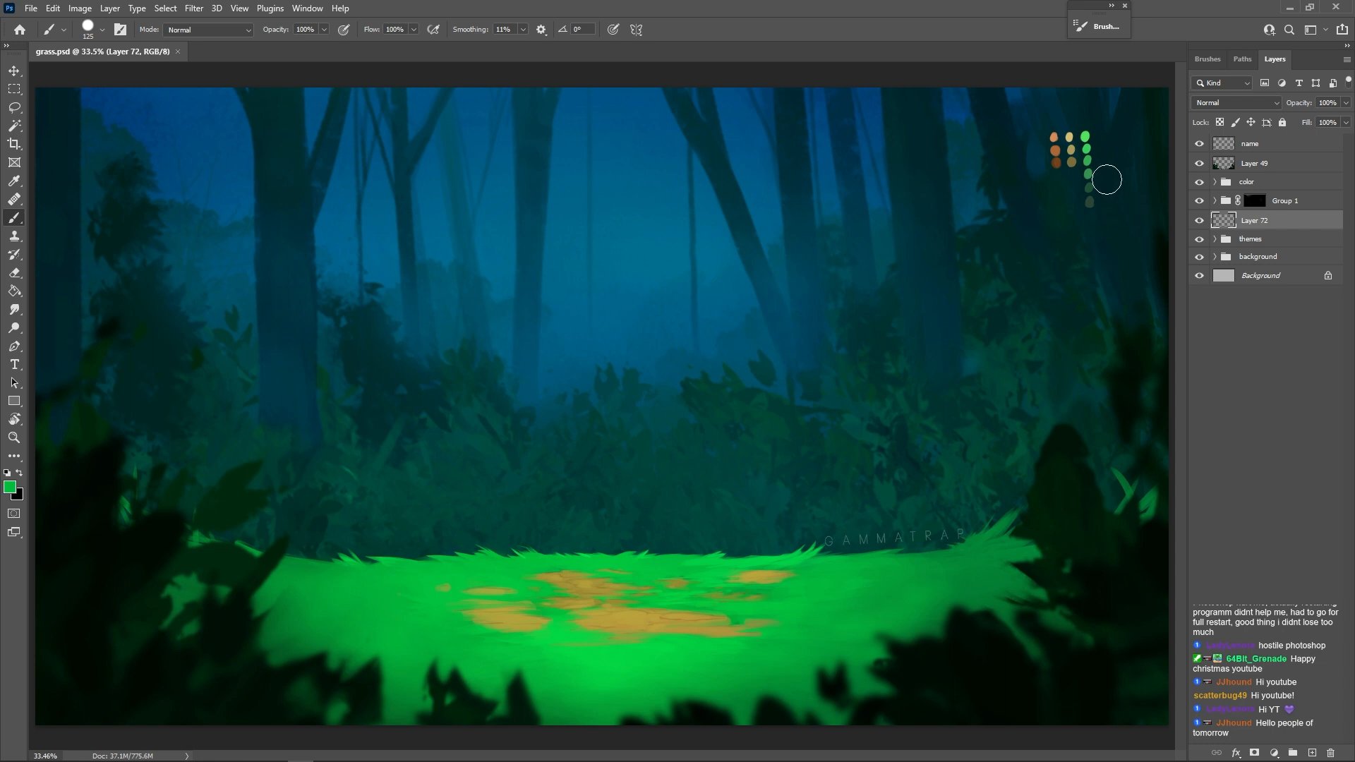
- Sample the light orange swatch from the painted palette as the painting colour
{"action": "left_click", "coordinate": [1057, 151], "text": "alt"}
{"action": "left_click", "coordinate": [1070, 150], "text": "alt"}
{"action": "left_click", "coordinate": [1085, 149], "text": "alt"}
{"action": "left_click", "coordinate": [1057, 150], "text": "alt"}
{"action": "left_click", "coordinate": [1071, 149], "text": "alt"}
{"action": "left_click", "coordinate": [1055, 149], "text": "alt"}
{"action": "left_click", "coordinate": [1054, 137], "text": "alt"}
- Paint a thin orange tree with forked branches rising from the clearing, and erase it
{"action": "mouse_move", "coordinate": [618, 600]}
{"action": "left_mouse_down"}
{"action": "mouse_move", "coordinate": [654, 368]}
{"action": "mouse_move", "coordinate": [694, 322]}
{"action": "left_mouse_up"}
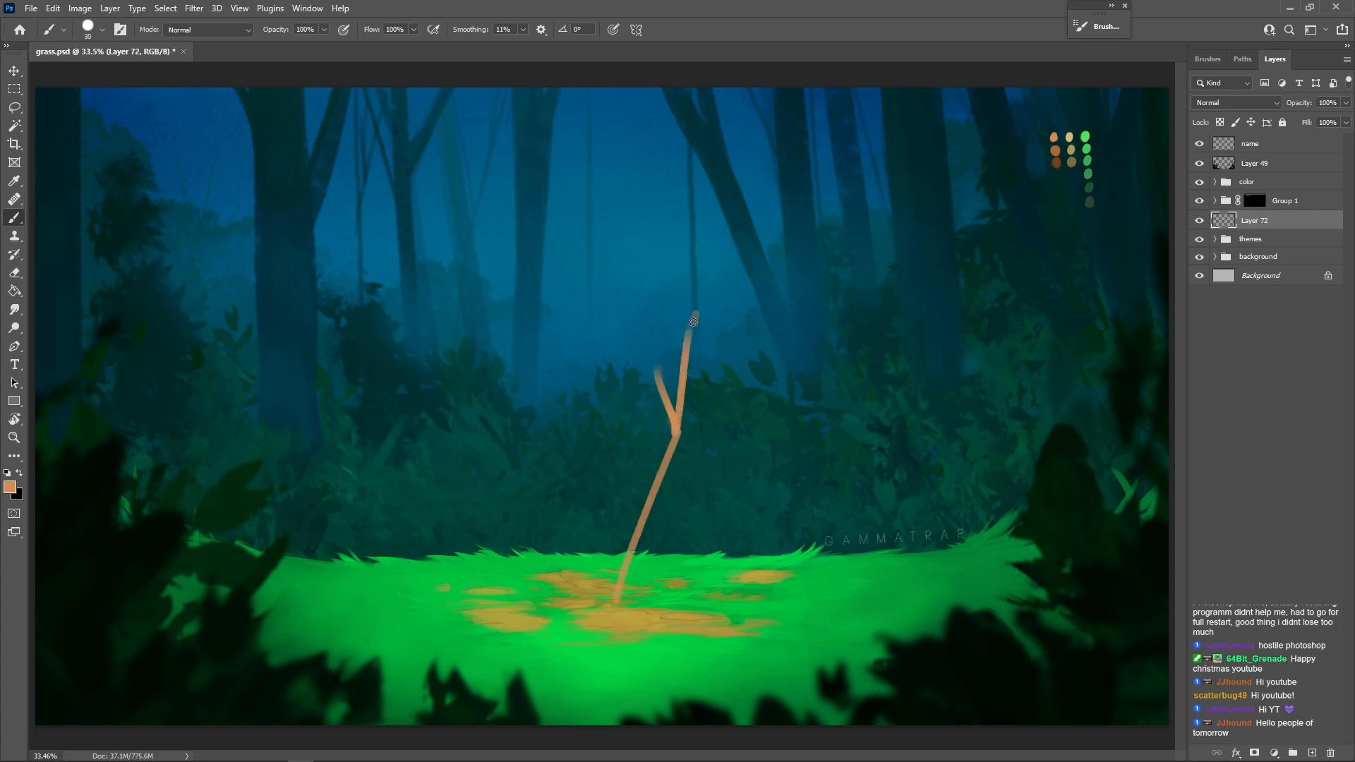
{"action": "mouse_move", "coordinate": [679, 427]}
{"action": "left_mouse_down"}
{"action": "mouse_move", "coordinate": [706, 377]}
{"action": "mouse_move", "coordinate": [628, 315]}
{"action": "mouse_move", "coordinate": [596, 683]}
{"action": "left_mouse_up"}
{"action": "key", "text": "e"}
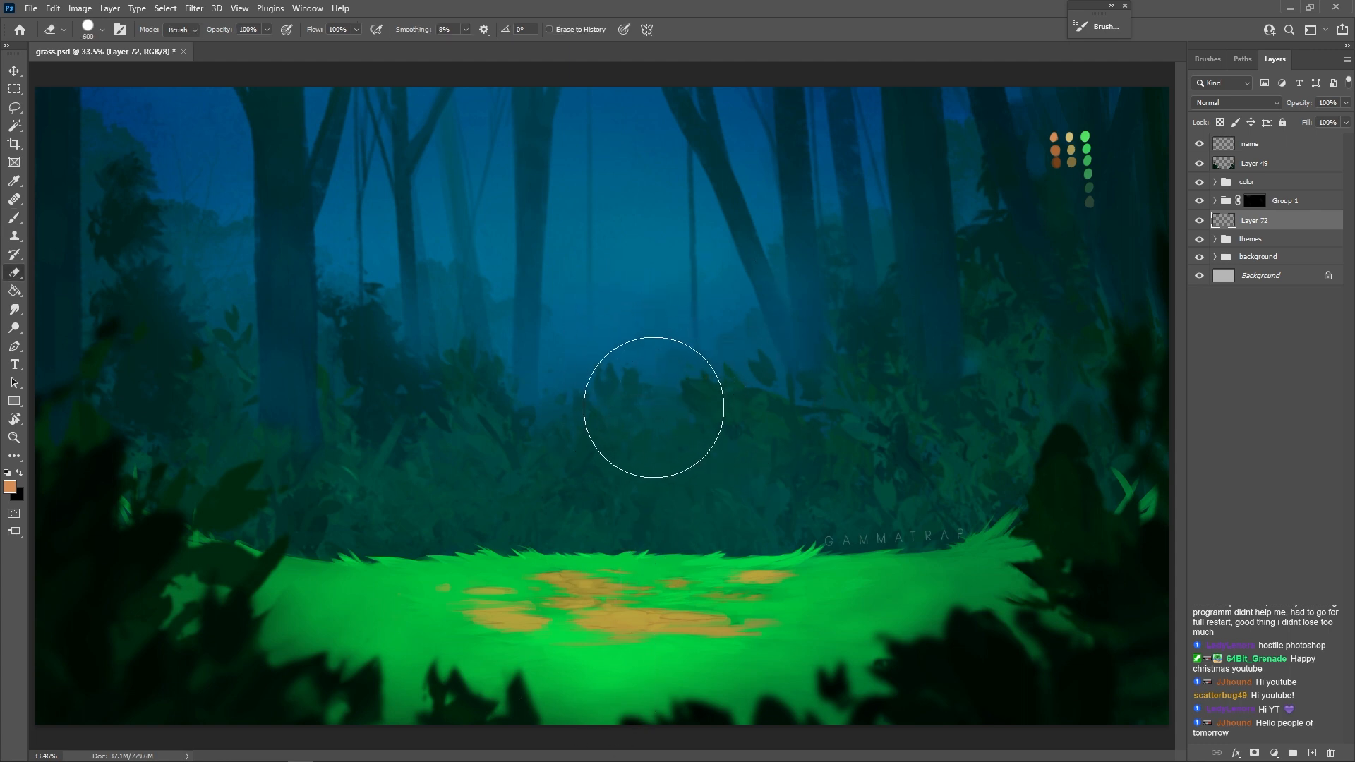
{"action": "key", "text": "b"}
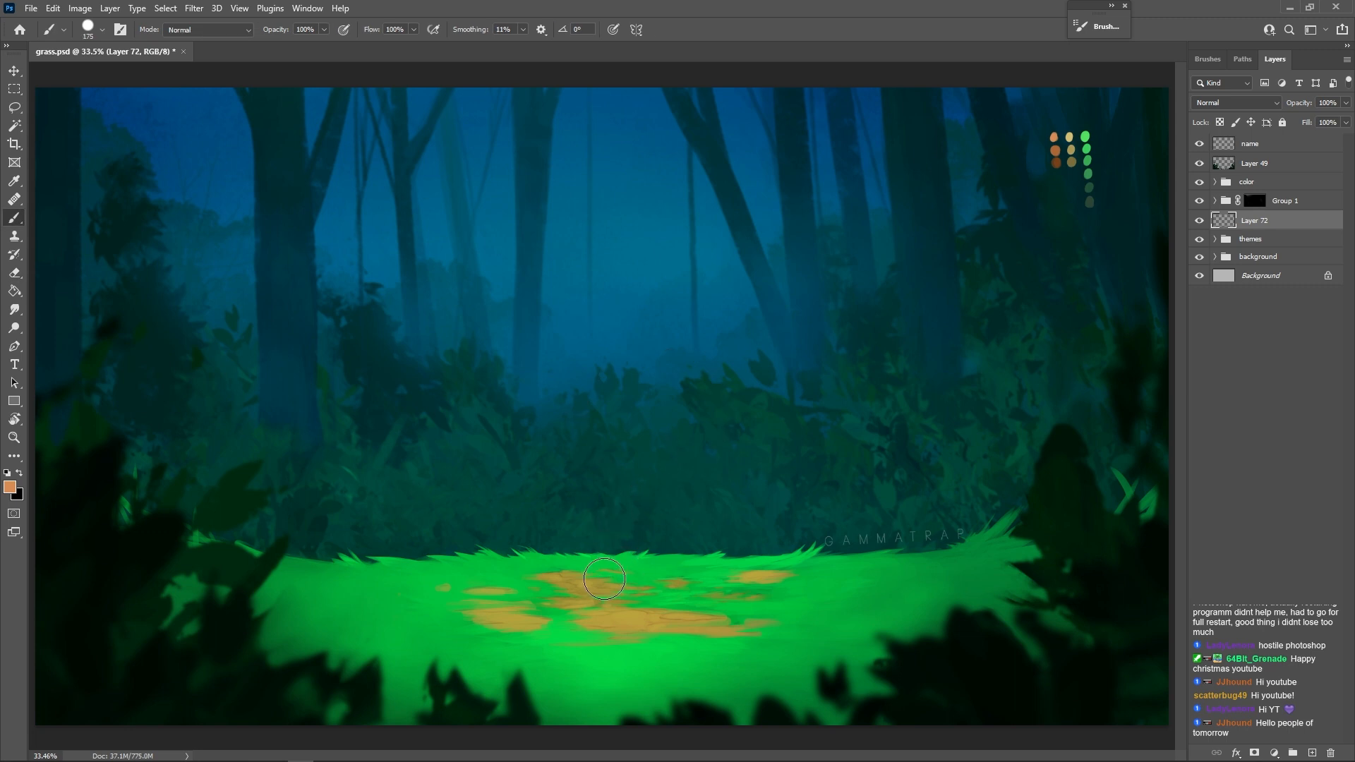
{"action": "key", "text": "["}
{"action": "mouse_move", "coordinate": [585, 600]}
{"action": "left_mouse_down"}
{"action": "mouse_move", "coordinate": [690, 423]}
{"action": "mouse_move", "coordinate": [716, 235]}
{"action": "left_mouse_up"}
{"action": "key", "text": "ctrl+z"}
{"action": "key", "text": "["}
{"action": "right_click", "coordinate": [621, 502]}
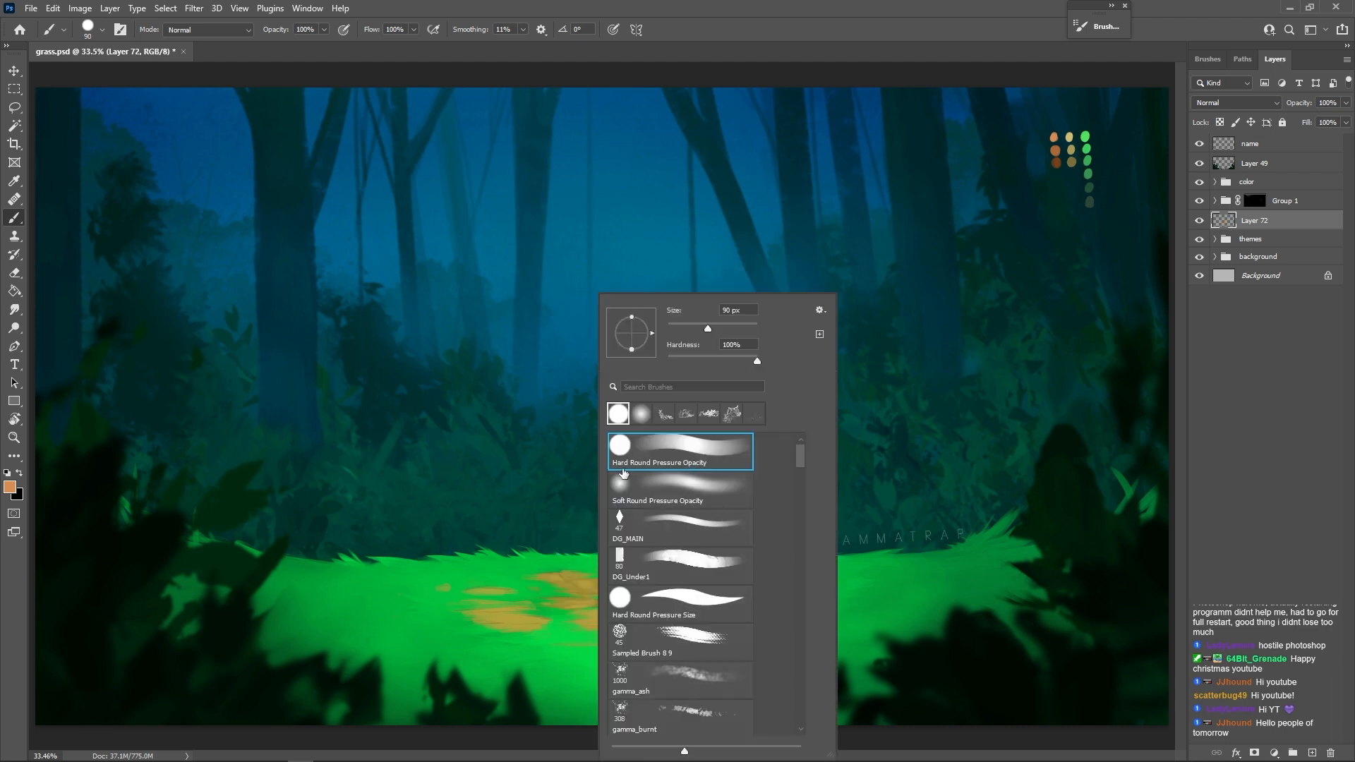
{"action": "left_click", "coordinate": [761, 138]}
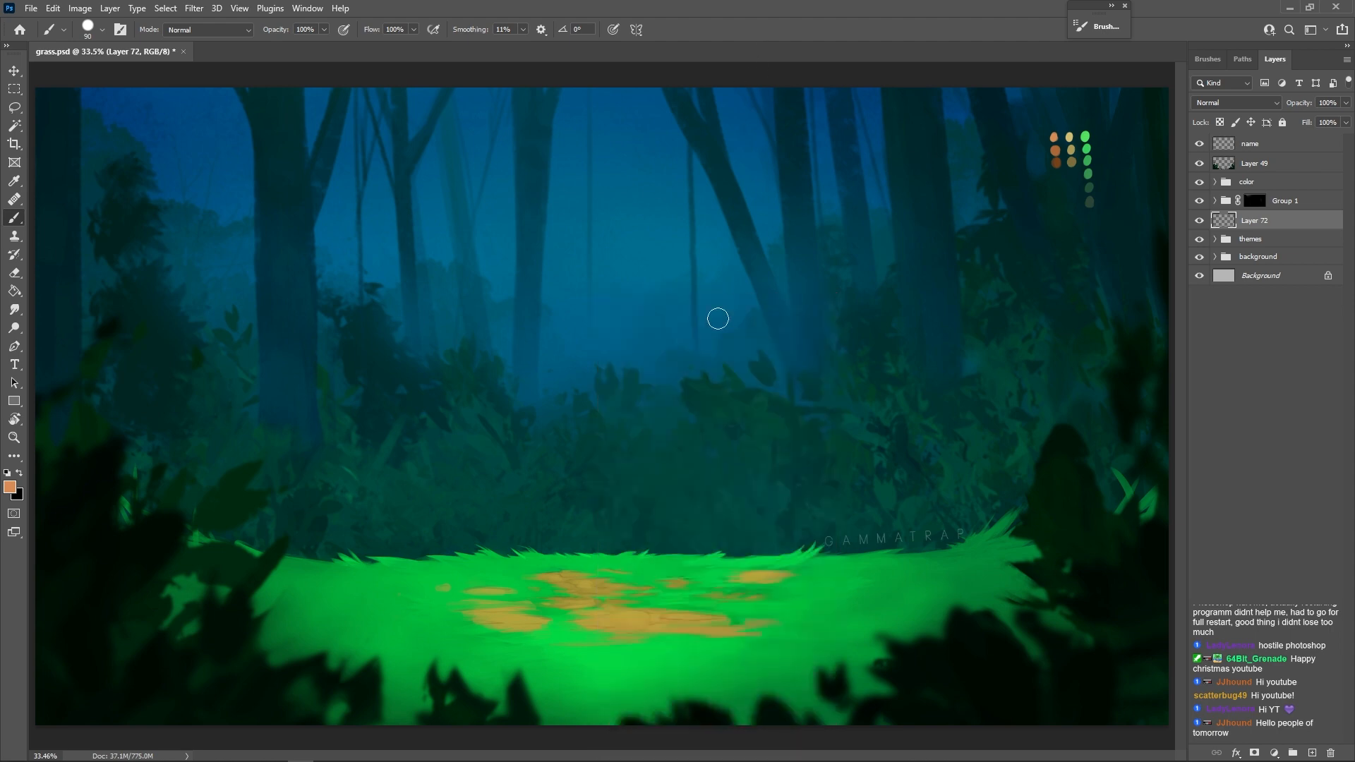
{"action": "key", "text": "]"}
{"action": "key", "text": "]"}
{"action": "key", "text": "]"}
{"action": "key", "text": "]"}
{"action": "mouse_move", "coordinate": [519, 606]}
{"action": "left_mouse_down"}
{"action": "mouse_move", "coordinate": [710, 605]}
{"action": "mouse_move", "coordinate": [590, 603]}
{"action": "mouse_move", "coordinate": [705, 586]}
{"action": "left_mouse_up"}
{"action": "key", "text": "ctrl+z"}
{"action": "key", "text": "ctrl+z"}
- Sketch a tall tapered orange trunk shape over the dark trees at the canvas's left, and undo it
{"action": "key", "text": "bracketleft"}
{"action": "key", "text": "bracketleft"}
{"action": "key", "text": "bracketleft"}
{"action": "key", "text": "bracketleft"}
{"action": "key", "text": "bracketleft"}
{"action": "mouse_move", "coordinate": [339, 517]}
{"action": "left_mouse_down"}
{"action": "mouse_move", "coordinate": [450, 486]}
{"action": "mouse_move", "coordinate": [370, 207]}
{"action": "mouse_move", "coordinate": [433, 484]}
{"action": "left_mouse_up"}
{"action": "left_click_drag", "start_coordinate": [361, 497], "coordinate": [366, 237]}
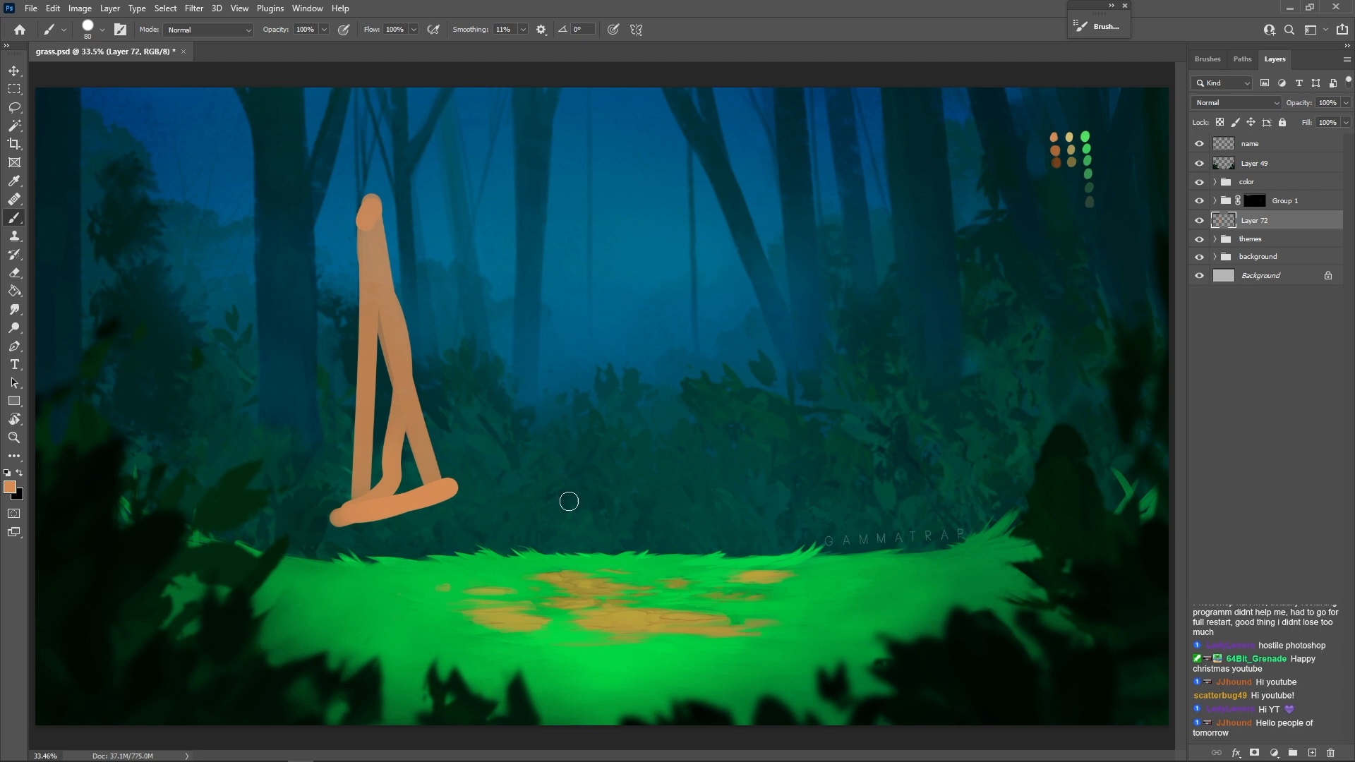
{"action": "key", "text": "ctrl+z"}
{"action": "key", "text": "ctrl+z"}
{"action": "key", "text": "ctrl+z"}
{"action": "key", "text": "ctrl+z"}
{"action": "key", "text": "ctrl+z"}
{"action": "key", "text": "ctrl+z"}
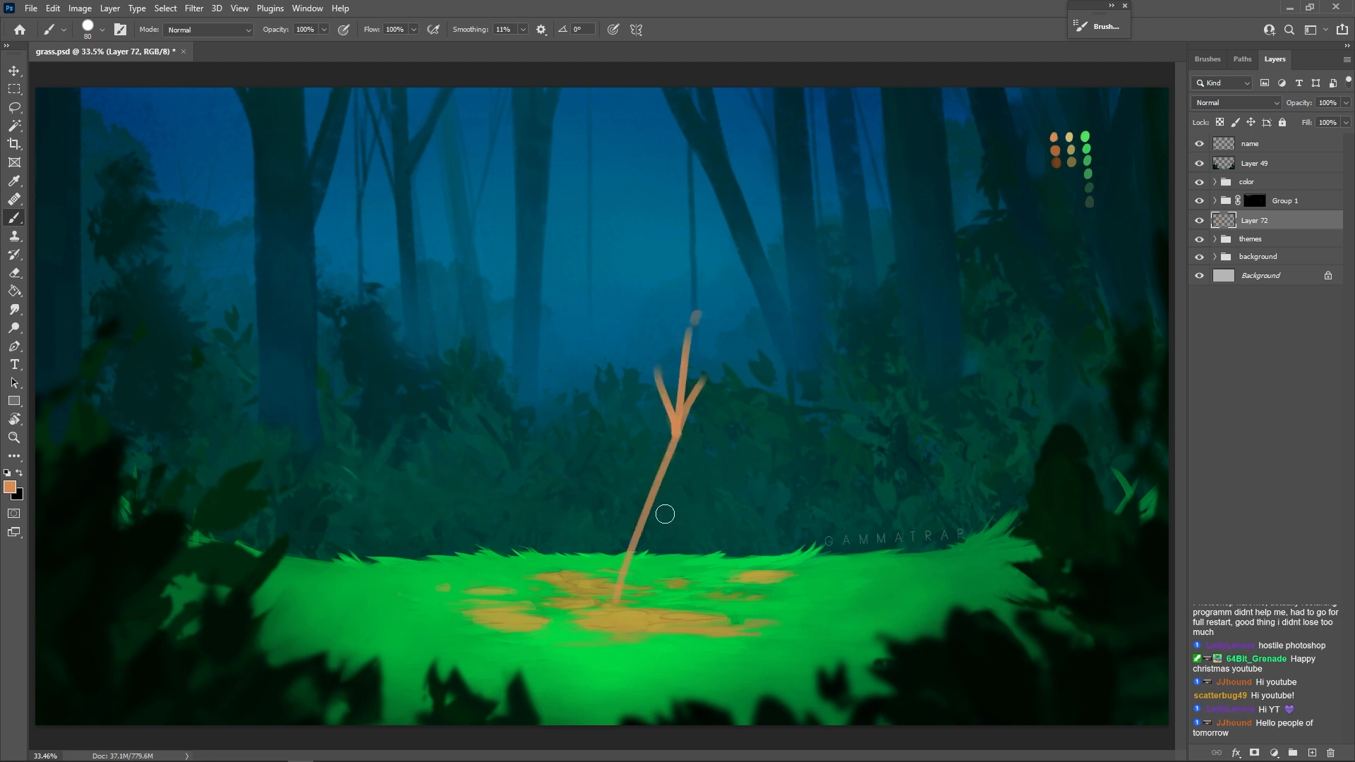
- Undo the remaining thin tree strokes and paint a thick, curving orange trunk rising from the clearing with a 300 px brush
{"action": "key", "text": "bracketright"}
{"action": "key", "text": "bracketright"}
{"action": "key", "text": "bracketright"}
{"action": "key", "text": "bracketright"}
{"action": "key", "text": "bracketright"}
{"action": "key", "text": "bracketright"}
{"action": "key", "text": "bracketright"}
{"action": "key", "text": "bracketright"}
{"action": "key", "text": "ctrl+z"}
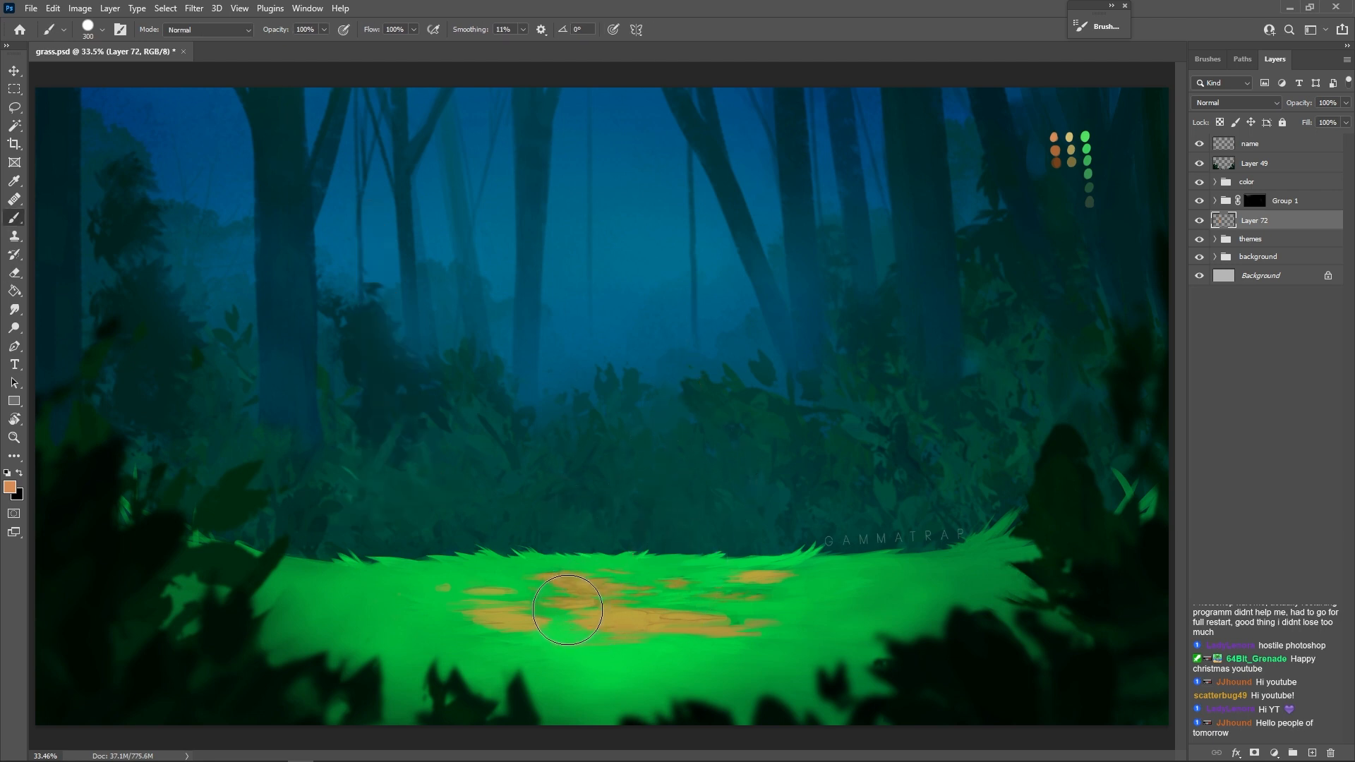
{"action": "mouse_move", "coordinate": [567, 610]}
{"action": "left_mouse_down"}
{"action": "mouse_move", "coordinate": [559, 595]}
{"action": "mouse_move", "coordinate": [665, 454]}
{"action": "mouse_move", "coordinate": [750, 303]}
{"action": "mouse_move", "coordinate": [709, 402]}
{"action": "mouse_move", "coordinate": [644, 471]}
{"action": "mouse_move", "coordinate": [623, 568]}
{"action": "mouse_move", "coordinate": [639, 581]}
{"action": "mouse_move", "coordinate": [720, 392]}
{"action": "mouse_move", "coordinate": [739, 300]}
{"action": "left_mouse_up"}
- Paint a small forked branch off the trunk's left side and a short branch at its upper right end
{"action": "key", "text": "bracketleft"}
{"action": "key", "text": "bracketleft"}
{"action": "key", "text": "bracketleft"}
{"action": "key", "text": "bracketleft"}
{"action": "key", "text": "bracketleft"}
{"action": "key", "text": "bracketleft"}
{"action": "key", "text": "bracketleft"}
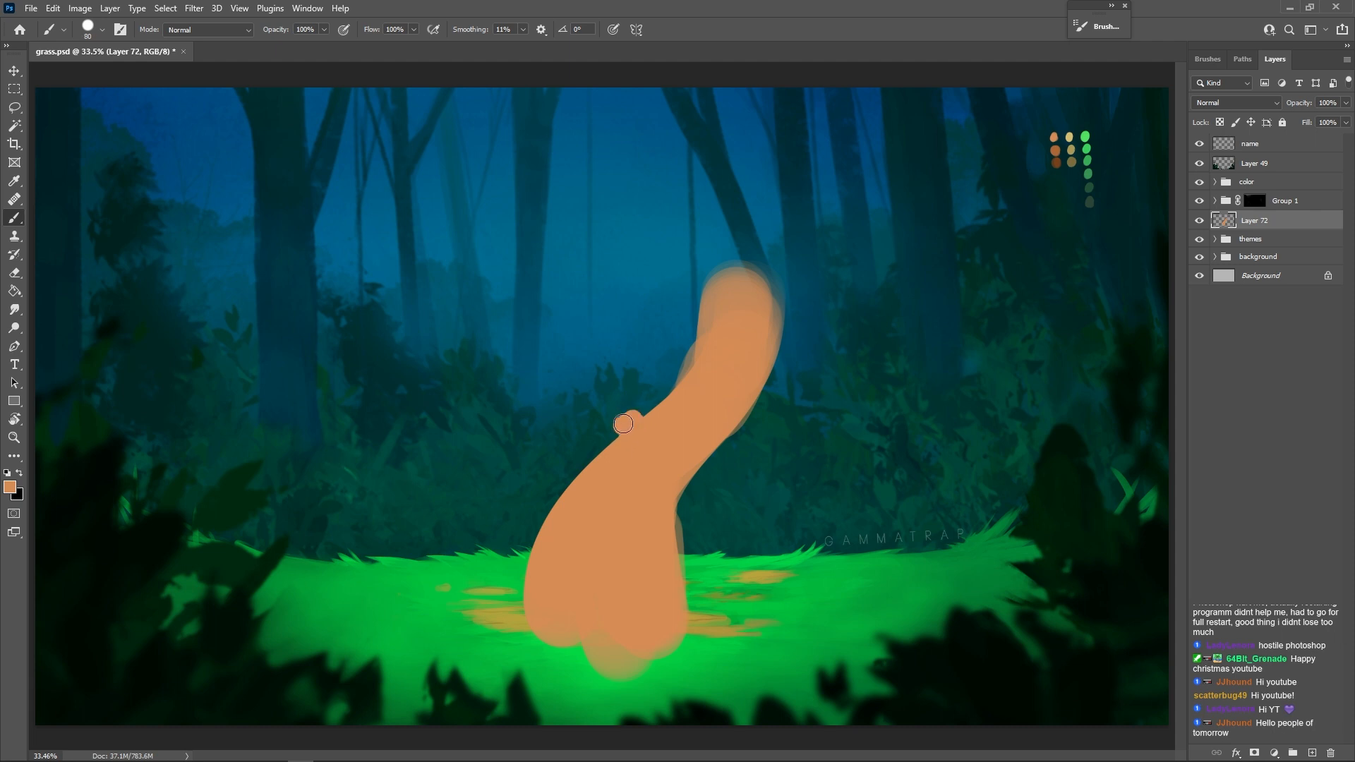
{"action": "key", "text": "bracketleft"}
{"action": "mouse_move", "coordinate": [623, 423]}
{"action": "left_mouse_down"}
{"action": "mouse_move", "coordinate": [605, 402]}
{"action": "mouse_move", "coordinate": [543, 392]}
{"action": "left_mouse_up"}
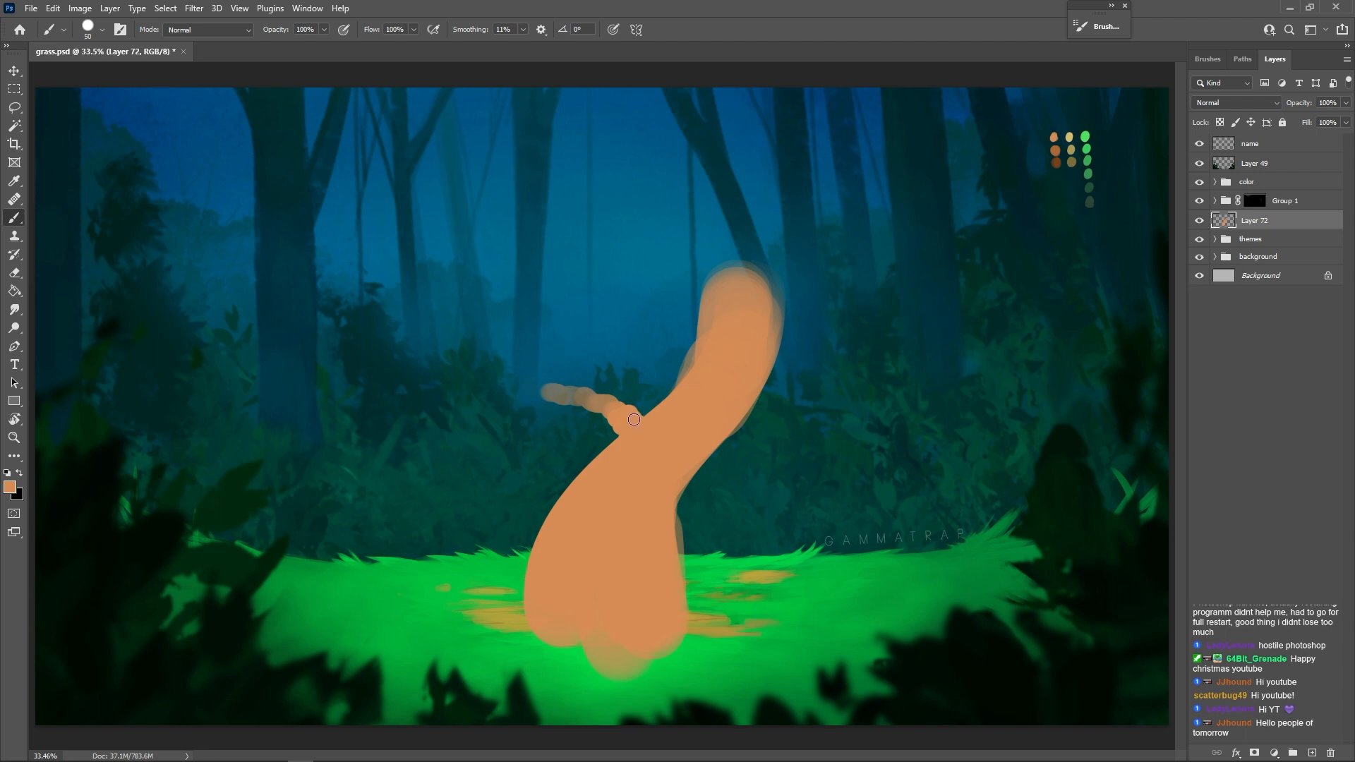
{"action": "mouse_move", "coordinate": [633, 420]}
{"action": "left_mouse_down"}
{"action": "mouse_move", "coordinate": [535, 370]}
{"action": "mouse_move", "coordinate": [594, 369]}
{"action": "left_mouse_up"}
{"action": "key", "text": "bracketright"}
{"action": "key", "text": "bracketright"}
{"action": "key", "text": "bracketright"}
{"action": "left_click_drag", "start_coordinate": [764, 331], "coordinate": [796, 265]}
- Erase a rounded notch into the top of the trunk with a 100 px eraser to form a fork
{"action": "key", "text": "e"}
{"action": "key", "text": "bracketright"}
{"action": "key", "text": "bracketright"}
{"action": "key", "text": "bracketright"}
{"action": "key", "text": "bracketright"}
{"action": "key", "text": "bracketright"}
{"action": "key", "text": "bracketright"}
{"action": "key", "text": "bracketright"}
{"action": "key", "text": "bracketright"}
{"action": "key", "text": "bracketright"}
{"action": "key", "text": "bracketright"}
{"action": "key", "text": "bracketright"}
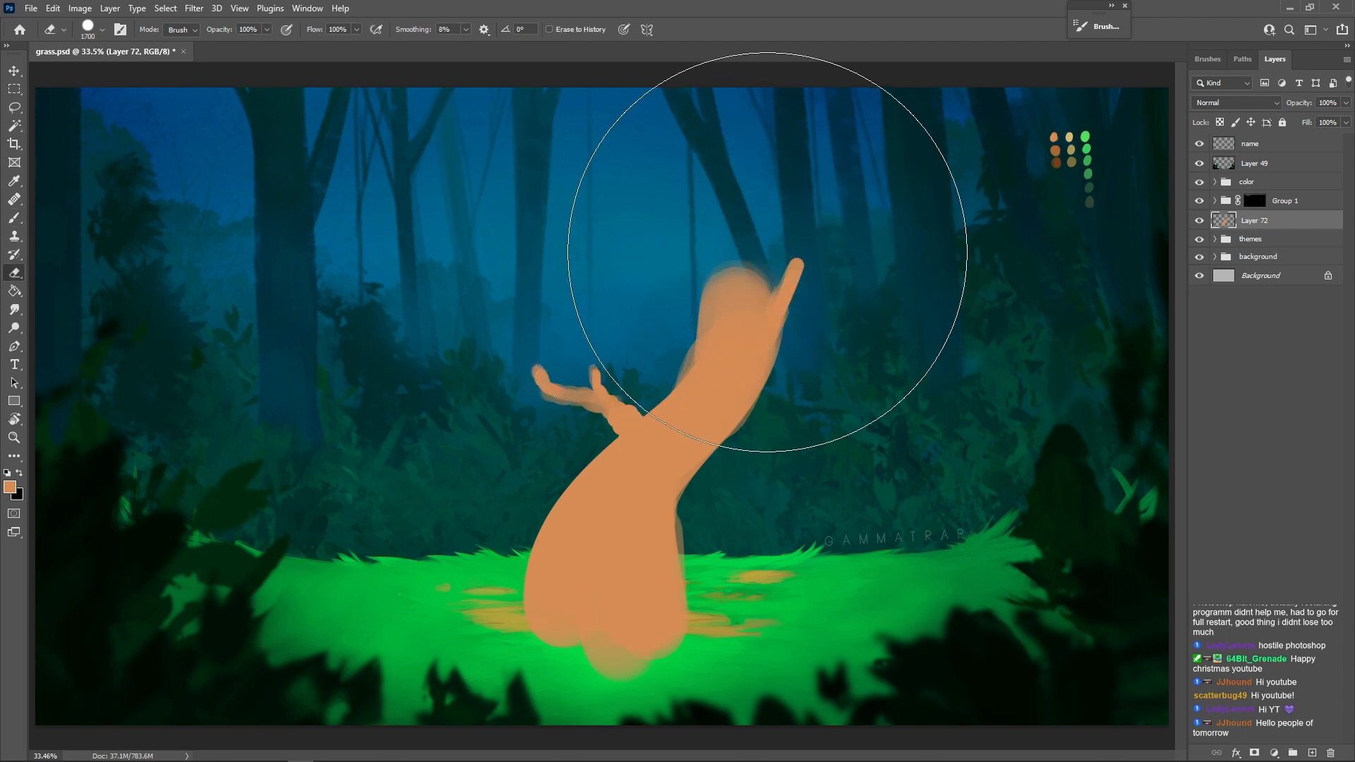
{"action": "key", "text": "bracketleft"}
{"action": "key", "text": "bracketleft"}
{"action": "key", "text": "bracketleft"}
{"action": "key", "text": "bracketleft"}
{"action": "key", "text": "bracketleft"}
{"action": "key", "text": "bracketleft"}
{"action": "key", "text": "bracketleft"}
{"action": "key", "text": "bracketleft"}
{"action": "key", "text": "bracketleft"}
{"action": "key", "text": "bracketleft"}
{"action": "key", "text": "bracketleft"}
{"action": "key", "text": "bracketleft"}
{"action": "key", "text": "bracketleft"}
{"action": "key", "text": "bracketleft"}
{"action": "key", "text": "bracketleft"}
{"action": "key", "text": "bracketleft"}
{"action": "left_click_drag", "start_coordinate": [774, 247], "coordinate": [760, 345]}
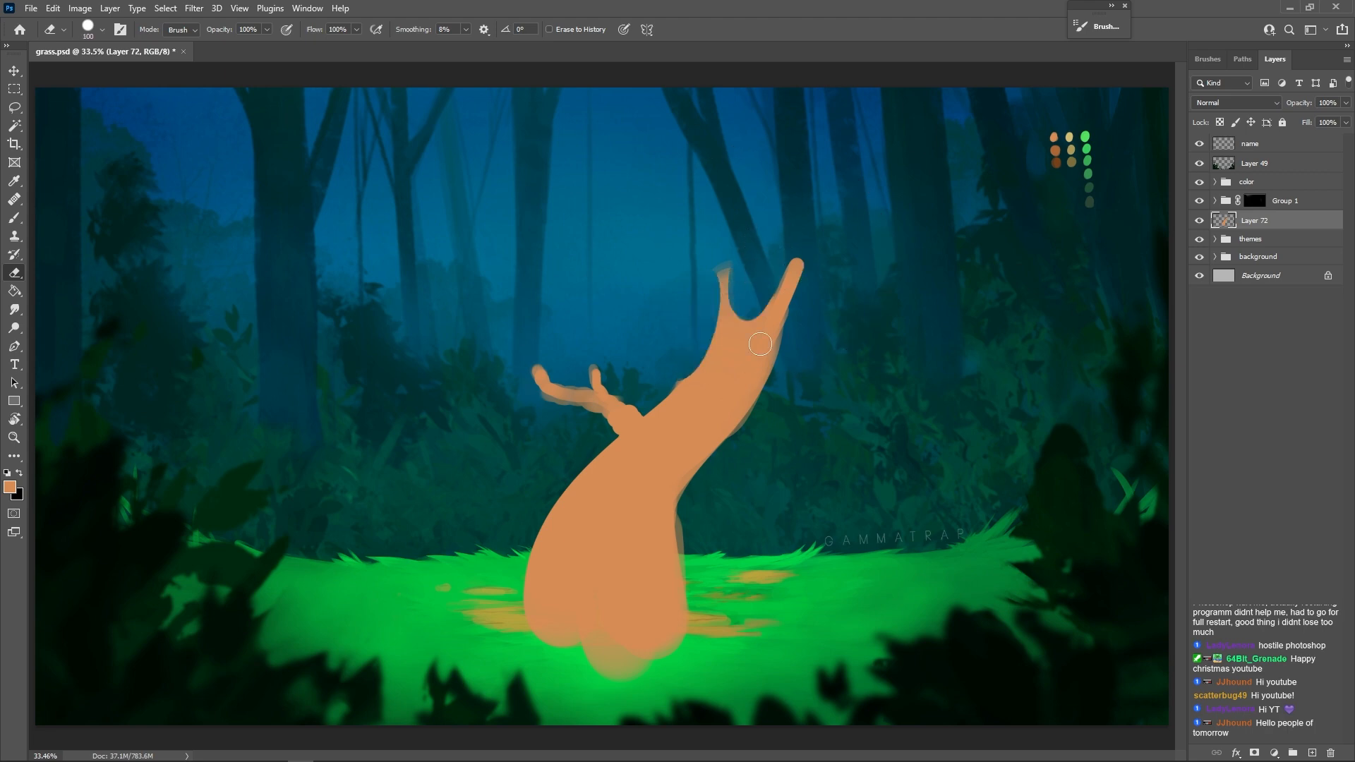
- Trim both edges of the trunk and taper the tips of the right and left branches with the eraser
{"action": "mouse_move", "coordinate": [801, 279]}
{"action": "left_mouse_down"}
{"action": "mouse_move", "coordinate": [706, 438]}
{"action": "mouse_move", "coordinate": [671, 586]}
{"action": "left_mouse_up"}
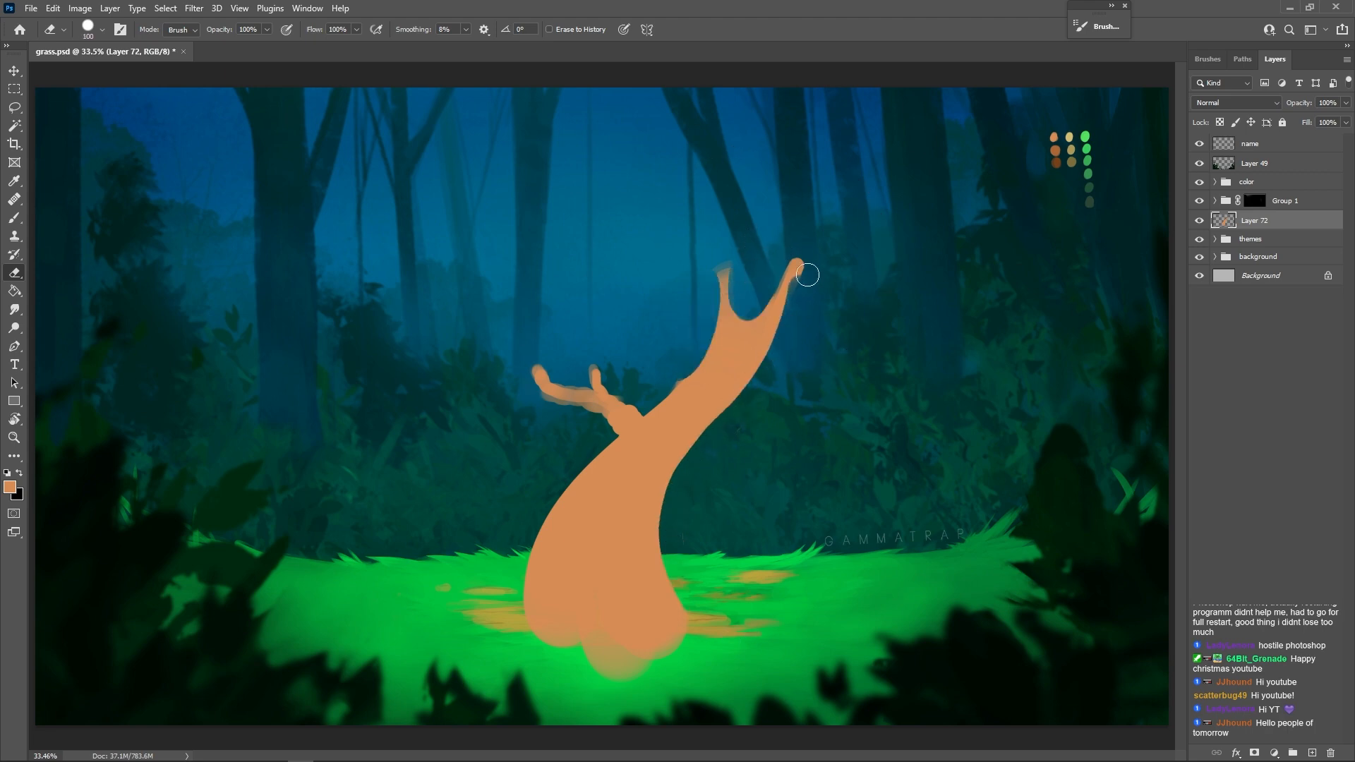
{"action": "left_click_drag", "start_coordinate": [807, 264], "coordinate": [799, 286]}
{"action": "left_click_drag", "start_coordinate": [525, 367], "coordinate": [551, 408]}
{"action": "left_click_drag", "start_coordinate": [610, 441], "coordinate": [528, 600]}
- Try a long arching root from the trunk's left side down to the grass, and undo it
{"action": "key", "text": "b"}
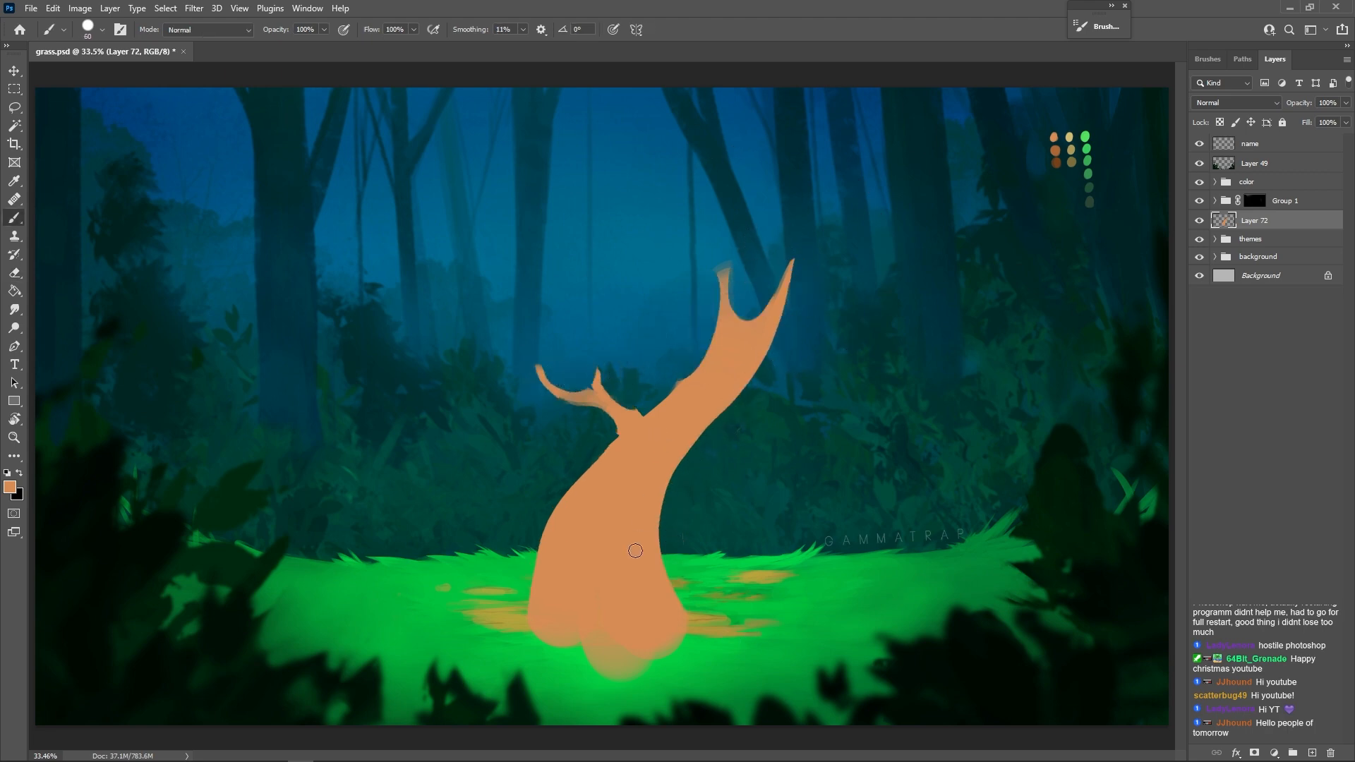
{"action": "left_click_drag", "start_coordinate": [556, 476], "coordinate": [428, 609]}
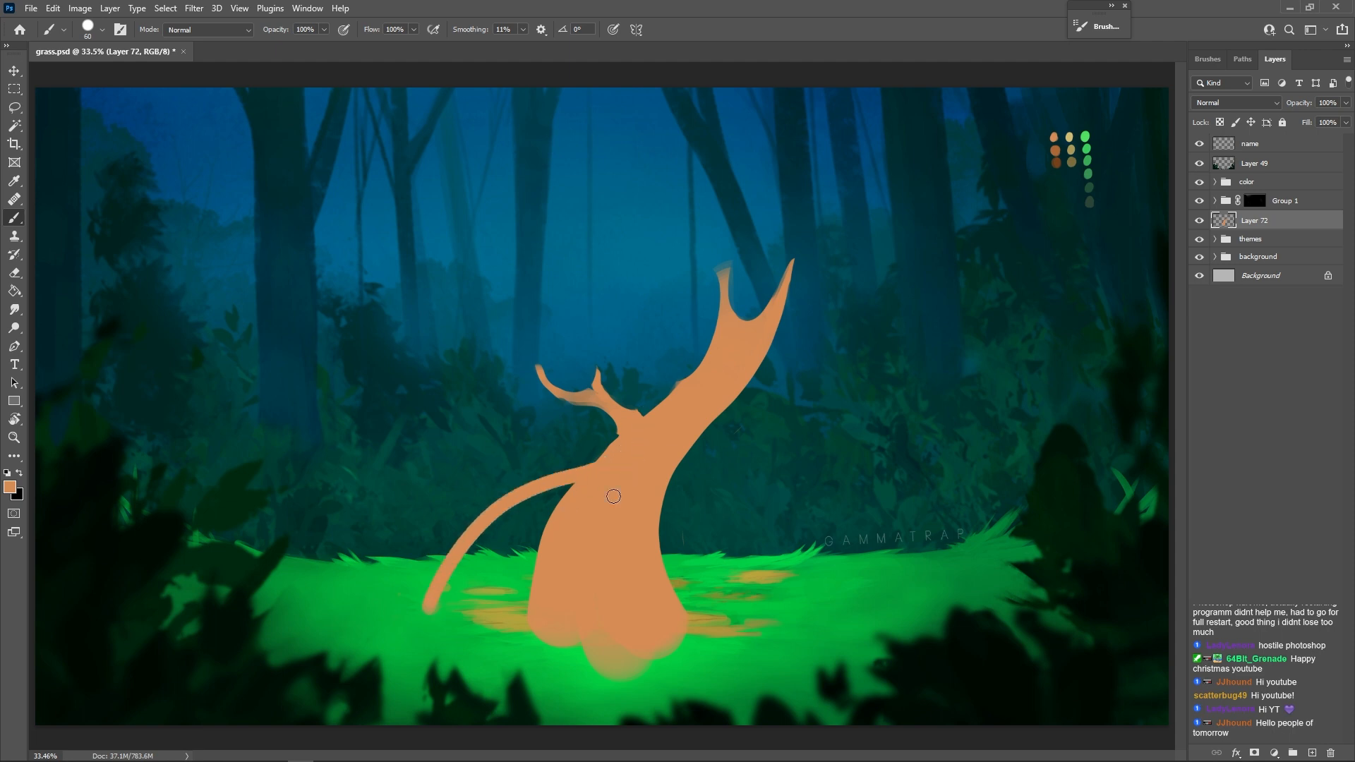
{"action": "key", "text": "ctrl+z"}
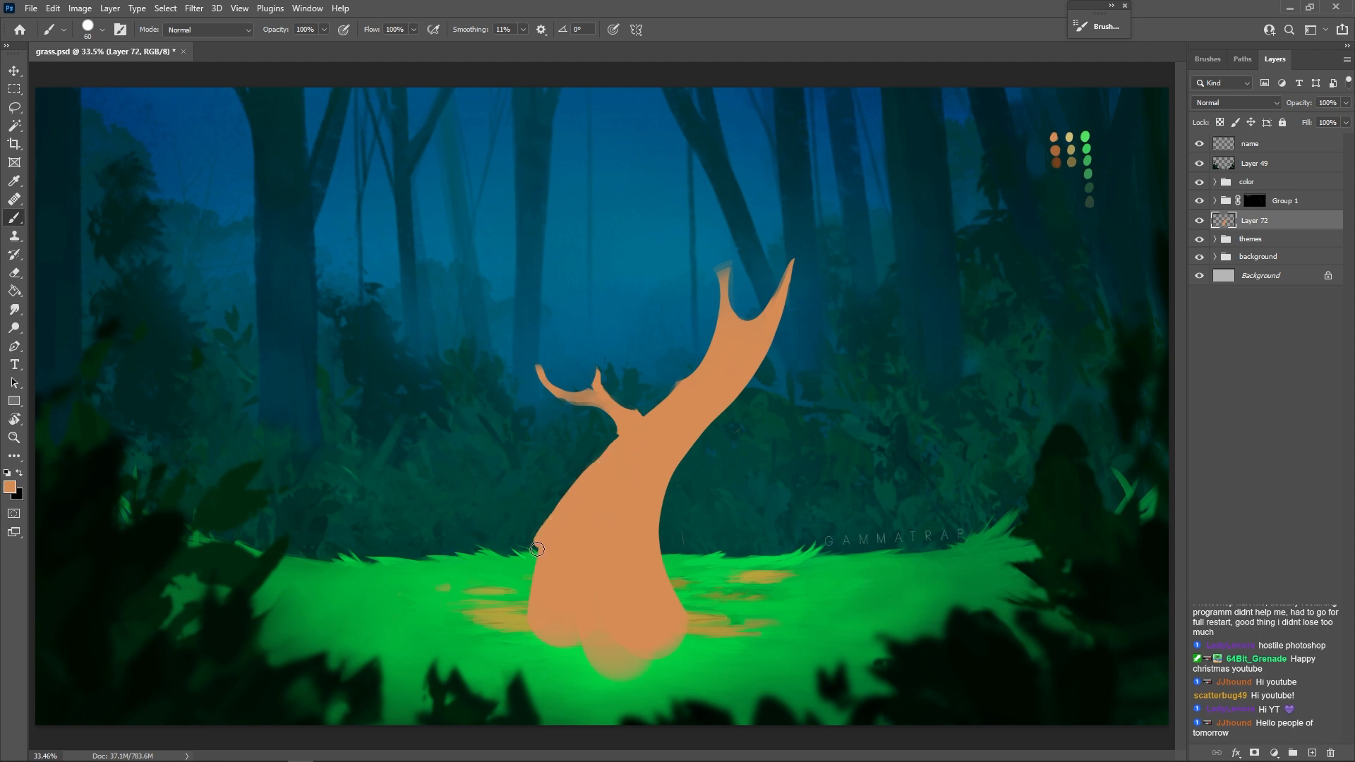
- Widen the trunk's lower left base and reshape the upper fork, angling its left branch outward
{"action": "left_click_drag", "start_coordinate": [537, 549], "coordinate": [537, 555]}
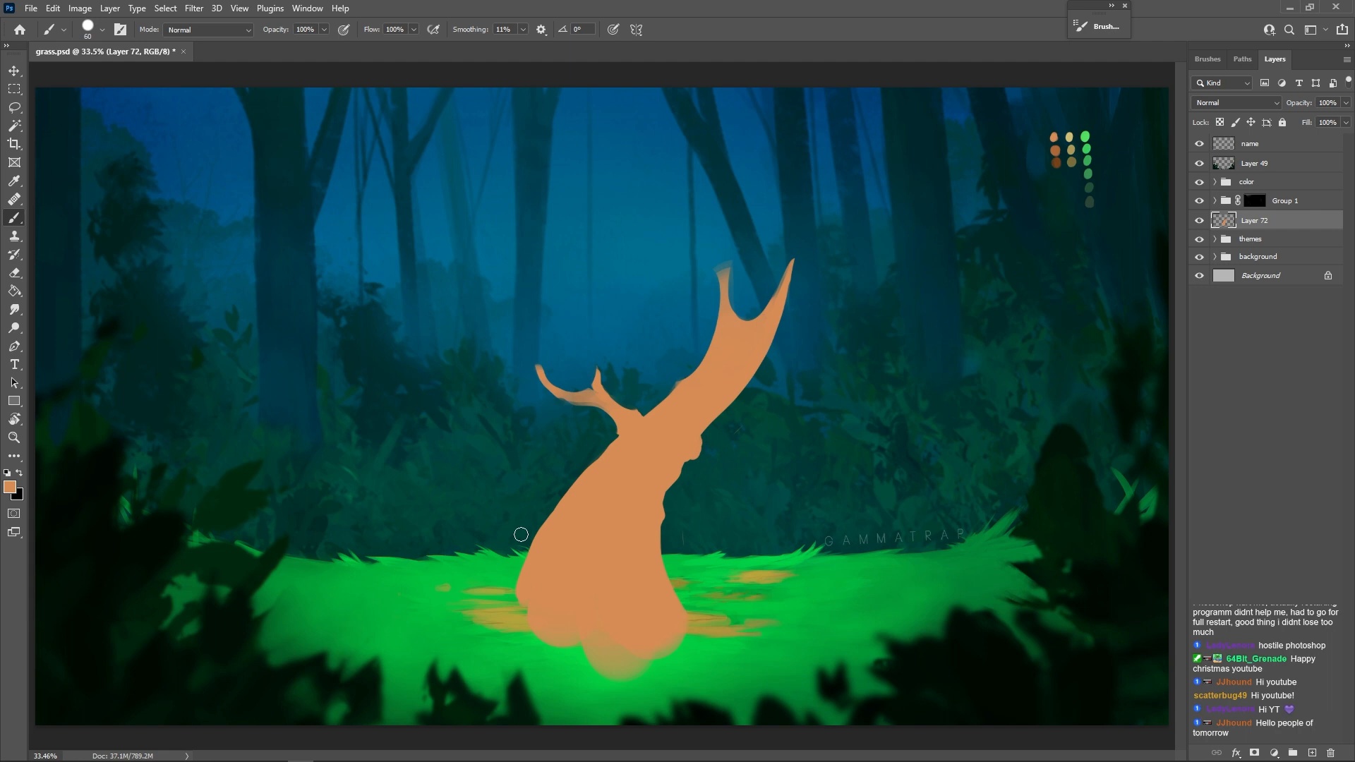
{"action": "key", "text": "e"}
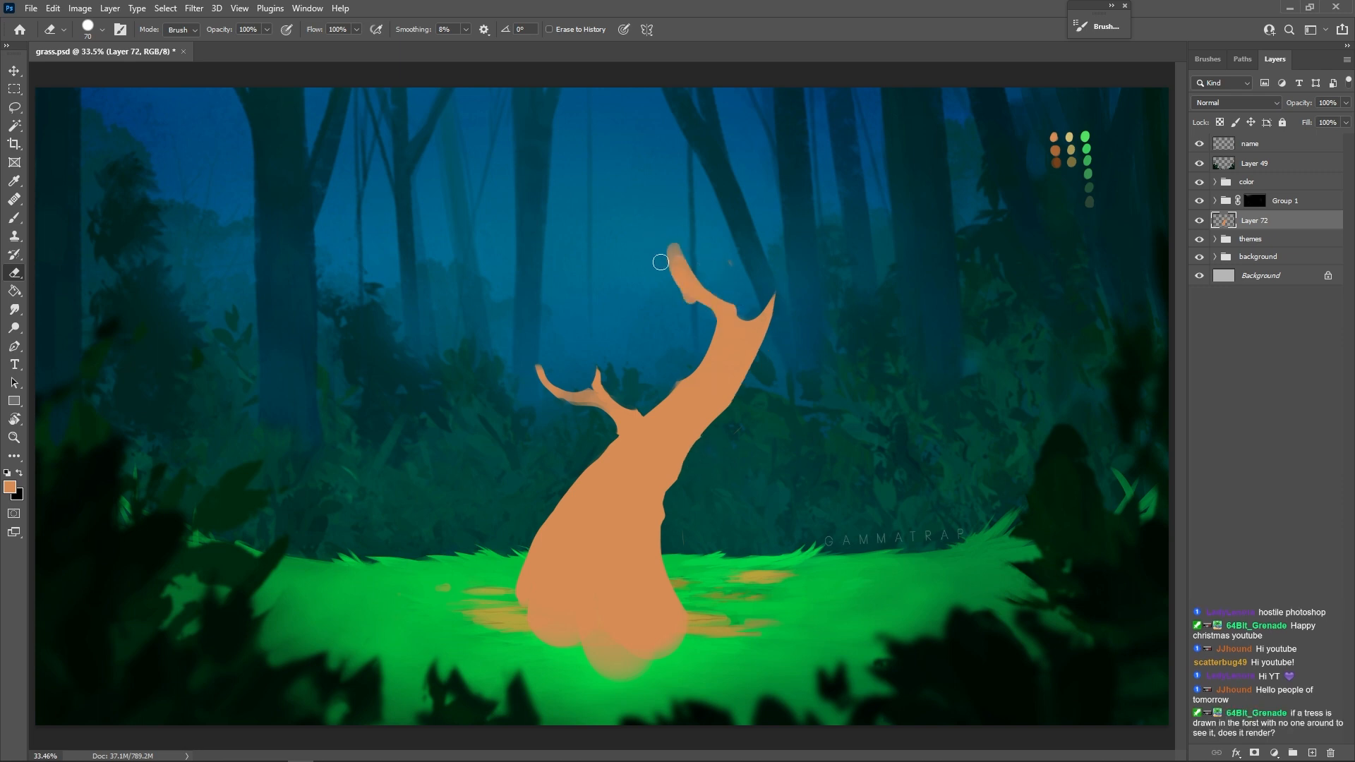
{"action": "left_click_drag", "start_coordinate": [660, 262], "coordinate": [706, 312]}
{"action": "key", "text": "b"}
{"action": "mouse_move", "coordinate": [704, 380]}
{"action": "left_mouse_down"}
{"action": "mouse_move", "coordinate": [711, 343]}
{"action": "mouse_move", "coordinate": [673, 260]}
{"action": "mouse_move", "coordinate": [713, 318]}
{"action": "left_mouse_up"}
{"action": "key", "text": "e"}
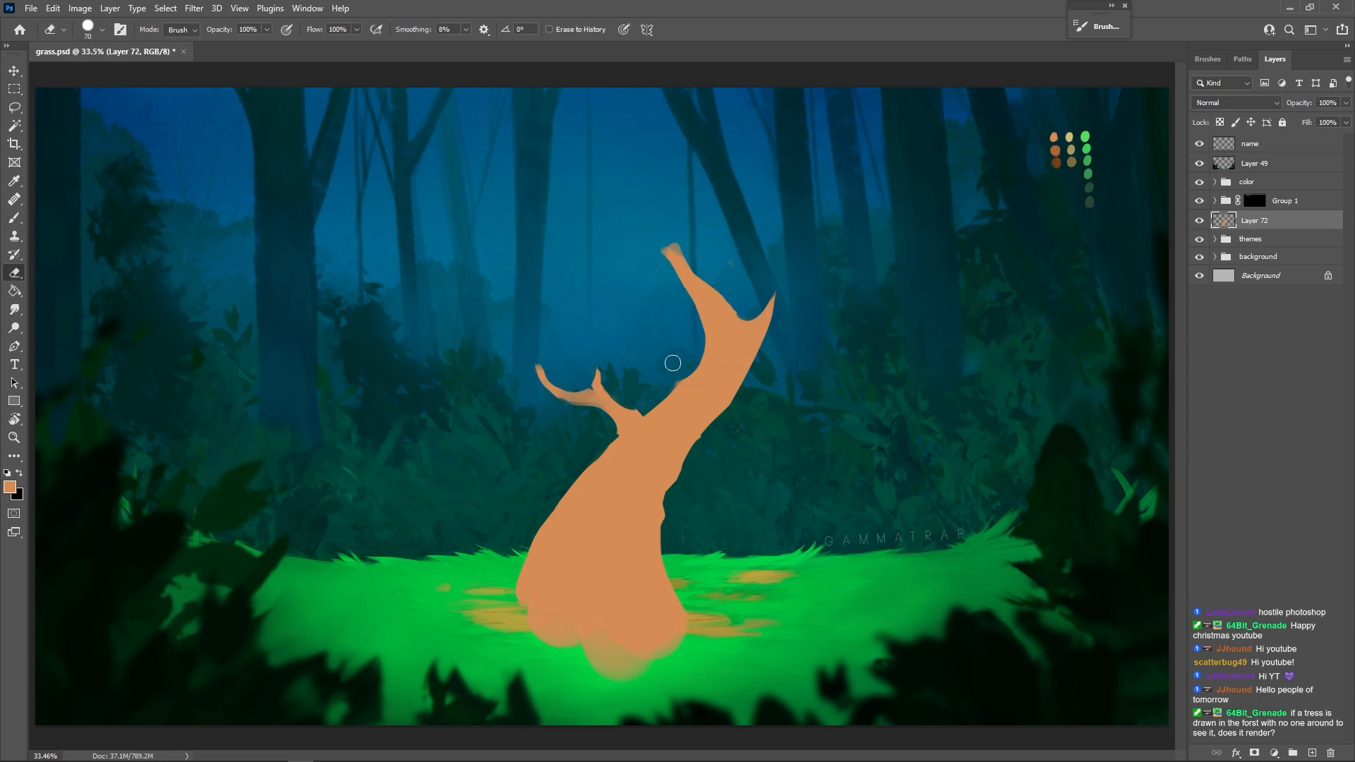
- Try loose orange dabs above the branches, and undo them together with the last branch changes
{"action": "key", "text": "b"}
{"action": "left_click_drag", "start_coordinate": [604, 308], "coordinate": [613, 302]}
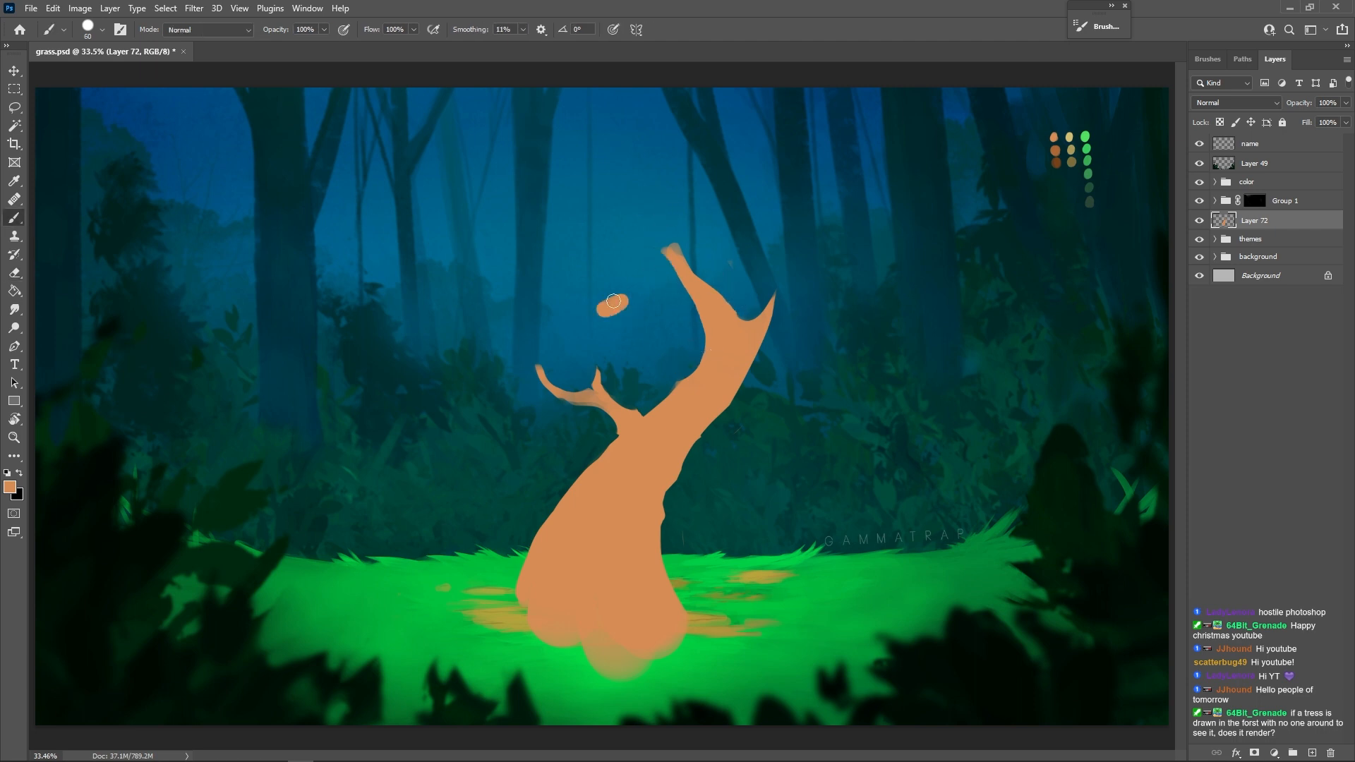
{"action": "left_click_drag", "start_coordinate": [570, 209], "coordinate": [567, 195]}
{"action": "key", "text": "ctrl+z"}
{"action": "key", "text": "ctrl+z"}
{"action": "key", "text": "ctrl+z"}
{"action": "key", "text": "ctrl+z"}
- Paint a wide rounded canopy over the upper fork in the mid-green sampled from the palette
{"action": "key", "text": "e"}
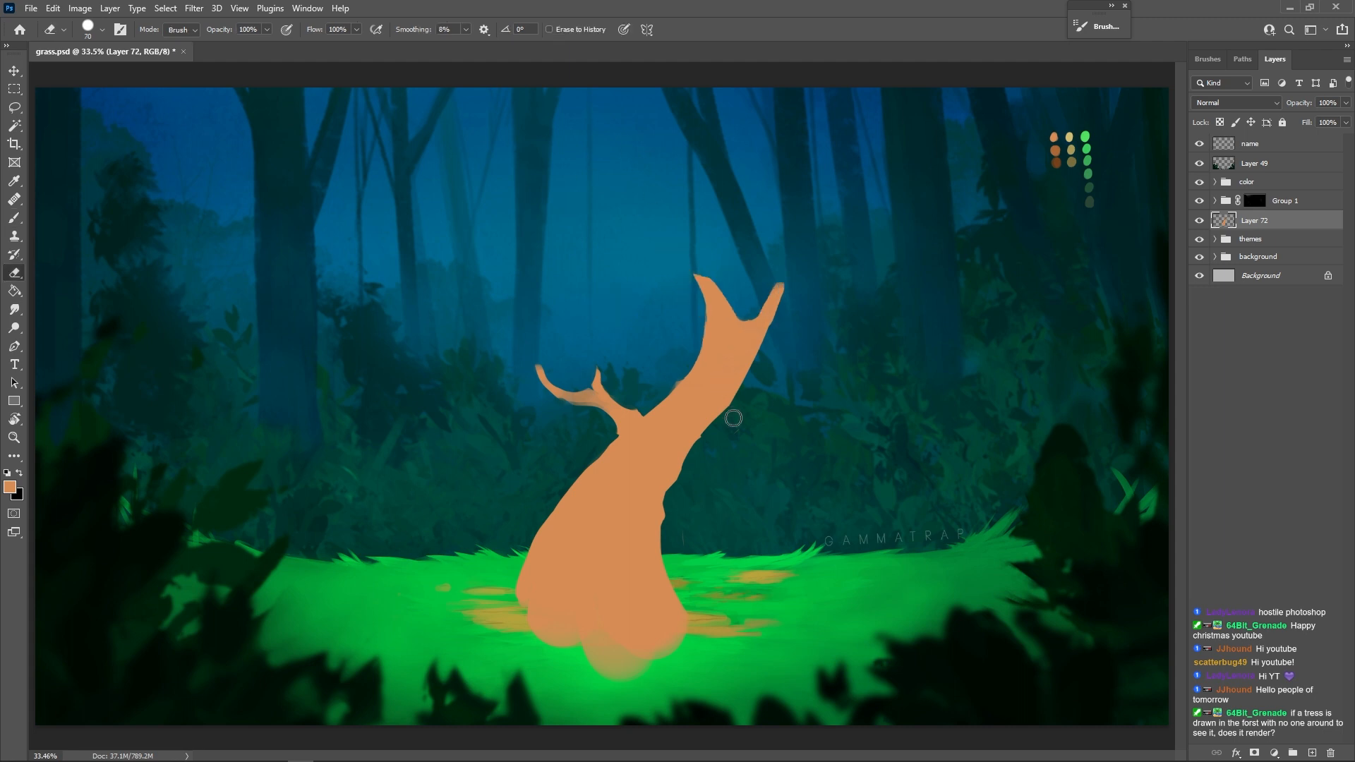
{"action": "key", "text": "b"}
{"action": "left_click", "coordinate": [1088, 174], "text": "alt"}
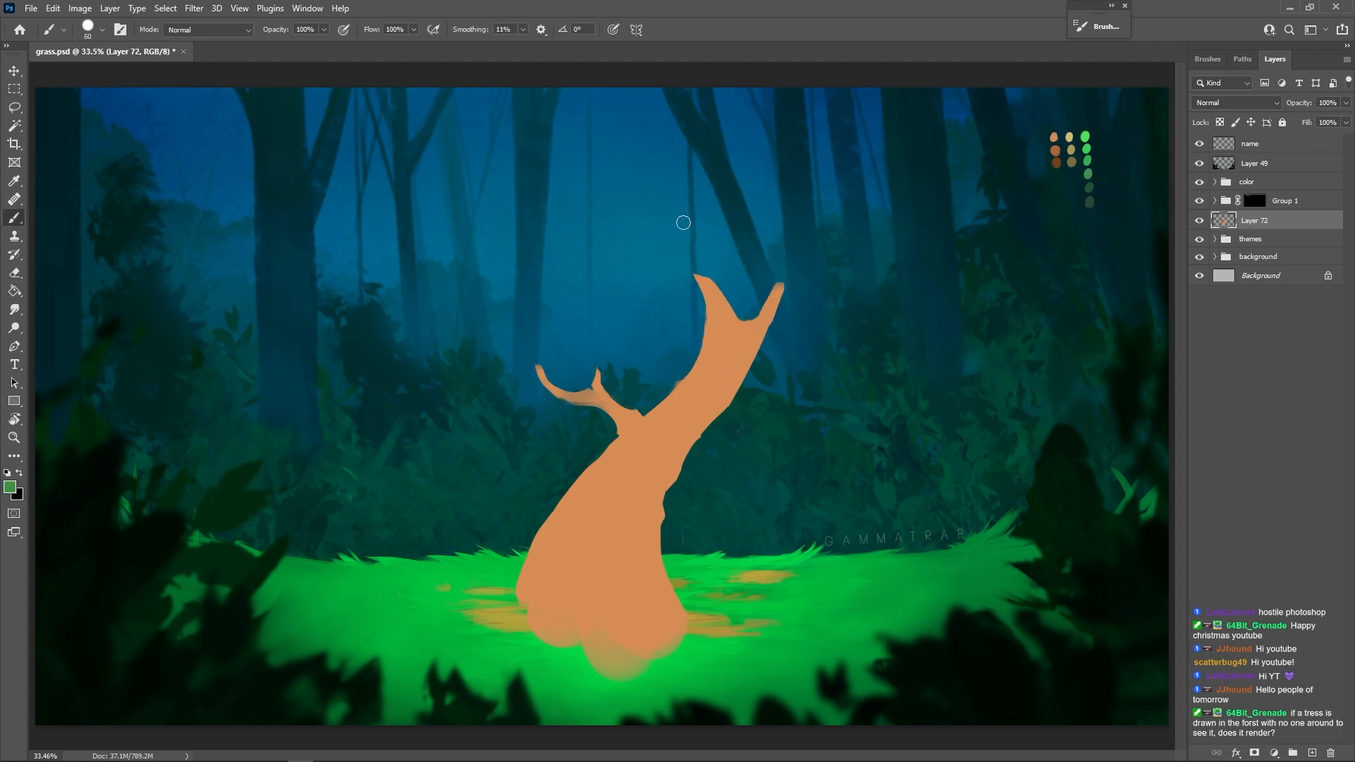
{"action": "key", "text": "bracketright"}
{"action": "key", "text": "bracketright"}
{"action": "key", "text": "bracketright"}
{"action": "key", "text": "bracketright"}
{"action": "key", "text": "bracketright"}
{"action": "key", "text": "bracketright"}
{"action": "key", "text": "bracketright"}
{"action": "mouse_move", "coordinate": [718, 198]}
{"action": "left_mouse_down"}
{"action": "mouse_move", "coordinate": [620, 273]}
{"action": "mouse_move", "coordinate": [629, 283]}
{"action": "mouse_move", "coordinate": [743, 192]}
{"action": "mouse_move", "coordinate": [751, 244]}
{"action": "mouse_move", "coordinate": [717, 223]}
{"action": "mouse_move", "coordinate": [567, 287]}
{"action": "mouse_move", "coordinate": [815, 248]}
{"action": "mouse_move", "coordinate": [859, 259]}
{"action": "left_mouse_up"}
- Paint two small rounded foliage clumps over the tips of the left branch with a 150 px brush
{"action": "key", "text": "bracketleft"}
{"action": "key", "text": "bracketleft"}
{"action": "key", "text": "bracketleft"}
{"action": "key", "text": "bracketleft"}
{"action": "mouse_move", "coordinate": [534, 324]}
{"action": "left_mouse_down"}
{"action": "mouse_move", "coordinate": [558, 368]}
{"action": "mouse_move", "coordinate": [596, 336]}
{"action": "mouse_move", "coordinate": [629, 345]}
{"action": "mouse_move", "coordinate": [582, 369]}
{"action": "left_mouse_up"}
- Paint a simplified example tree at the canvas's left with a tapered brown trunk and a triangular bright green canopy
{"action": "mouse_move", "coordinate": [136, 260]}
{"action": "left_mouse_down"}
{"action": "mouse_move", "coordinate": [366, 233]}
{"action": "mouse_move", "coordinate": [359, 254]}
{"action": "mouse_move", "coordinate": [137, 275]}
{"action": "left_mouse_up"}
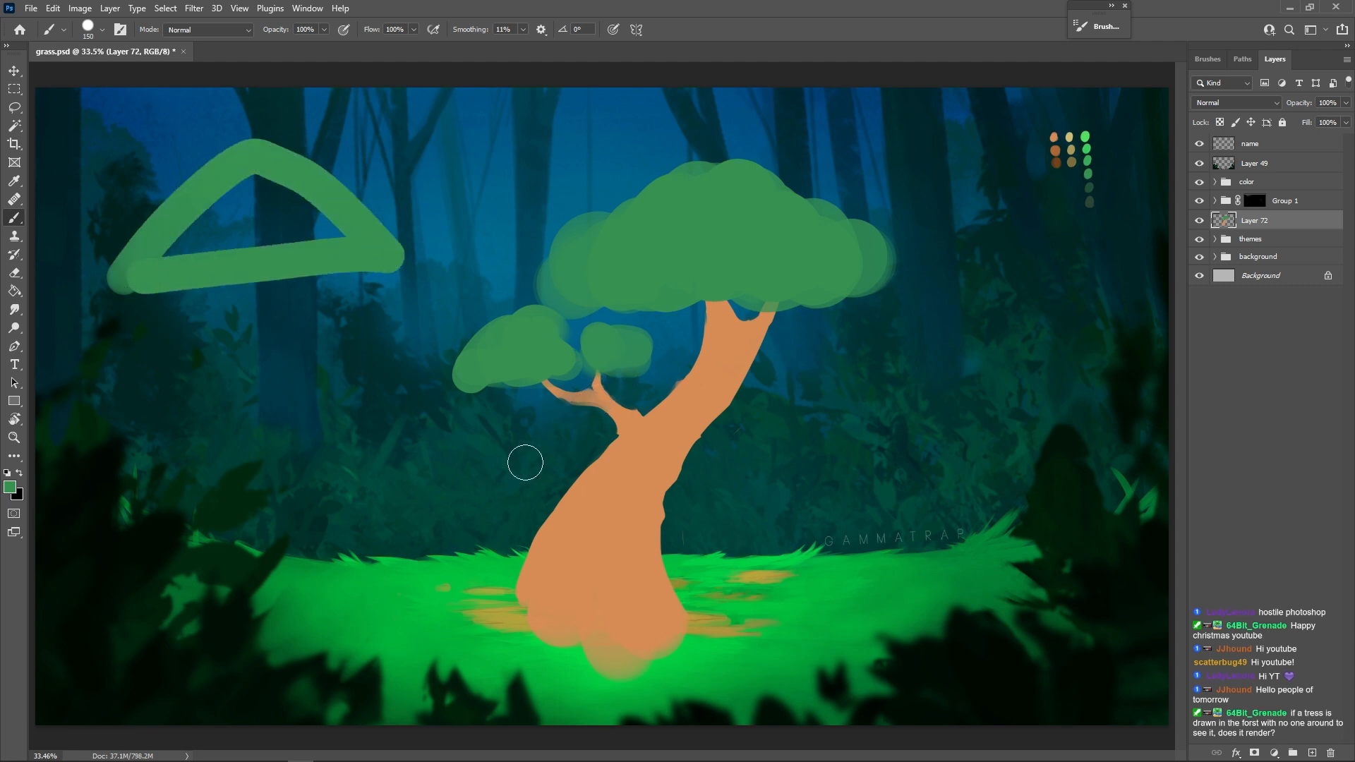
{"action": "key", "text": "ctrl+z"}
{"action": "left_click", "coordinate": [1055, 150], "text": "alt"}
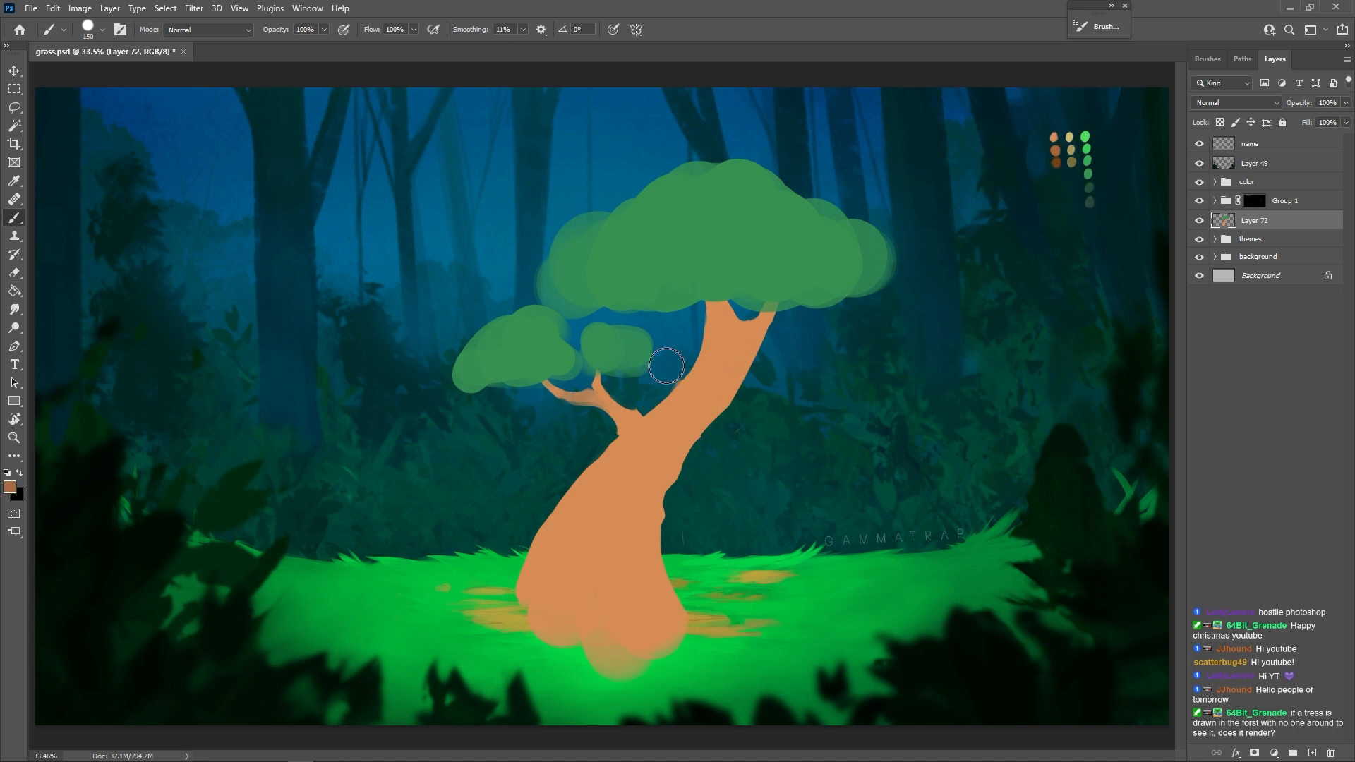
{"action": "key", "text": "bracketleft"}
{"action": "key", "text": "bracketleft"}
{"action": "key", "text": "bracketleft"}
{"action": "mouse_move", "coordinate": [243, 450]}
{"action": "left_mouse_down"}
{"action": "mouse_move", "coordinate": [309, 440]}
{"action": "mouse_move", "coordinate": [243, 447]}
{"action": "mouse_move", "coordinate": [260, 454]}
{"action": "mouse_move", "coordinate": [243, 446]}
{"action": "mouse_move", "coordinate": [286, 428]}
{"action": "mouse_move", "coordinate": [249, 448]}
{"action": "mouse_move", "coordinate": [247, 257]}
{"action": "mouse_move", "coordinate": [279, 435]}
{"action": "mouse_move", "coordinate": [256, 390]}
{"action": "left_mouse_up"}
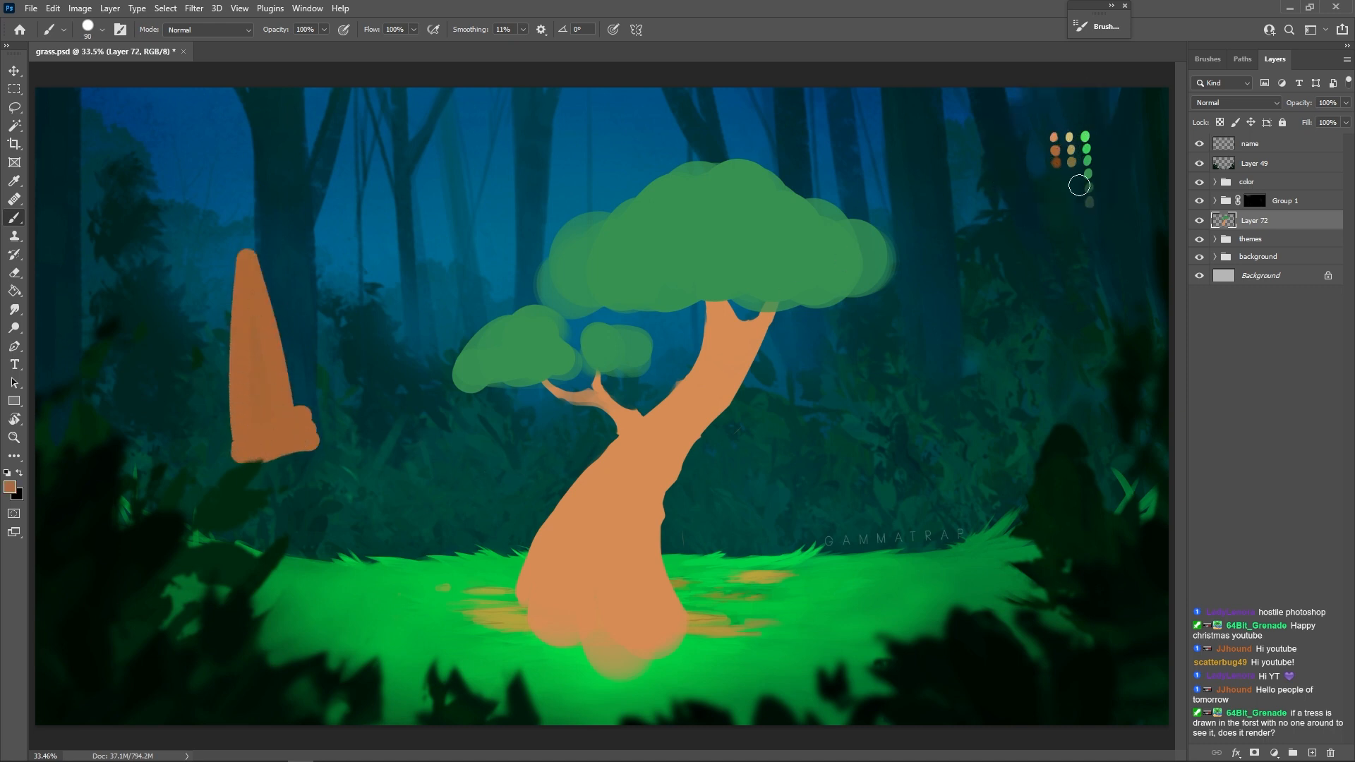
{"action": "left_click", "coordinate": [1088, 161], "text": "alt"}
{"action": "mouse_move", "coordinate": [233, 184]}
{"action": "left_mouse_down"}
{"action": "mouse_move", "coordinate": [161, 260]}
{"action": "mouse_move", "coordinate": [279, 222]}
{"action": "mouse_move", "coordinate": [233, 180]}
{"action": "mouse_move", "coordinate": [168, 243]}
{"action": "left_mouse_up"}
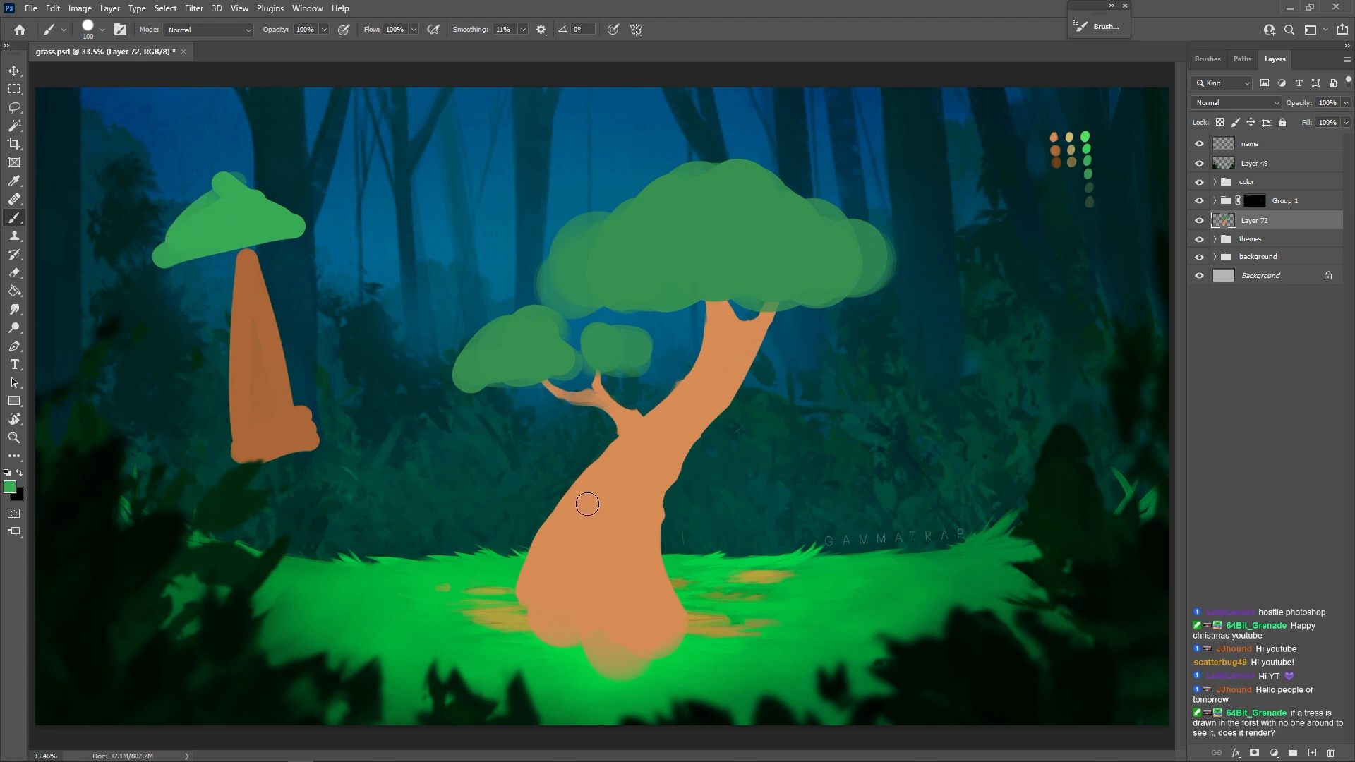
- Erase the whole simplified example tree with a 250 px eraser
{"action": "key", "text": "e"}
{"action": "key", "text": "bracketright"}
{"action": "key", "text": "bracketright"}
{"action": "key", "text": "bracketright"}
{"action": "key", "text": "bracketright"}
{"action": "key", "text": "bracketright"}
{"action": "key", "text": "bracketright"}
{"action": "key", "text": "bracketright"}
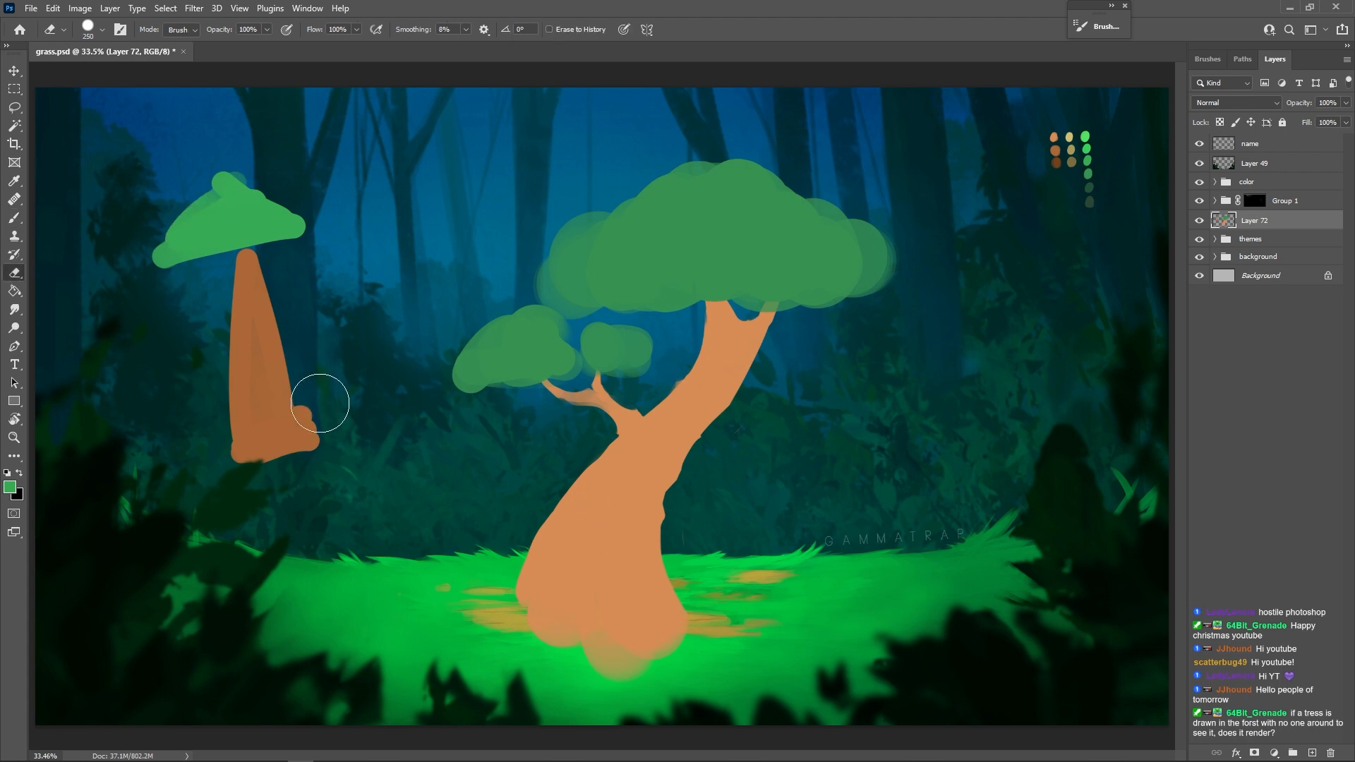
{"action": "mouse_move", "coordinate": [327, 393]}
{"action": "left_mouse_down"}
{"action": "mouse_move", "coordinate": [278, 314]}
{"action": "mouse_move", "coordinate": [232, 145]}
{"action": "mouse_move", "coordinate": [177, 240]}
{"action": "left_mouse_up"}
{"action": "key", "text": "bracketleft"}
{"action": "key", "text": "bracketleft"}
{"action": "key", "text": "bracketleft"}
{"action": "key", "text": "bracketleft"}
{"action": "key", "text": "bracketleft"}
{"action": "key", "text": "bracketleft"}
{"action": "key", "text": "bracketleft"}
{"action": "key", "text": "bracketleft"}
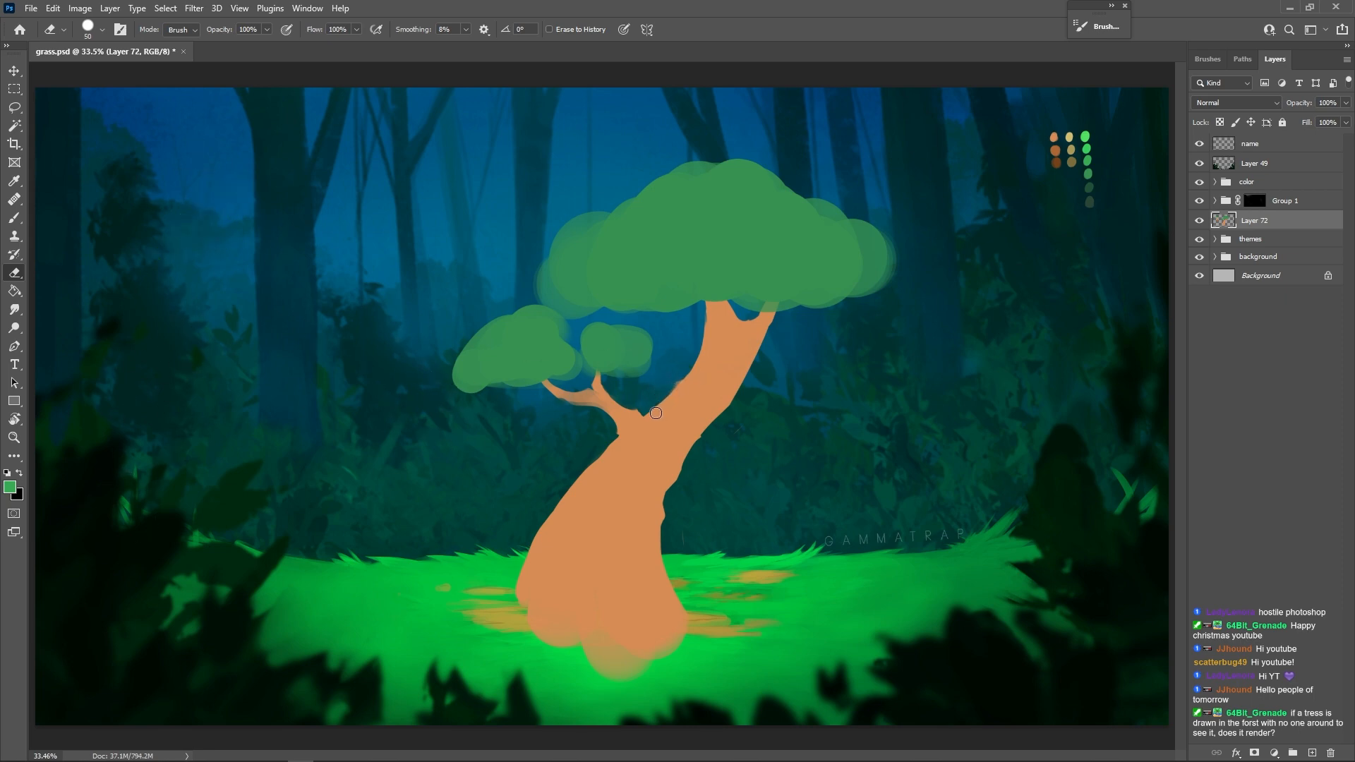
{"action": "key", "text": "bracketleft"}
{"action": "key", "text": "bracketleft"}
{"action": "key", "text": "b"}
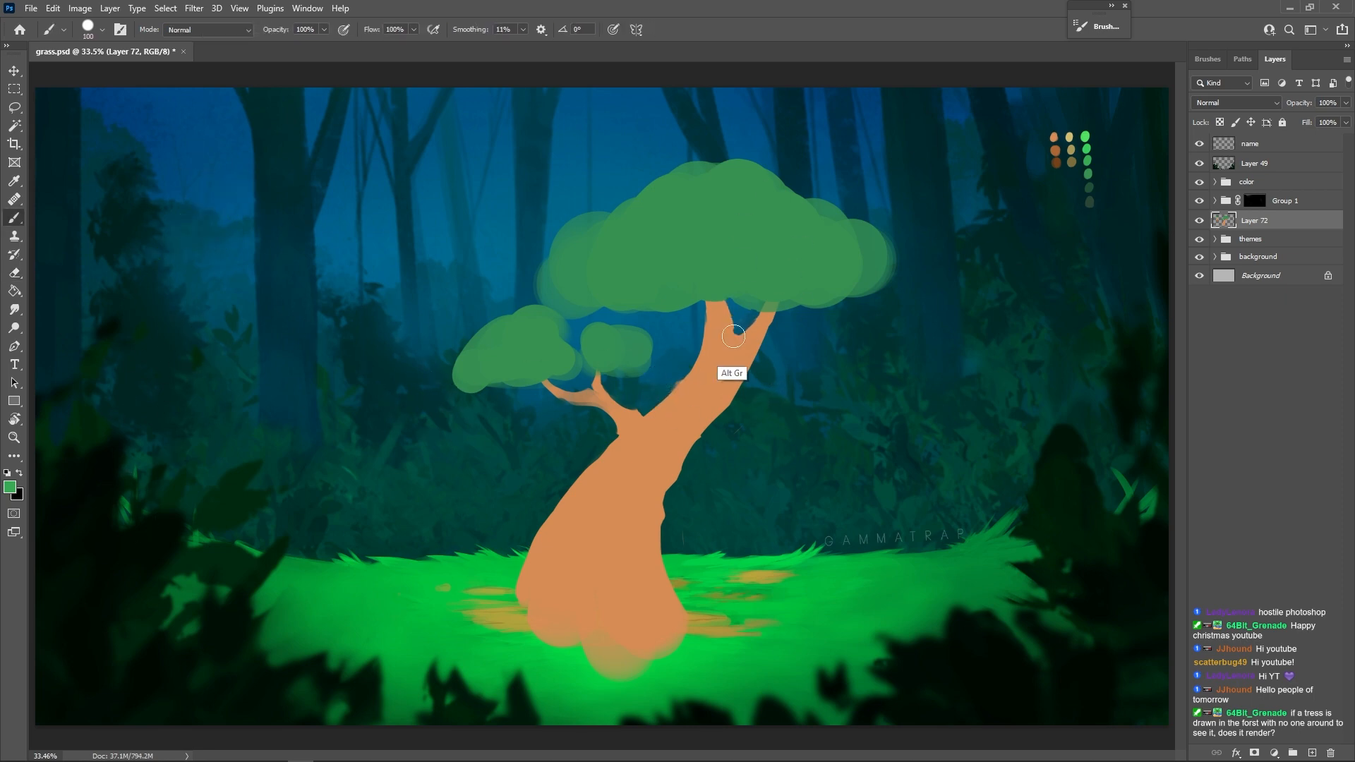
- Clean up the notch of the upper fork by erasing and repainting its branches in the sampled trunk orange
{"action": "left_click", "coordinate": [729, 349], "text": "alt"}
{"action": "key", "text": "e"}
{"action": "mouse_move", "coordinate": [728, 292]}
{"action": "left_mouse_down"}
{"action": "mouse_move", "coordinate": [737, 338]}
{"action": "mouse_move", "coordinate": [717, 304]}
{"action": "left_mouse_up"}
{"action": "key", "text": "b"}
{"action": "left_click", "coordinate": [727, 351], "text": "alt"}
{"action": "key", "text": "ctrl+z"}
{"action": "left_click", "coordinate": [726, 341], "text": "alt"}
{"action": "left_click_drag", "start_coordinate": [739, 344], "coordinate": [764, 312]}
- Lasso a smooth outline around the trunk's left portion and add both arms of the upper fork to the selection
{"action": "key", "text": "l"}
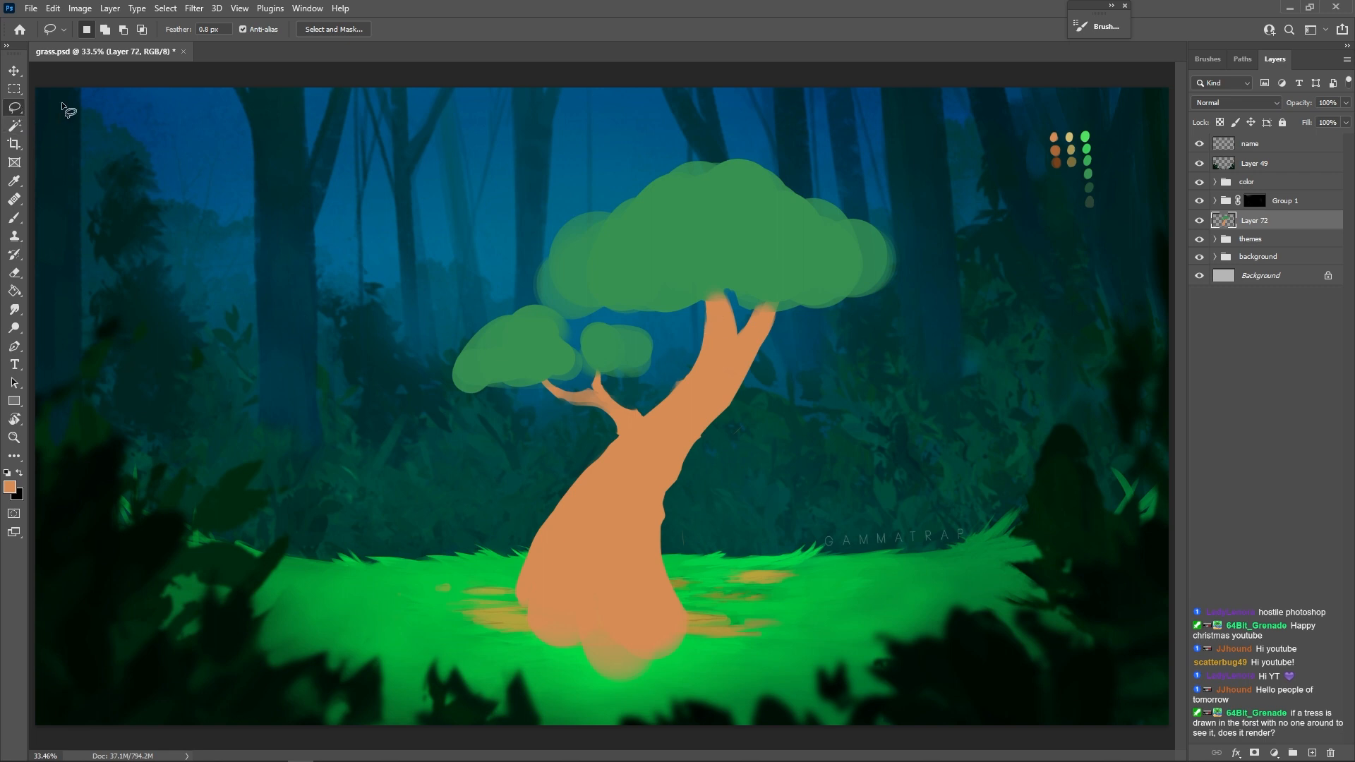
{"action": "left_click_drag", "start_coordinate": [708, 300], "coordinate": [523, 605]}
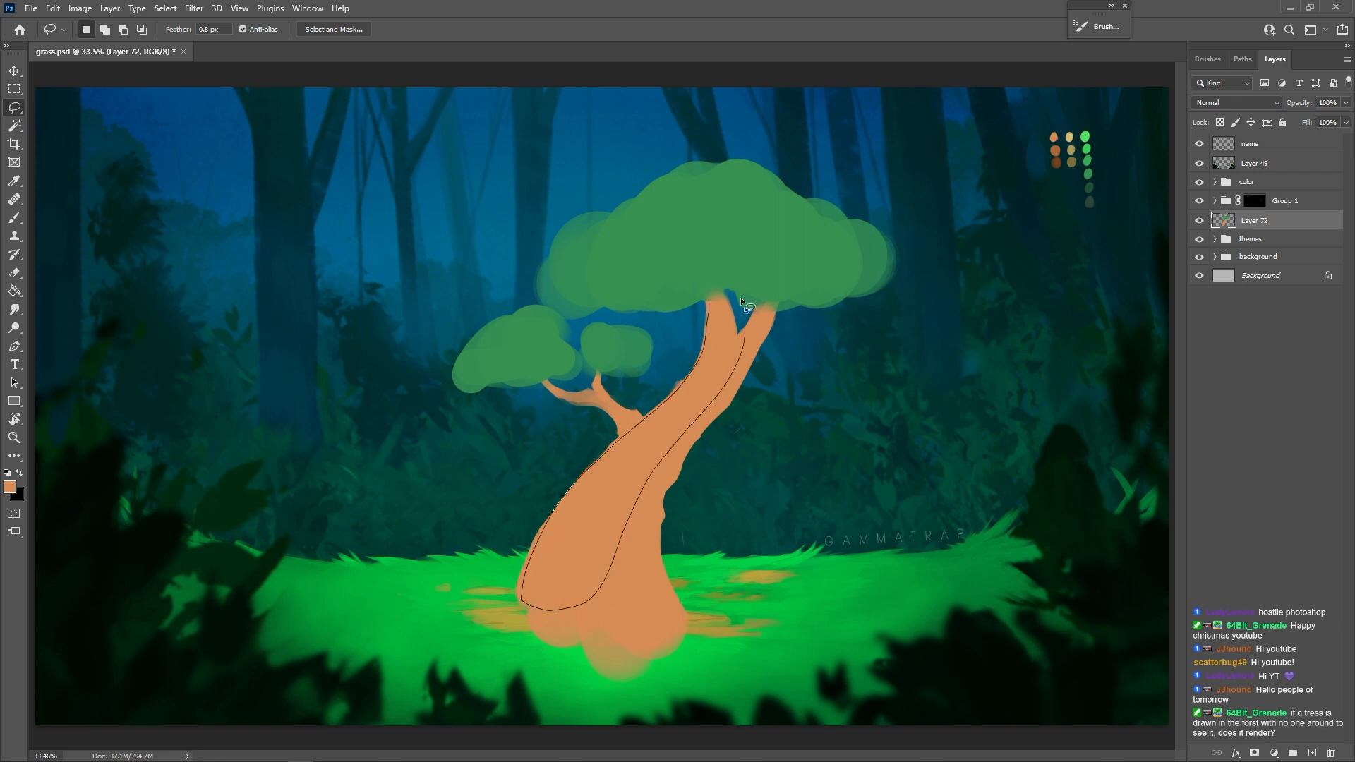
{"action": "mouse_move", "coordinate": [740, 300]}
{"action": "left_mouse_down"}
{"action": "mouse_move", "coordinate": [714, 300]}
{"action": "mouse_move", "coordinate": [767, 284]}
{"action": "mouse_move", "coordinate": [727, 388]}
{"action": "mouse_move", "coordinate": [749, 330]}
{"action": "mouse_move", "coordinate": [763, 349]}
{"action": "mouse_move", "coordinate": [744, 381]}
{"action": "left_mouse_up"}
{"action": "key", "text": "shift"}
{"action": "key", "text": "shift"}
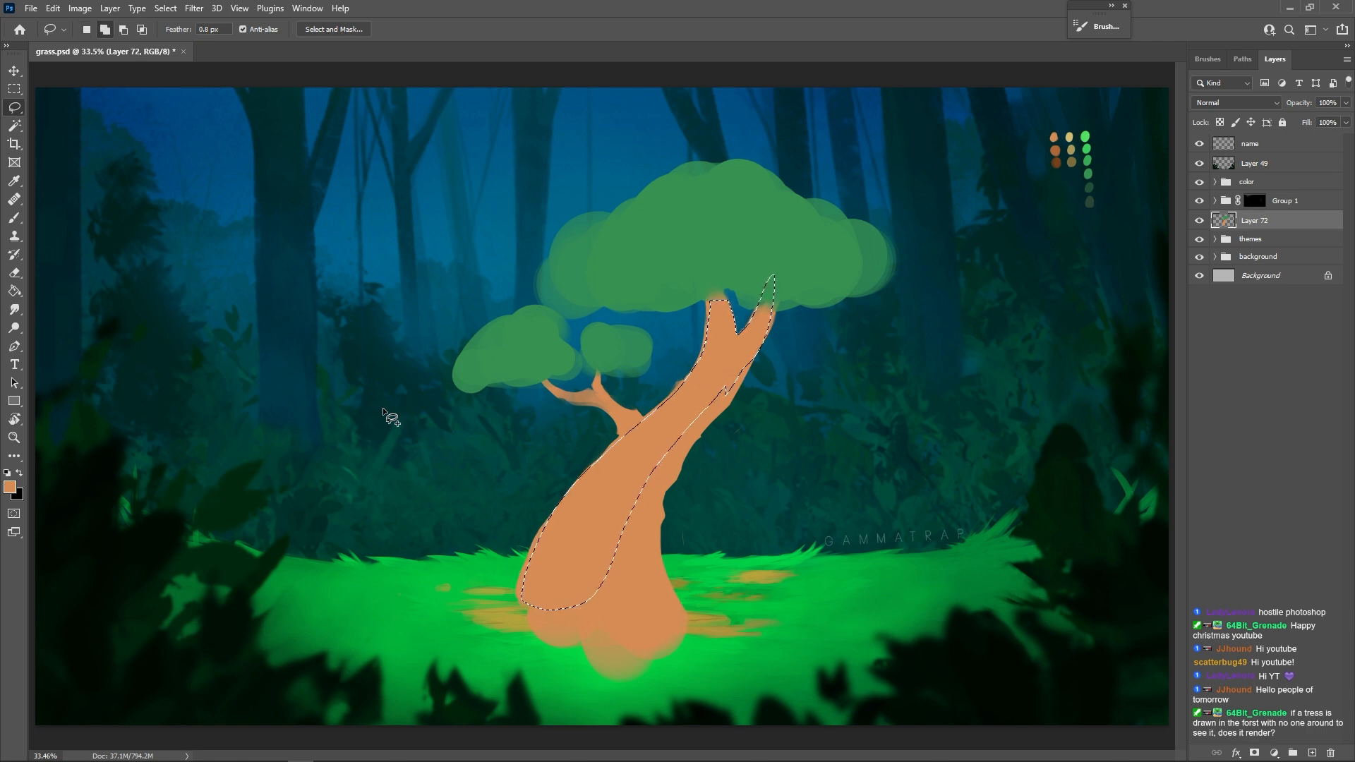
- Add the forked left branch to the trunk selection with a freehand outline
{"action": "key", "text": "shift"}
{"action": "key", "text": "alt"}
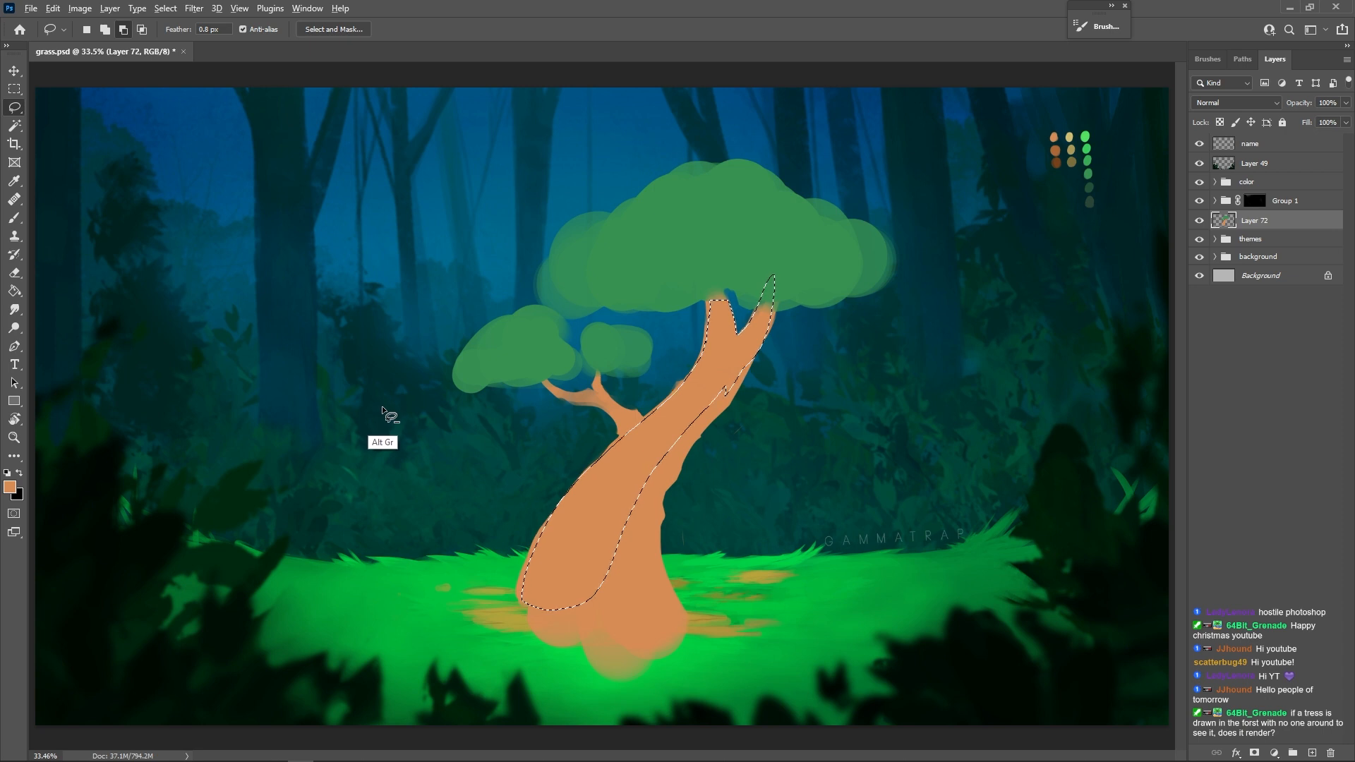
{"action": "mouse_move", "coordinate": [498, 462]}
{"action": "left_mouse_down"}
{"action": "mouse_move", "coordinate": [597, 519]}
{"action": "mouse_move", "coordinate": [540, 425]}
{"action": "left_mouse_up"}
{"action": "key", "text": "ctrl+z"}
{"action": "mouse_move", "coordinate": [540, 378]}
{"action": "left_mouse_down"}
{"action": "mouse_move", "coordinate": [653, 434]}
{"action": "mouse_move", "coordinate": [540, 382]}
{"action": "left_mouse_up"}
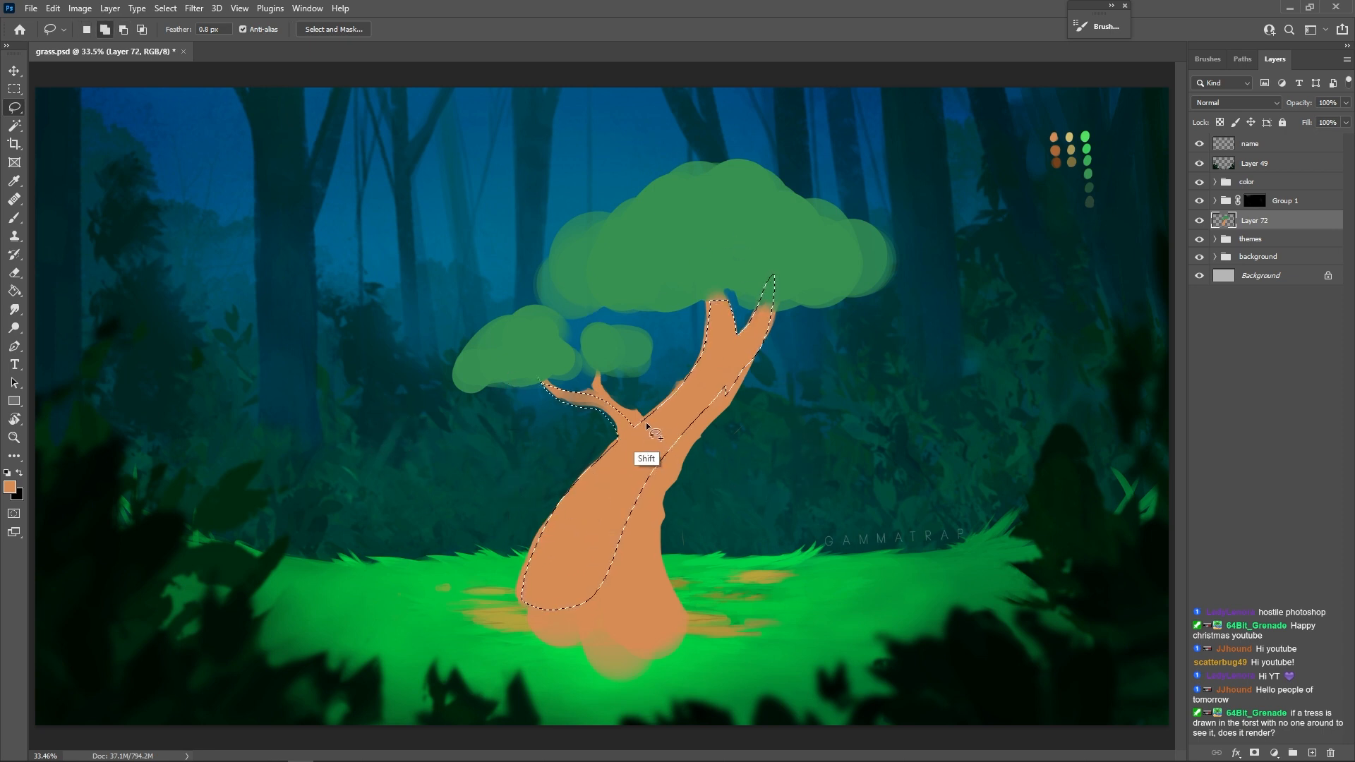
{"action": "mouse_move", "coordinate": [646, 425]}
{"action": "left_mouse_down"}
{"action": "mouse_move", "coordinate": [611, 401]}
{"action": "mouse_move", "coordinate": [595, 362]}
{"action": "mouse_move", "coordinate": [602, 400]}
{"action": "mouse_move", "coordinate": [645, 424]}
{"action": "left_mouse_up"}
- Extend the selection over the trunk's right side and carry both fork tips up into the canopy
{"action": "mouse_move", "coordinate": [706, 332]}
{"action": "left_mouse_down"}
{"action": "mouse_move", "coordinate": [718, 274]}
{"action": "mouse_move", "coordinate": [712, 362]}
{"action": "mouse_move", "coordinate": [770, 353]}
{"action": "mouse_move", "coordinate": [776, 282]}
{"action": "mouse_move", "coordinate": [760, 343]}
{"action": "mouse_move", "coordinate": [686, 431]}
{"action": "mouse_move", "coordinate": [811, 458]}
{"action": "left_mouse_up"}
{"action": "mouse_move", "coordinate": [765, 372]}
{"action": "left_mouse_down"}
{"action": "mouse_move", "coordinate": [659, 599]}
{"action": "mouse_move", "coordinate": [579, 594]}
{"action": "mouse_move", "coordinate": [695, 364]}
{"action": "mouse_move", "coordinate": [767, 273]}
{"action": "mouse_move", "coordinate": [720, 324]}
{"action": "left_mouse_up"}
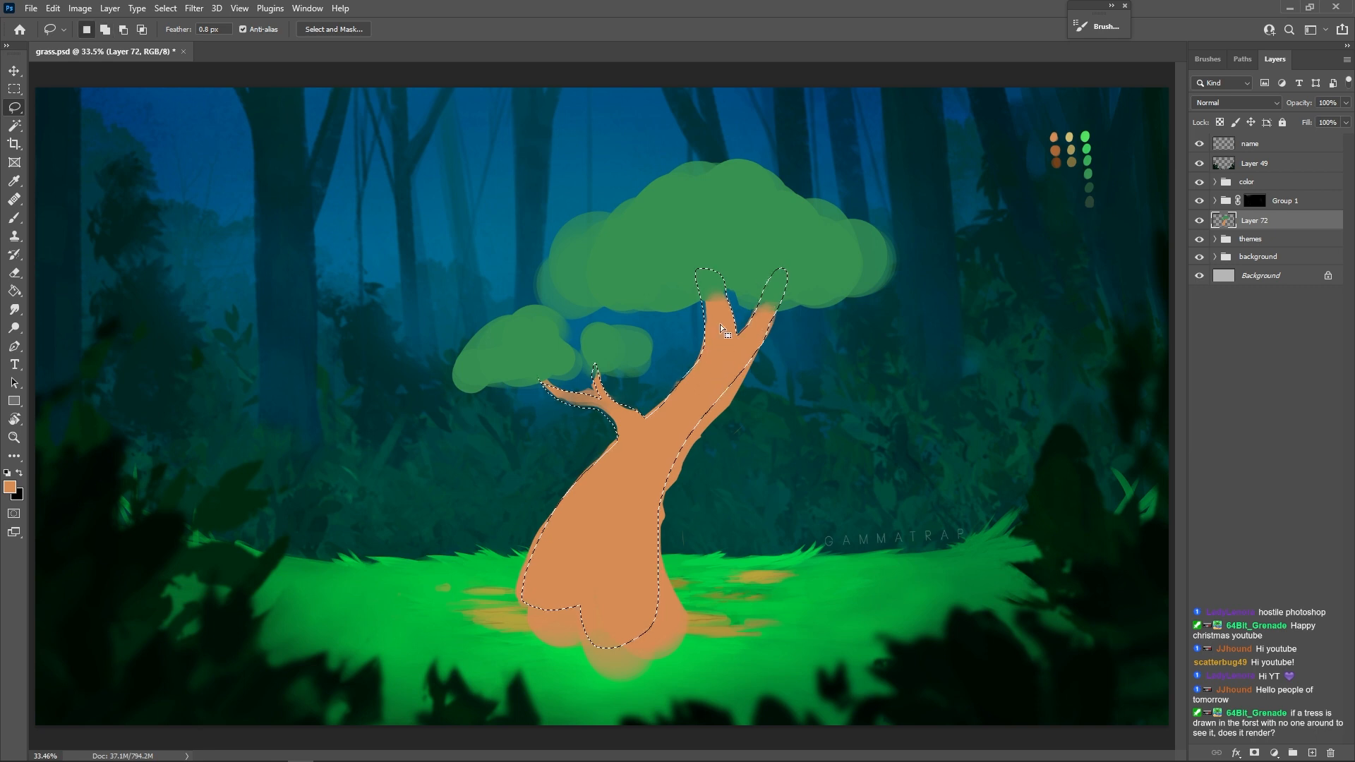
{"action": "mouse_move", "coordinate": [695, 269]}
{"action": "left_mouse_down"}
{"action": "mouse_move", "coordinate": [699, 359]}
{"action": "mouse_move", "coordinate": [644, 418]}
{"action": "left_mouse_up"}
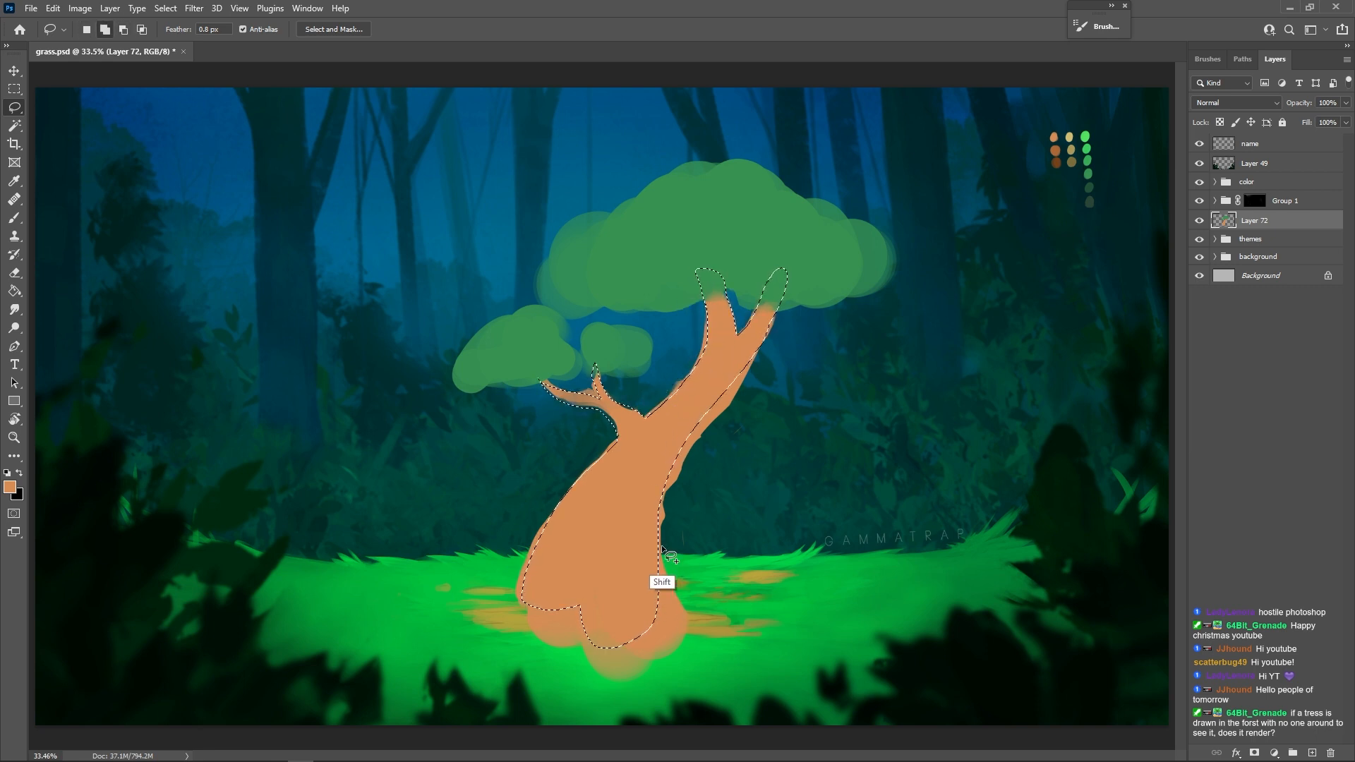
- Add flared root shapes at the right, middle and left of the trunk base to the selection
{"action": "mouse_move", "coordinate": [662, 547]}
{"action": "left_mouse_down"}
{"action": "mouse_move", "coordinate": [718, 644]}
{"action": "mouse_move", "coordinate": [687, 640]}
{"action": "mouse_move", "coordinate": [626, 549]}
{"action": "left_mouse_up"}
{"action": "mouse_move", "coordinate": [707, 641]}
{"action": "left_mouse_down"}
{"action": "mouse_move", "coordinate": [651, 615]}
{"action": "mouse_move", "coordinate": [626, 572]}
{"action": "mouse_move", "coordinate": [652, 646]}
{"action": "mouse_move", "coordinate": [622, 665]}
{"action": "mouse_move", "coordinate": [583, 625]}
{"action": "mouse_move", "coordinate": [625, 565]}
{"action": "left_mouse_up"}
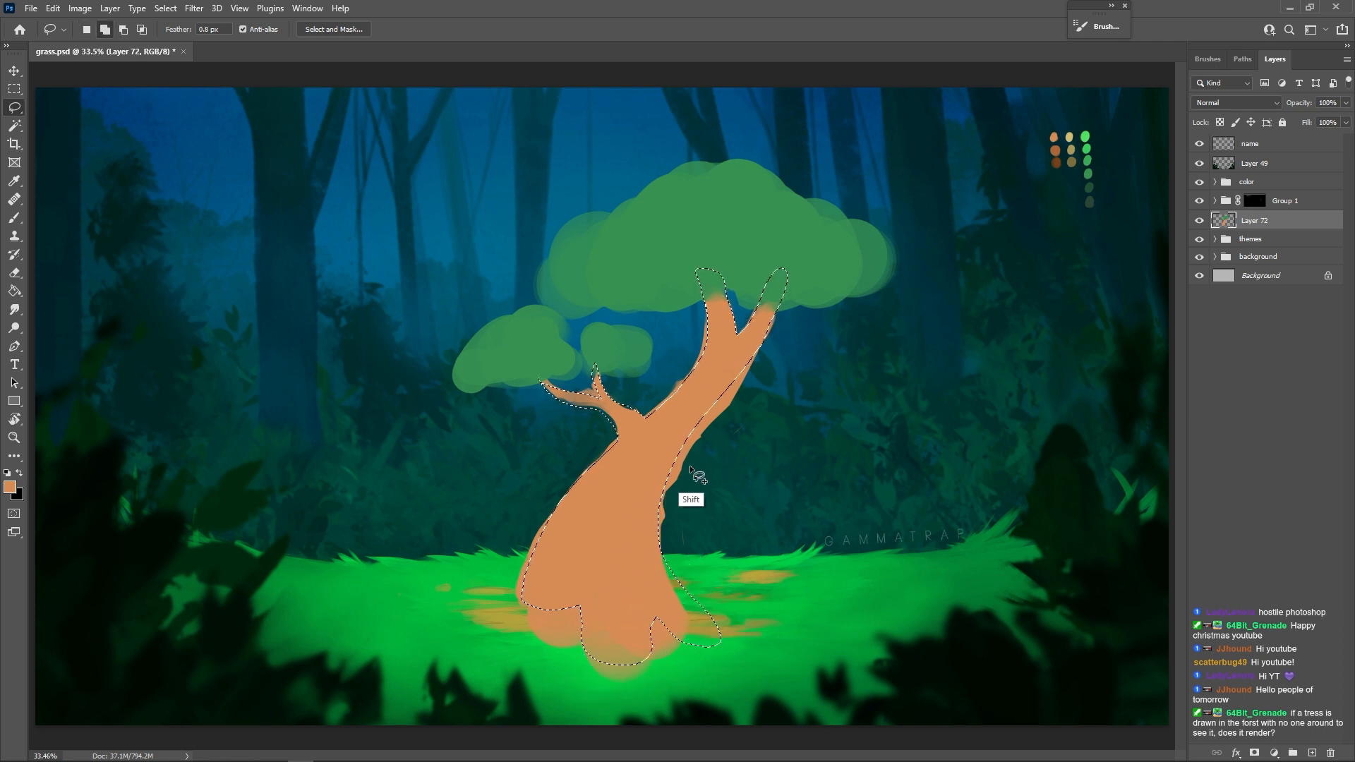
{"action": "mouse_move", "coordinate": [606, 638]}
{"action": "left_mouse_down"}
{"action": "mouse_move", "coordinate": [557, 638]}
{"action": "mouse_move", "coordinate": [540, 595]}
{"action": "left_mouse_up"}
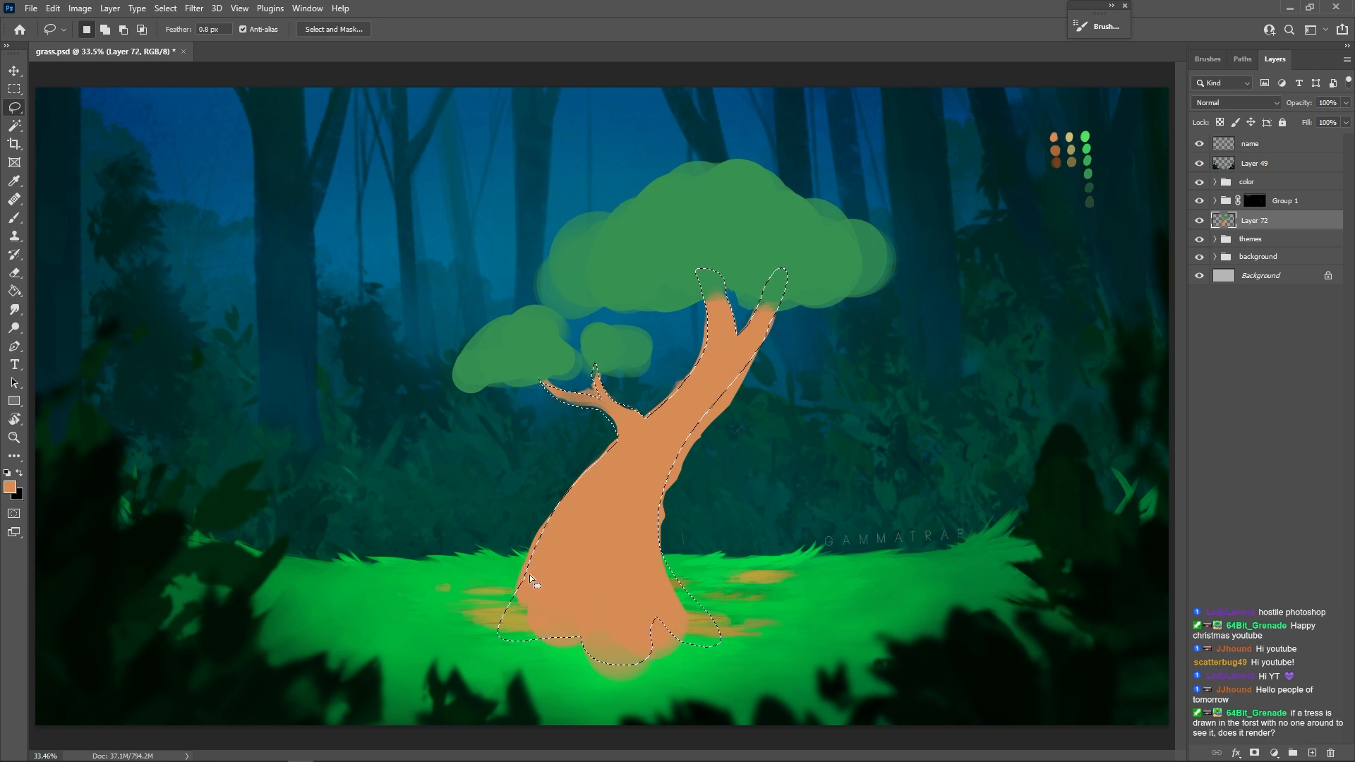
{"action": "key", "text": "shift"}
- Paint the selected trunk, branches and roots solid orange with a 200 px brush
{"action": "key", "text": "b"}
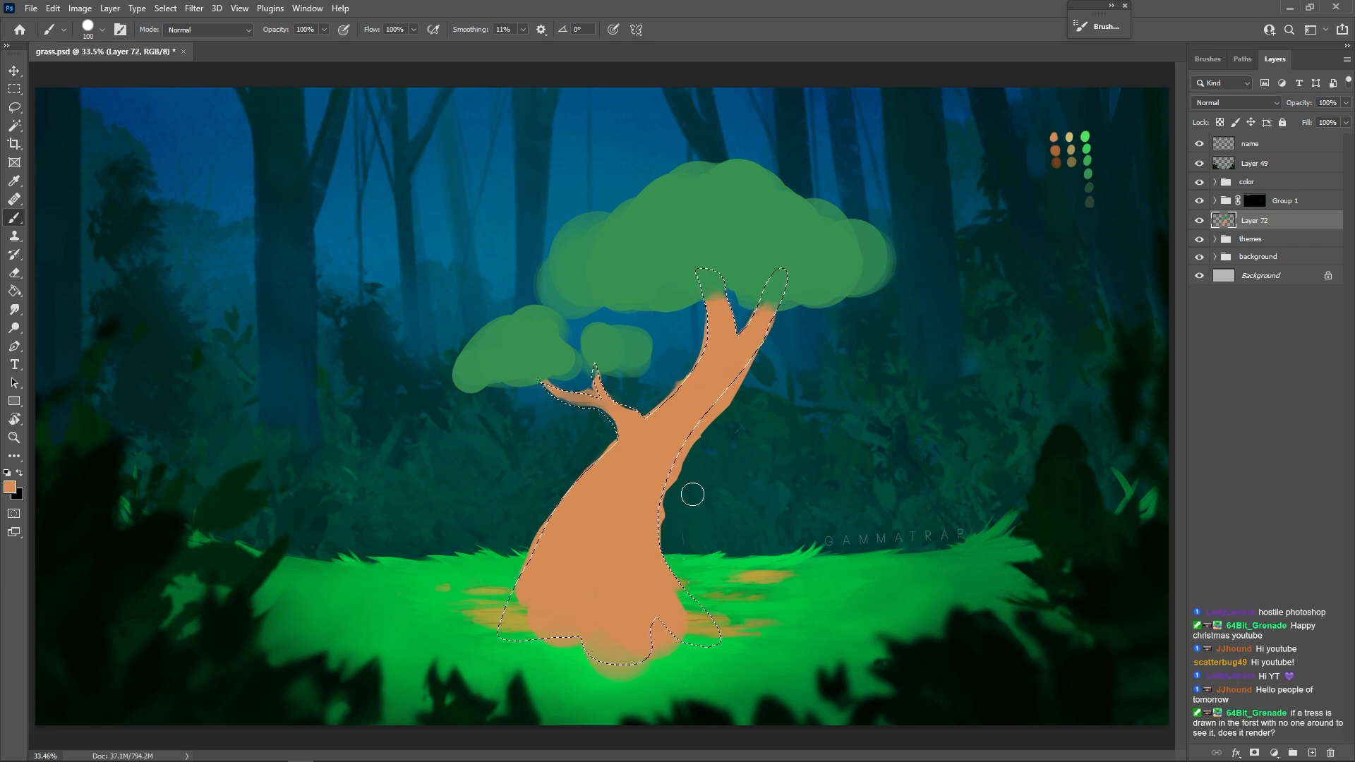
{"action": "key", "text": "bracketright"}
{"action": "key", "text": "bracketright"}
{"action": "key", "text": "bracketright"}
{"action": "key", "text": "bracketright"}
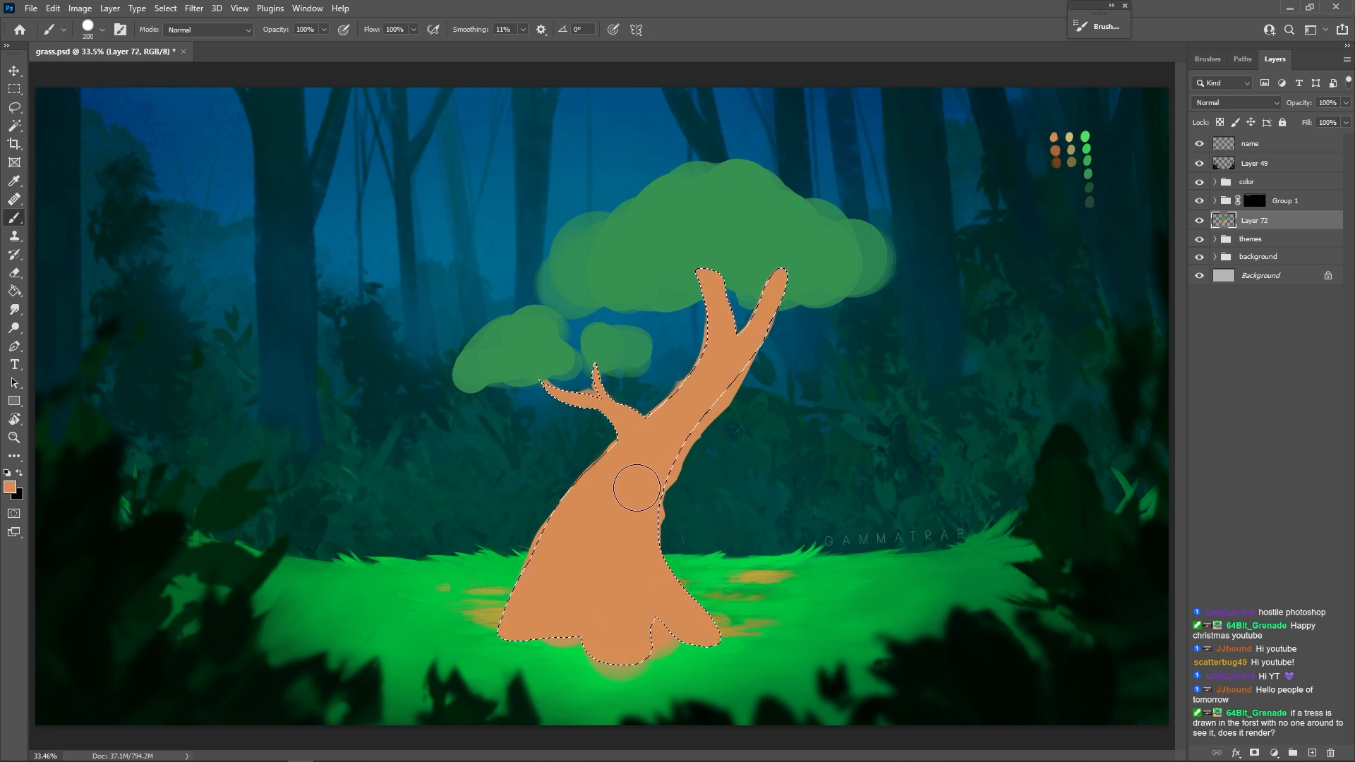
- Invert the selection, erase the stray orange outside the trunk outline and deselect
{"action": "key", "text": "w"}
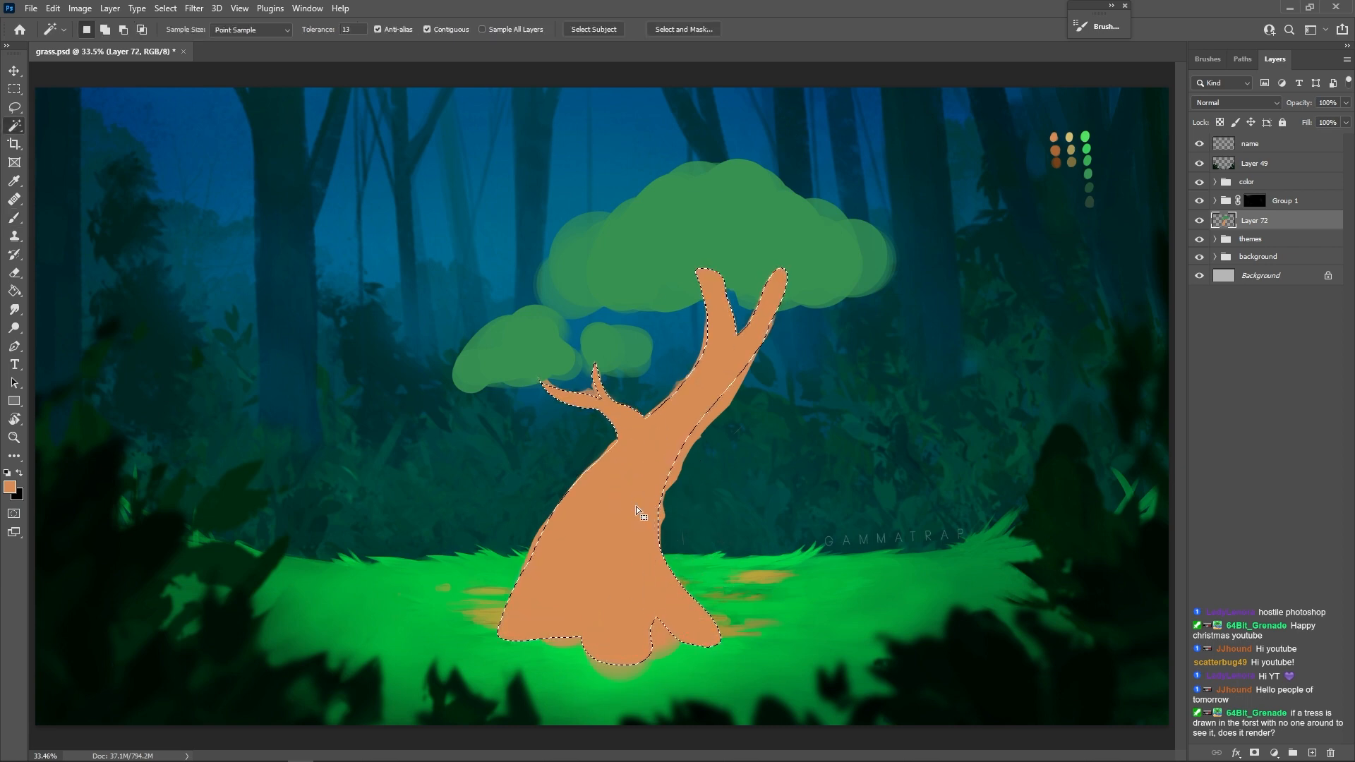
{"action": "right_click", "coordinate": [634, 194]}
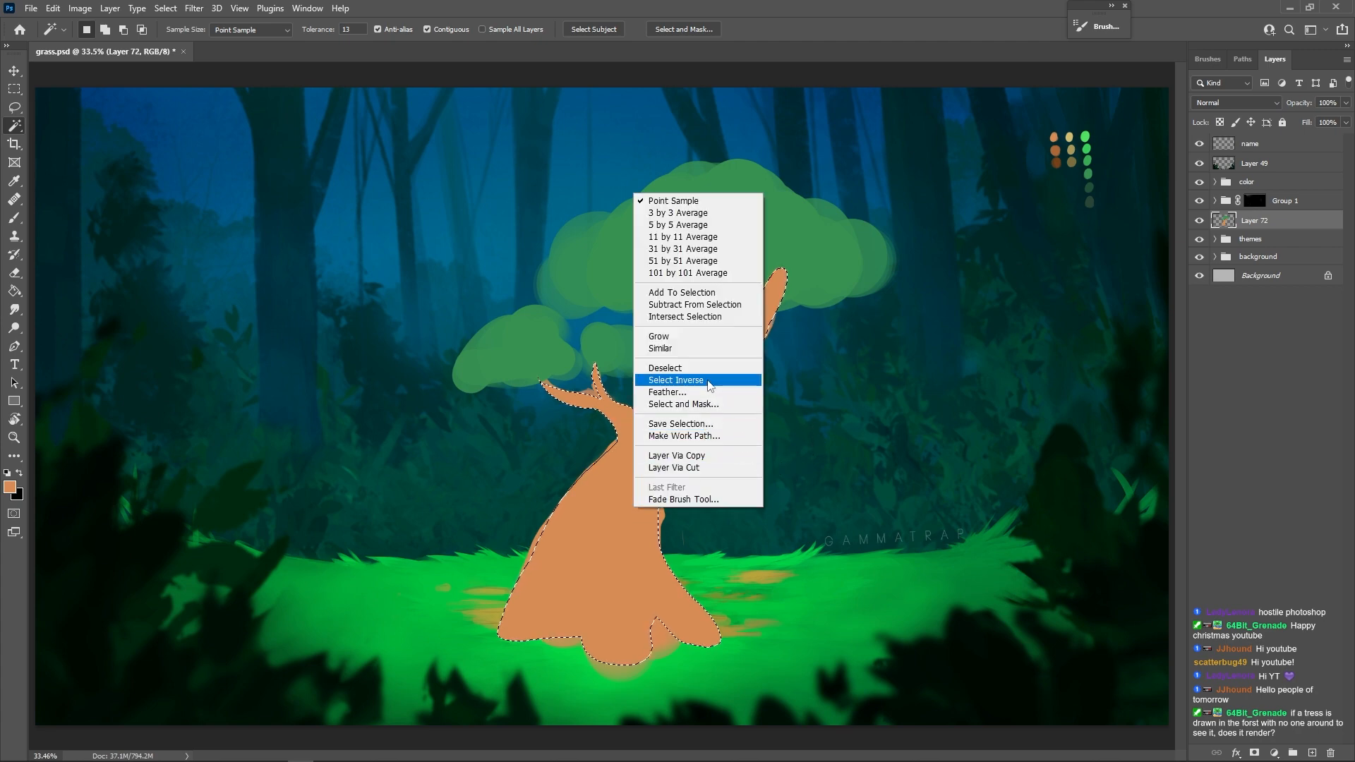
{"action": "left_click", "coordinate": [727, 379]}
{"action": "key", "text": "e"}
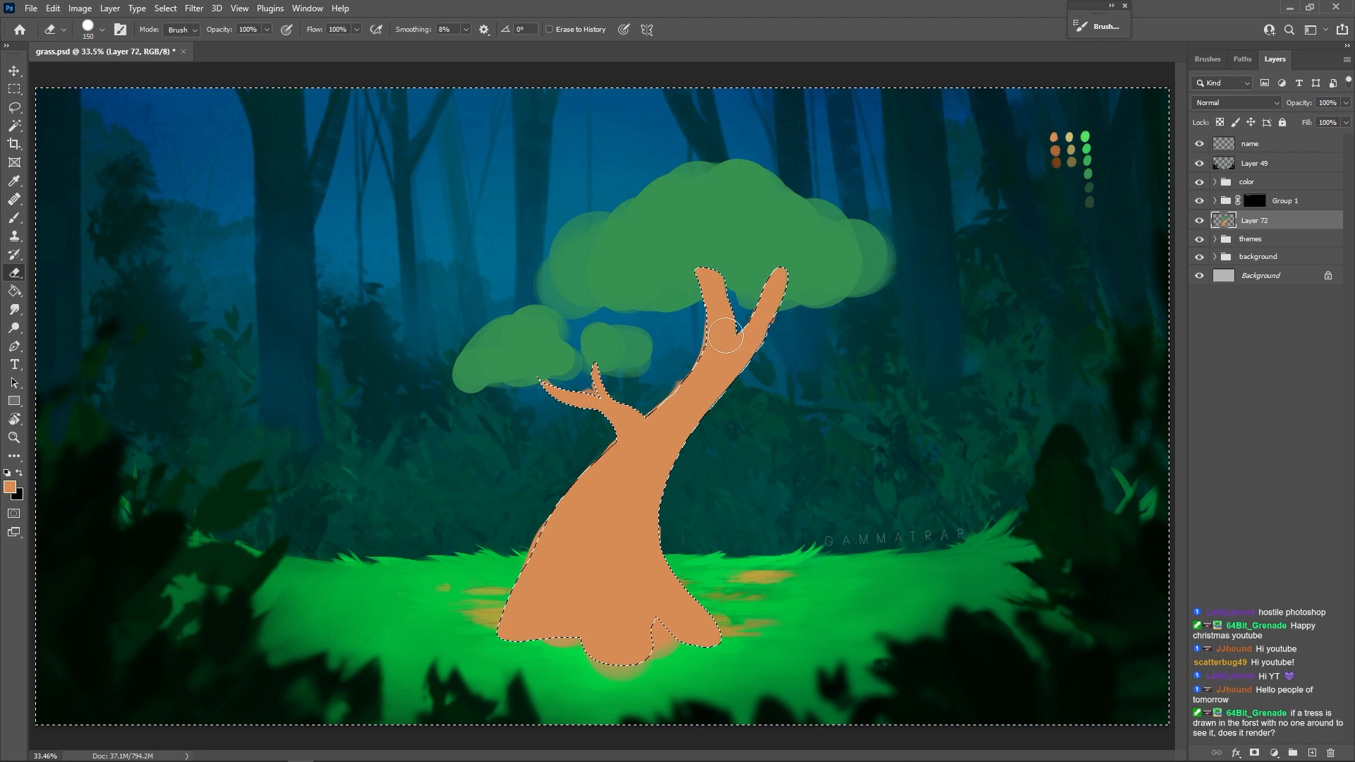
{"action": "mouse_move", "coordinate": [615, 400]}
{"action": "left_mouse_down"}
{"action": "mouse_move", "coordinate": [548, 409]}
{"action": "mouse_move", "coordinate": [578, 429]}
{"action": "mouse_move", "coordinate": [533, 565]}
{"action": "left_mouse_up"}
{"action": "key", "text": "ctrl+d"}
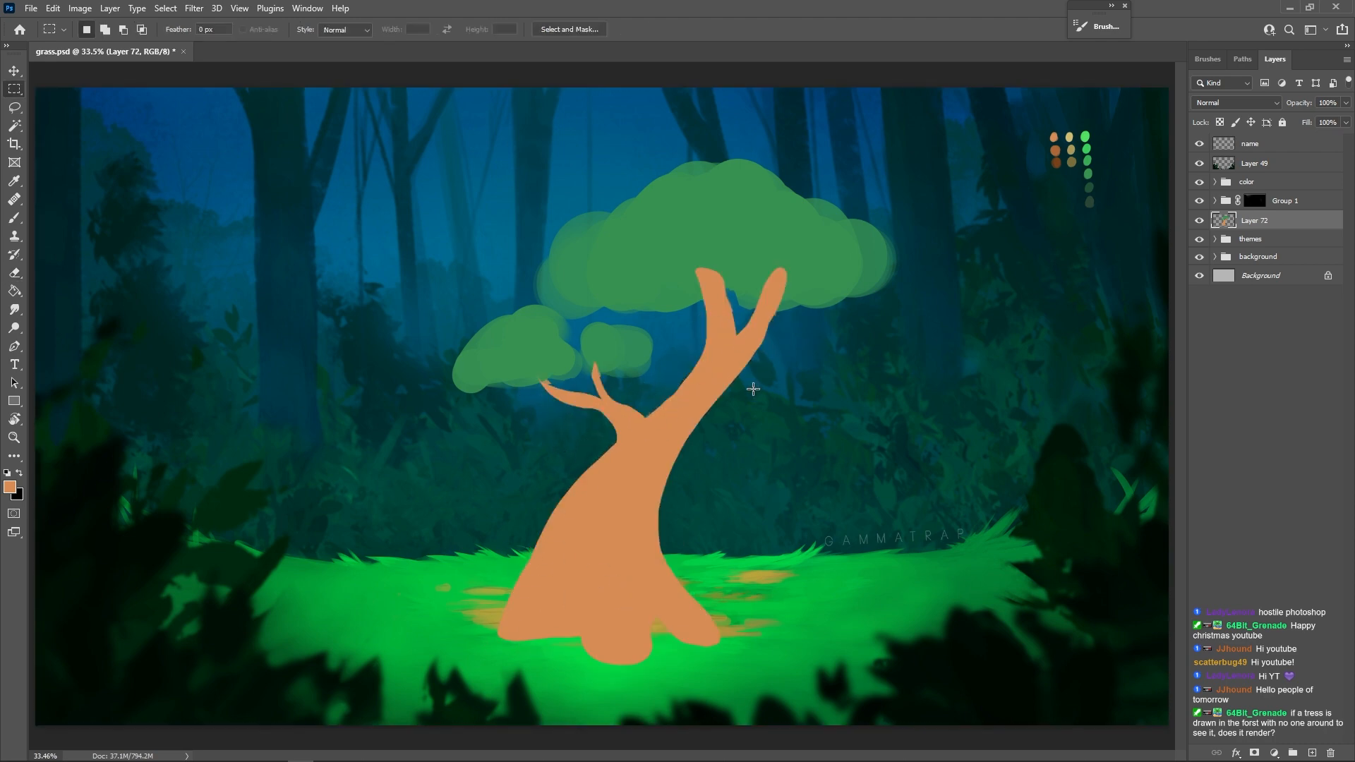
- Cover the left fork tip overlapping the canopy with the sampled foliage green using a smaller brush
{"action": "key", "text": "b"}
{"action": "key", "text": "bracketleft"}
{"action": "key", "text": "bracketleft"}
{"action": "key", "text": "bracketleft"}
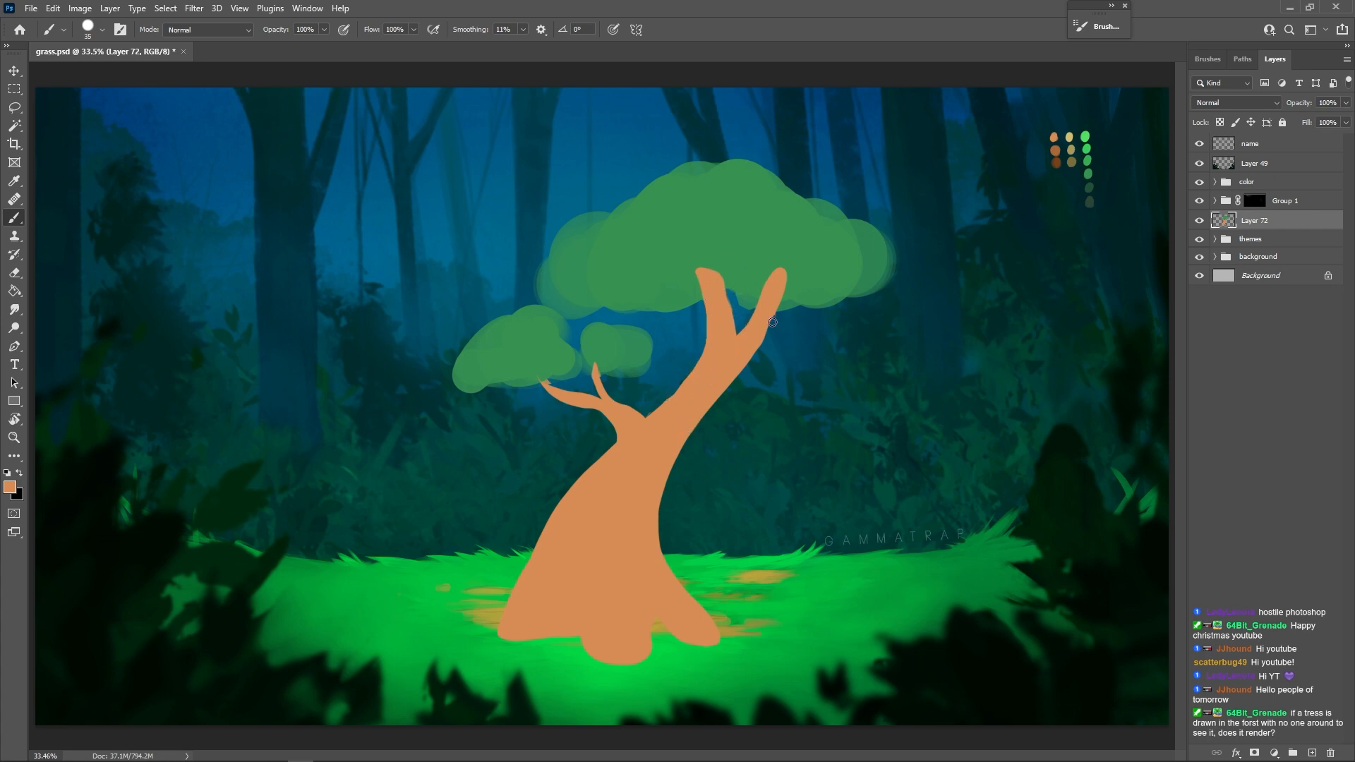
{"action": "left_click", "coordinate": [721, 262], "text": "alt"}
{"action": "left_click_drag", "start_coordinate": [720, 287], "coordinate": [700, 272]}
- Lasso irregular leafy outlines around the two small clumps and the main canopy, and paint them solid green
{"action": "key", "text": "l"}
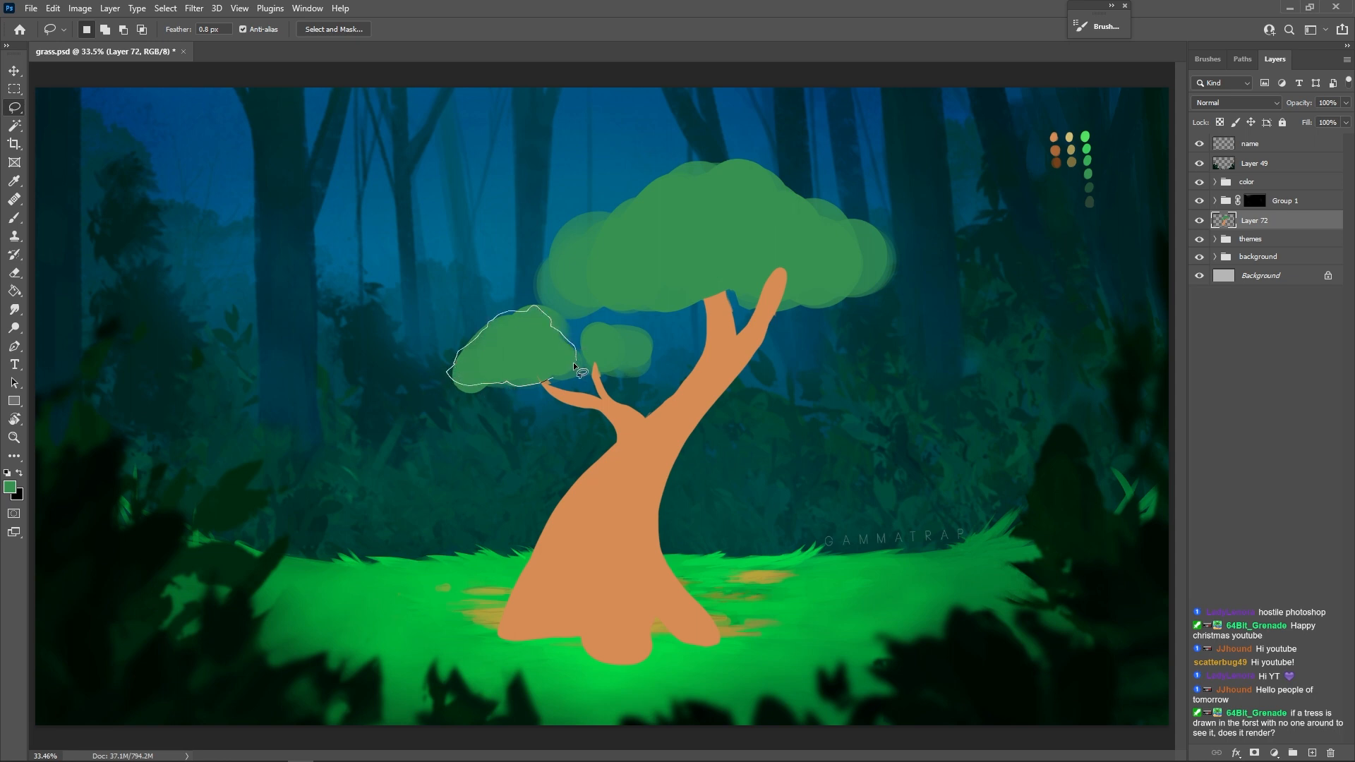
{"action": "mouse_move", "coordinate": [568, 377]}
{"action": "left_mouse_down"}
{"action": "mouse_move", "coordinate": [554, 376]}
{"action": "mouse_move", "coordinate": [613, 325]}
{"action": "mouse_move", "coordinate": [638, 370]}
{"action": "mouse_move", "coordinate": [601, 374]}
{"action": "left_mouse_up"}
{"action": "key", "text": "shift"}
{"action": "key", "text": "shift"}
{"action": "mouse_move", "coordinate": [736, 290]}
{"action": "left_mouse_down"}
{"action": "mouse_move", "coordinate": [666, 312]}
{"action": "mouse_move", "coordinate": [585, 305]}
{"action": "mouse_move", "coordinate": [545, 290]}
{"action": "mouse_move", "coordinate": [542, 274]}
{"action": "mouse_move", "coordinate": [755, 171]}
{"action": "mouse_move", "coordinate": [803, 196]}
{"action": "left_mouse_up"}
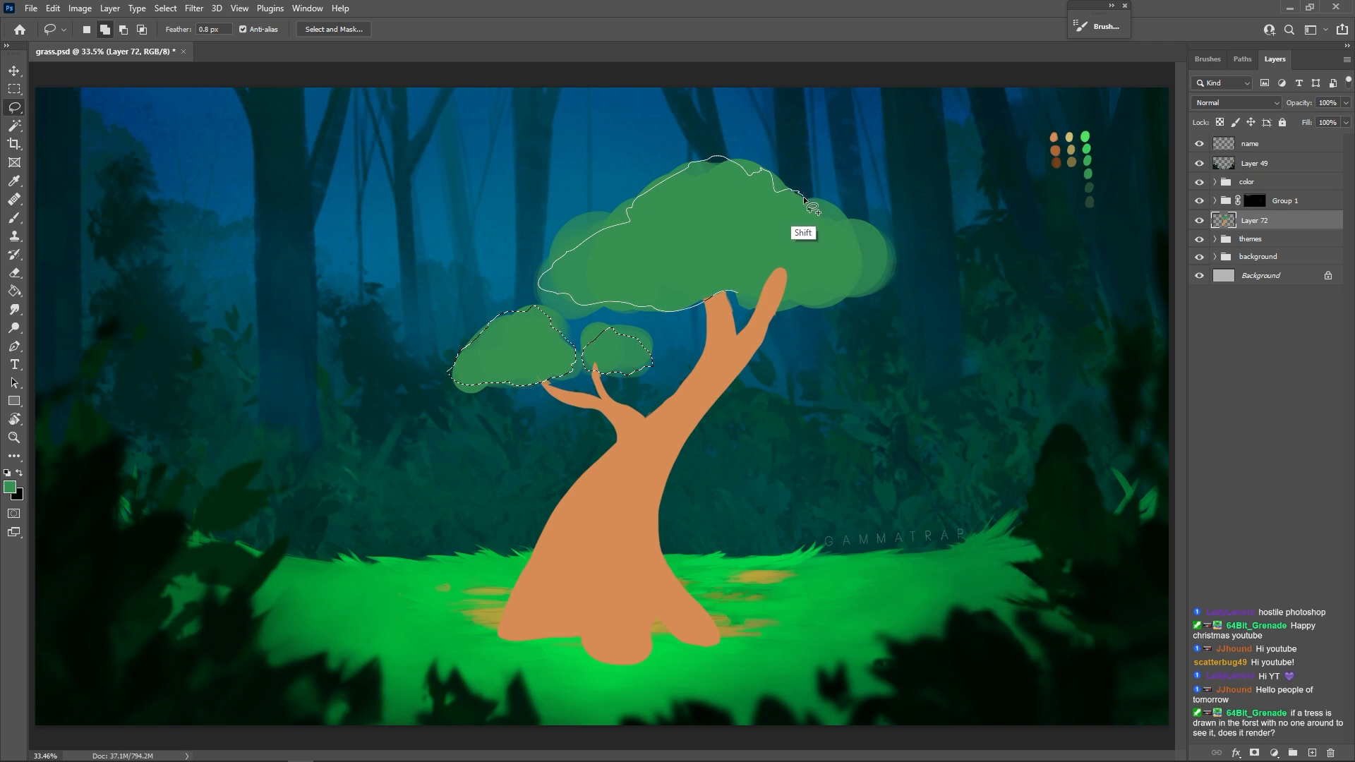
{"action": "mouse_move", "coordinate": [876, 259]}
{"action": "left_mouse_down"}
{"action": "mouse_move", "coordinate": [886, 282]}
{"action": "mouse_move", "coordinate": [784, 304]}
{"action": "mouse_move", "coordinate": [766, 279]}
{"action": "mouse_move", "coordinate": [738, 295]}
{"action": "left_mouse_up"}
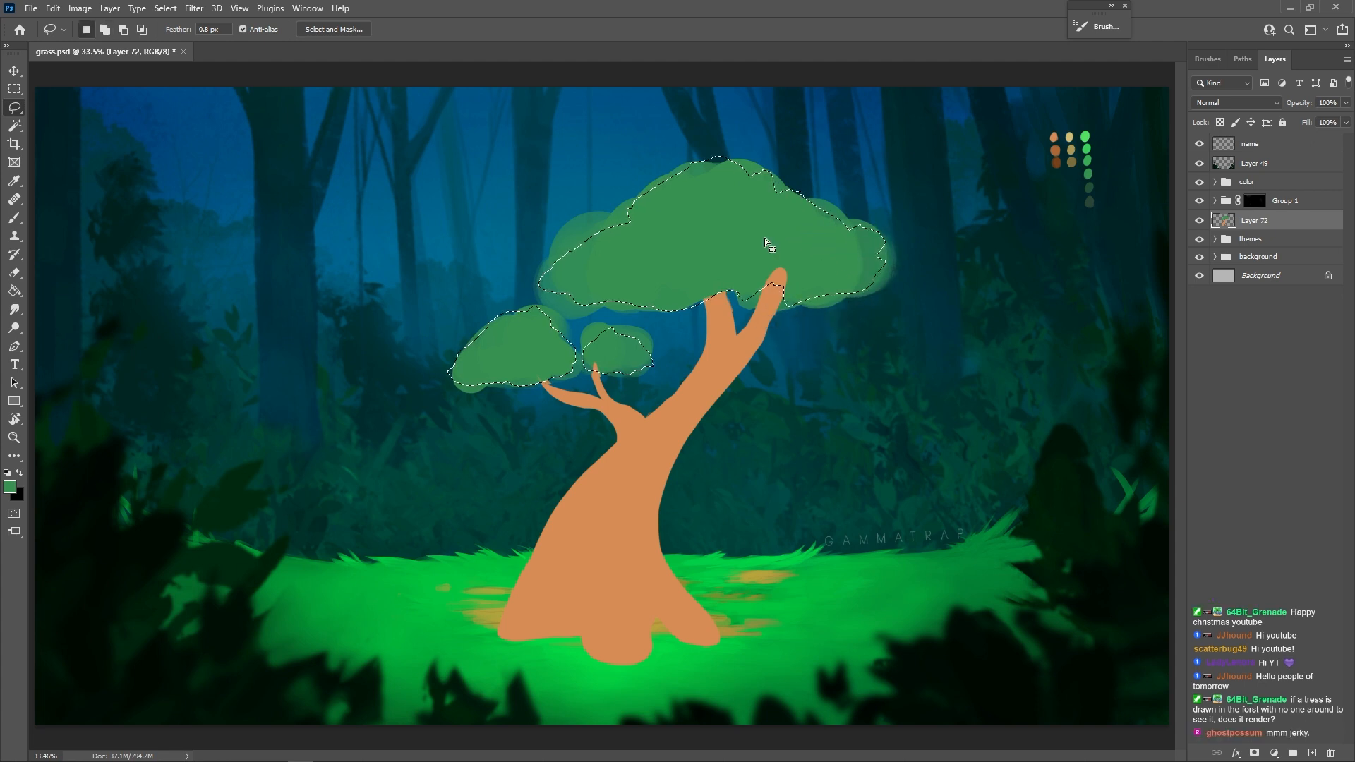
{"action": "key", "text": "b"}
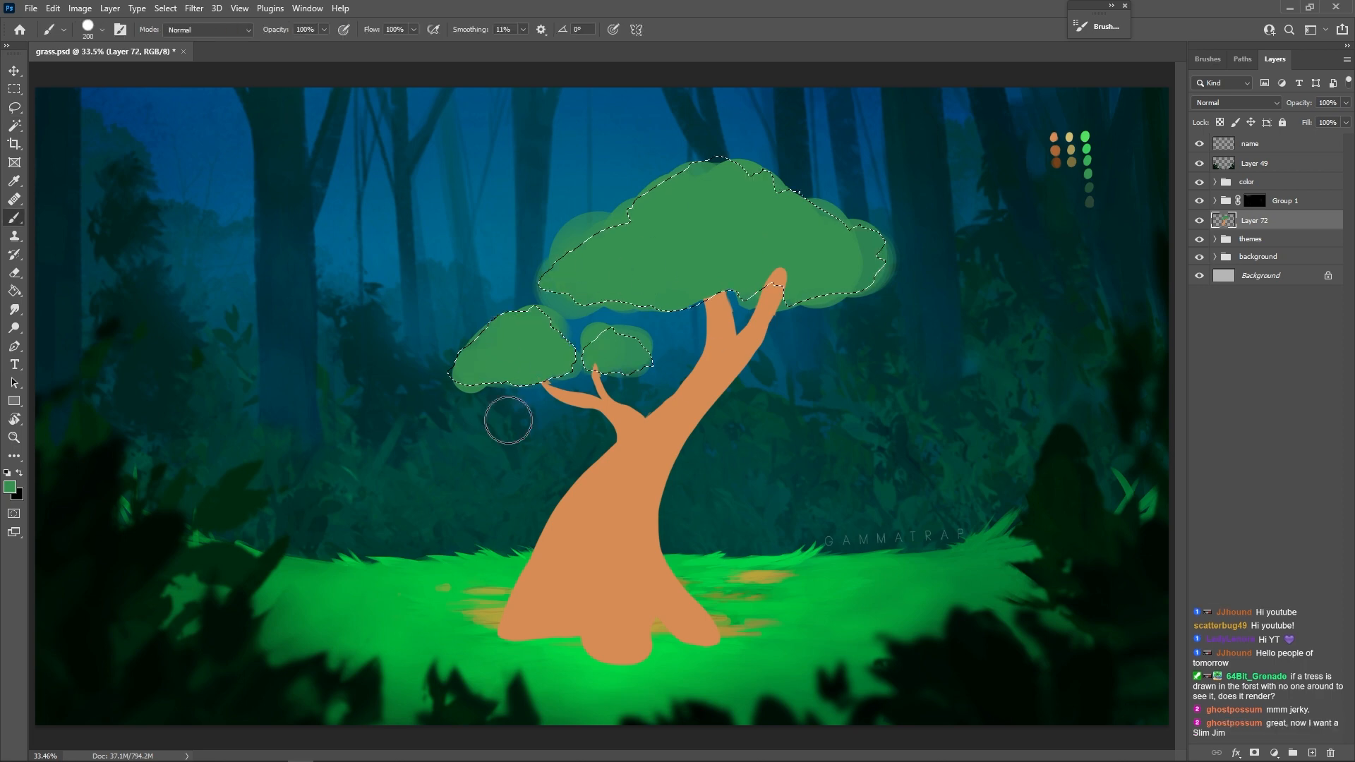
- Invert the foliage selection and erase the soft green edges around the small clumps and the canopy's left and top
{"action": "key", "text": "w"}
{"action": "right_click", "coordinate": [578, 372]}
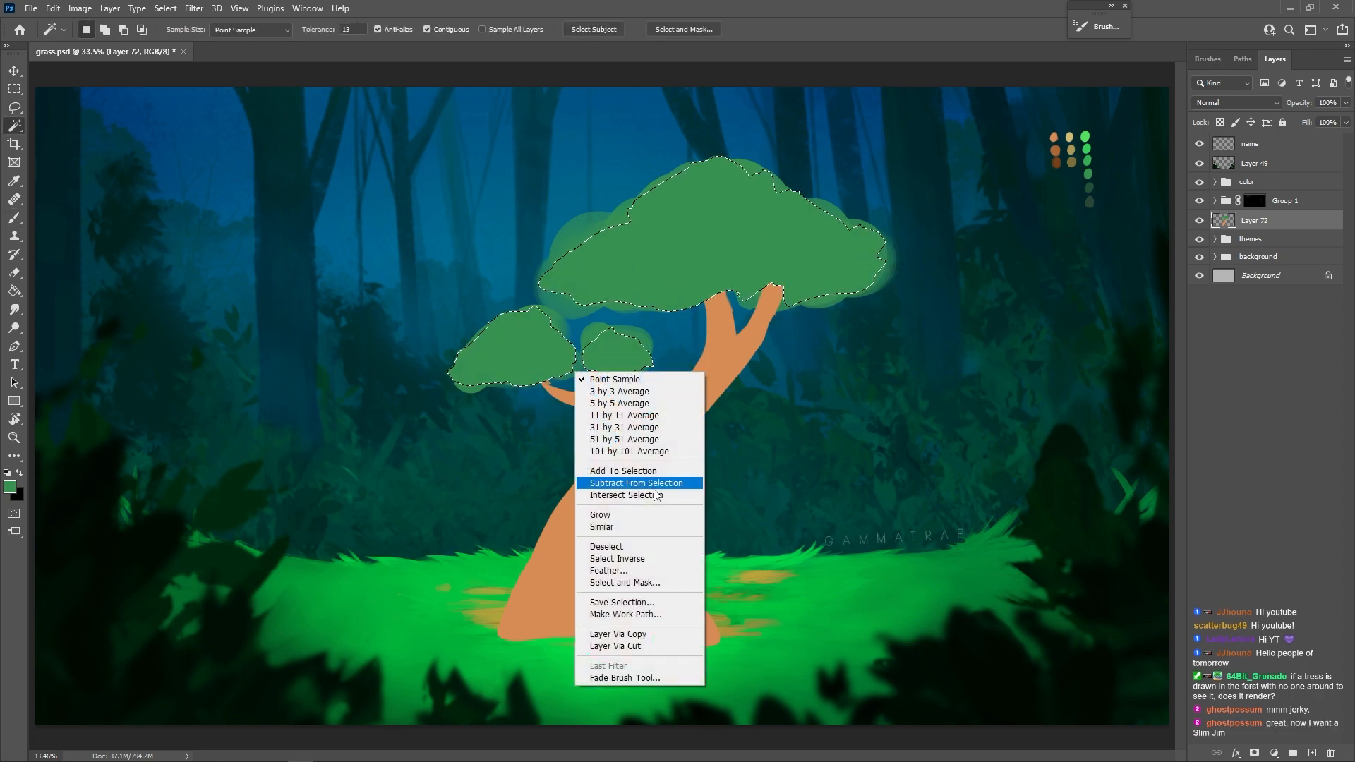
{"action": "left_click", "coordinate": [621, 557]}
{"action": "key", "text": "e"}
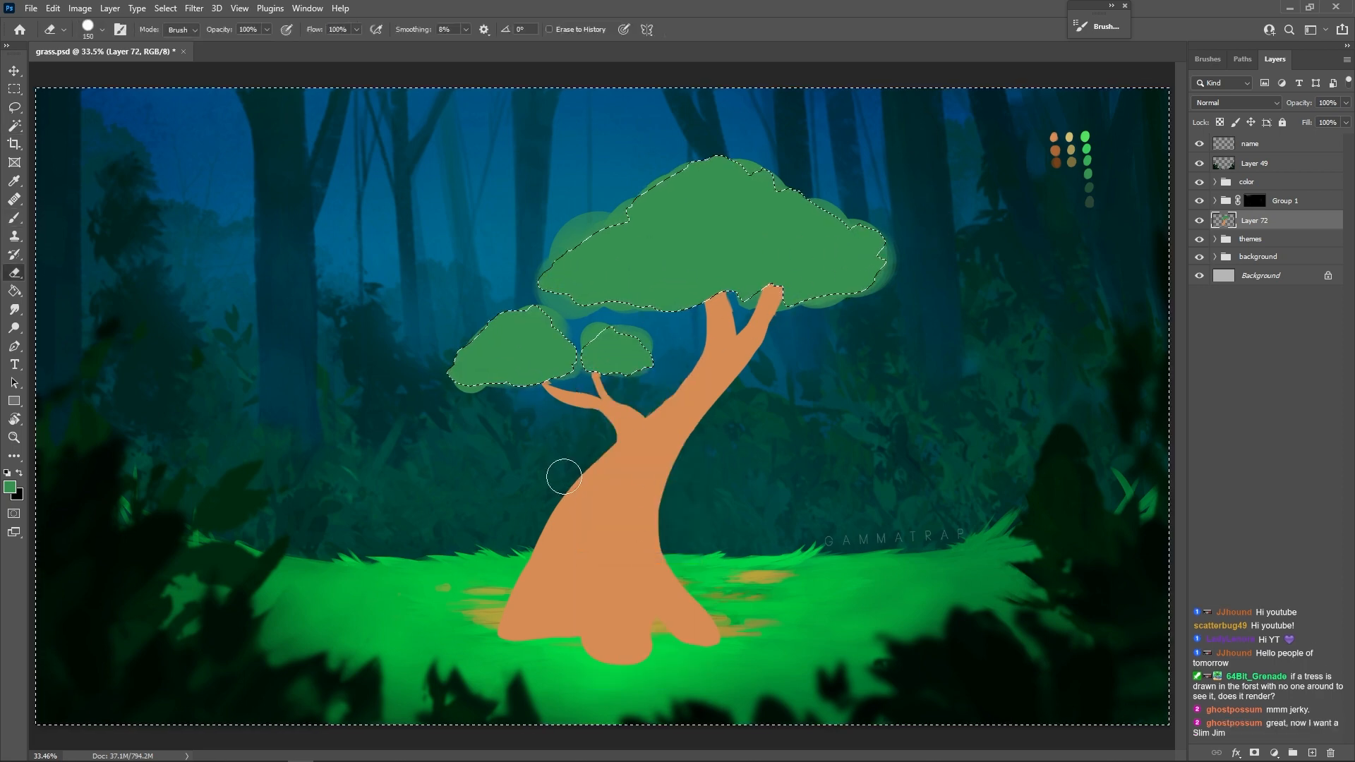
{"action": "mouse_move", "coordinate": [551, 302]}
{"action": "left_mouse_down"}
{"action": "mouse_move", "coordinate": [560, 353]}
{"action": "mouse_move", "coordinate": [574, 354]}
{"action": "mouse_move", "coordinate": [738, 145]}
{"action": "left_mouse_up"}
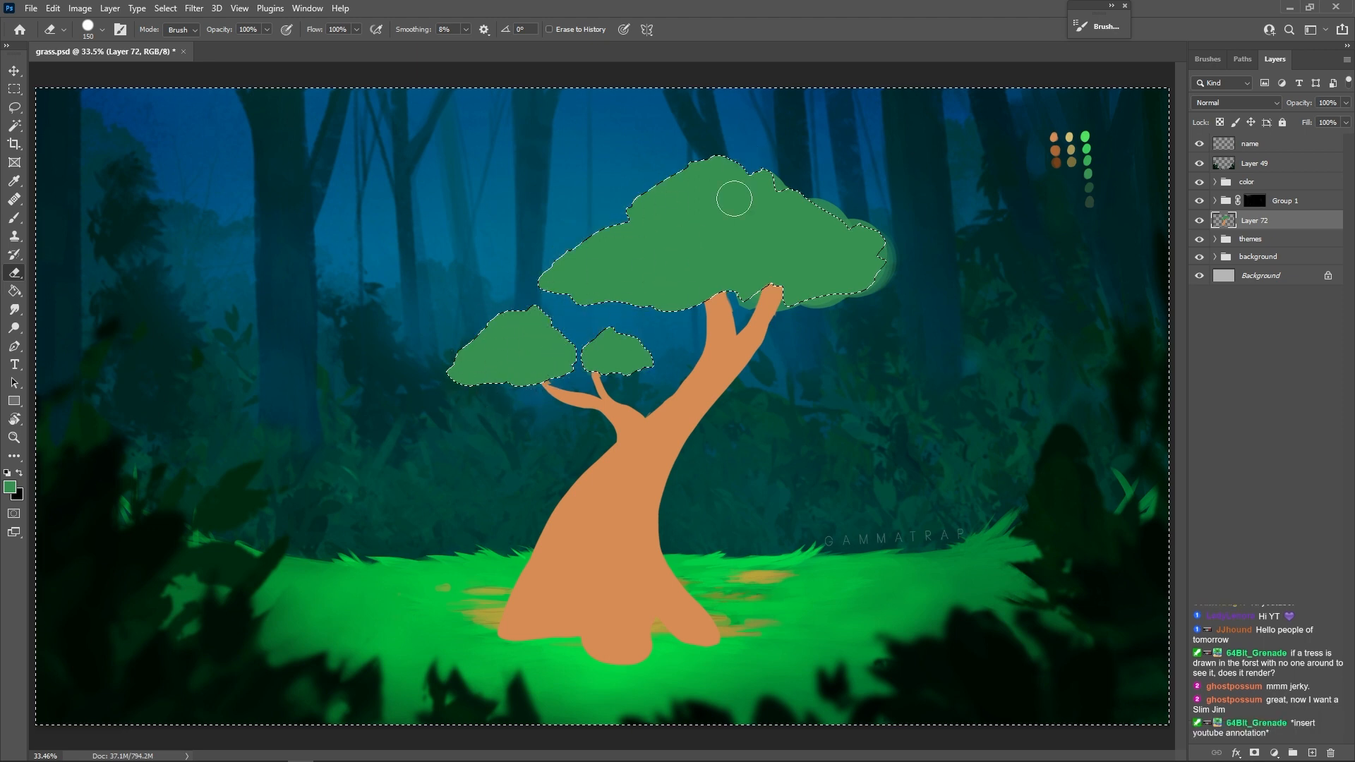
- Erase the excess green beneath the canopy near the fork and along its right edge, starting with a 90 px eraser
{"action": "key", "text": "bracketleft"}
{"action": "key", "text": "bracketleft"}
{"action": "key", "text": "bracketleft"}
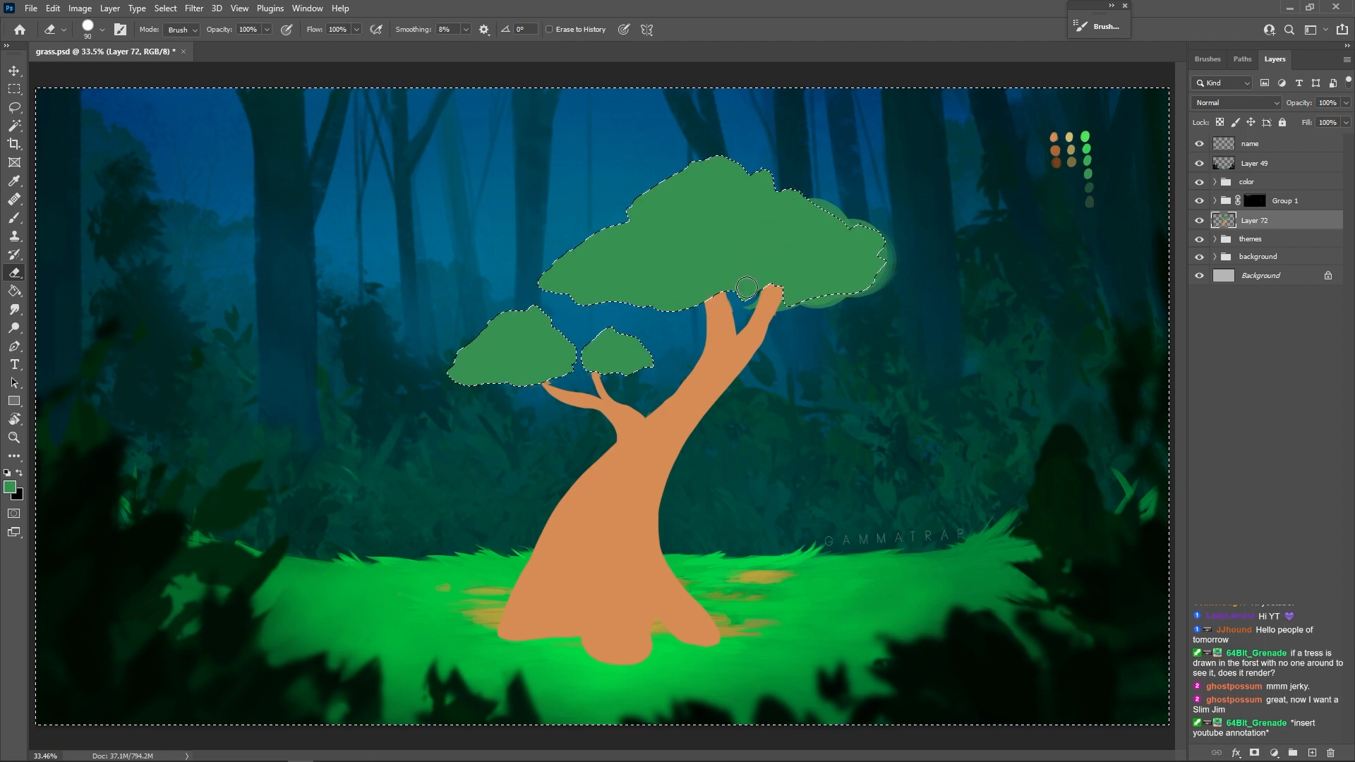
{"action": "mouse_move", "coordinate": [752, 310]}
{"action": "left_mouse_down"}
{"action": "mouse_move", "coordinate": [797, 278]}
{"action": "mouse_move", "coordinate": [858, 297]}
{"action": "mouse_move", "coordinate": [885, 263]}
{"action": "mouse_move", "coordinate": [901, 277]}
{"action": "mouse_move", "coordinate": [908, 230]}
{"action": "mouse_move", "coordinate": [792, 211]}
{"action": "left_mouse_up"}
{"action": "key", "text": "bracketright"}
{"action": "key", "text": "bracketright"}
- Clear the selection and add a new layer clipped to the tree silhouette layer
{"action": "key", "text": "m"}
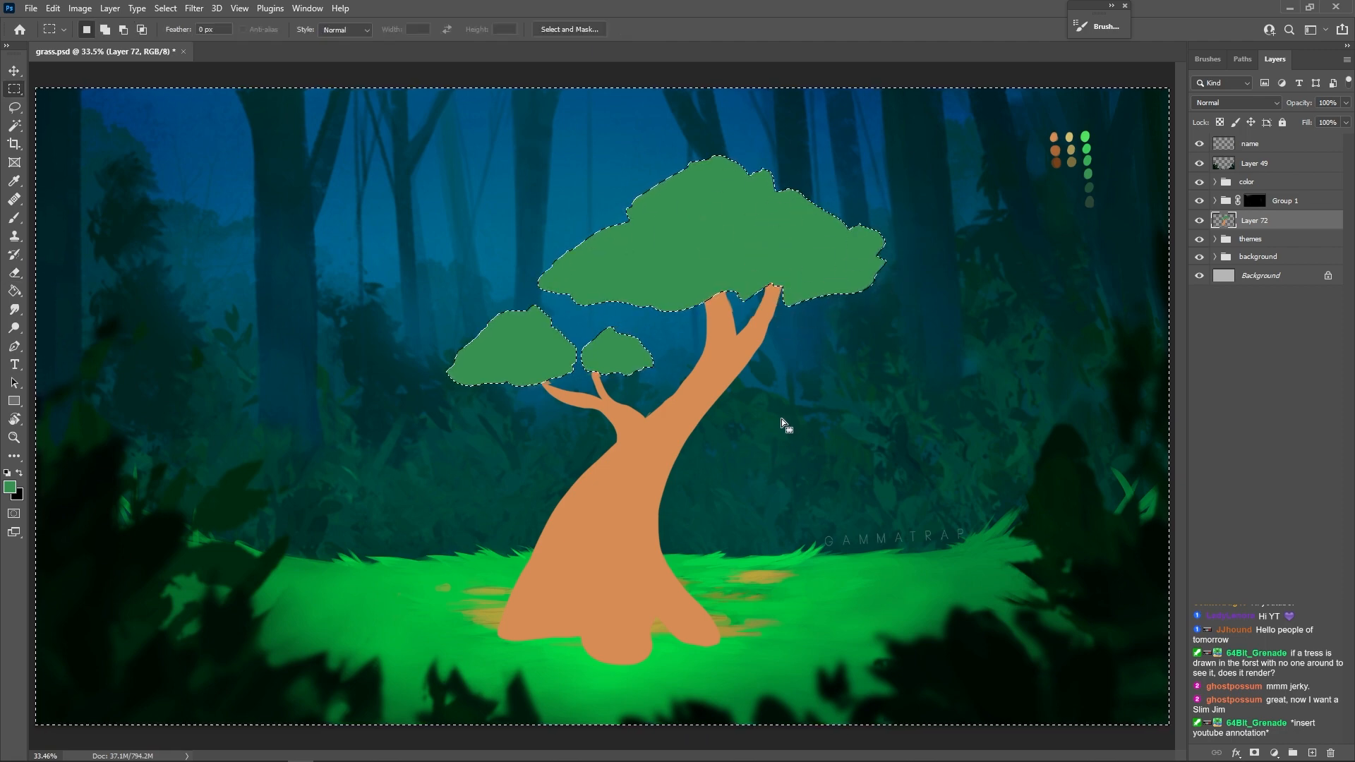
{"action": "right_click", "coordinate": [1254, 219]}
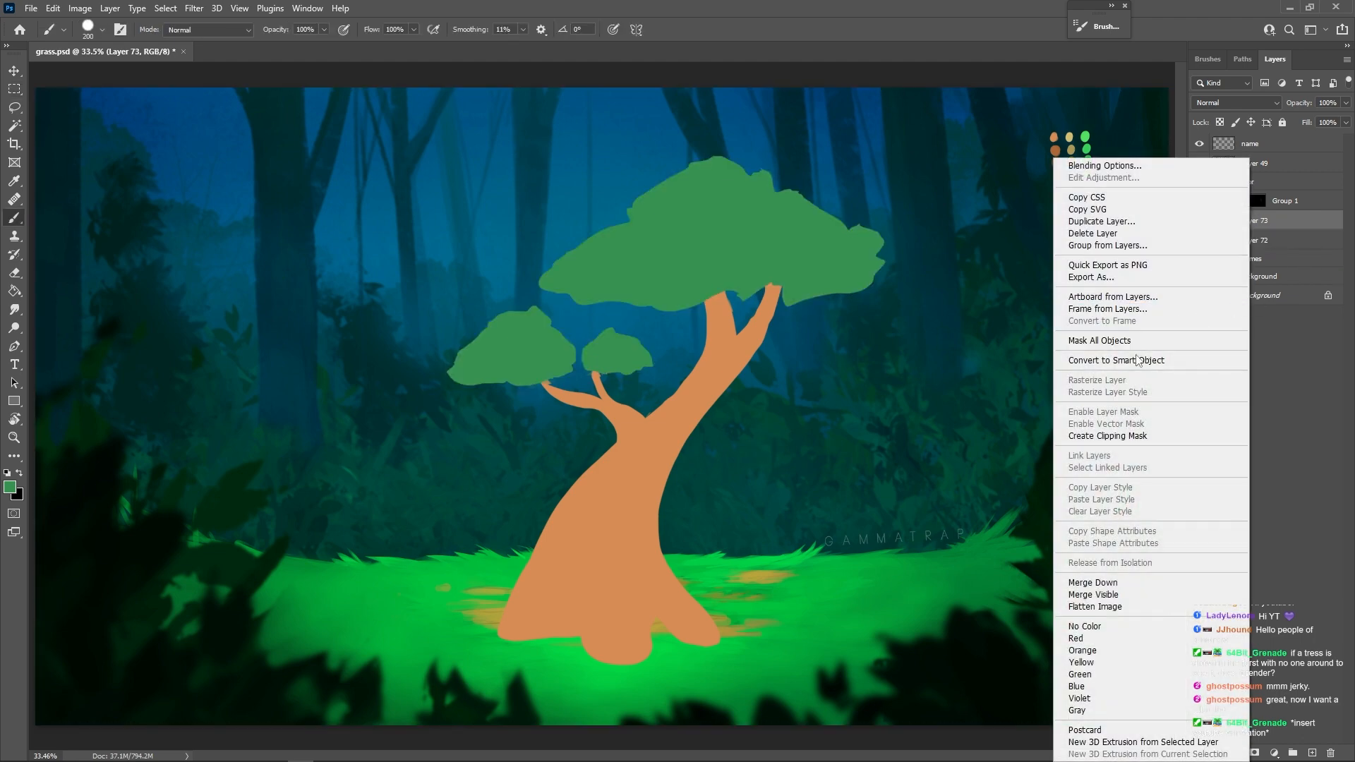
{"action": "left_click", "coordinate": [1107, 435]}
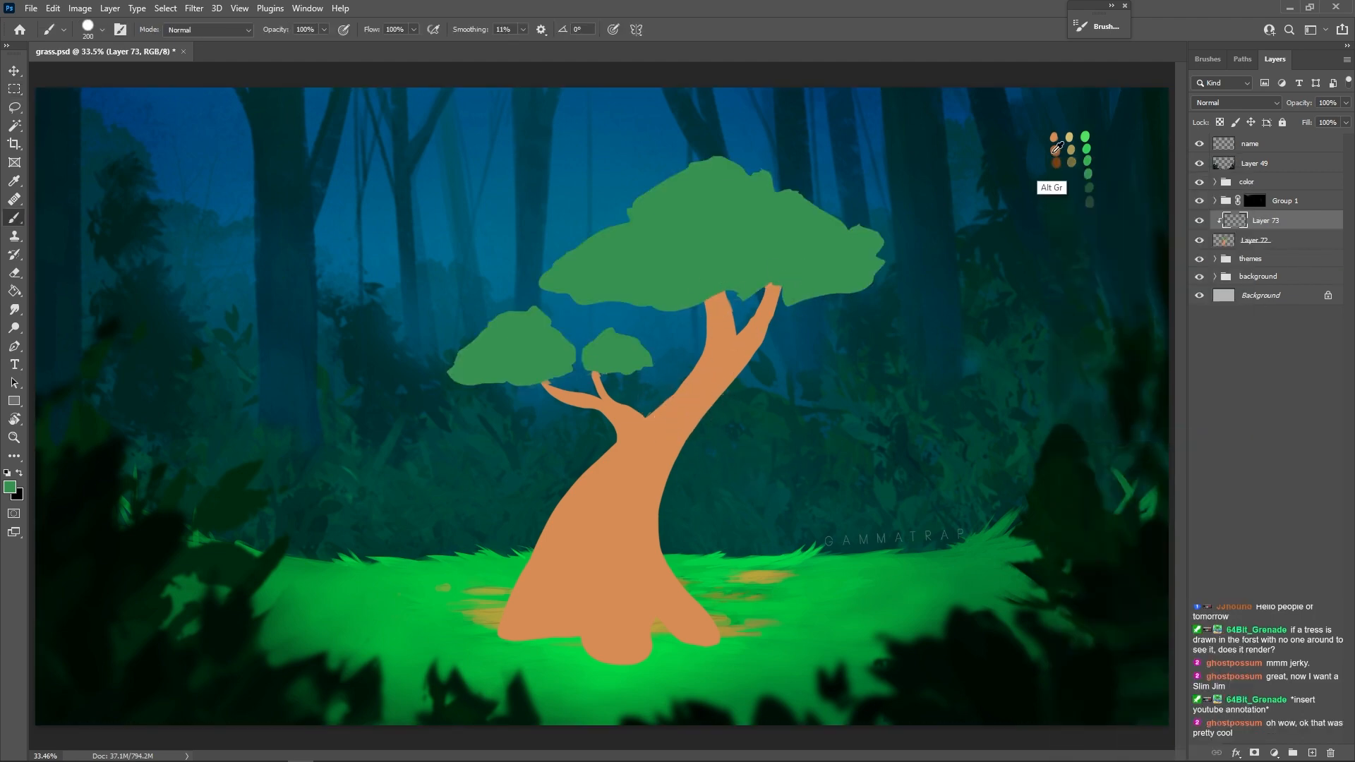
- Shade the trunk base and right roots with broad strokes of the darker brown sampled from the palette
{"action": "left_click", "coordinate": [1055, 151], "text": "alt"}
{"action": "left_click", "coordinate": [1056, 149], "text": "alt"}
{"action": "key", "text": "bracketright"}
{"action": "key", "text": "bracketright"}
{"action": "key", "text": "bracketright"}
{"action": "key", "text": "bracketright"}
{"action": "key", "text": "bracketright"}
{"action": "key", "text": "bracketright"}
{"action": "key", "text": "bracketright"}
{"action": "mouse_move", "coordinate": [658, 656]}
{"action": "left_mouse_down"}
{"action": "mouse_move", "coordinate": [726, 565]}
{"action": "mouse_move", "coordinate": [706, 649]}
{"action": "left_mouse_up"}
- Extend the brown shading up the trunk's right side and over the left root with a 400 px brush
{"action": "key", "text": "bracketleft"}
{"action": "key", "text": "bracketleft"}
{"action": "key", "text": "bracketleft"}
{"action": "key", "text": "bracketleft"}
{"action": "key", "text": "bracketleft"}
{"action": "key", "text": "bracketleft"}
{"action": "key", "text": "bracketleft"}
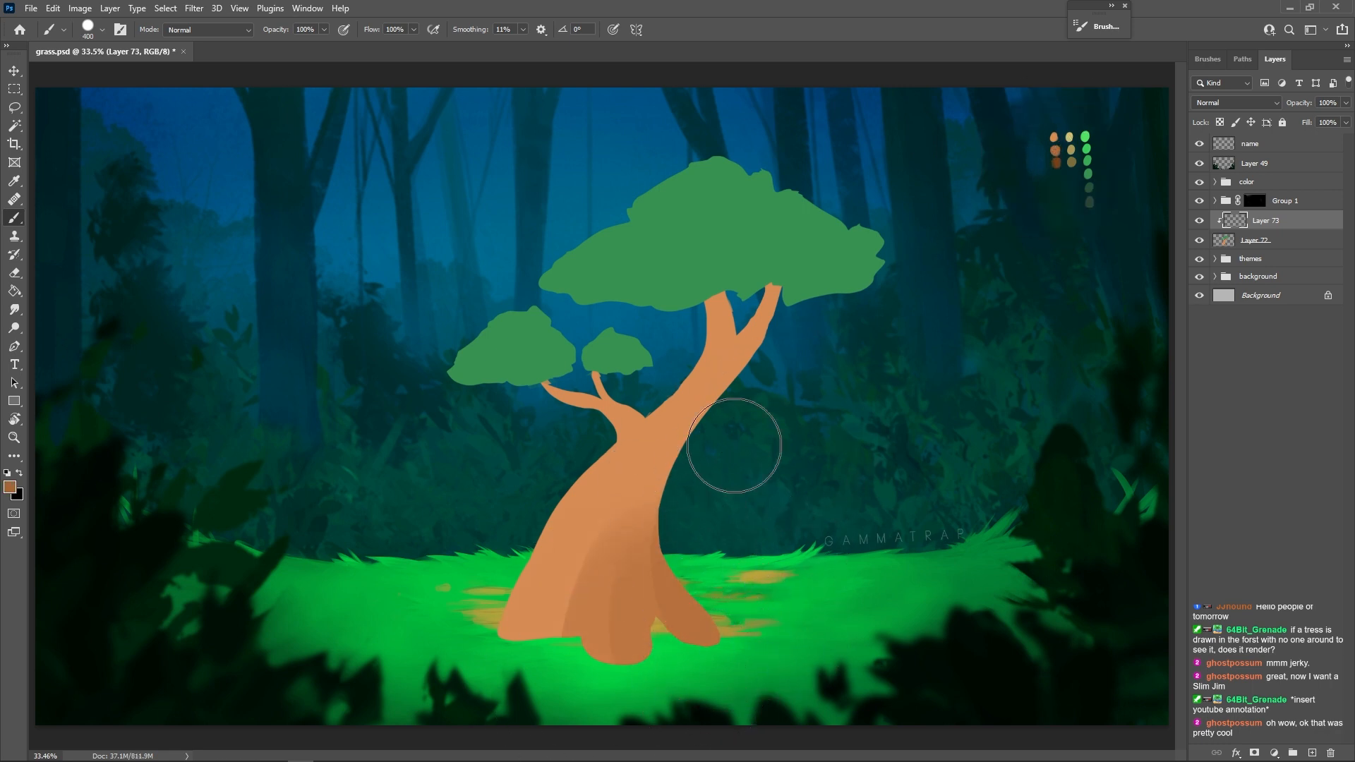
{"action": "left_click_drag", "start_coordinate": [712, 384], "coordinate": [625, 557]}
{"action": "mouse_move", "coordinate": [543, 645]}
{"action": "left_mouse_down"}
{"action": "mouse_move", "coordinate": [563, 557]}
{"action": "mouse_move", "coordinate": [598, 521]}
{"action": "mouse_move", "coordinate": [549, 558]}
{"action": "left_mouse_up"}
- Paint narrower brown bark streaks along the trunk's right side up towards the fork with progressively smaller brushes
{"action": "key", "text": "bracketleft"}
{"action": "key", "text": "bracketleft"}
{"action": "key", "text": "bracketleft"}
{"action": "key", "text": "bracketleft"}
{"action": "key", "text": "bracketleft"}
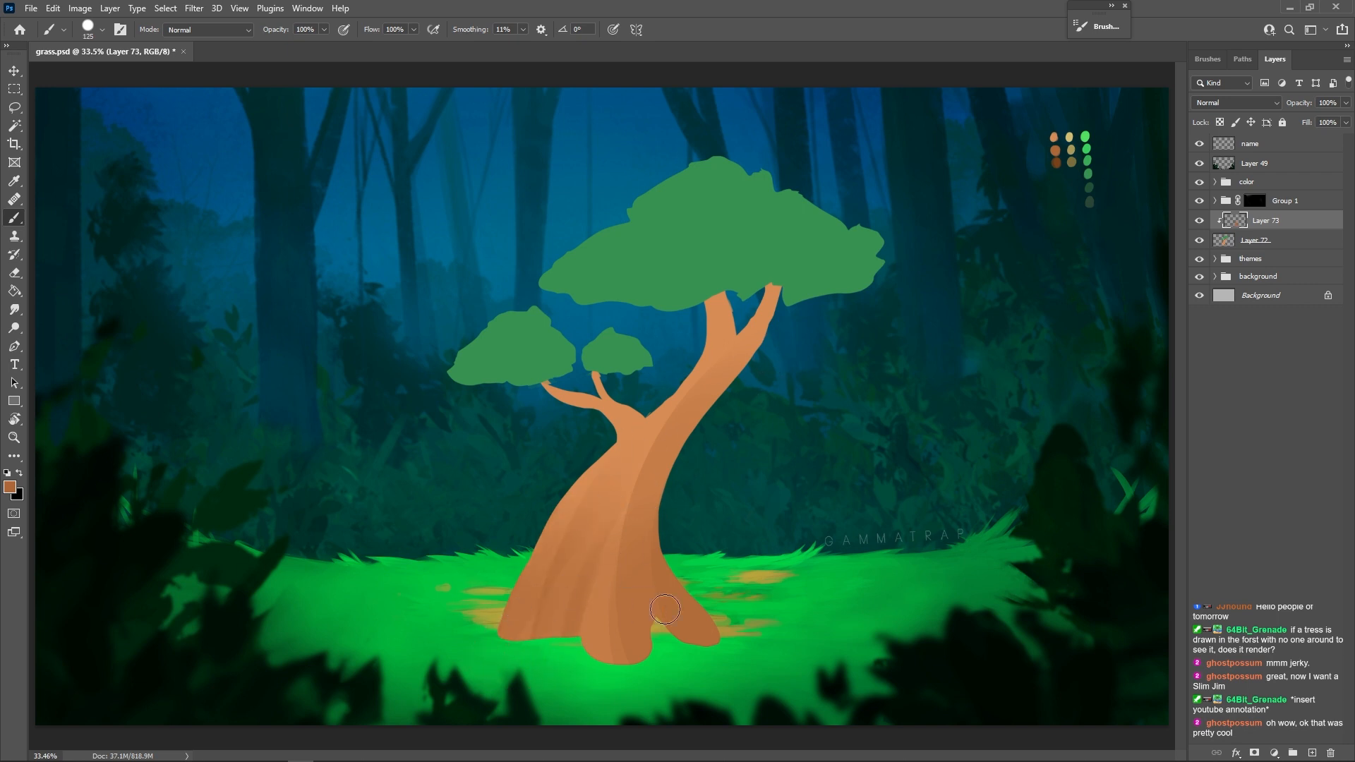
{"action": "key", "text": "bracketleft"}
{"action": "left_click_drag", "start_coordinate": [657, 519], "coordinate": [709, 388]}
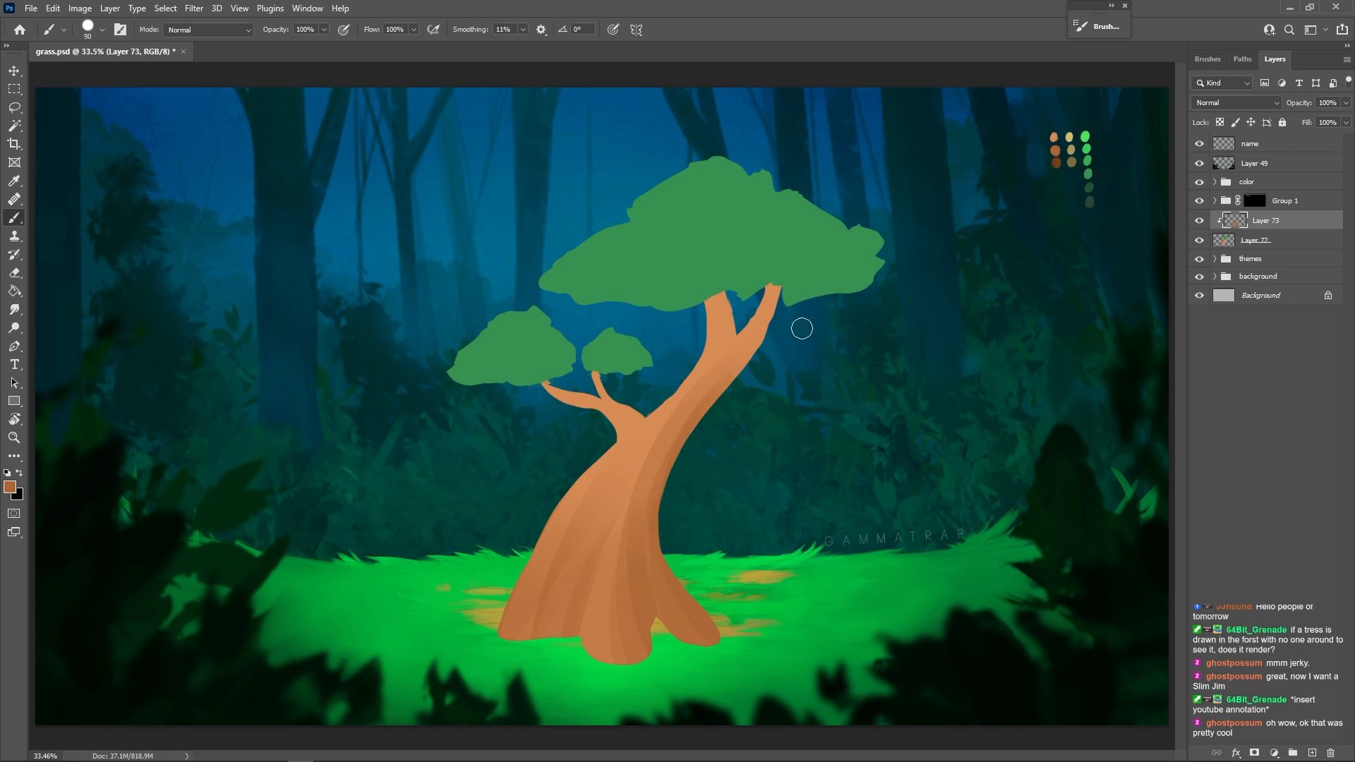
{"action": "left_click_drag", "start_coordinate": [657, 547], "coordinate": [723, 363]}
{"action": "left_click_drag", "start_coordinate": [654, 463], "coordinate": [709, 372]}
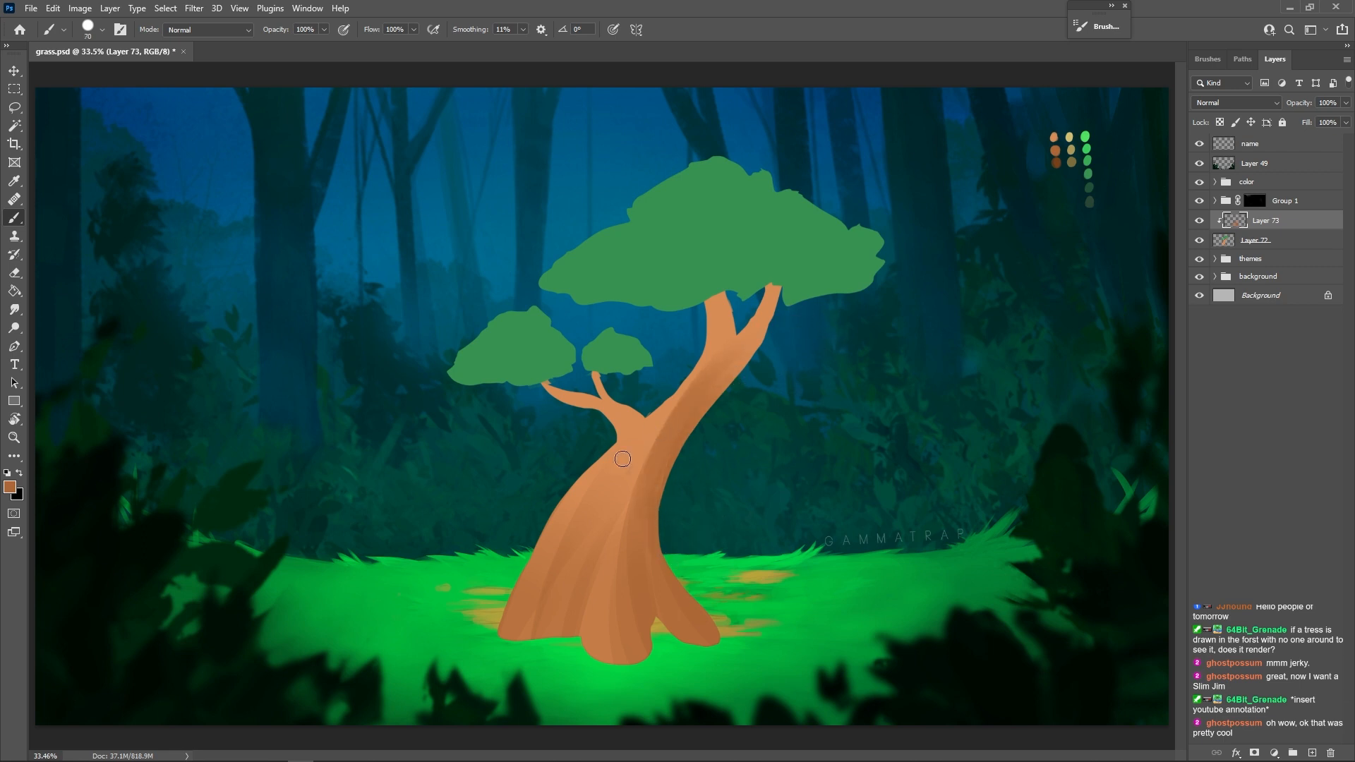
- Add fine orange and brown bark streaks on the trunk and branches, darkening the branch tips beneath the foliage
{"action": "key", "text": "bracketleft"}
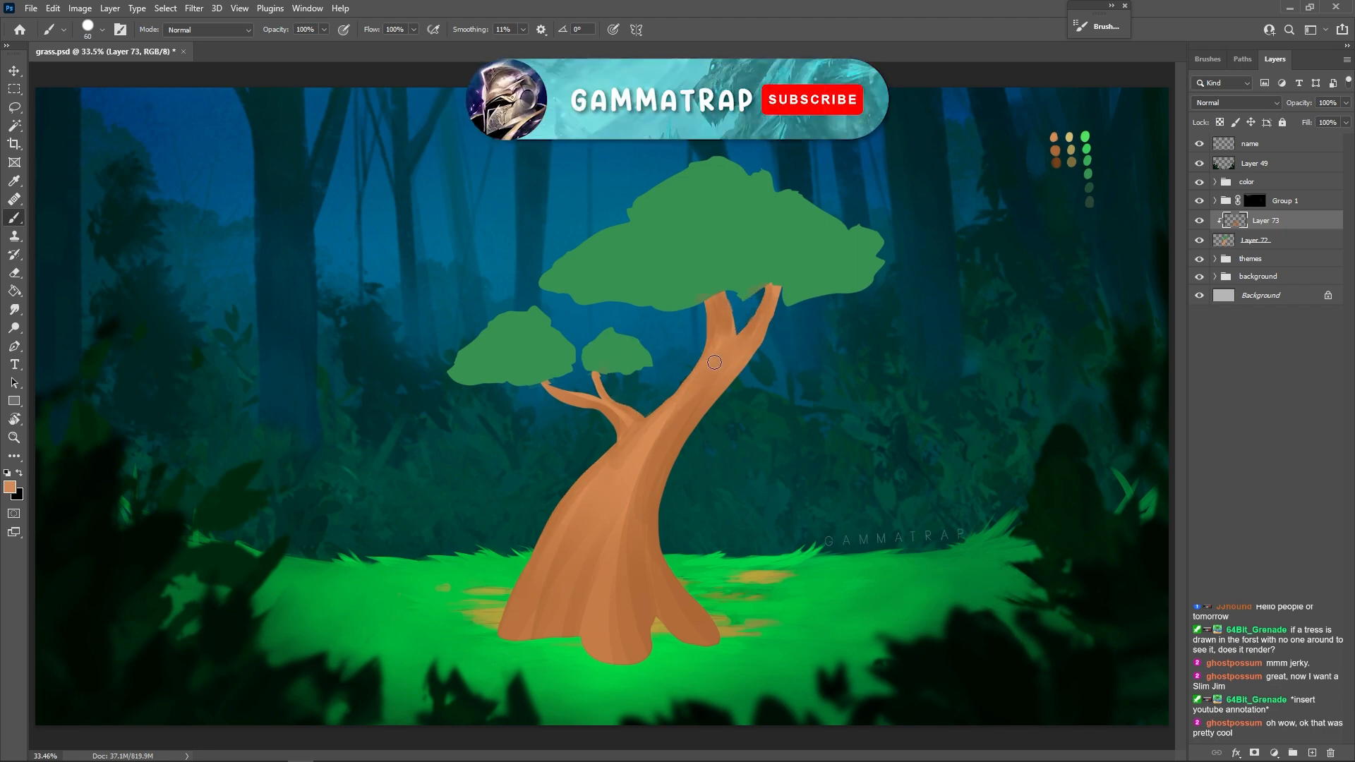
{"action": "key", "text": "bracketleft"}
{"action": "key", "text": "bracketleft"}
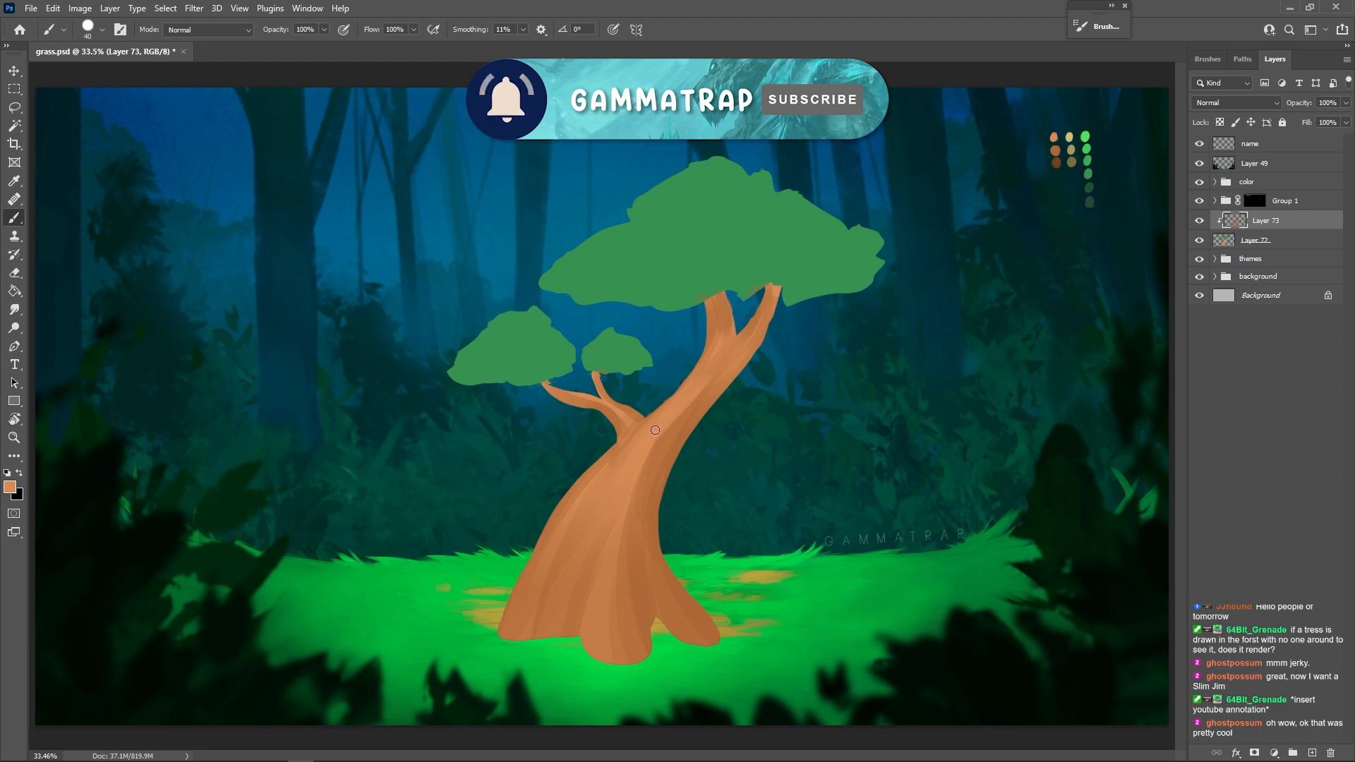
{"action": "key", "text": "bracketleft"}
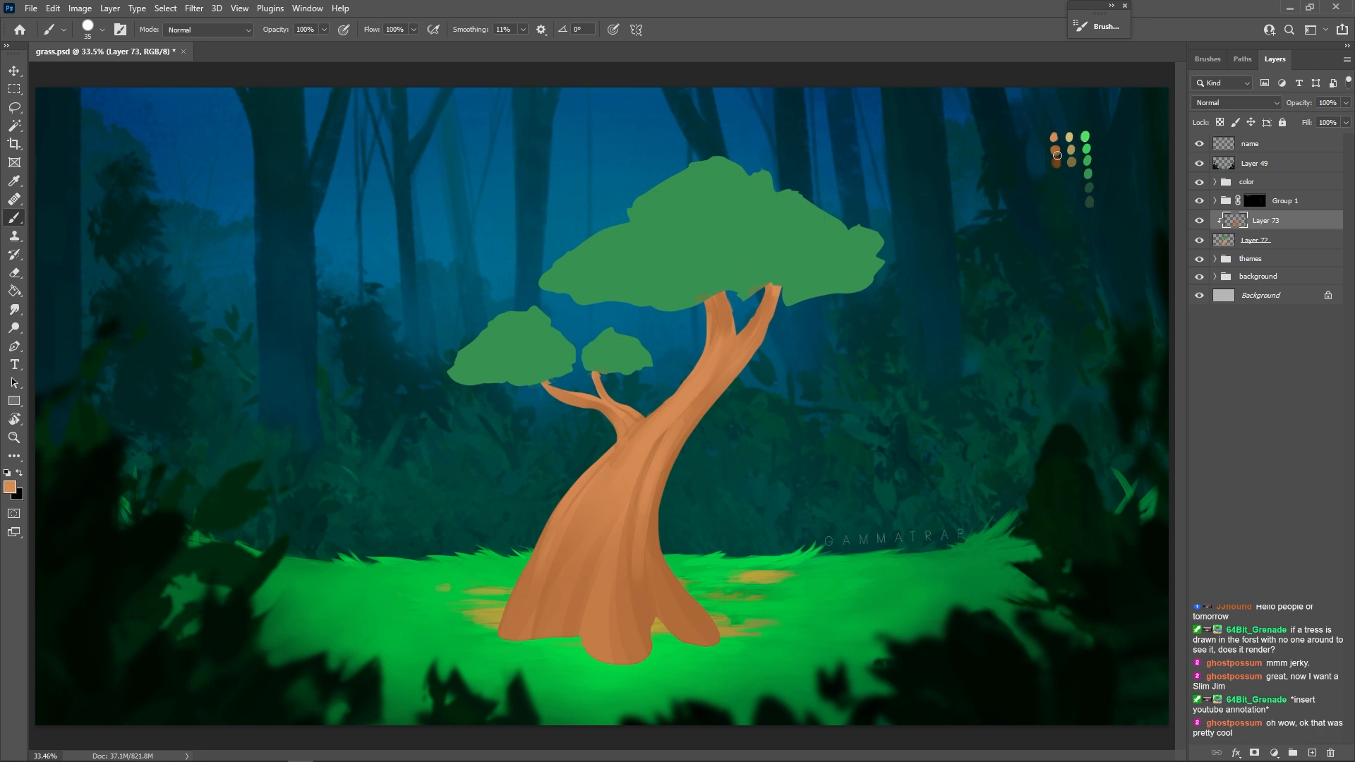
{"action": "left_click", "coordinate": [1057, 155], "text": "alt"}
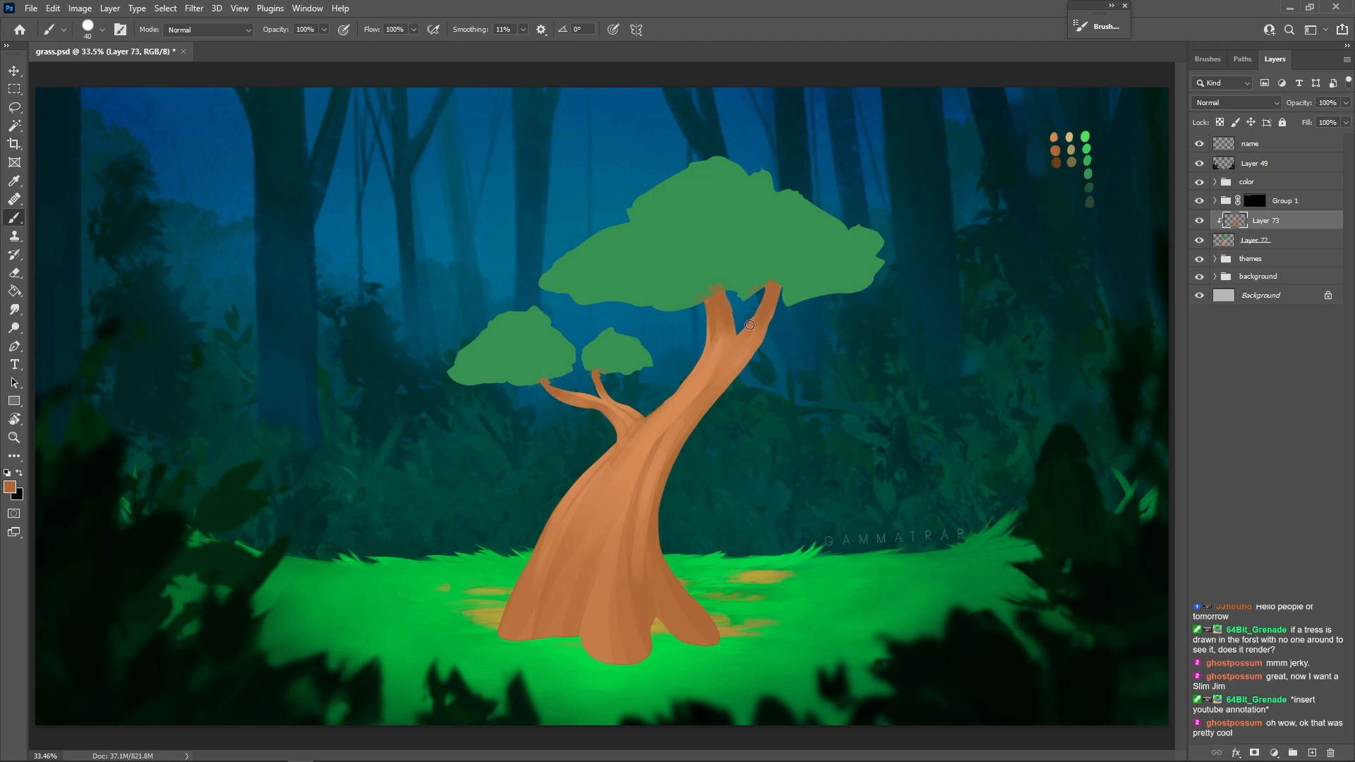
- Paint thin brown bark streaks up the middle of the trunk to below the fork with brushes of about 15 to 25 px
{"action": "left_click_drag", "start_coordinate": [760, 332], "coordinate": [645, 496]}
{"action": "key", "text": "bracketleft"}
{"action": "key", "text": "bracketleft"}
{"action": "key", "text": "bracketleft"}
{"action": "key", "text": "bracketleft"}
{"action": "key", "text": "bracketleft"}
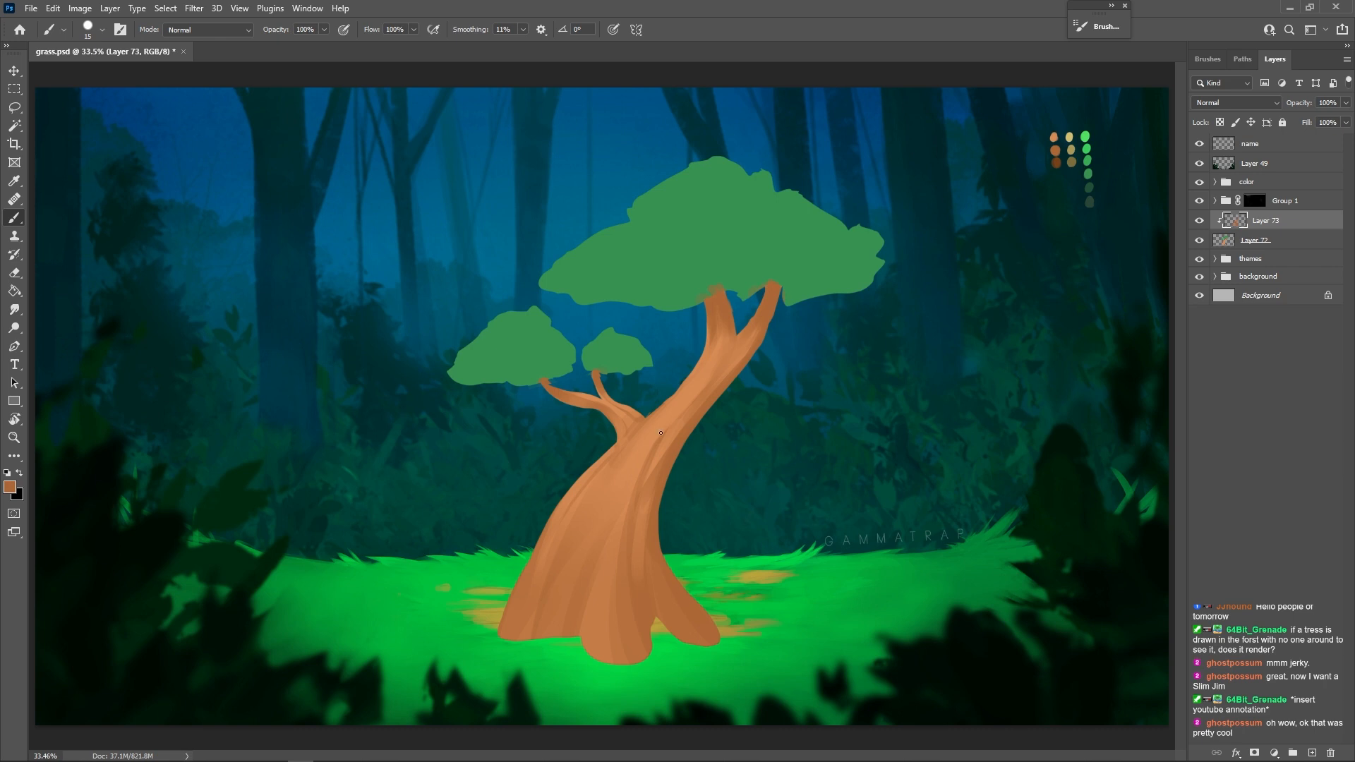
{"action": "key", "text": "bracketleft"}
{"action": "key", "text": "bracketleft"}
{"action": "key", "text": "bracketleft"}
{"action": "mouse_move", "coordinate": [588, 511]}
{"action": "left_mouse_down"}
{"action": "mouse_move", "coordinate": [628, 444]}
{"action": "mouse_move", "coordinate": [685, 397]}
{"action": "left_mouse_up"}
{"action": "left_click_drag", "start_coordinate": [706, 352], "coordinate": [678, 400]}
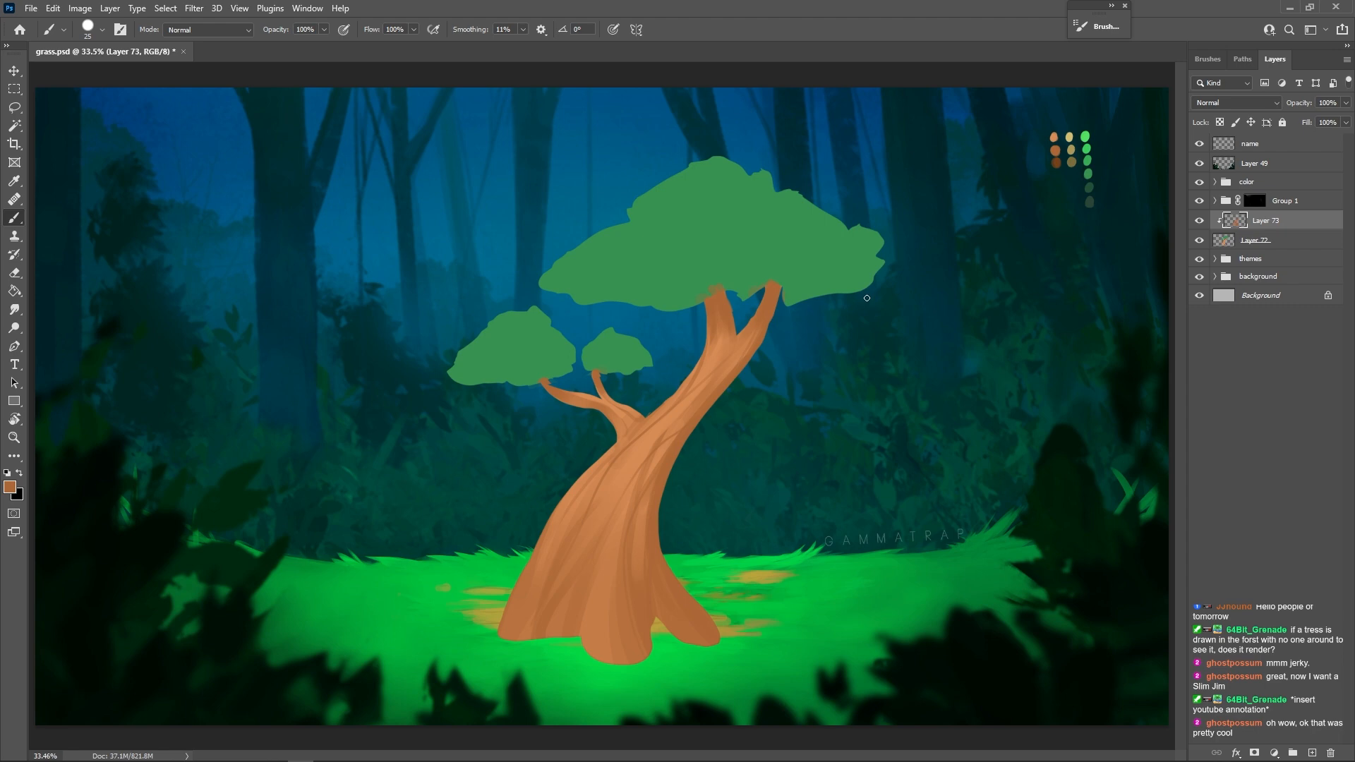
- Paint a deep shadow from the right root crease up the trunk's right side, using the darkest brown sampled from the palette
{"action": "left_click", "coordinate": [1055, 162], "text": "alt"}
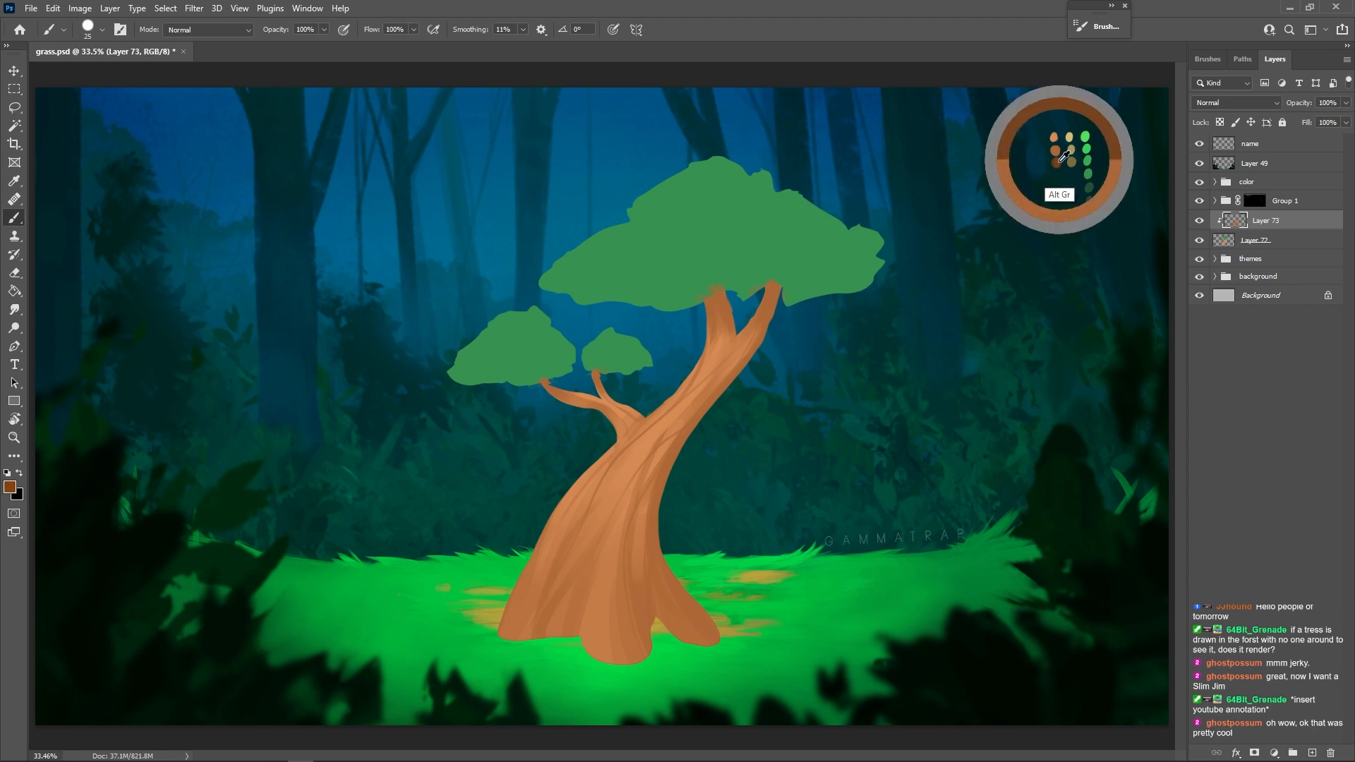
{"action": "left_click_drag", "start_coordinate": [652, 636], "coordinate": [646, 571]}
{"action": "key", "text": "bracketright"}
{"action": "key", "text": "bracketright"}
{"action": "key", "text": "bracketright"}
{"action": "key", "text": "bracketright"}
{"action": "key", "text": "bracketright"}
{"action": "key", "text": "bracketright"}
{"action": "key", "text": "bracketright"}
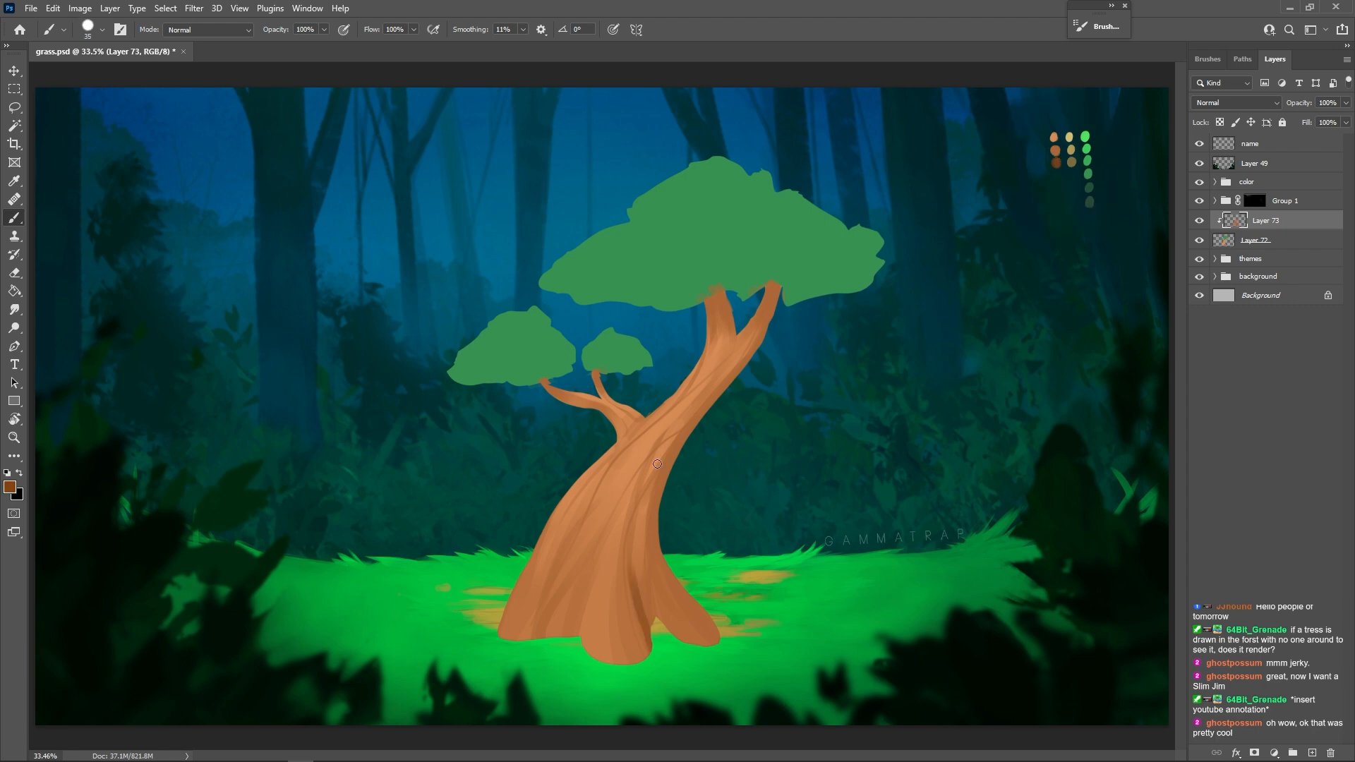
{"action": "key", "text": "bracketright"}
{"action": "key", "text": "bracketright"}
{"action": "left_click_drag", "start_coordinate": [655, 621], "coordinate": [660, 479]}
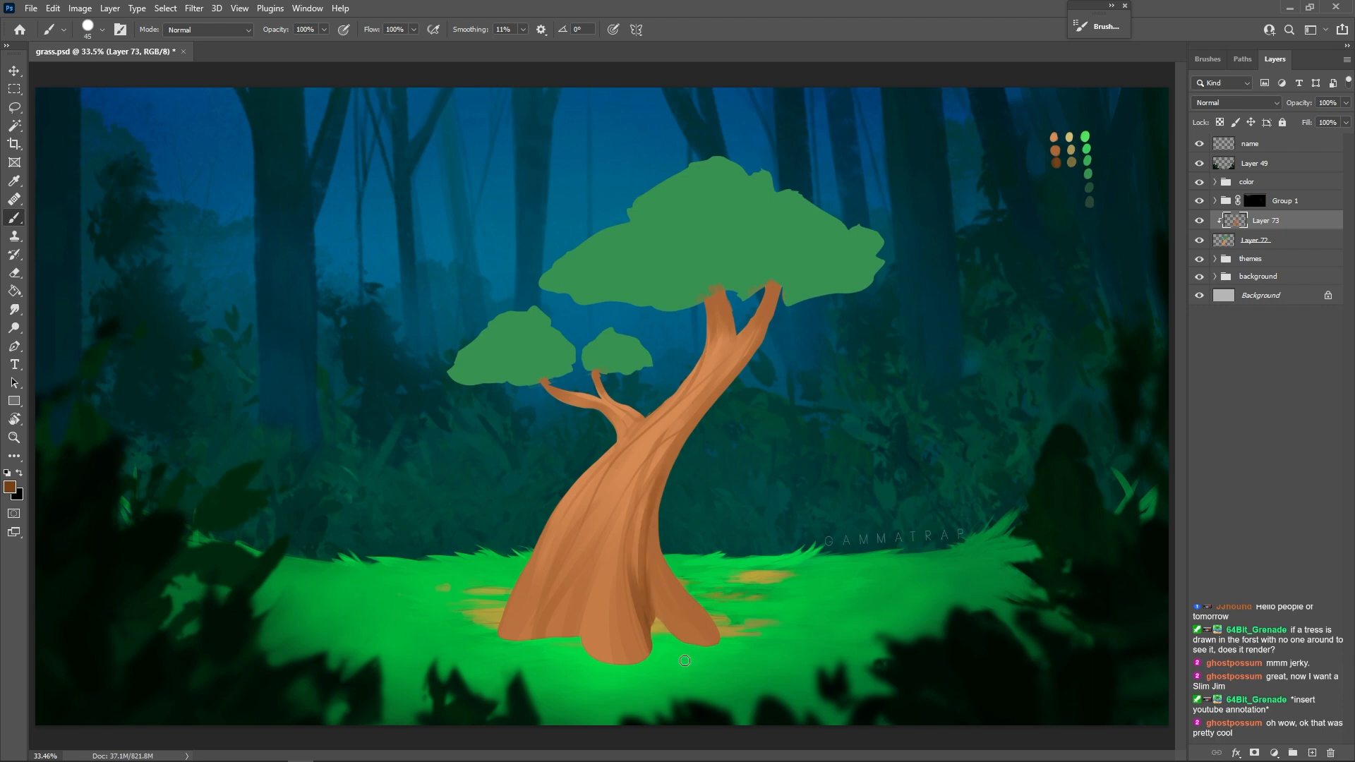
- Darken the trunk's right edge from the root up towards the fork with dark brown at 80 to 100 px
{"action": "key", "text": "bracketright"}
{"action": "key", "text": "bracketright"}
{"action": "key", "text": "bracketright"}
{"action": "key", "text": "bracketright"}
{"action": "key", "text": "bracketright"}
{"action": "key", "text": "bracketright"}
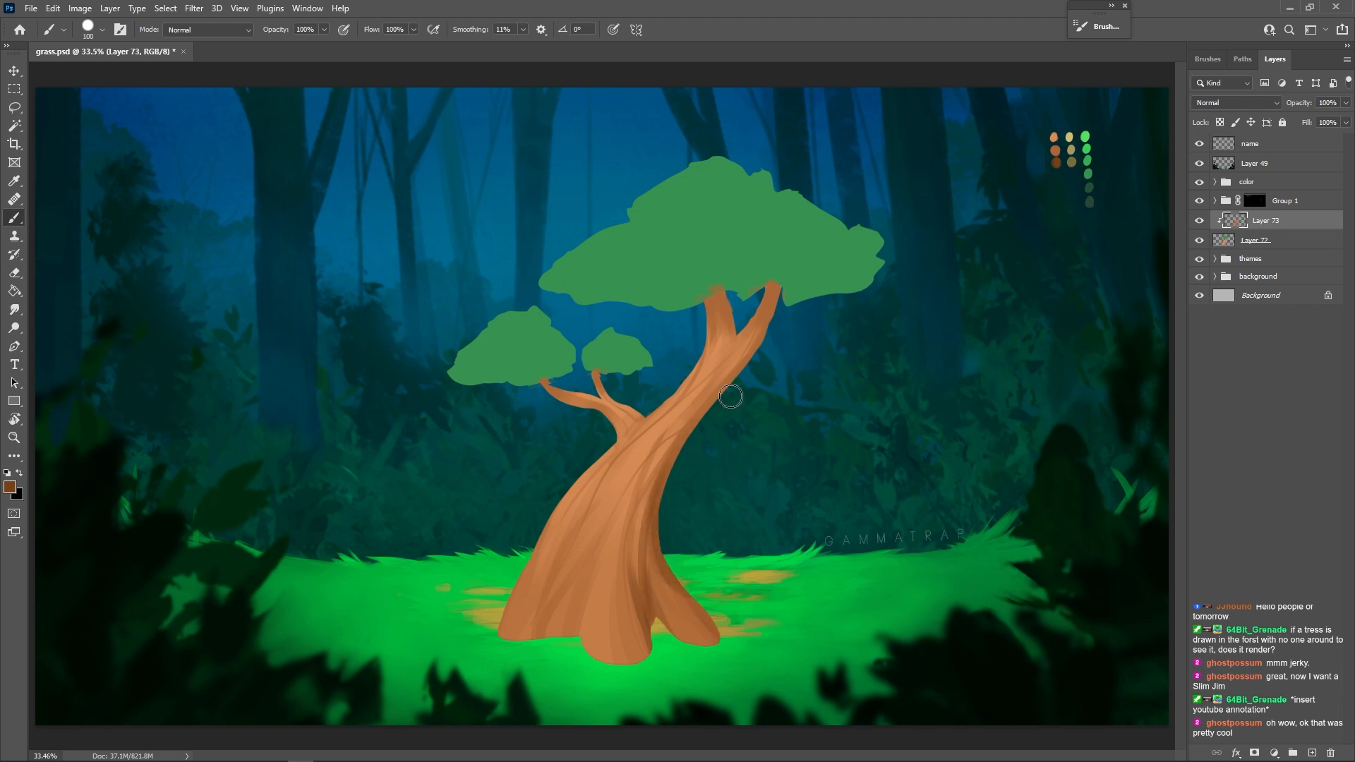
{"action": "key", "text": "bracketleft"}
{"action": "key", "text": "bracketleft"}
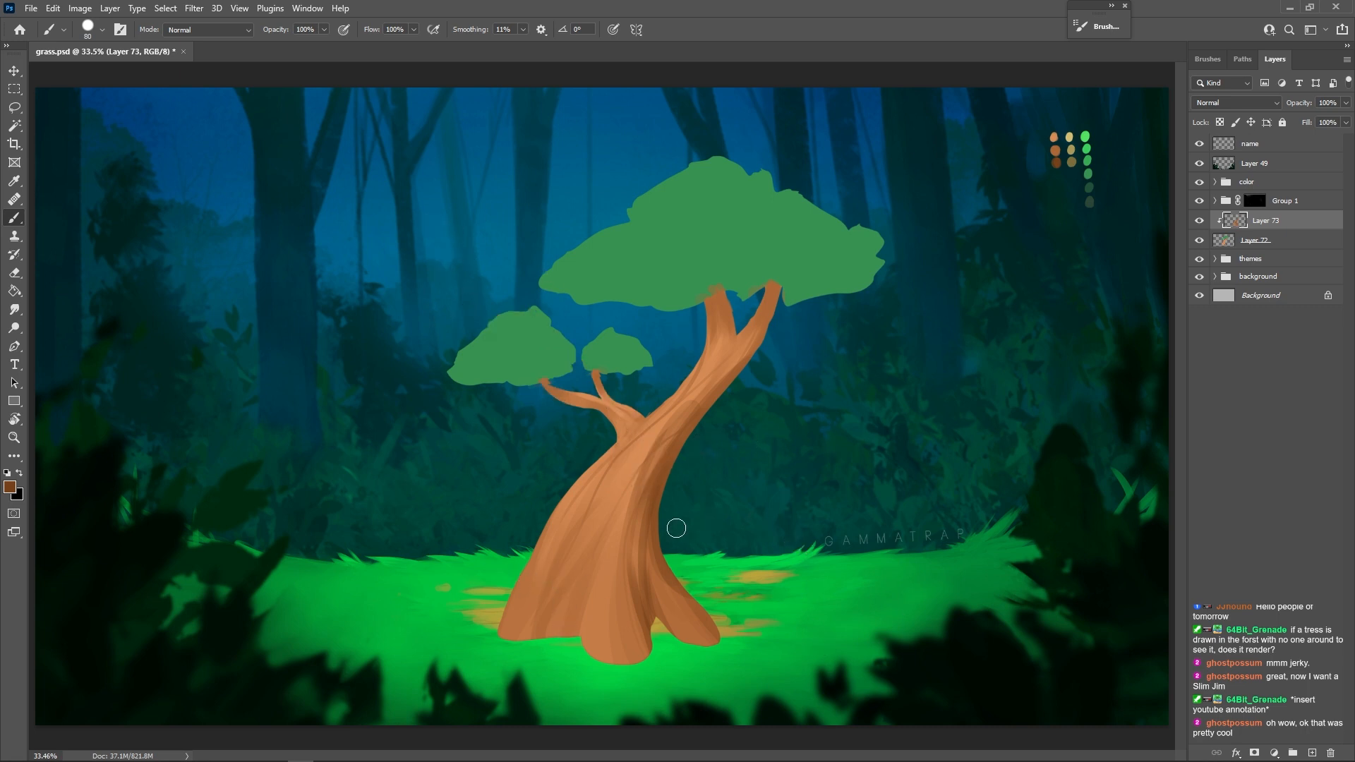
- Add dark brown creases between the left and central roots and shade the branches and upper trunk, varying the brush up to 60 px
{"action": "key", "text": "bracketleft"}
{"action": "key", "text": "bracketleft"}
{"action": "key", "text": "bracketleft"}
{"action": "key", "text": "bracketleft"}
{"action": "key", "text": "bracketleft"}
{"action": "key", "text": "bracketleft"}
{"action": "key", "text": "bracketleft"}
{"action": "key", "text": "bracketleft"}
{"action": "mouse_move", "coordinate": [577, 616]}
{"action": "left_mouse_down"}
{"action": "mouse_move", "coordinate": [577, 635]}
{"action": "mouse_move", "coordinate": [580, 609]}
{"action": "left_mouse_up"}
{"action": "key", "text": "bracketright"}
{"action": "key", "text": "bracketright"}
{"action": "key", "text": "bracketright"}
{"action": "key", "text": "bracketright"}
{"action": "key", "text": "bracketright"}
{"action": "key", "text": "bracketright"}
{"action": "key", "text": "bracketright"}
{"action": "key", "text": "bracketright"}
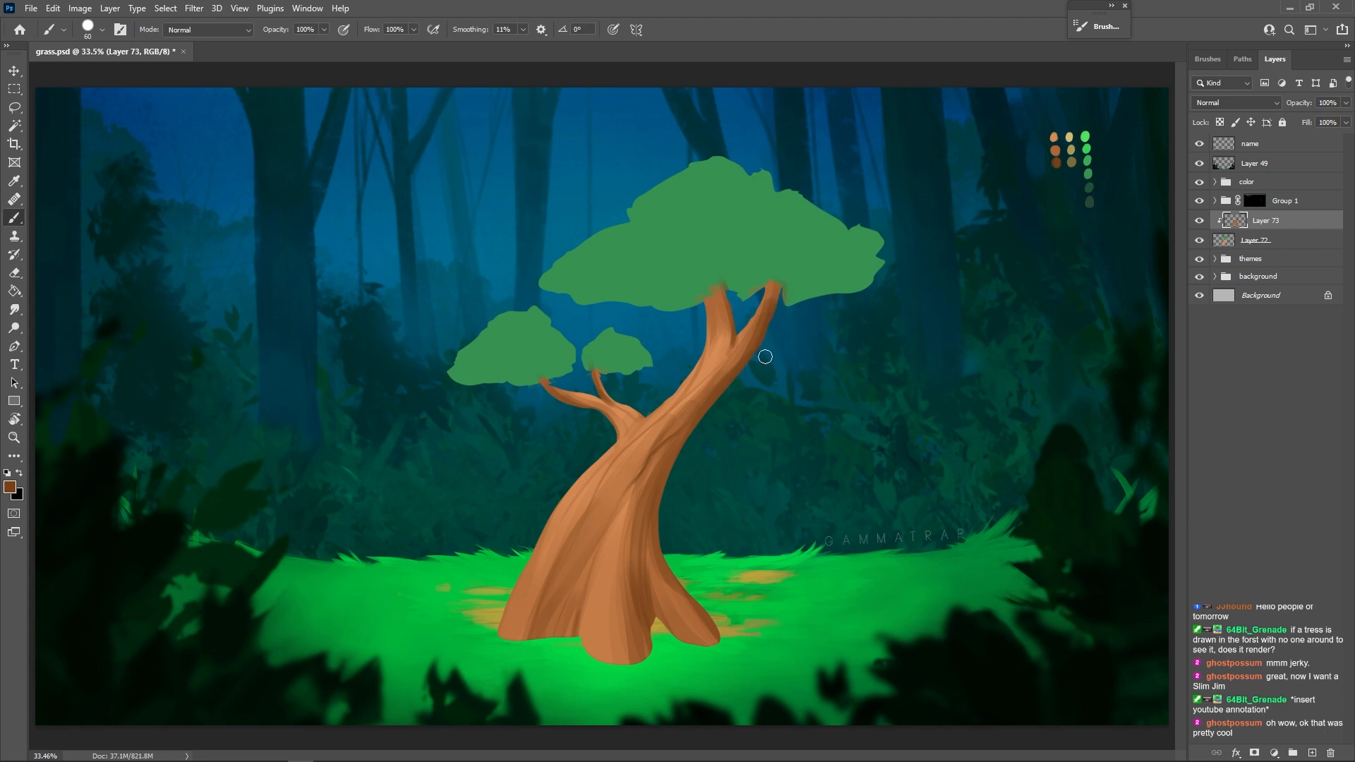
- Paint 20 px streaks of sampled light orange and brown on the upper trunk and the right branch of the fork
{"action": "key", "text": "bracketleft"}
{"action": "key", "text": "bracketleft"}
{"action": "left_click", "coordinate": [699, 393], "text": "alt"}
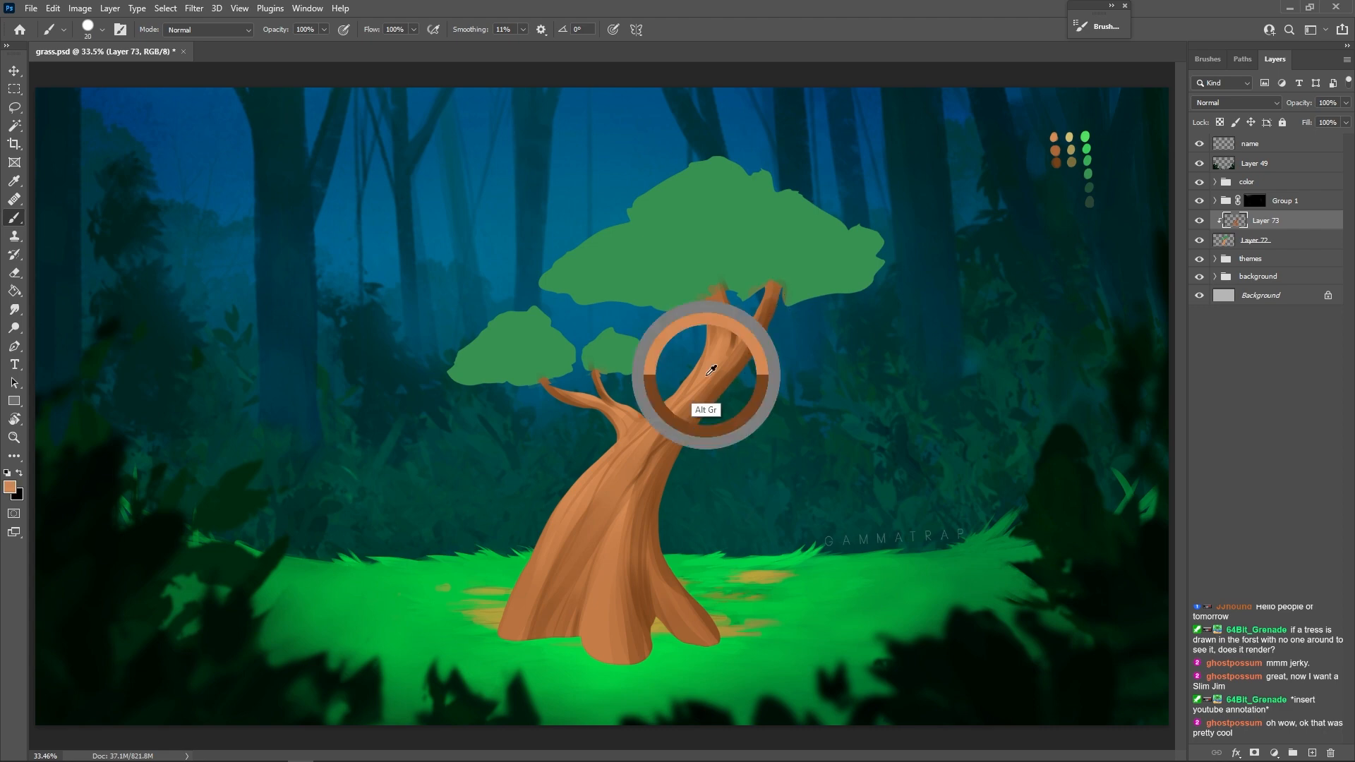
{"action": "left_click_drag", "start_coordinate": [682, 422], "coordinate": [740, 364]}
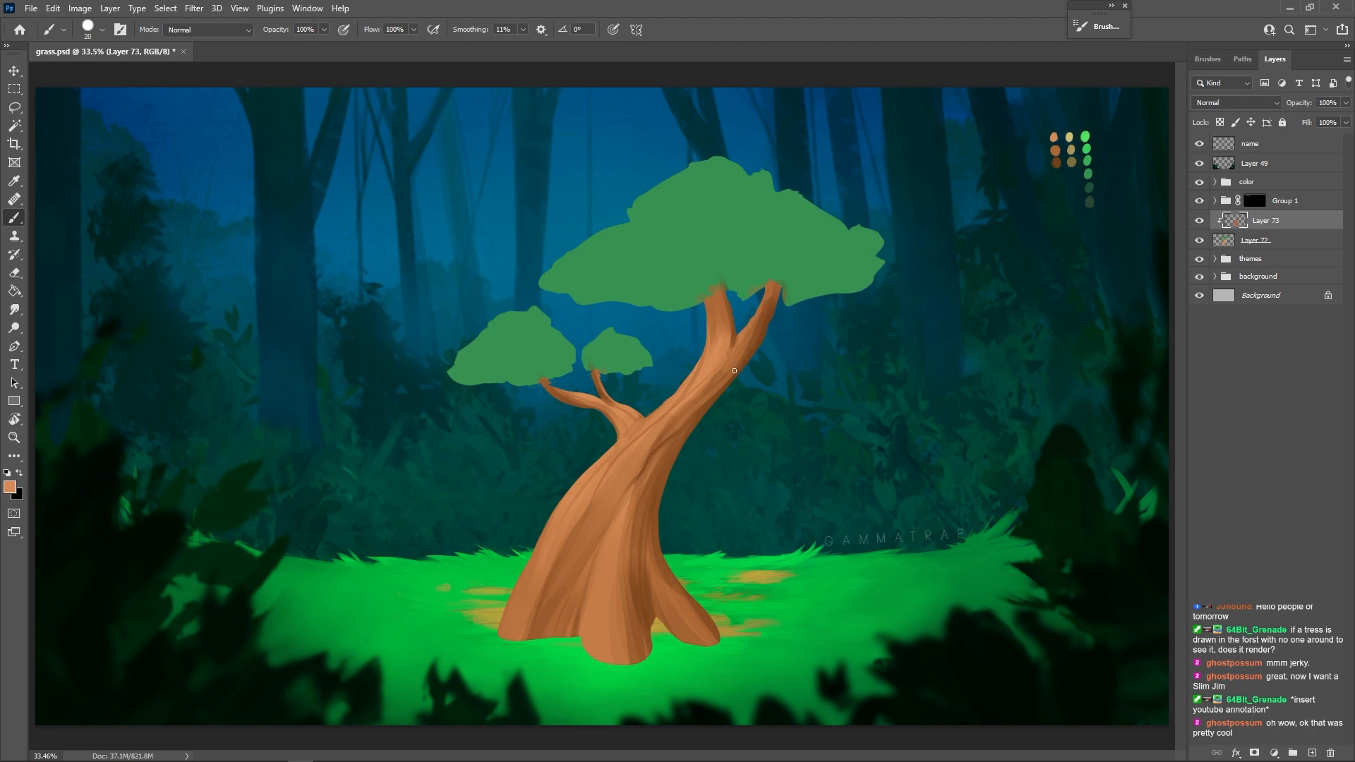
{"action": "left_click", "coordinate": [733, 373], "text": "alt"}
{"action": "left_click", "coordinate": [763, 317], "text": "alt"}
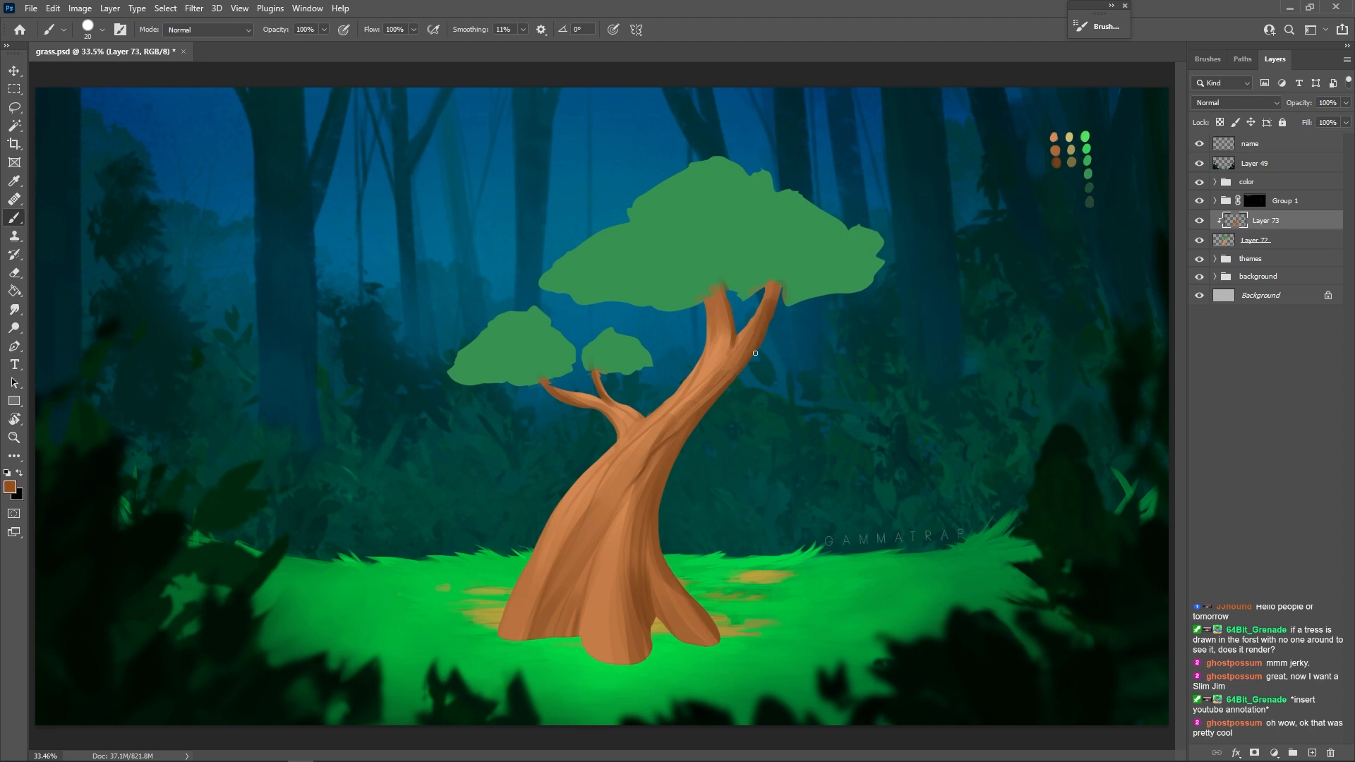
{"action": "left_click", "coordinate": [720, 321], "text": "alt"}
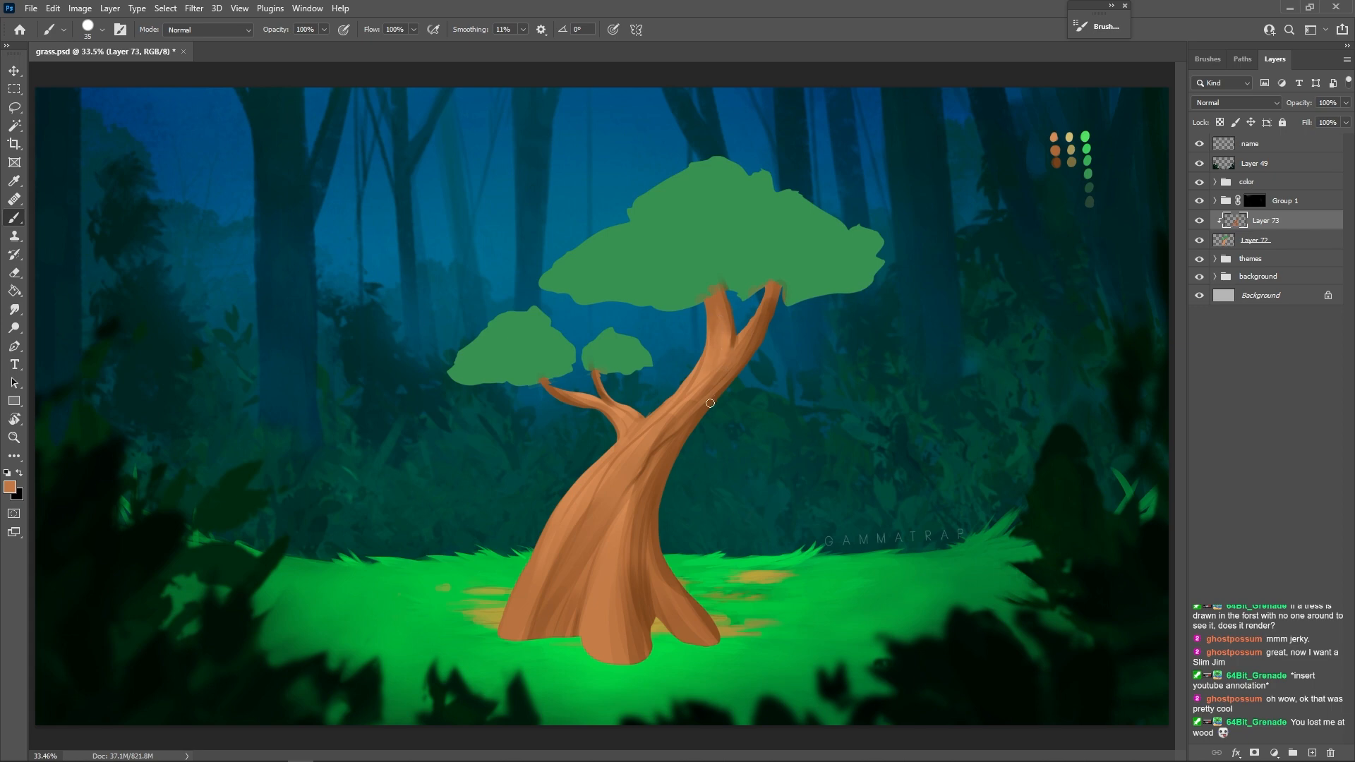
- Blend the bark below the fork and along the trunk's left edge with orange tones sampled from the trunk
{"action": "left_click", "coordinate": [712, 328], "text": "alt"}
{"action": "left_click_drag", "start_coordinate": [711, 332], "coordinate": [701, 379]}
{"action": "left_click", "coordinate": [731, 352], "text": "alt"}
{"action": "left_click", "coordinate": [552, 497], "text": "alt"}
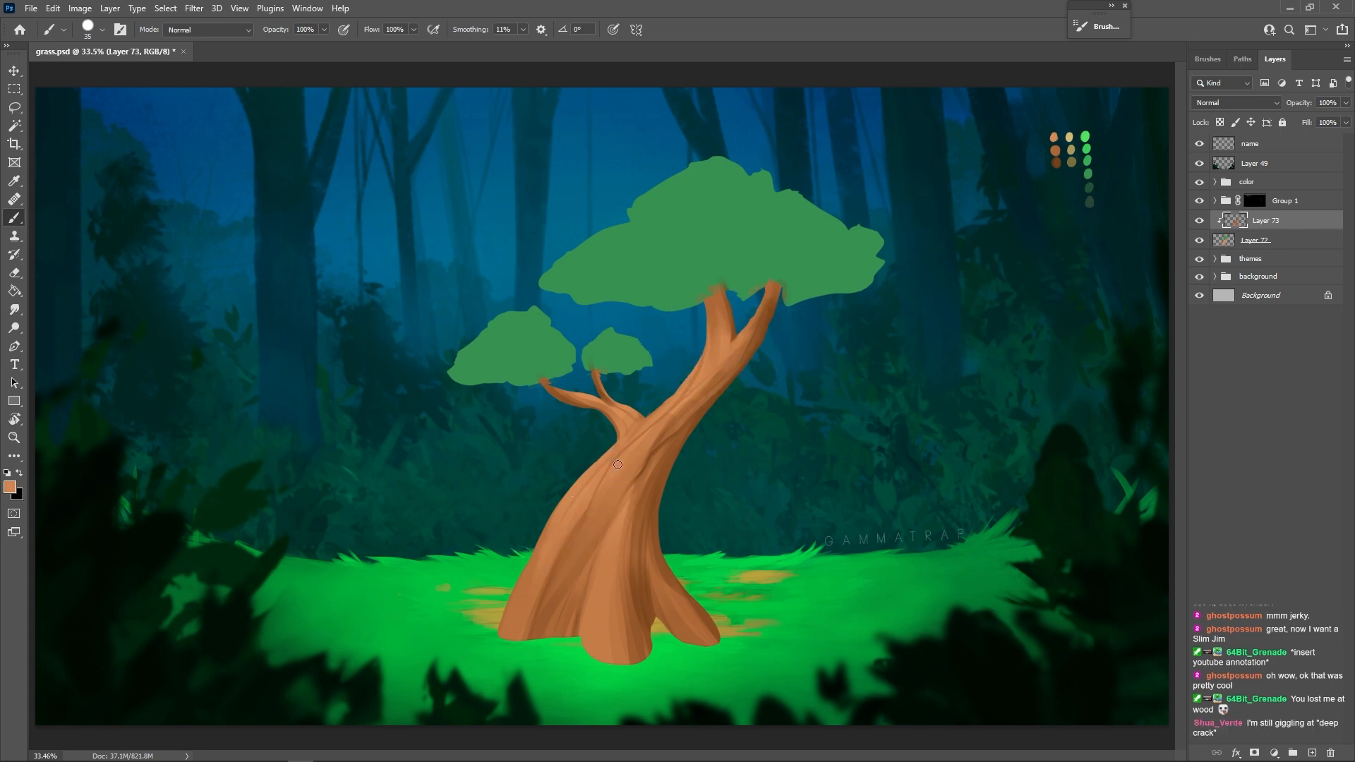
{"action": "left_click", "coordinate": [566, 487], "text": "alt"}
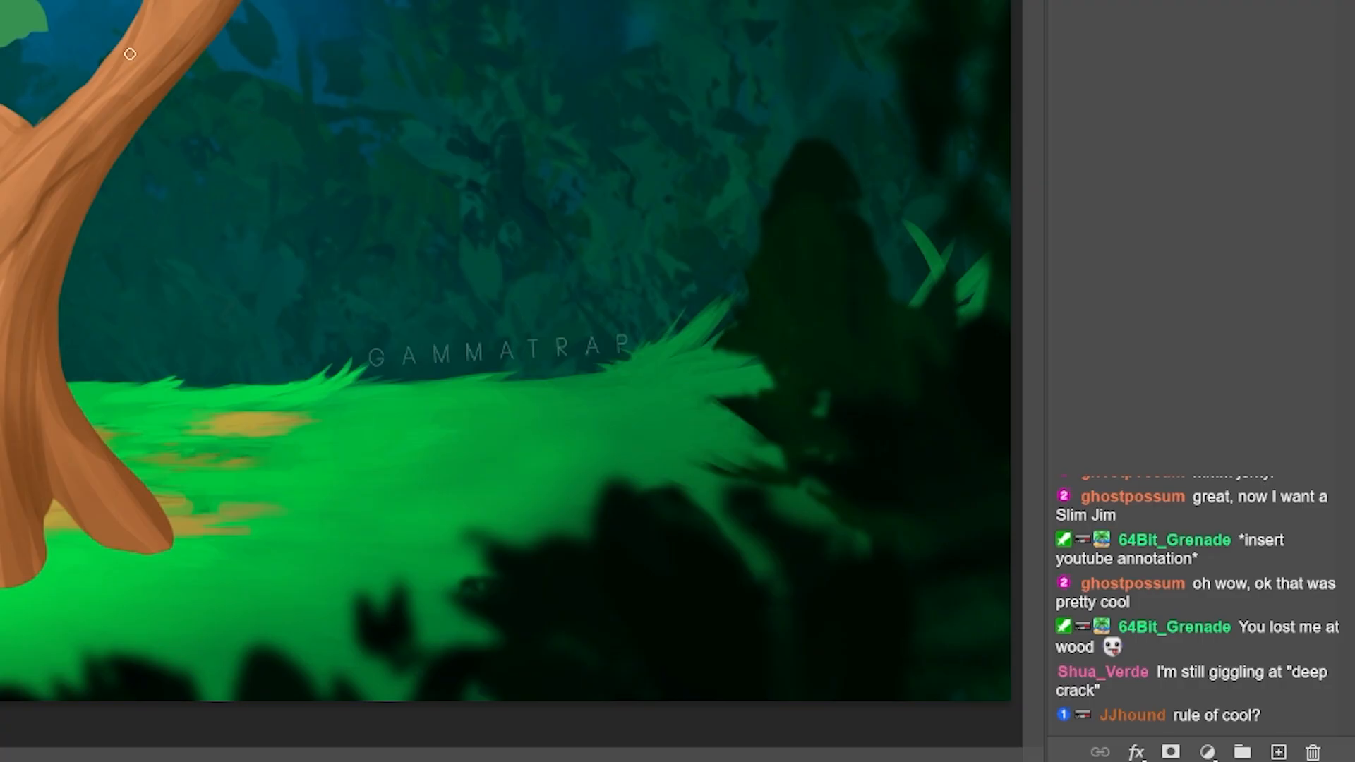
- Refine the upper trunk with fine light-orange streaks and sampled browns along its shaded right edge, using 10 to 25 px brushes
{"action": "left_click", "coordinate": [104, 63], "text": "alt"}
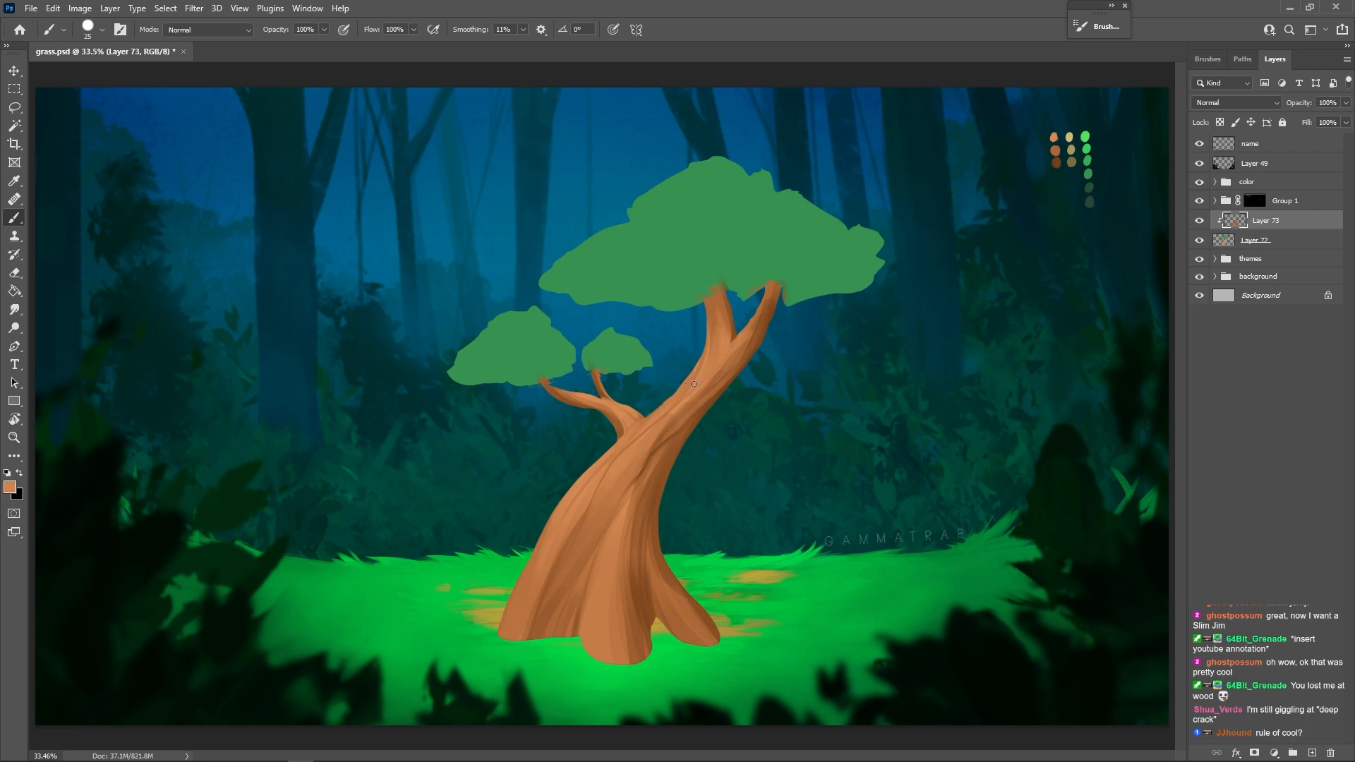
{"action": "key", "text": "bracketleft"}
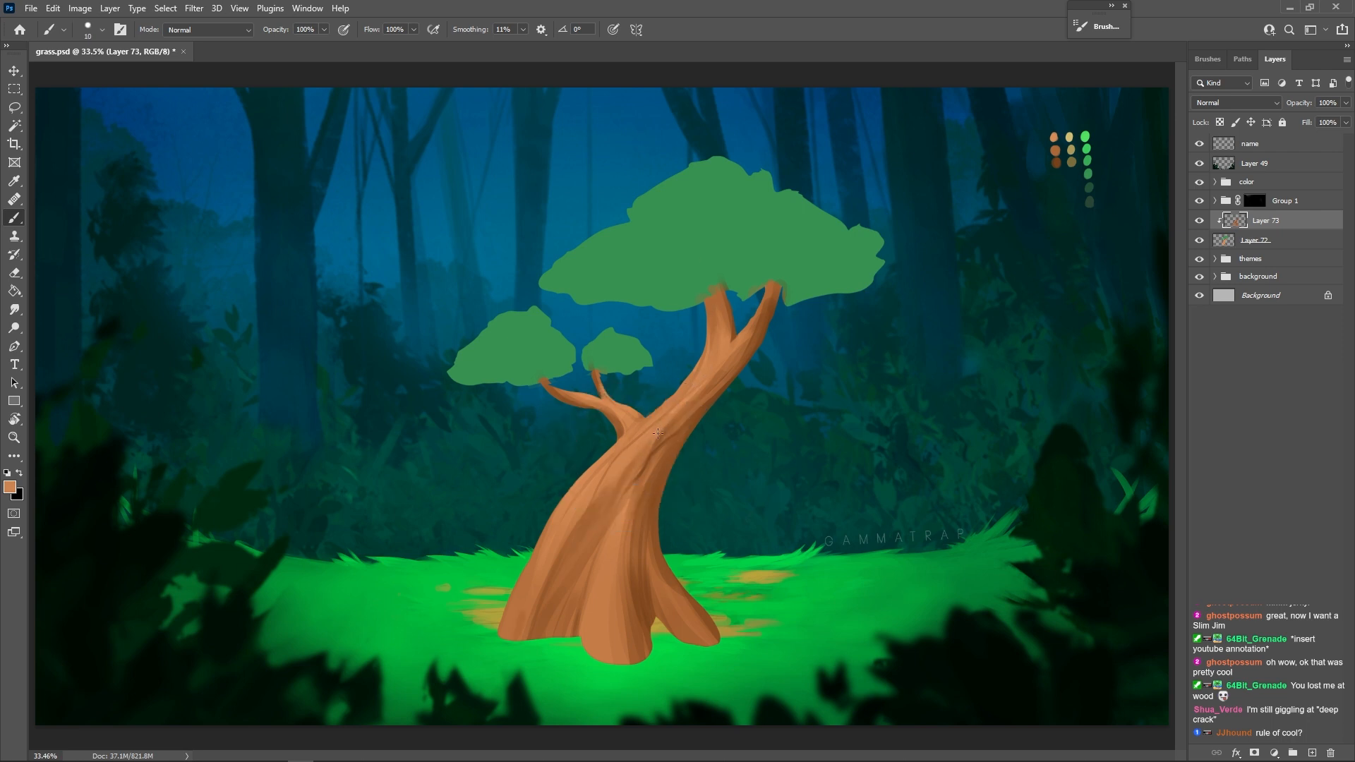
{"action": "key", "text": "bracketright"}
{"action": "key", "text": "bracketleft"}
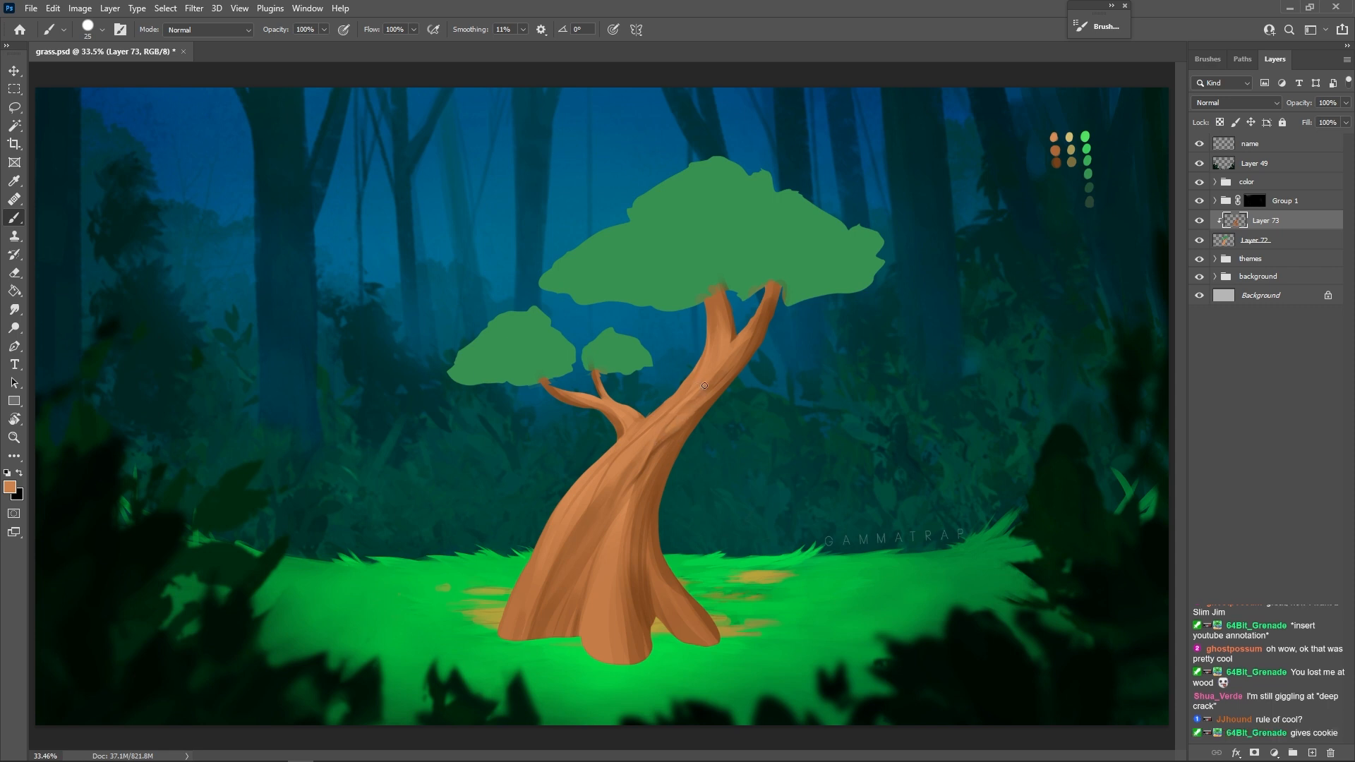
{"action": "left_click", "coordinate": [703, 407], "text": "alt"}
{"action": "left_click", "coordinate": [684, 420], "text": "alt"}
{"action": "left_click", "coordinate": [676, 444], "text": "alt"}
{"action": "left_click", "coordinate": [701, 411], "text": "alt"}
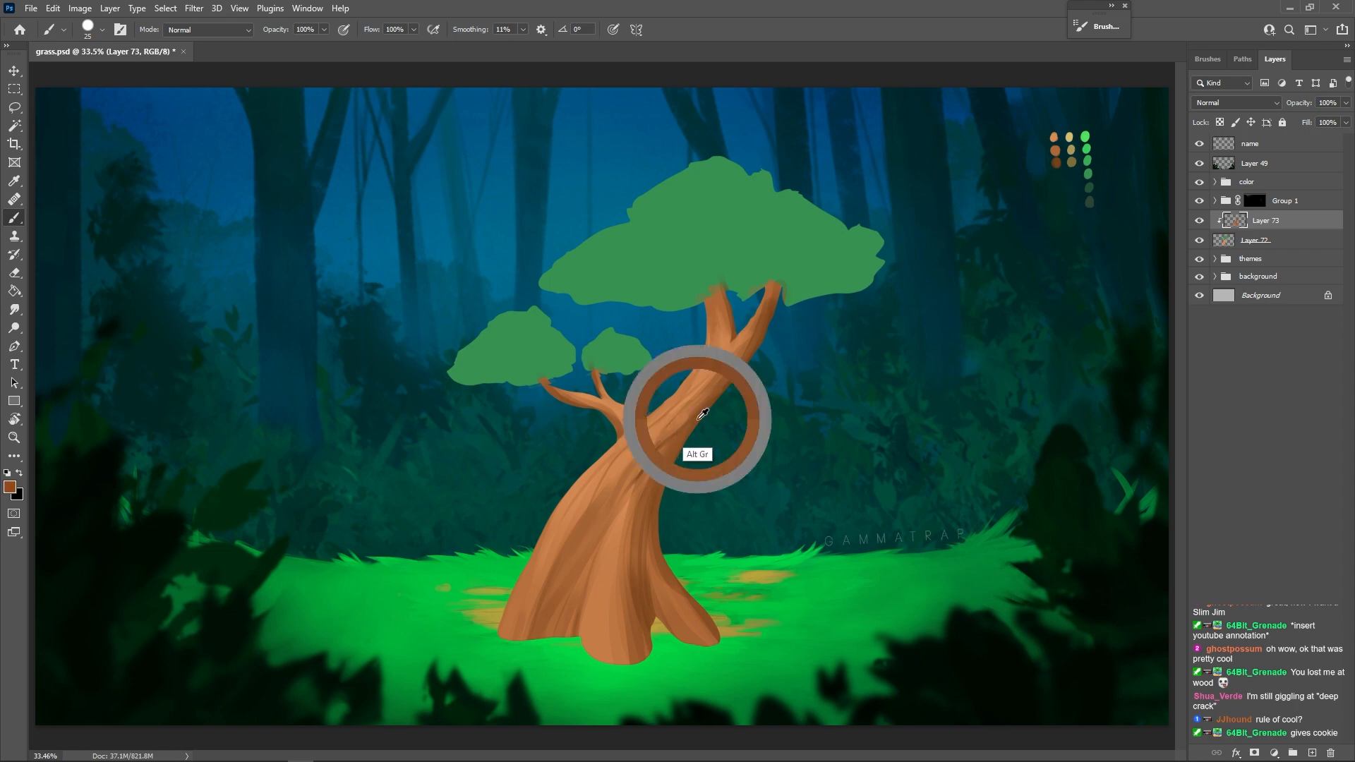
{"action": "key", "text": "bracketright"}
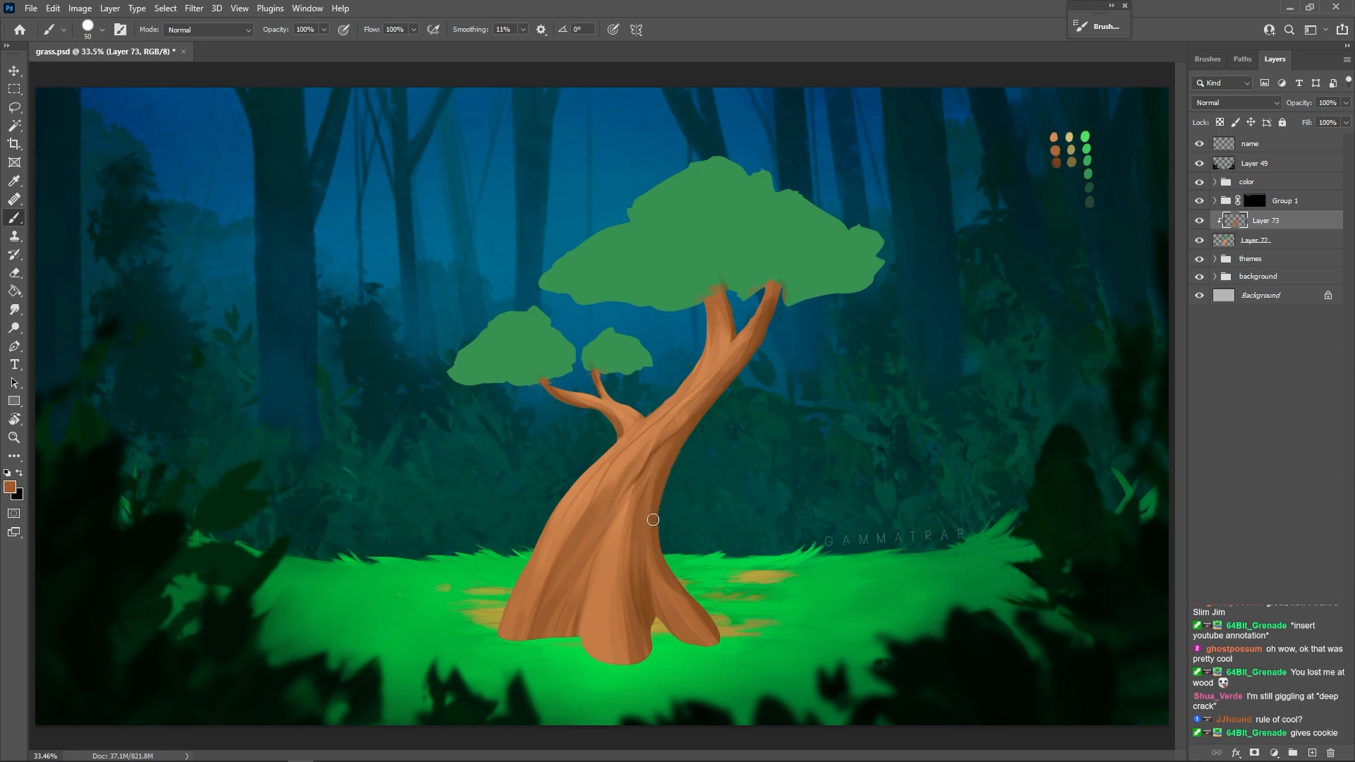
- Blend the shadow between the central and right roots up the lower trunk with sampled browns at 50 px
{"action": "left_click", "coordinate": [648, 590], "text": "alt"}
{"action": "left_click", "coordinate": [653, 602], "text": "alt"}
{"action": "left_click_drag", "start_coordinate": [630, 561], "coordinate": [646, 616]}
{"action": "left_click", "coordinate": [642, 509], "text": "alt"}
{"action": "left_click", "coordinate": [646, 608], "text": "alt"}
{"action": "left_click_drag", "start_coordinate": [637, 532], "coordinate": [660, 635]}
{"action": "left_click_drag", "start_coordinate": [628, 491], "coordinate": [652, 546]}
- Refine the right root and the central root's shaded edge with sampled browns and a 35 px brush
{"action": "left_click", "coordinate": [669, 610], "text": "alt"}
{"action": "key", "text": "bracketleft"}
{"action": "key", "text": "bracketleft"}
{"action": "key", "text": "bracketleft"}
{"action": "key", "text": "bracketright"}
{"action": "key", "text": "bracketright"}
{"action": "left_click", "coordinate": [633, 586], "text": "alt"}
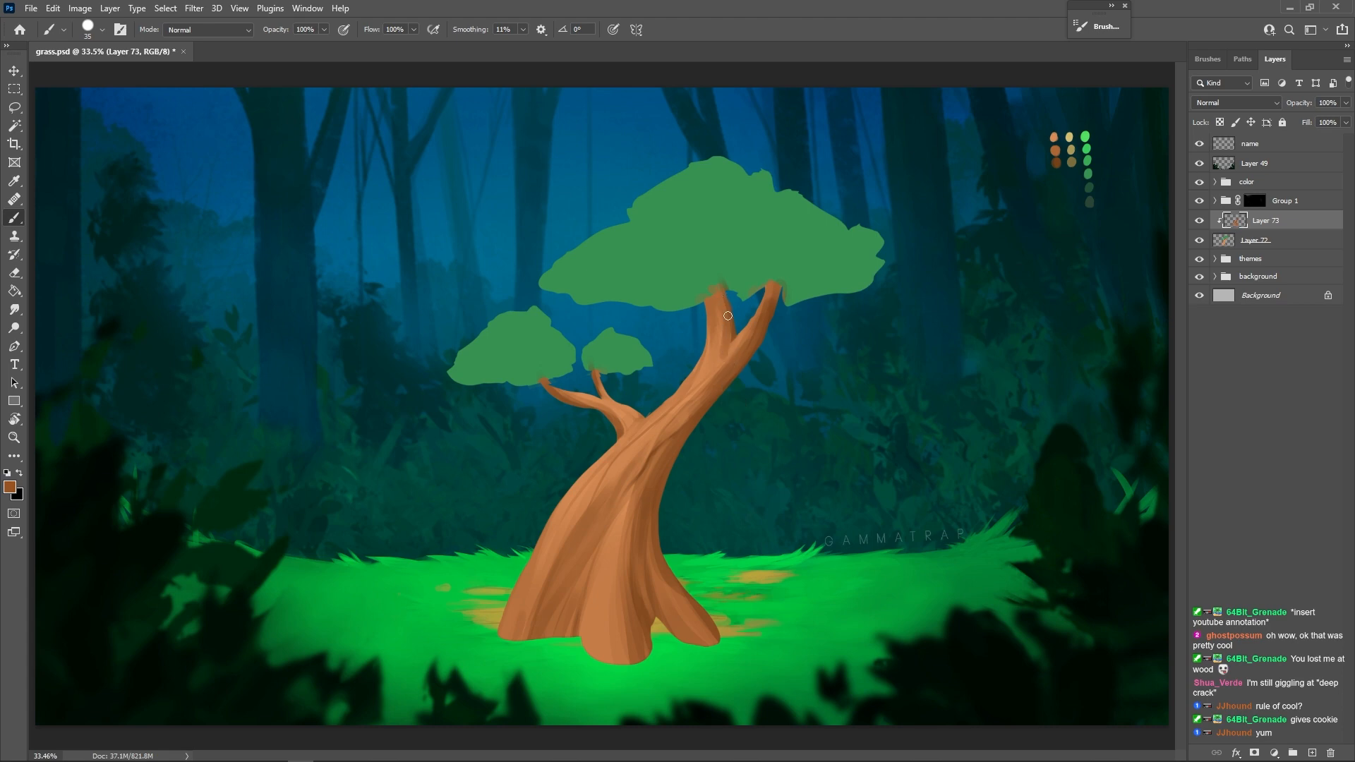
- Add a light peach swatch above the palette and paint peach highlights along the upper trunk and left fork branch
{"action": "left_click", "coordinate": [716, 360], "text": "alt"}
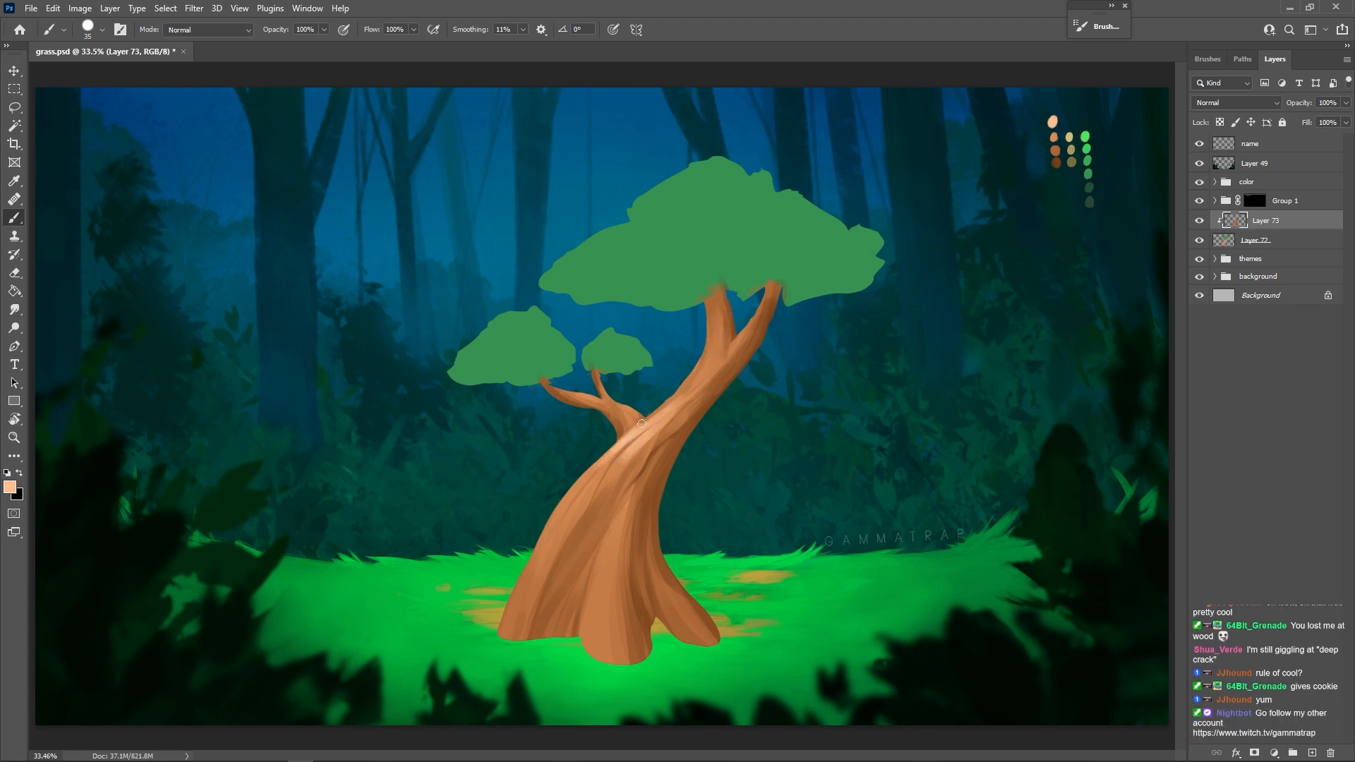
{"action": "mouse_move", "coordinate": [648, 424]}
{"action": "left_mouse_down"}
{"action": "mouse_move", "coordinate": [701, 363]}
{"action": "mouse_move", "coordinate": [667, 414]}
{"action": "mouse_move", "coordinate": [693, 359]}
{"action": "left_mouse_up"}
{"action": "left_click_drag", "start_coordinate": [675, 404], "coordinate": [714, 293]}
{"action": "key", "text": "bracketright"}
{"action": "key", "text": "bracketright"}
- Extend the peach highlights down the trunk's left edge to the left root, adjusting the brush to 40 px
{"action": "mouse_move", "coordinate": [558, 517]}
{"action": "left_mouse_down"}
{"action": "mouse_move", "coordinate": [622, 438]}
{"action": "mouse_move", "coordinate": [588, 513]}
{"action": "left_mouse_up"}
{"action": "key", "text": "bracketleft"}
{"action": "key", "text": "bracketleft"}
{"action": "key", "text": "bracketleft"}
{"action": "key", "text": "bracketleft"}
{"action": "left_click_drag", "start_coordinate": [631, 459], "coordinate": [577, 520]}
{"action": "key", "text": "bracketright"}
{"action": "key", "text": "bracketright"}
{"action": "left_click_drag", "start_coordinate": [596, 470], "coordinate": [537, 593]}
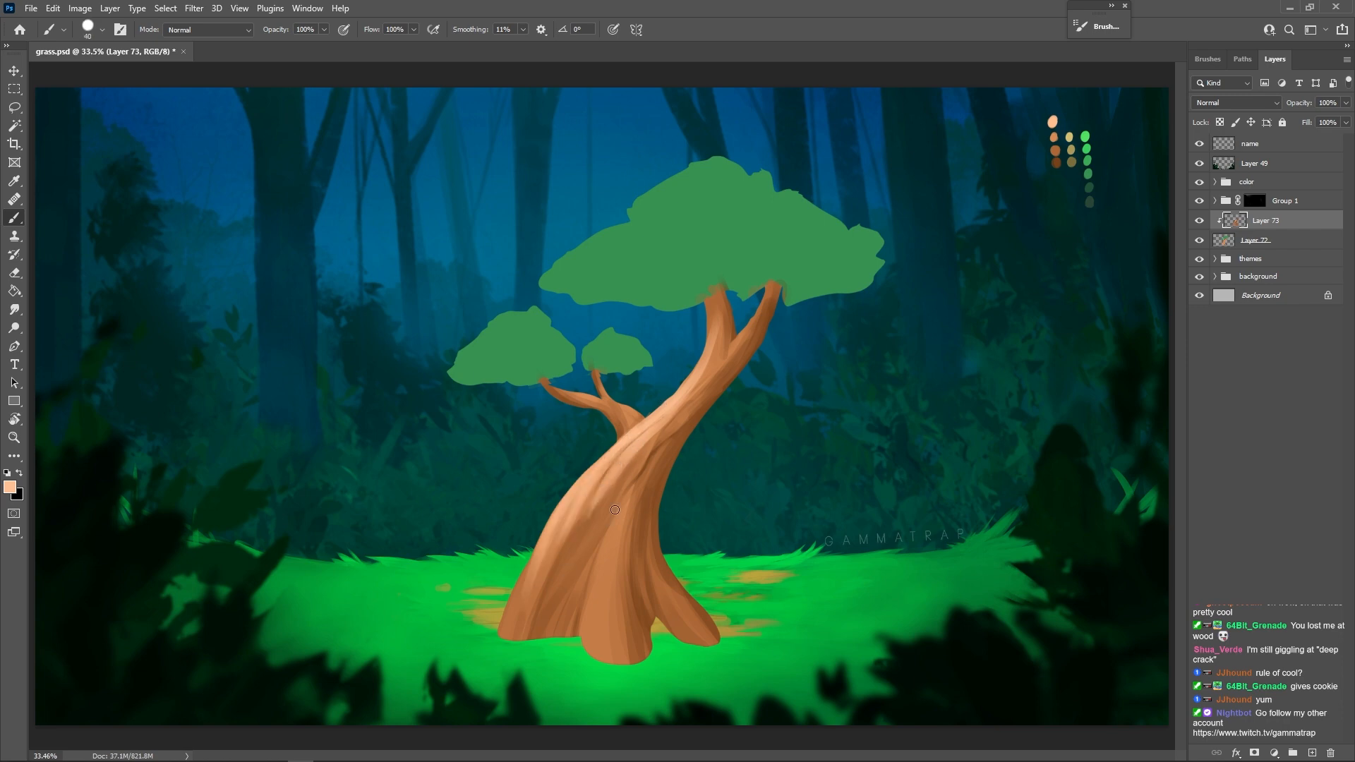
- Paint peach highlights down the central root and soften those below the fork and on the left edge with sampled orange
{"action": "left_click_drag", "start_coordinate": [630, 496], "coordinate": [609, 568]}
{"action": "left_click_drag", "start_coordinate": [621, 523], "coordinate": [598, 613]}
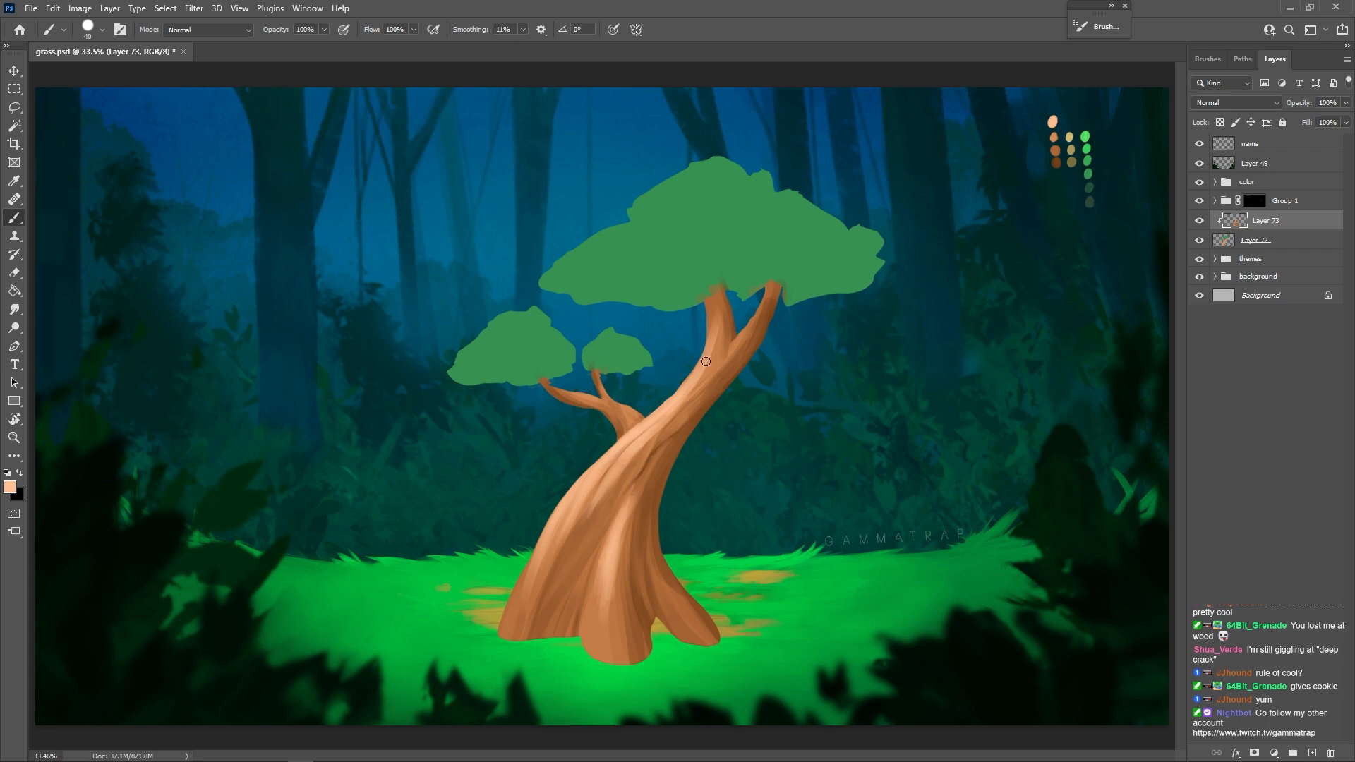
{"action": "left_click", "coordinate": [693, 380], "text": "alt"}
{"action": "left_click_drag", "start_coordinate": [687, 389], "coordinate": [677, 400]}
{"action": "left_click", "coordinate": [554, 551], "text": "alt"}
{"action": "left_click_drag", "start_coordinate": [559, 539], "coordinate": [589, 482]}
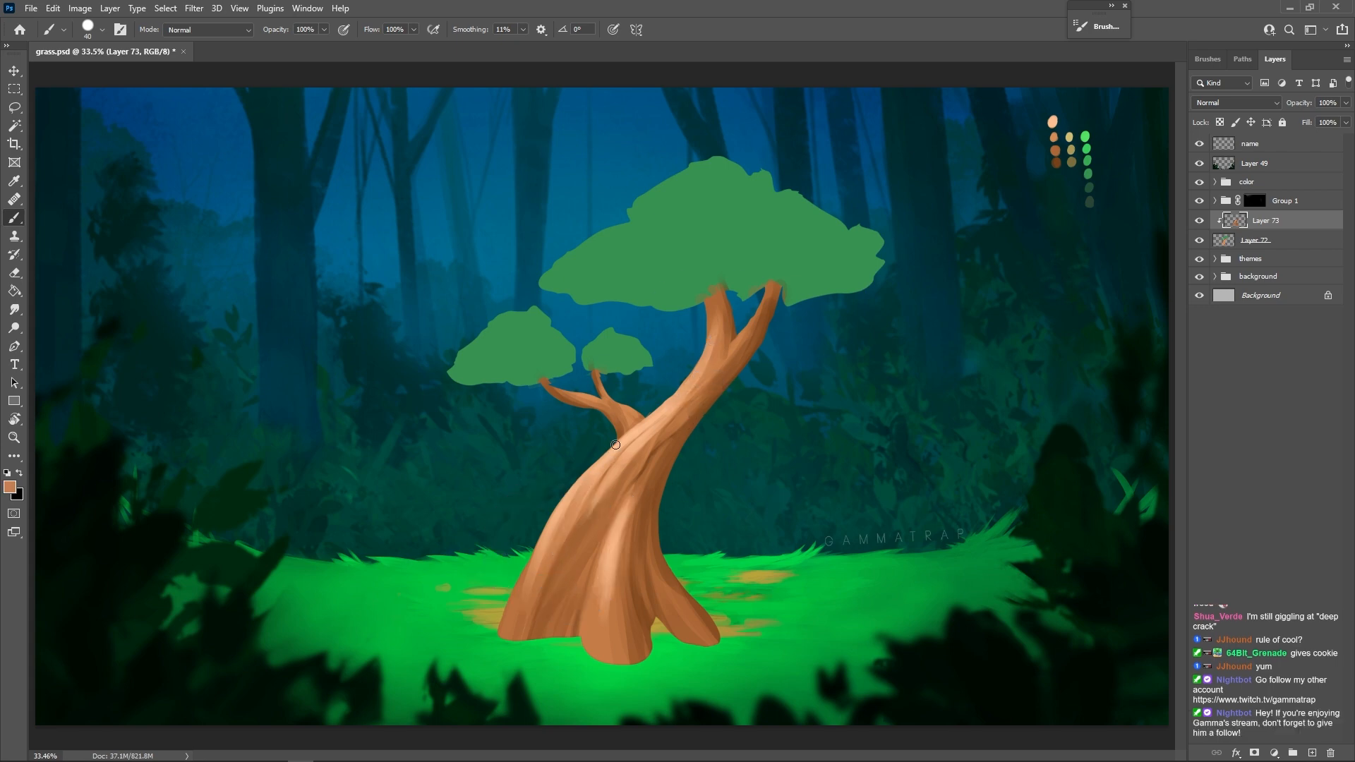
- Blend the highlights on the left root and mid-trunk into the brown bark with sampled tones at 40 px
{"action": "left_click", "coordinate": [535, 578], "text": "alt"}
{"action": "mouse_move", "coordinate": [534, 573]}
{"action": "left_mouse_down"}
{"action": "mouse_move", "coordinate": [580, 484]}
{"action": "mouse_move", "coordinate": [603, 496]}
{"action": "mouse_move", "coordinate": [612, 476]}
{"action": "mouse_move", "coordinate": [602, 496]}
{"action": "mouse_move", "coordinate": [626, 499]}
{"action": "mouse_move", "coordinate": [609, 556]}
{"action": "left_mouse_up"}
{"action": "left_click", "coordinate": [599, 515], "text": "alt"}
{"action": "left_click", "coordinate": [617, 460], "text": "alt"}
{"action": "left_click", "coordinate": [604, 498], "text": "alt"}
{"action": "left_click", "coordinate": [631, 500], "text": "alt"}
- Soften the central root's peach highlight by repeatedly sampling and painting over its neighbouring bark tones
{"action": "left_click", "coordinate": [612, 608], "text": "alt"}
{"action": "mouse_move", "coordinate": [604, 611]}
{"action": "left_mouse_down"}
{"action": "mouse_move", "coordinate": [606, 555]}
{"action": "mouse_move", "coordinate": [604, 612]}
{"action": "left_mouse_up"}
{"action": "left_click", "coordinate": [612, 545], "text": "alt"}
{"action": "left_click", "coordinate": [644, 436], "text": "alt"}
{"action": "left_click", "coordinate": [606, 571], "text": "alt"}
{"action": "left_click", "coordinate": [608, 551], "text": "alt"}
{"action": "left_click", "coordinate": [606, 605], "text": "alt"}
{"action": "left_click", "coordinate": [608, 573], "text": "alt"}
{"action": "left_click", "coordinate": [609, 559], "text": "alt"}
{"action": "left_click", "coordinate": [611, 534], "text": "alt"}
- Blend the highlights along the left edge of the upper trunk and left fork branch with sampled light orange
{"action": "left_click", "coordinate": [672, 398], "text": "alt"}
{"action": "left_click", "coordinate": [697, 367], "text": "alt"}
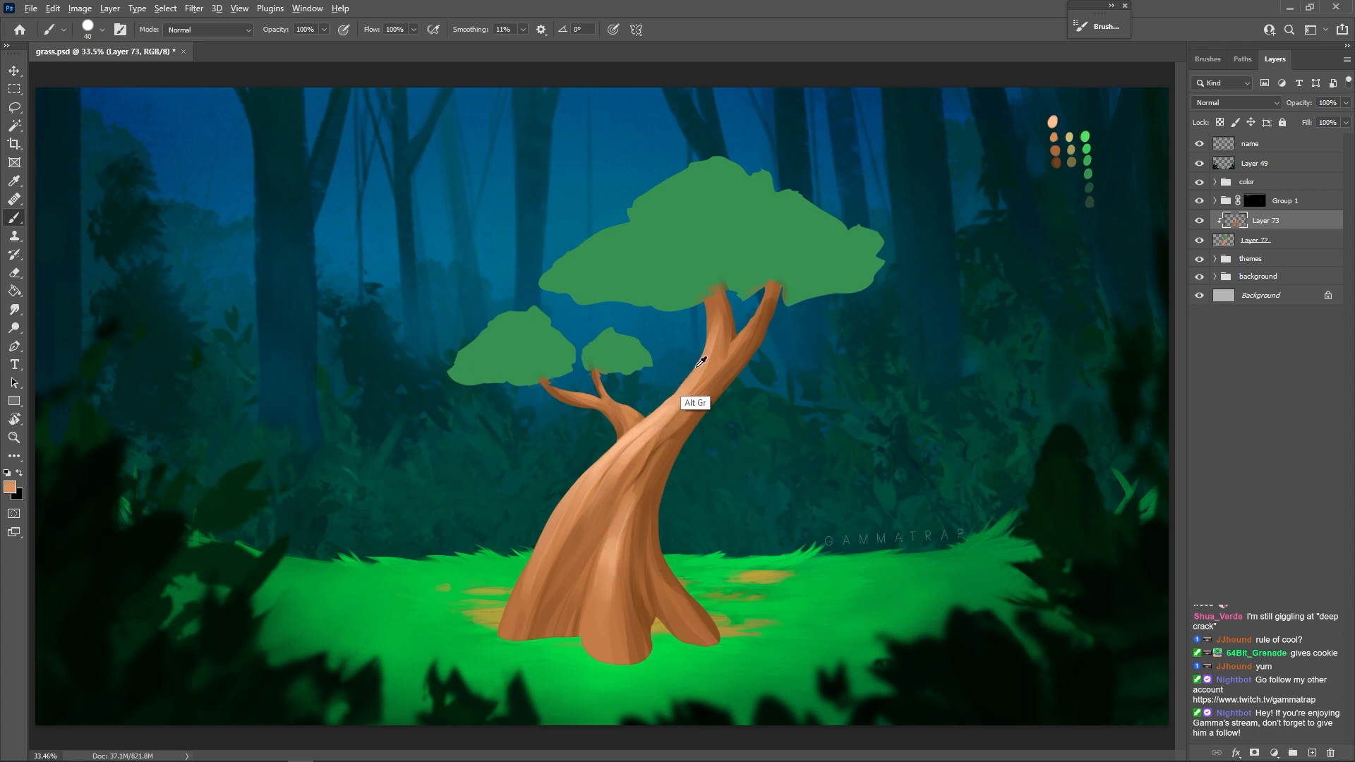
{"action": "left_click", "coordinate": [712, 317], "text": "alt"}
{"action": "mouse_move", "coordinate": [711, 321]}
{"action": "left_mouse_down"}
{"action": "mouse_move", "coordinate": [698, 372]}
{"action": "mouse_move", "coordinate": [707, 343]}
{"action": "mouse_move", "coordinate": [654, 405]}
{"action": "left_mouse_up"}
{"action": "left_click_drag", "start_coordinate": [703, 356], "coordinate": [681, 384]}
{"action": "left_click", "coordinate": [682, 385], "text": "alt"}
{"action": "left_click", "coordinate": [689, 397], "text": "alt"}
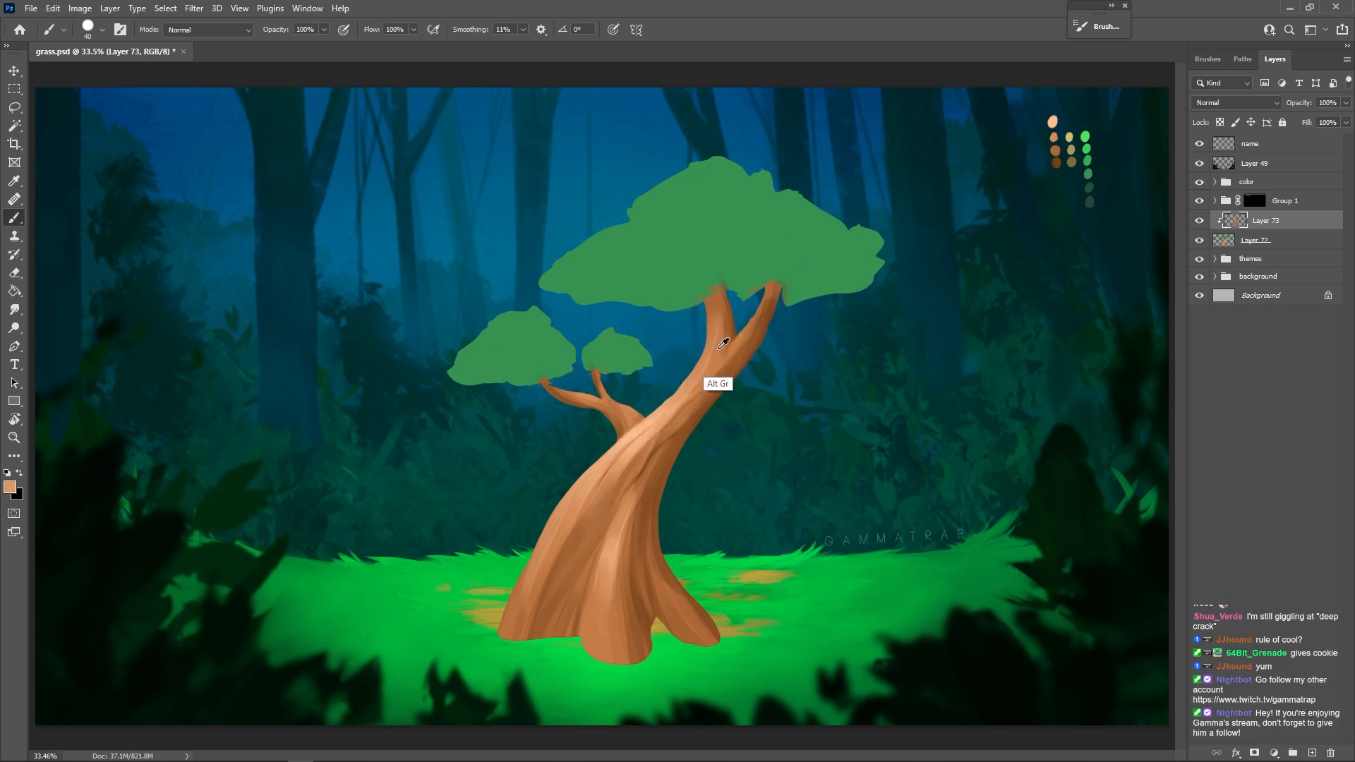
- Smooth the bark at the fork with sampled orange at 30 px and touch up the mid-trunk streaks with sampled brown
{"action": "left_click", "coordinate": [714, 374], "text": "alt"}
{"action": "left_click_drag", "start_coordinate": [693, 378], "coordinate": [714, 302]}
{"action": "left_click", "coordinate": [716, 319], "text": "alt"}
{"action": "left_click", "coordinate": [694, 382], "text": "alt"}
{"action": "left_click_drag", "start_coordinate": [692, 388], "coordinate": [703, 341]}
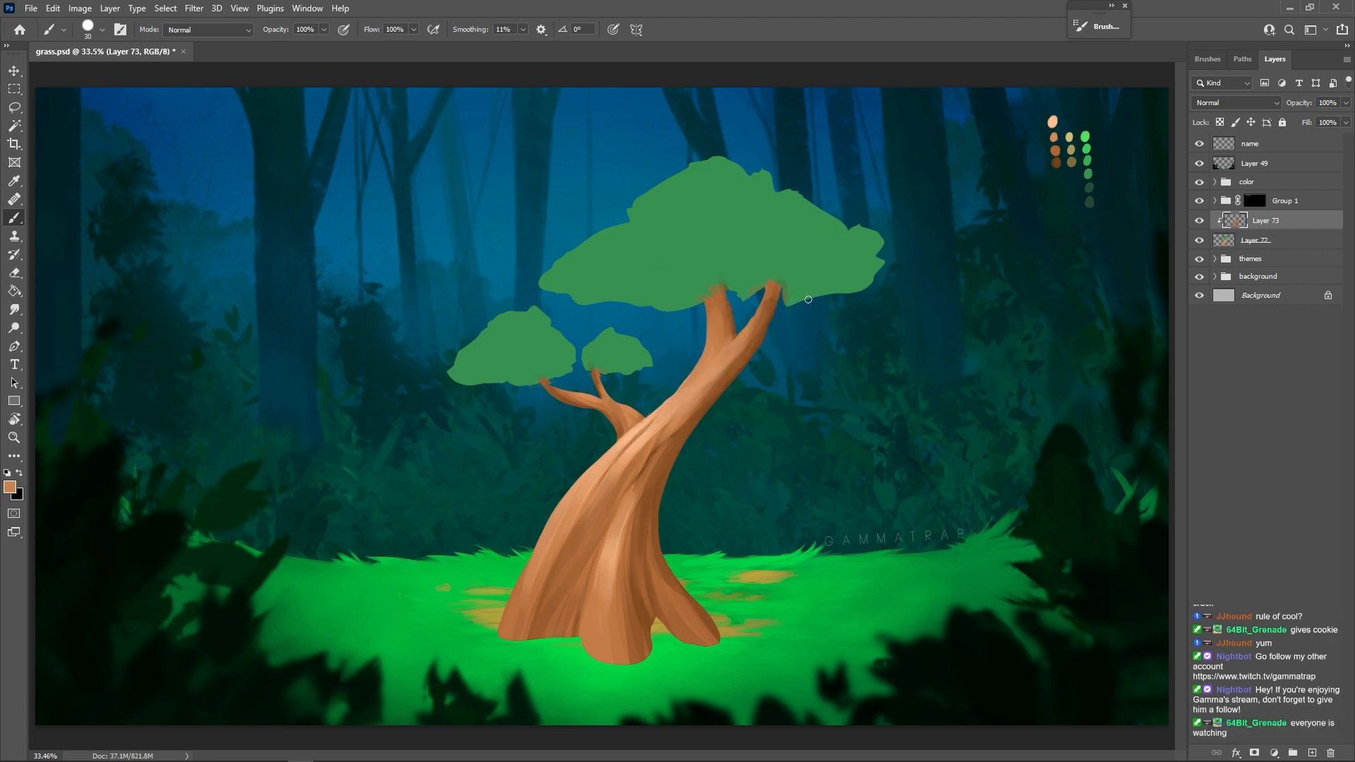
{"action": "left_click", "coordinate": [662, 445], "text": "alt"}
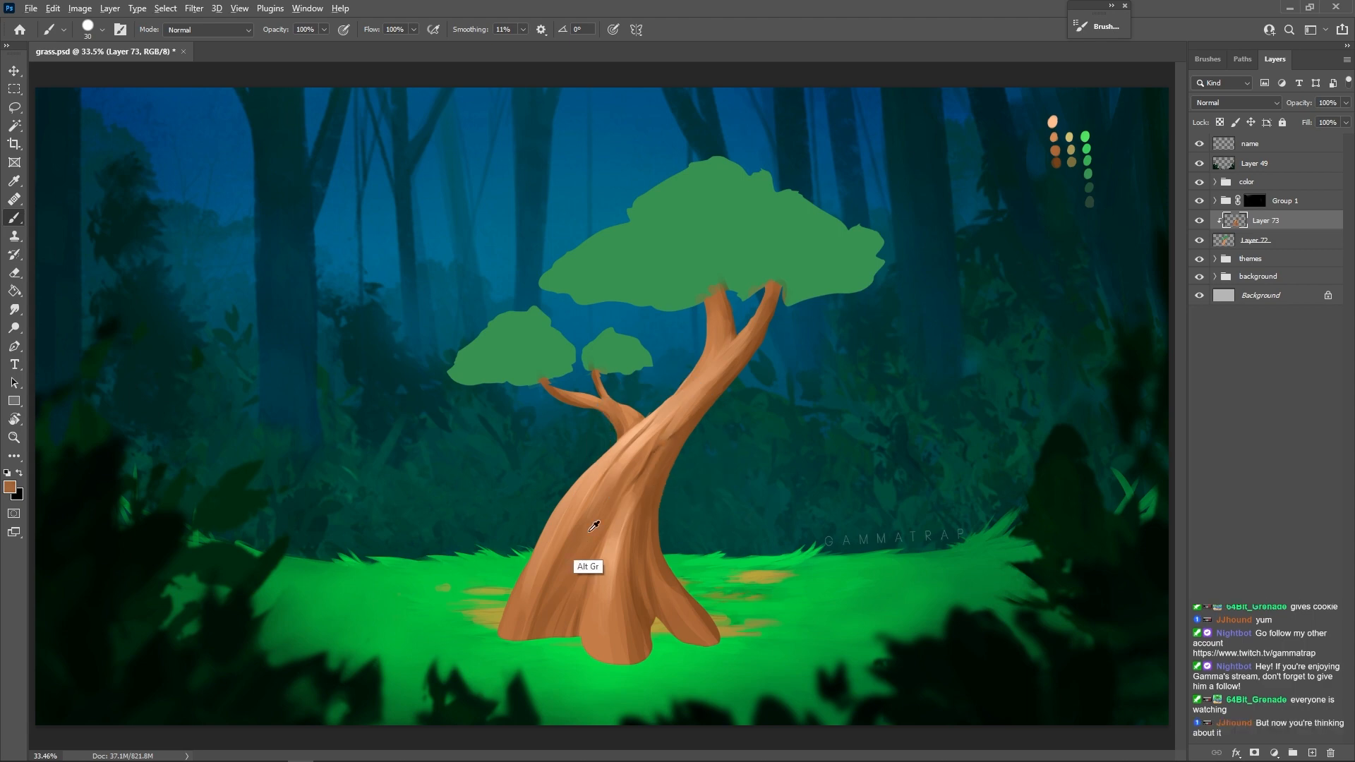
- Create a new clipped layer above the bark shading and lasso loose selections around all three foliage clumps
{"action": "key", "text": "l"}
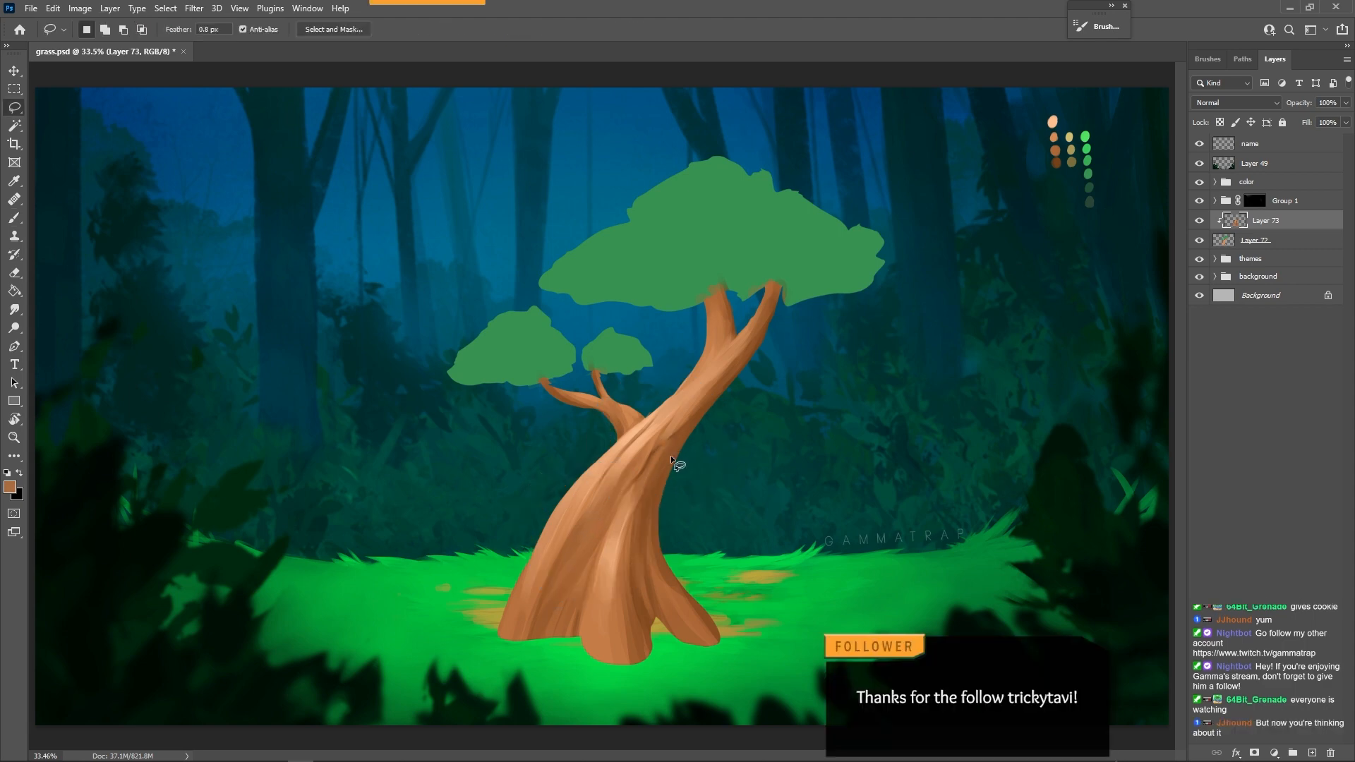
{"action": "key", "text": "shift"}
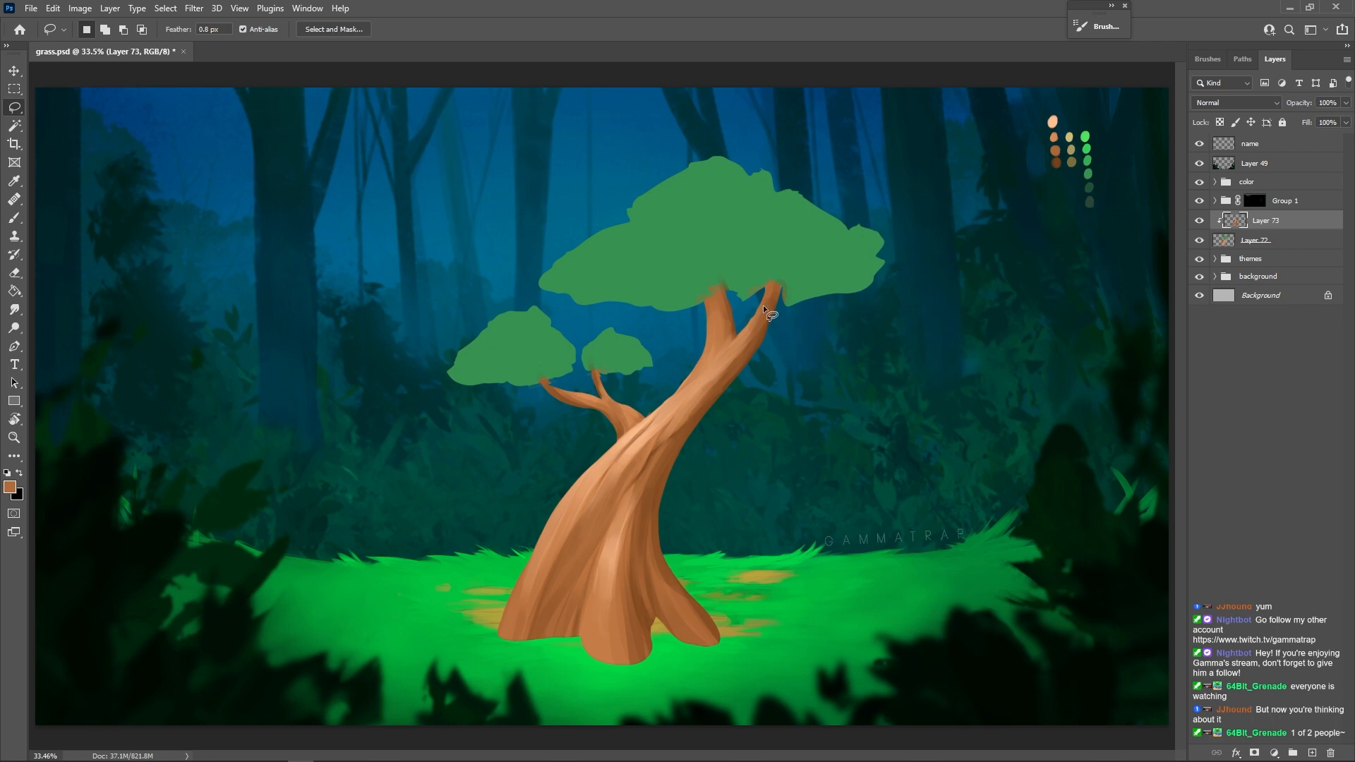
{"action": "left_click", "coordinate": [1312, 752]}
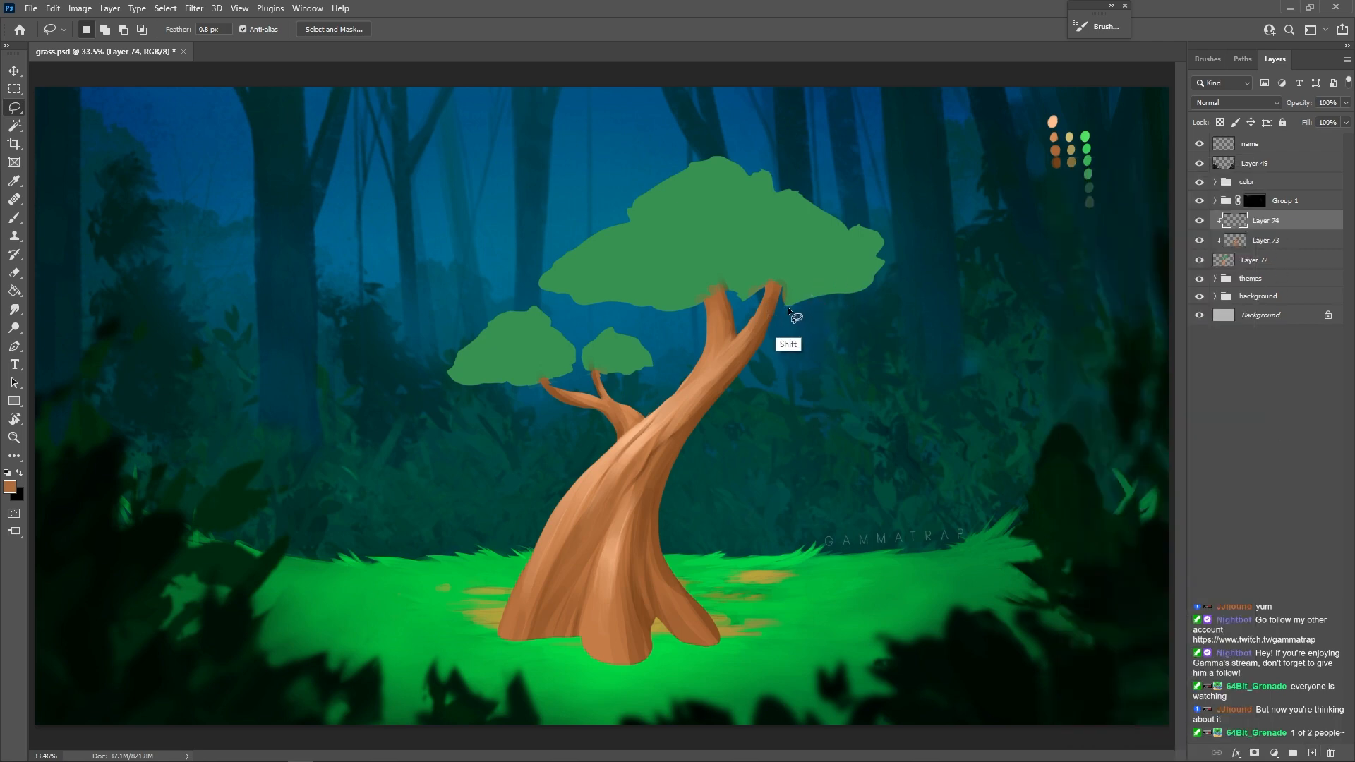
{"action": "mouse_move", "coordinate": [788, 307]}
{"action": "left_mouse_down"}
{"action": "mouse_move", "coordinate": [550, 305]}
{"action": "mouse_move", "coordinate": [514, 239]}
{"action": "mouse_move", "coordinate": [695, 121]}
{"action": "mouse_move", "coordinate": [826, 138]}
{"action": "mouse_move", "coordinate": [917, 217]}
{"action": "mouse_move", "coordinate": [906, 305]}
{"action": "mouse_move", "coordinate": [811, 336]}
{"action": "left_mouse_up"}
{"action": "key", "text": "shift"}
{"action": "mouse_move", "coordinate": [604, 376]}
{"action": "left_mouse_down"}
{"action": "mouse_move", "coordinate": [581, 370]}
{"action": "mouse_move", "coordinate": [596, 322]}
{"action": "mouse_move", "coordinate": [621, 382]}
{"action": "left_mouse_up"}
{"action": "mouse_move", "coordinate": [563, 379]}
{"action": "left_mouse_down"}
{"action": "mouse_move", "coordinate": [480, 301]}
{"action": "mouse_move", "coordinate": [564, 311]}
{"action": "mouse_move", "coordinate": [578, 357]}
{"action": "mouse_move", "coordinate": [568, 383]}
{"action": "left_mouse_up"}
- Shade the undersides of the three foliage clumps with dark green sampled from the palette, using a 200 px brush and then smaller ones
{"action": "key", "text": "b"}
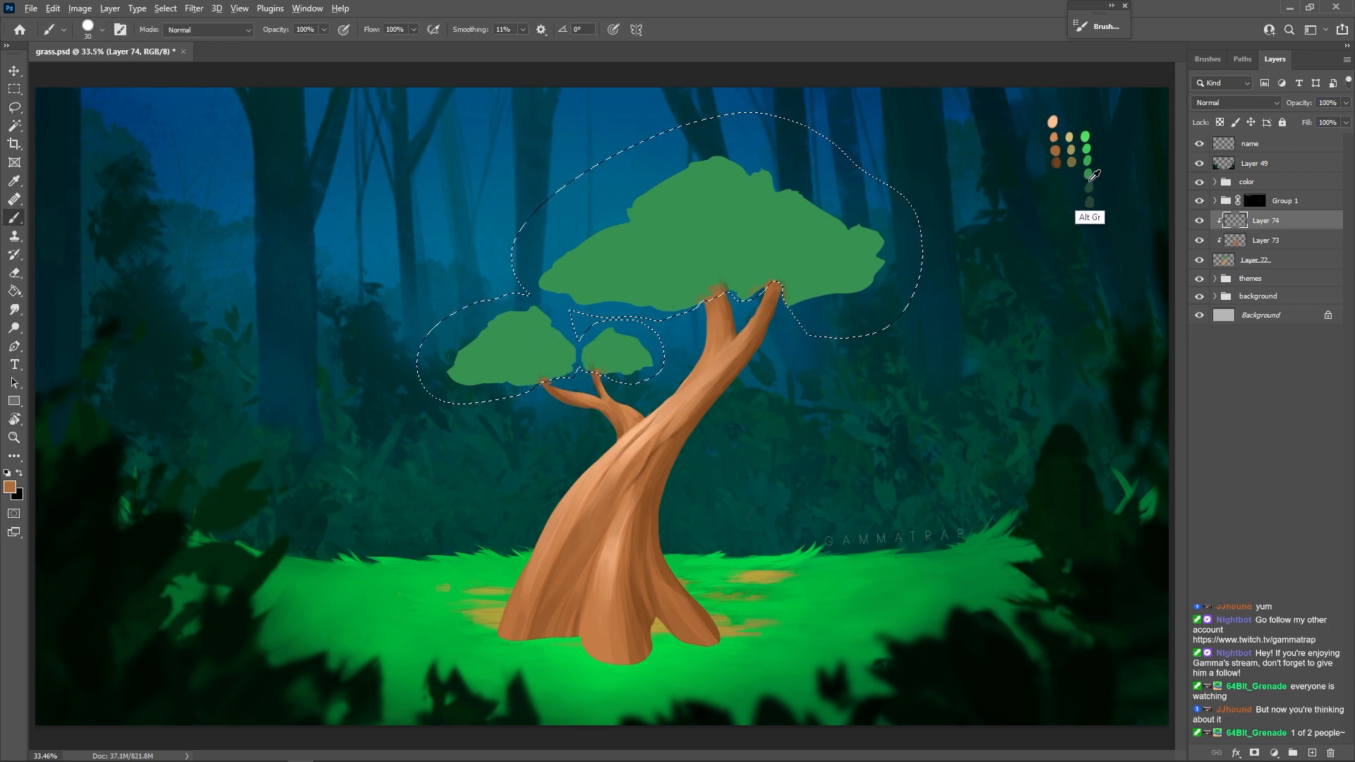
{"action": "left_click", "coordinate": [1088, 174], "text": "alt"}
{"action": "key", "text": "bracketright"}
{"action": "key", "text": "bracketright"}
{"action": "key", "text": "bracketright"}
{"action": "key", "text": "bracketright"}
{"action": "key", "text": "bracketright"}
{"action": "key", "text": "bracketright"}
{"action": "key", "text": "bracketright"}
{"action": "key", "text": "bracketright"}
{"action": "key", "text": "bracketright"}
{"action": "key", "text": "bracketright"}
{"action": "key", "text": "bracketright"}
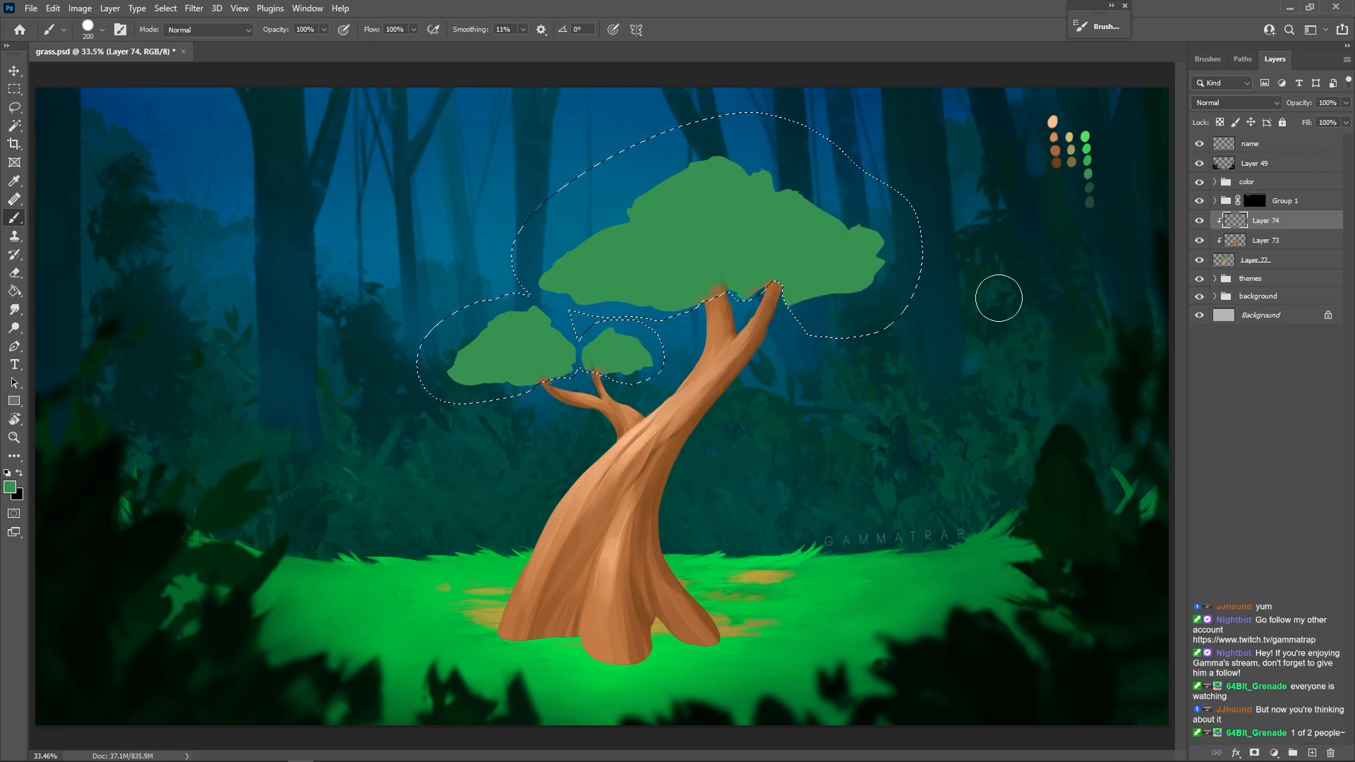
{"action": "left_click", "coordinate": [1088, 188], "text": "alt"}
{"action": "mouse_move", "coordinate": [875, 262]}
{"action": "left_mouse_down"}
{"action": "mouse_move", "coordinate": [693, 312]}
{"action": "mouse_move", "coordinate": [522, 279]}
{"action": "left_mouse_up"}
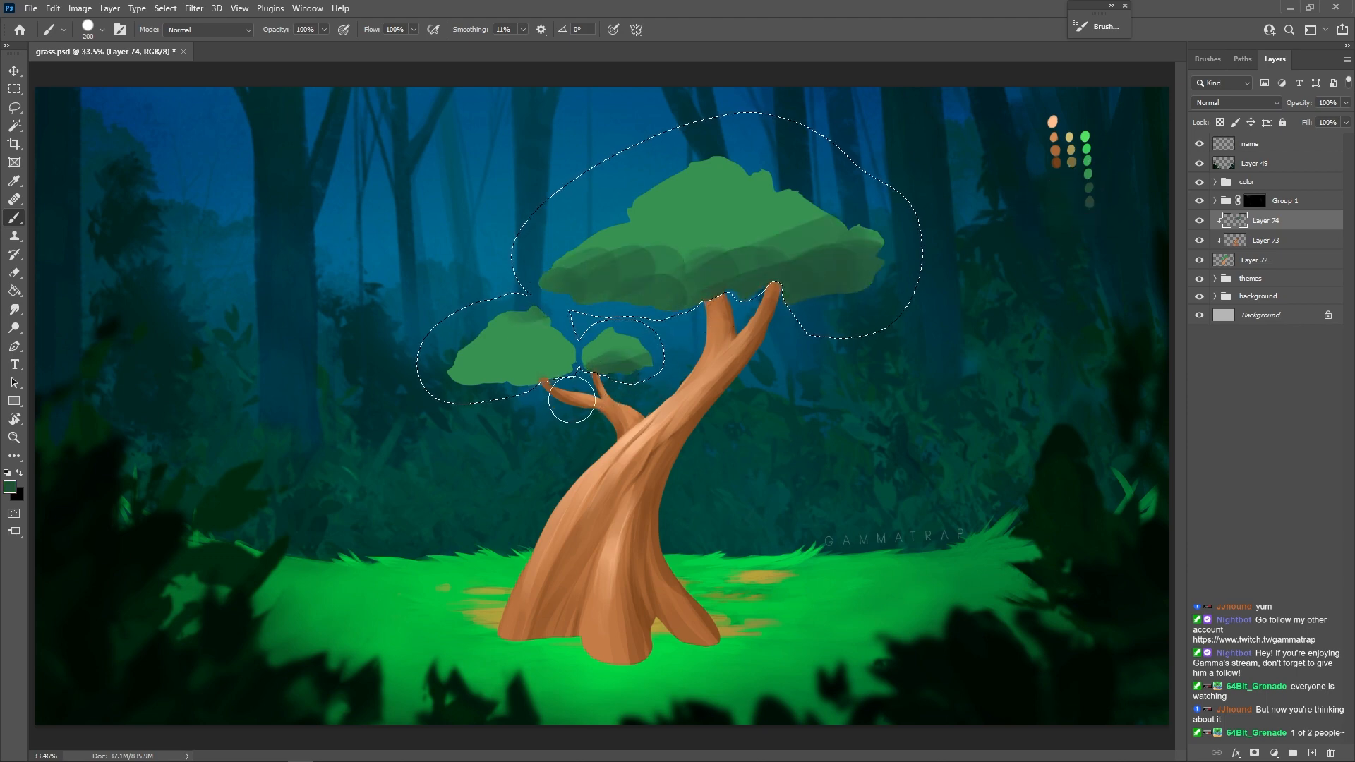
{"action": "mouse_move", "coordinate": [567, 373]}
{"action": "left_mouse_down"}
{"action": "mouse_move", "coordinate": [523, 405]}
{"action": "mouse_move", "coordinate": [478, 396]}
{"action": "left_mouse_up"}
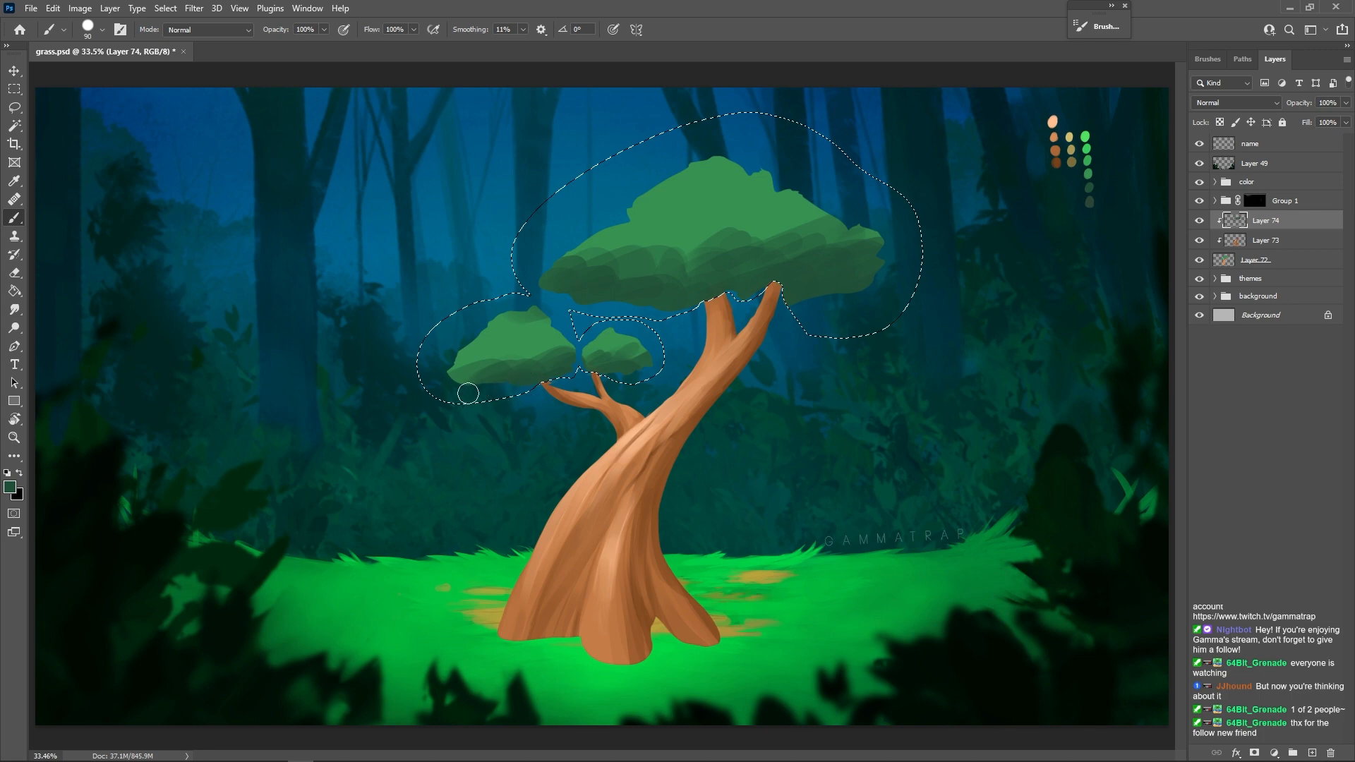
- Blend the edge between light and shadow on the large foliage clump with sampled mid and dark greens at 50 px
{"action": "left_click", "coordinate": [790, 224], "text": "alt"}
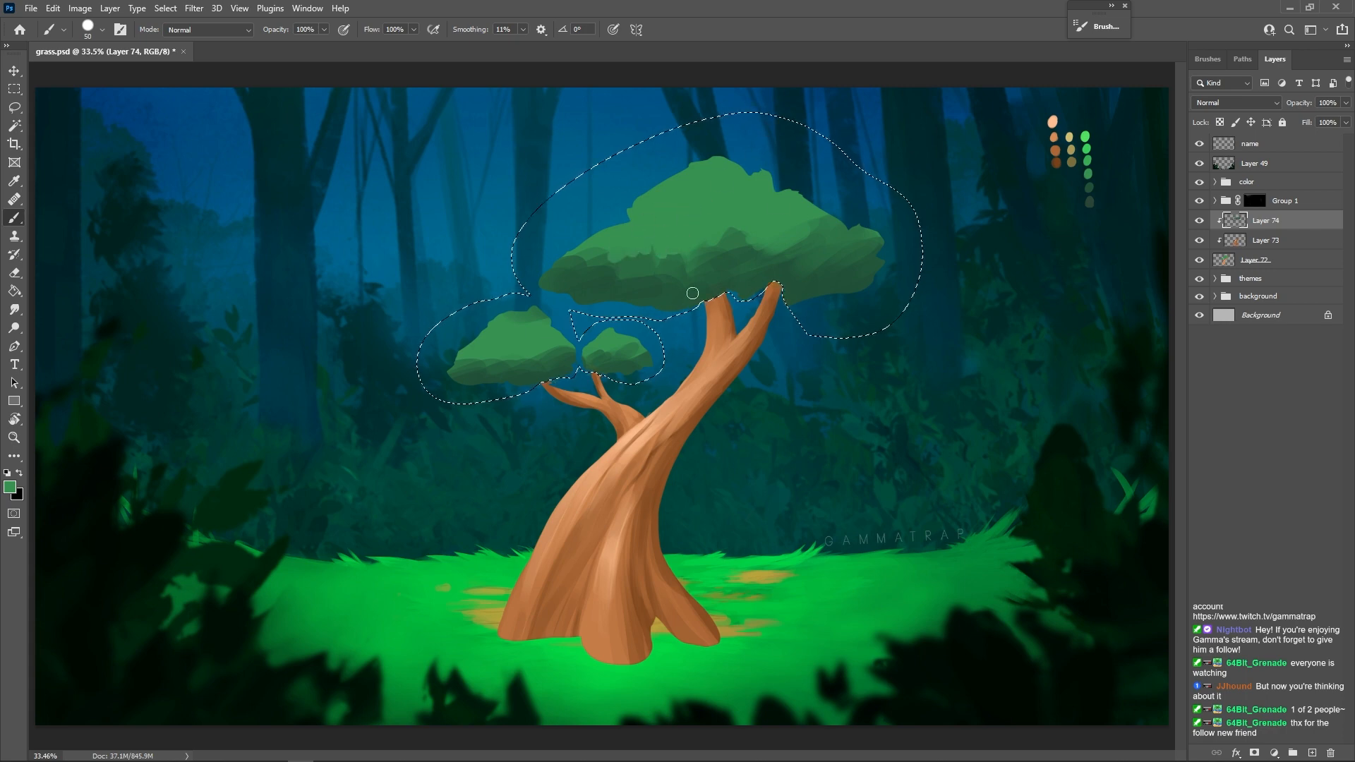
{"action": "left_click", "coordinate": [635, 260], "text": "alt"}
{"action": "mouse_move", "coordinate": [632, 259]}
{"action": "left_mouse_down"}
{"action": "mouse_move", "coordinate": [642, 247]}
{"action": "mouse_move", "coordinate": [606, 256]}
{"action": "left_mouse_up"}
{"action": "left_click", "coordinate": [641, 244], "text": "alt"}
{"action": "left_click", "coordinate": [617, 264], "text": "alt"}
{"action": "left_click", "coordinate": [597, 251], "text": "alt"}
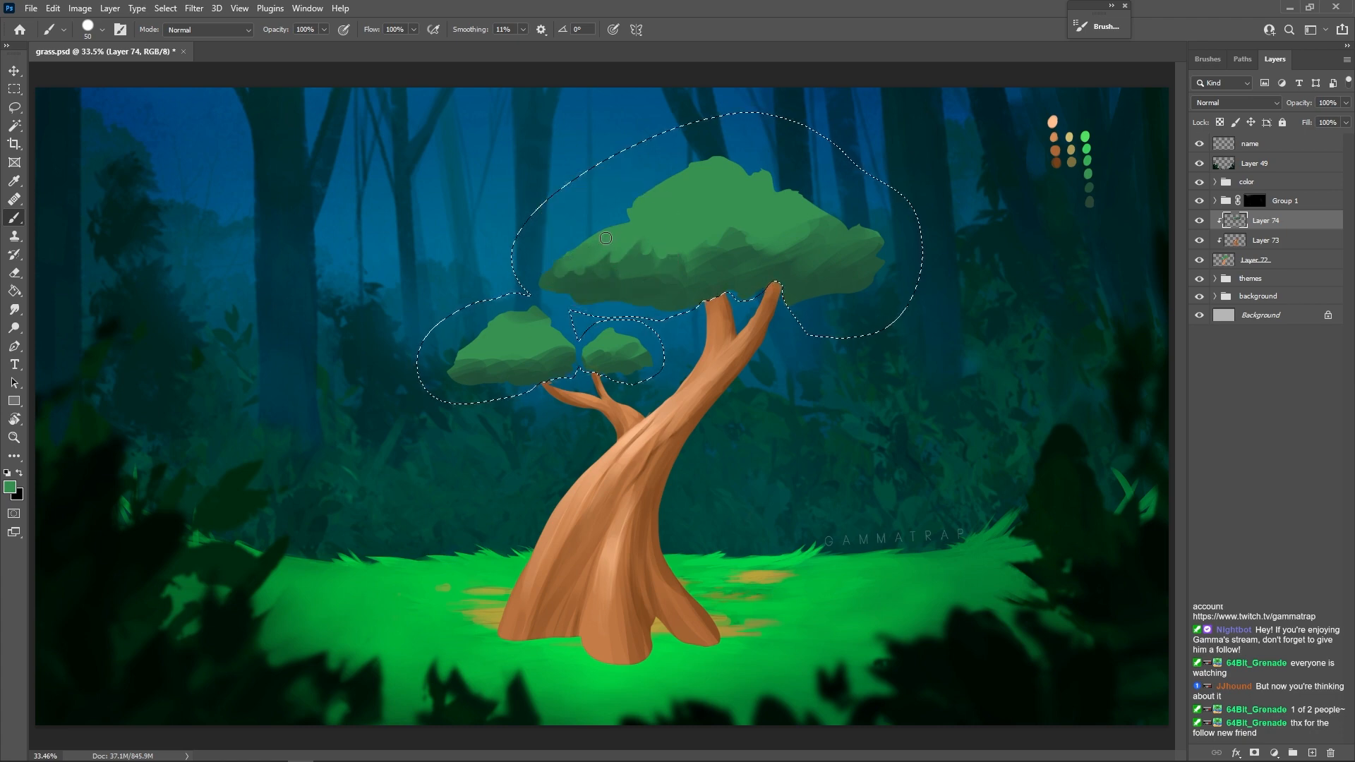
- Blend the small clumps' shading with sampled greens and brush bright palette-green highlights onto the large clump's crown
{"action": "left_click", "coordinate": [613, 342], "text": "alt"}
{"action": "left_click", "coordinate": [631, 357], "text": "alt"}
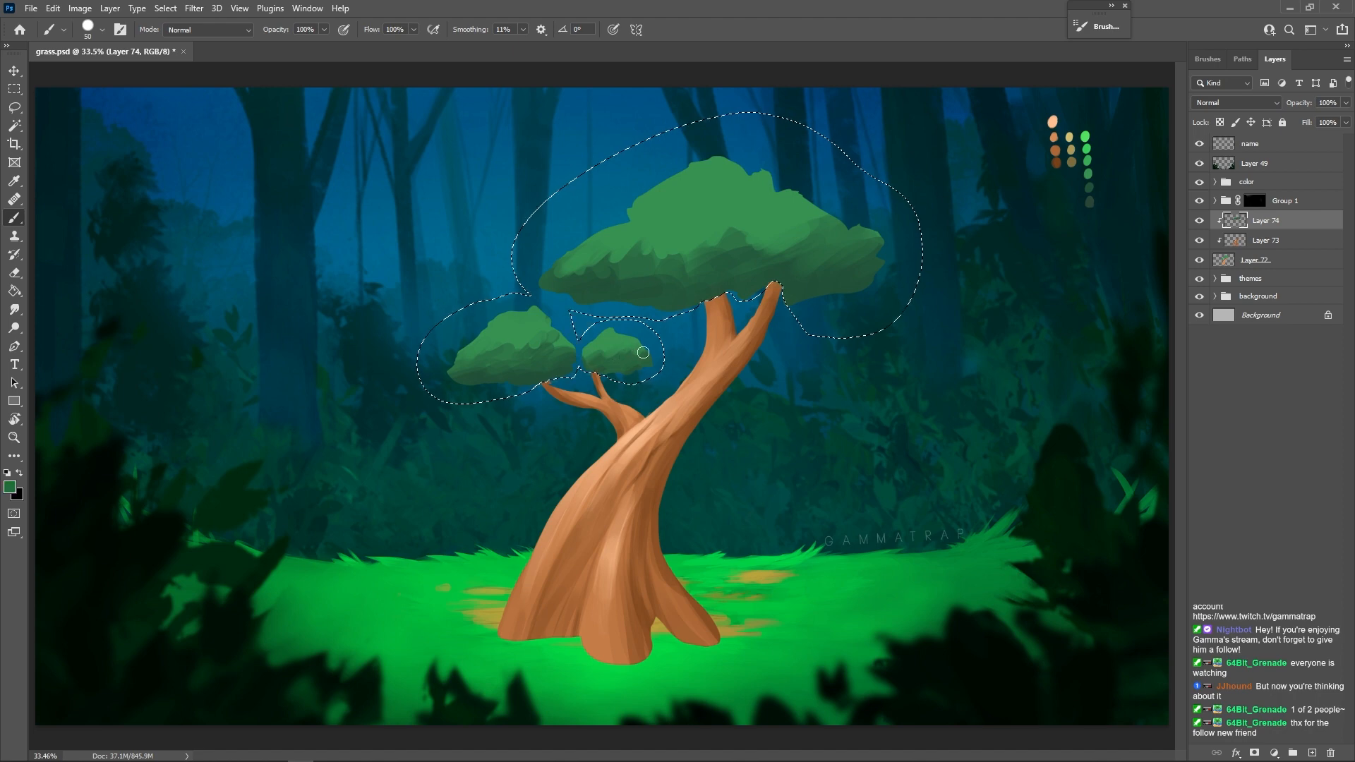
{"action": "left_click", "coordinate": [1088, 147], "text": "alt"}
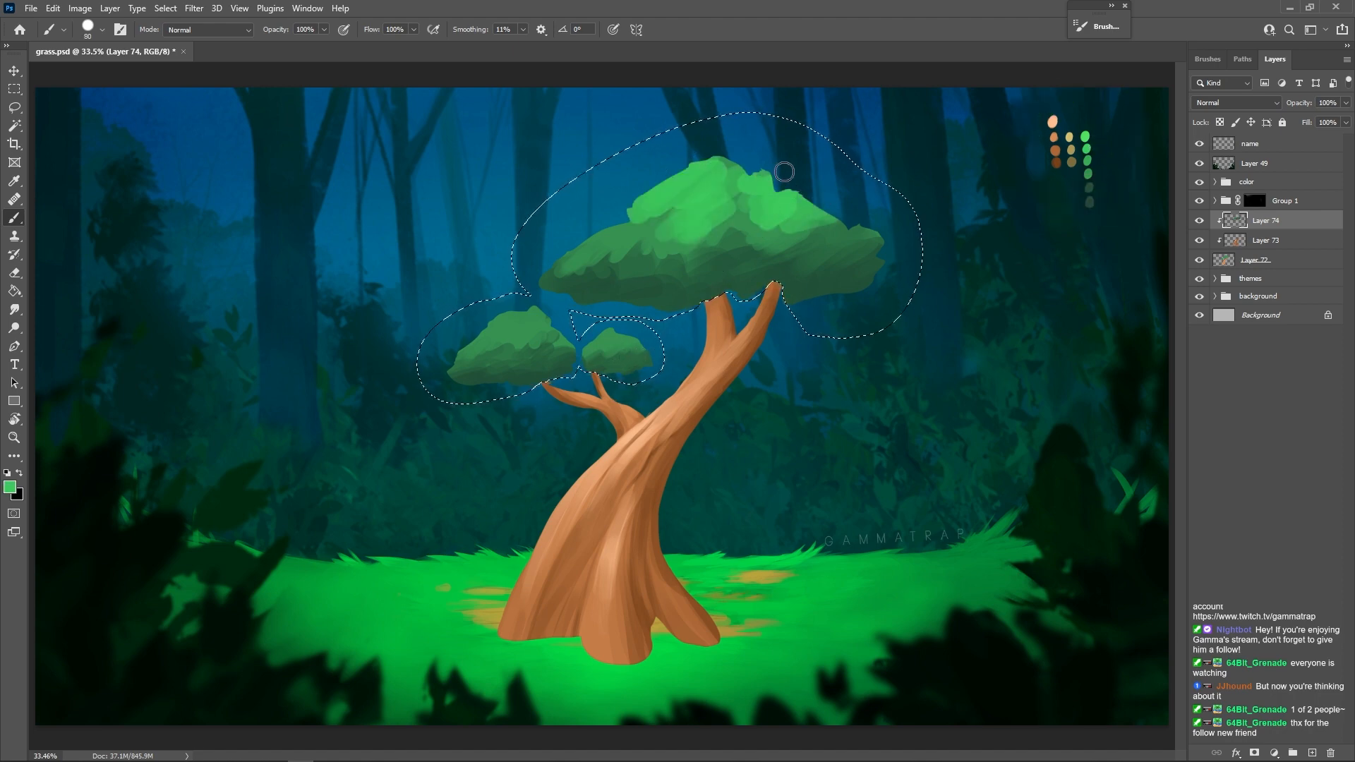
{"action": "key", "text": "bracketright"}
{"action": "left_click_drag", "start_coordinate": [834, 215], "coordinate": [527, 259]}
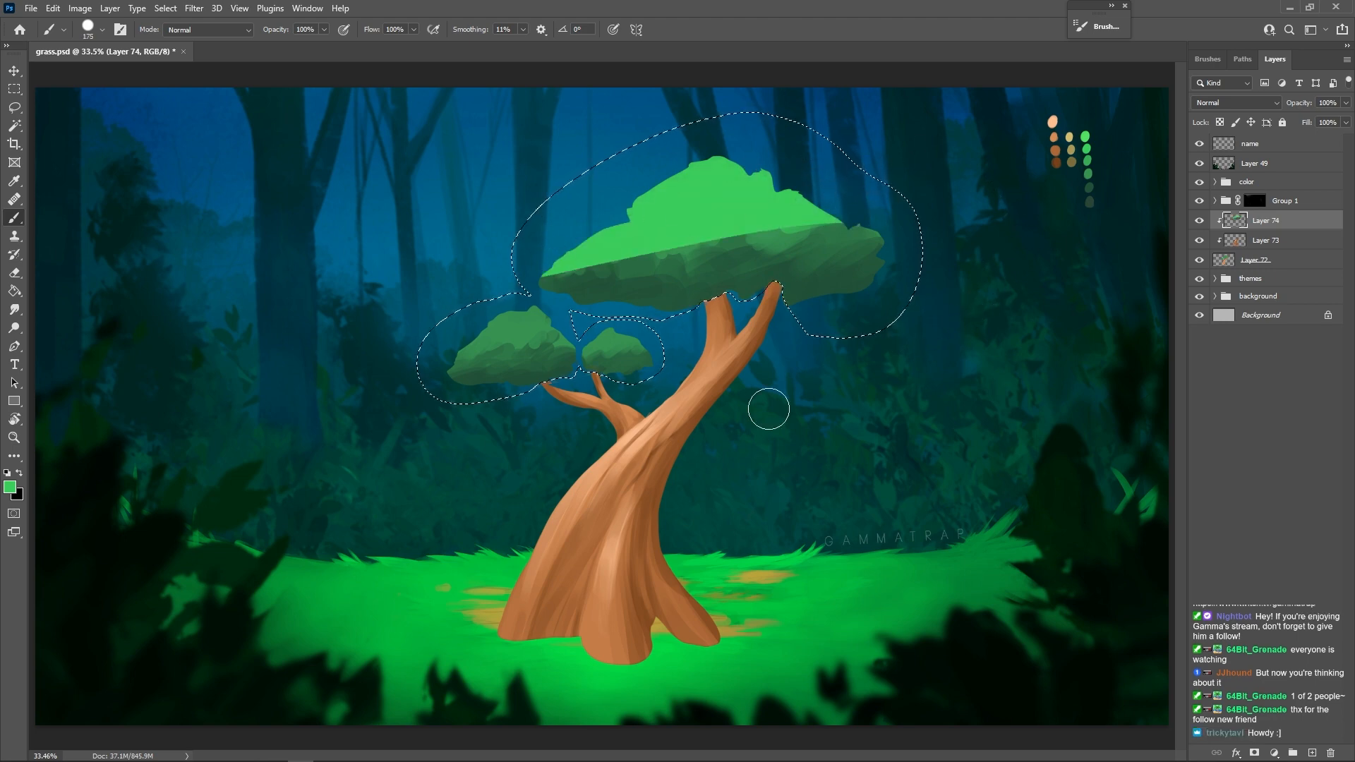
{"action": "key", "text": "ctrl+z"}
- Add bright green highlights to the tops of the two smaller foliage clumps, reducing the brush from 70 px to 45 px
{"action": "key", "text": "bracketleft"}
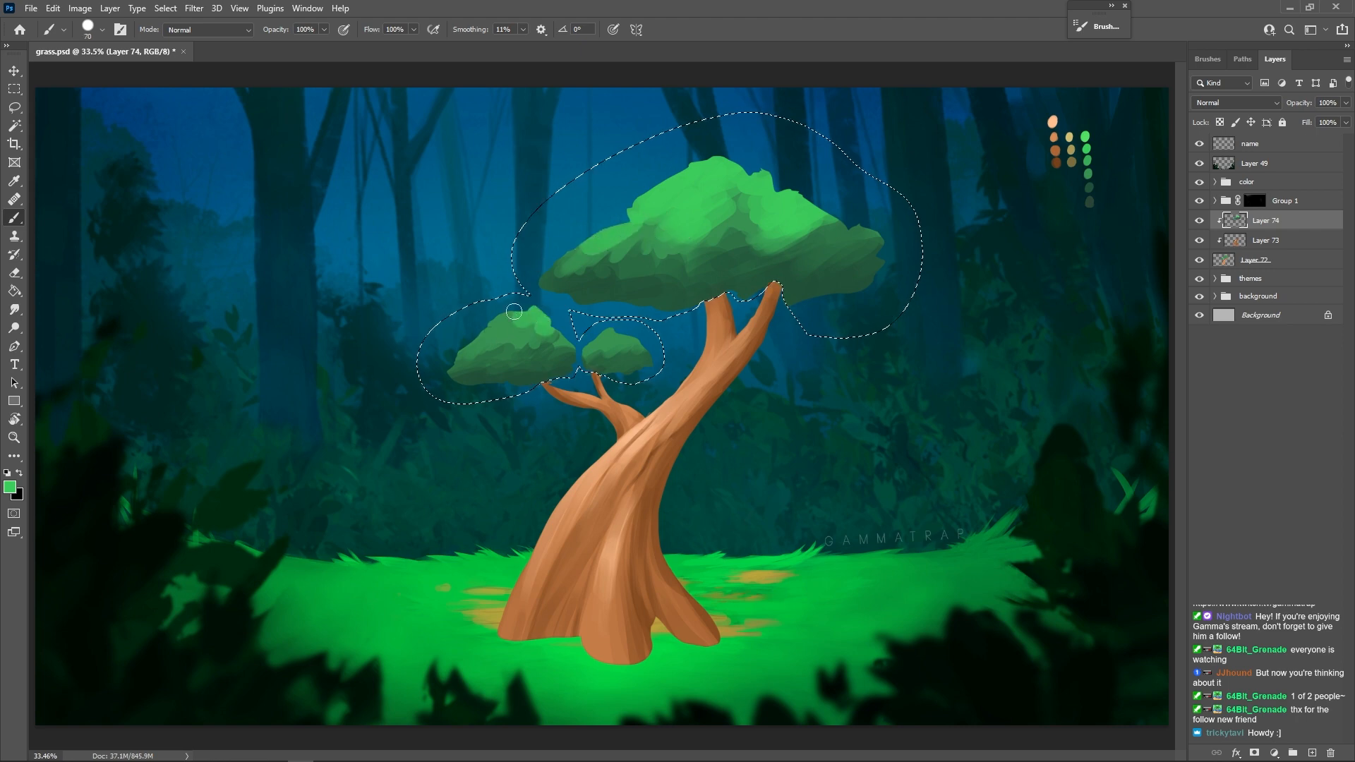
{"action": "left_click", "coordinate": [529, 329], "text": "alt"}
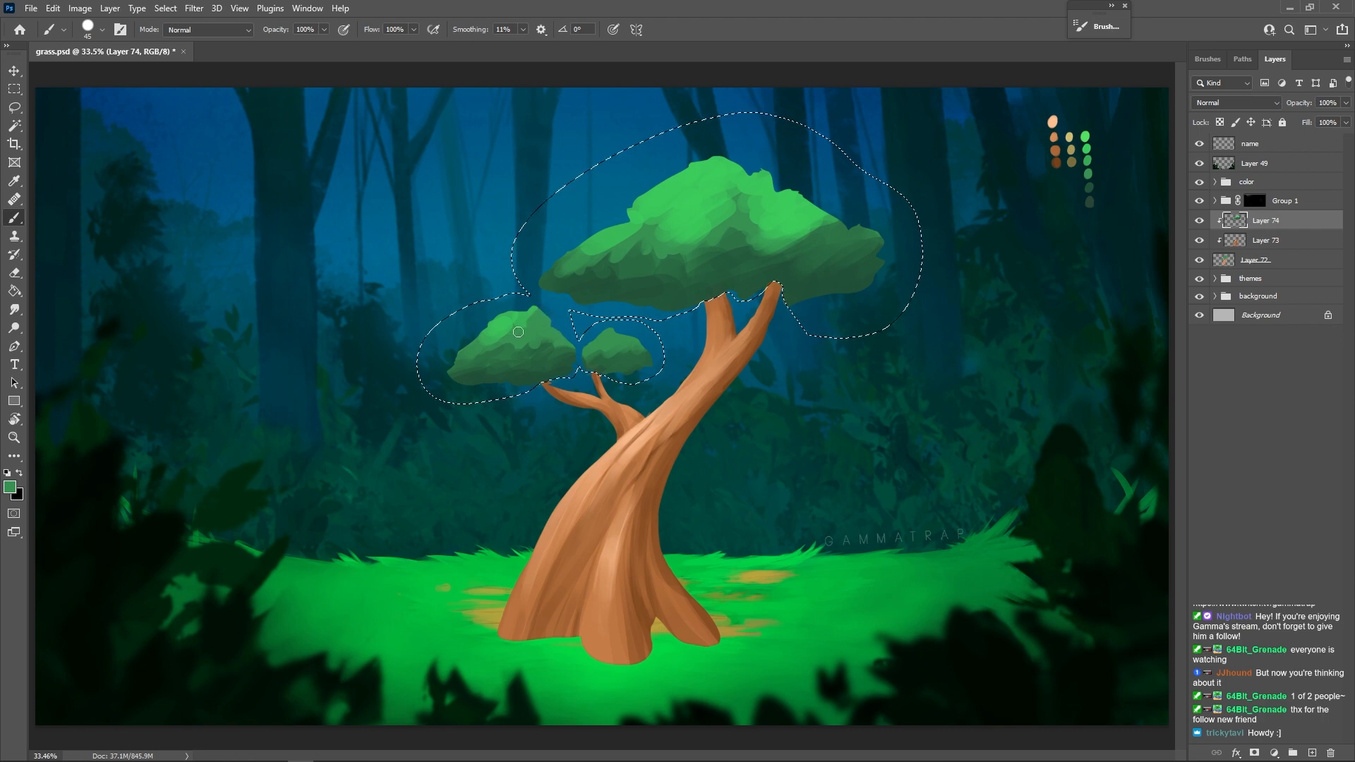
{"action": "left_click", "coordinate": [615, 341], "text": "alt"}
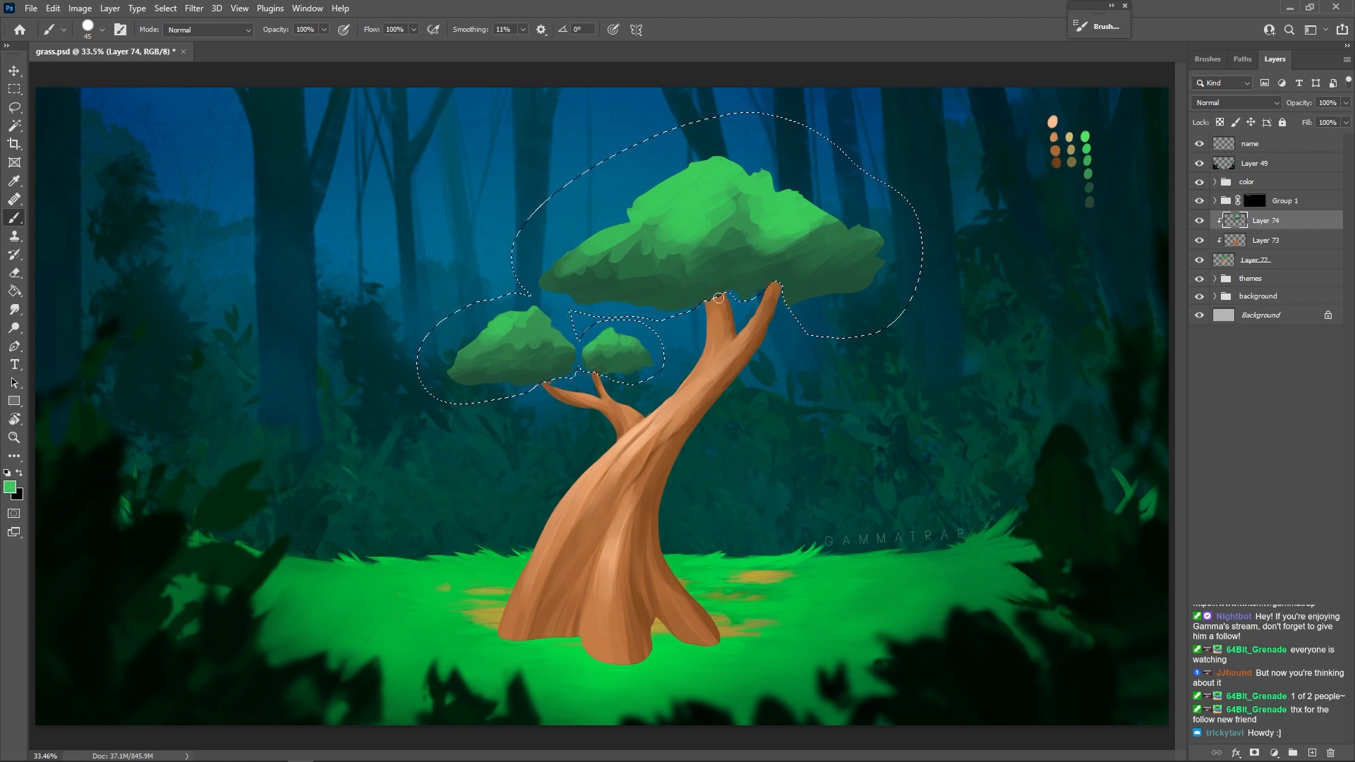
- Break up the highlights in the middle of the large clump with sampled mid greens at about 40 px
{"action": "left_click", "coordinate": [716, 274], "text": "alt"}
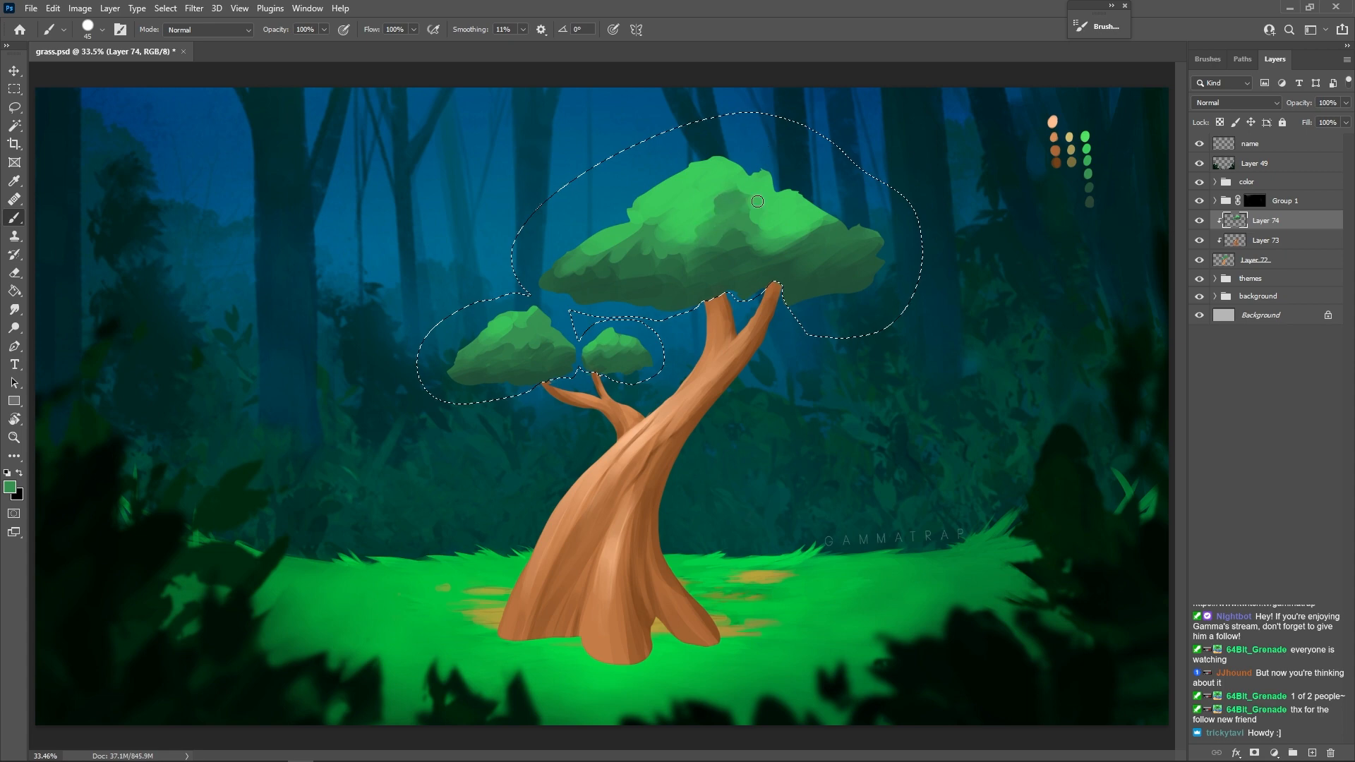
{"action": "key", "text": "bracketleft"}
{"action": "key", "text": "bracketleft"}
{"action": "key", "text": "bracketleft"}
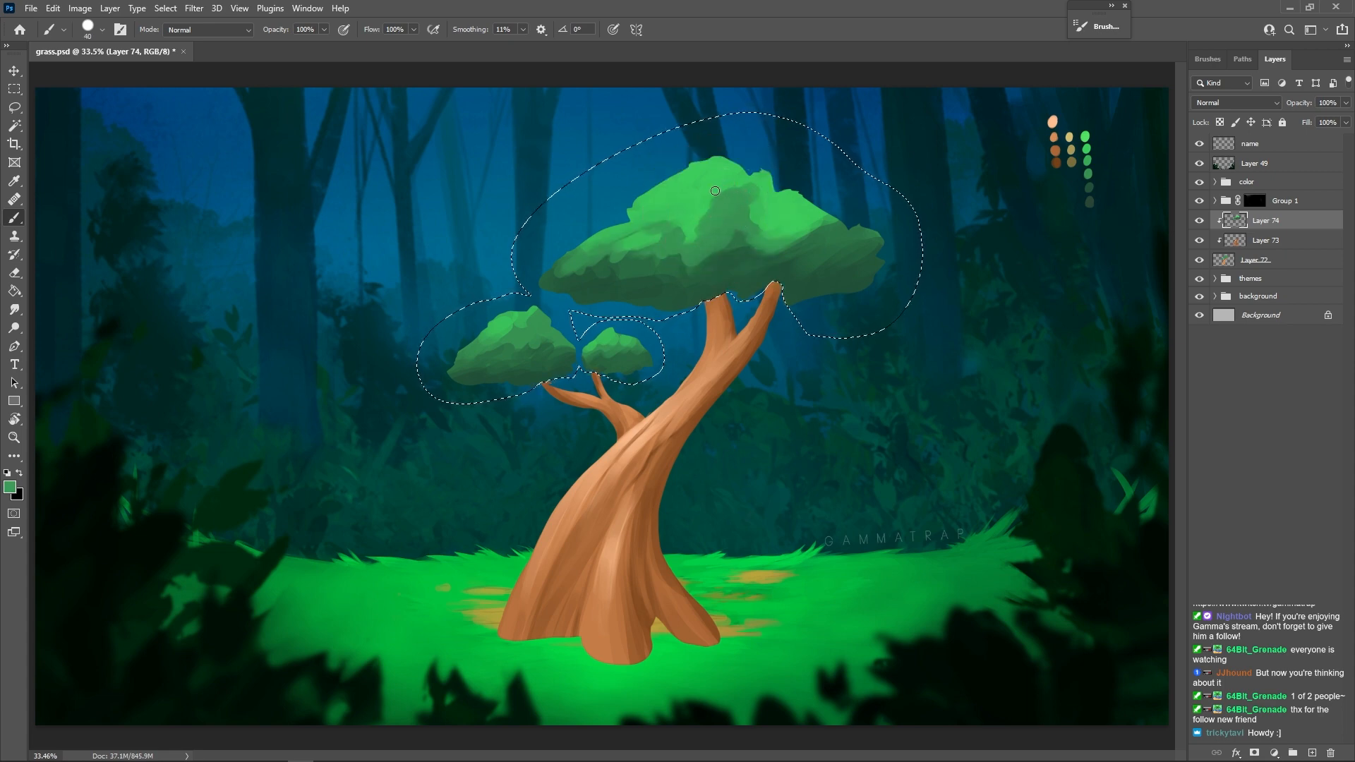
{"action": "left_click_drag", "start_coordinate": [712, 199], "coordinate": [727, 214]}
{"action": "left_click", "coordinate": [707, 205], "text": "alt"}
{"action": "left_click", "coordinate": [733, 220], "text": "alt"}
{"action": "left_click", "coordinate": [724, 211], "text": "alt"}
{"action": "left_click", "coordinate": [715, 224], "text": "alt"}
- Work sampled greens into the smallest clump and the left side of the large clump with a smaller brush
{"action": "left_click", "coordinate": [639, 347], "text": "alt"}
{"action": "left_click", "coordinate": [632, 333], "text": "alt"}
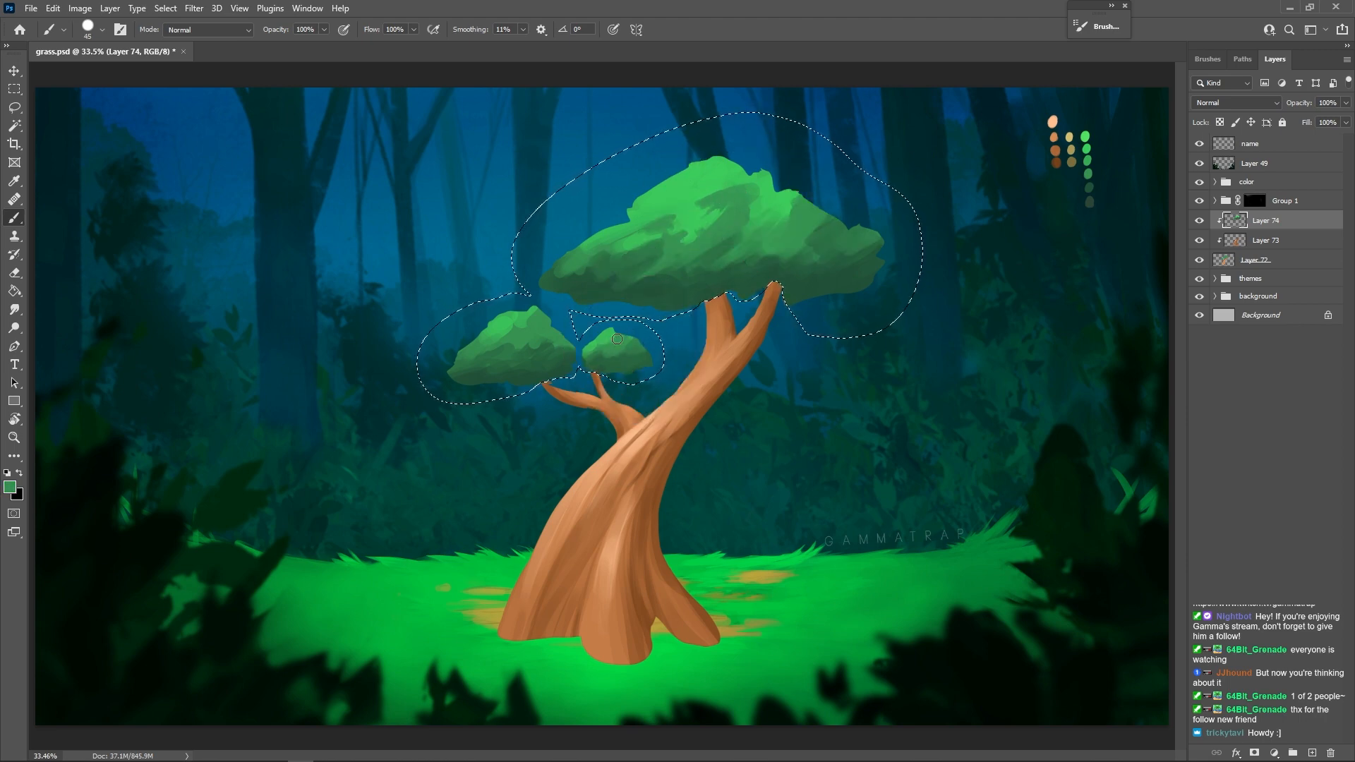
{"action": "left_click", "coordinate": [647, 245], "text": "alt"}
{"action": "key", "text": "bracketleft"}
{"action": "key", "text": "bracketleft"}
{"action": "key", "text": "bracketleft"}
{"action": "key", "text": "bracketleft"}
{"action": "key", "text": "bracketleft"}
- Refine the leaf texture on the left foliage clump with sampled light and mid greens at 30 px
{"action": "left_click", "coordinate": [521, 318], "text": "alt"}
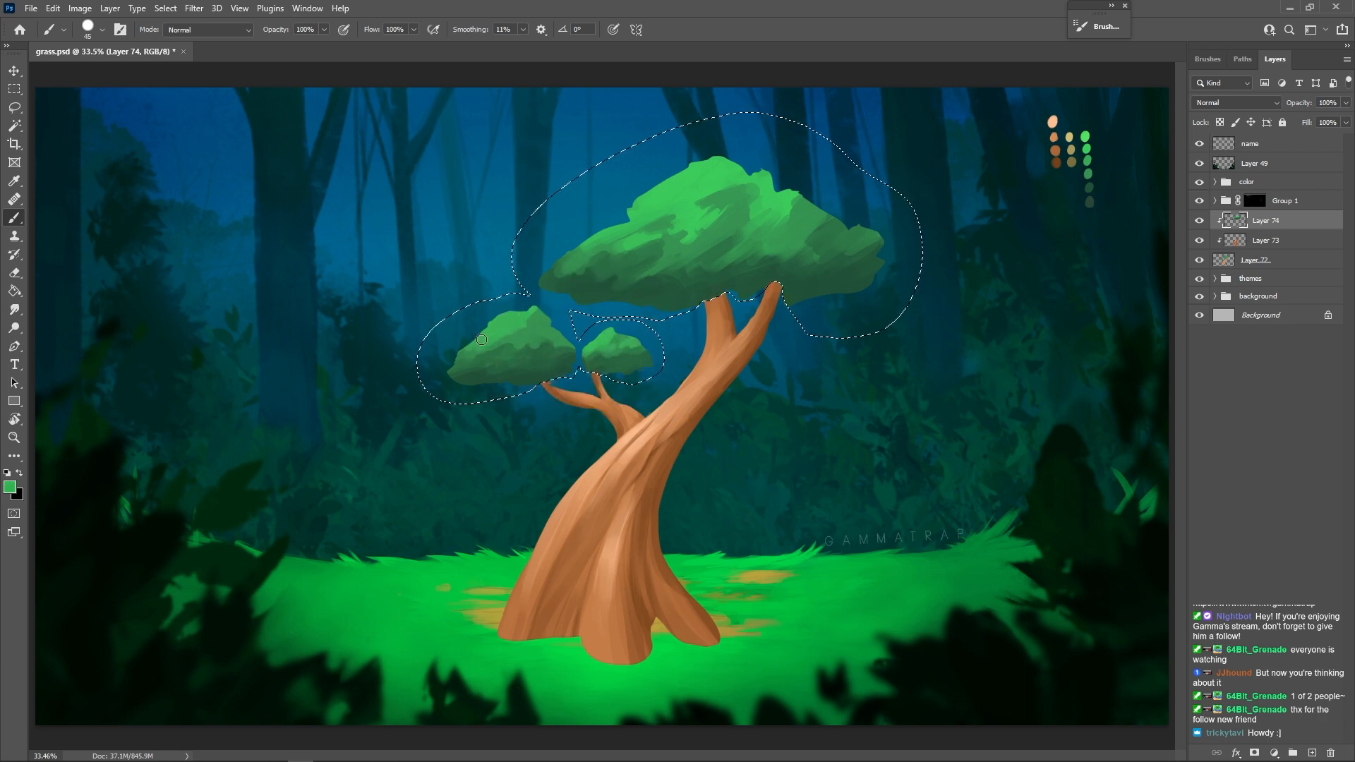
{"action": "left_click", "coordinate": [514, 323], "text": "alt"}
{"action": "left_click_drag", "start_coordinate": [516, 322], "coordinate": [549, 329]}
{"action": "left_click", "coordinate": [547, 326], "text": "alt"}
{"action": "left_click", "coordinate": [546, 333], "text": "alt"}
{"action": "left_click", "coordinate": [547, 331], "text": "alt"}
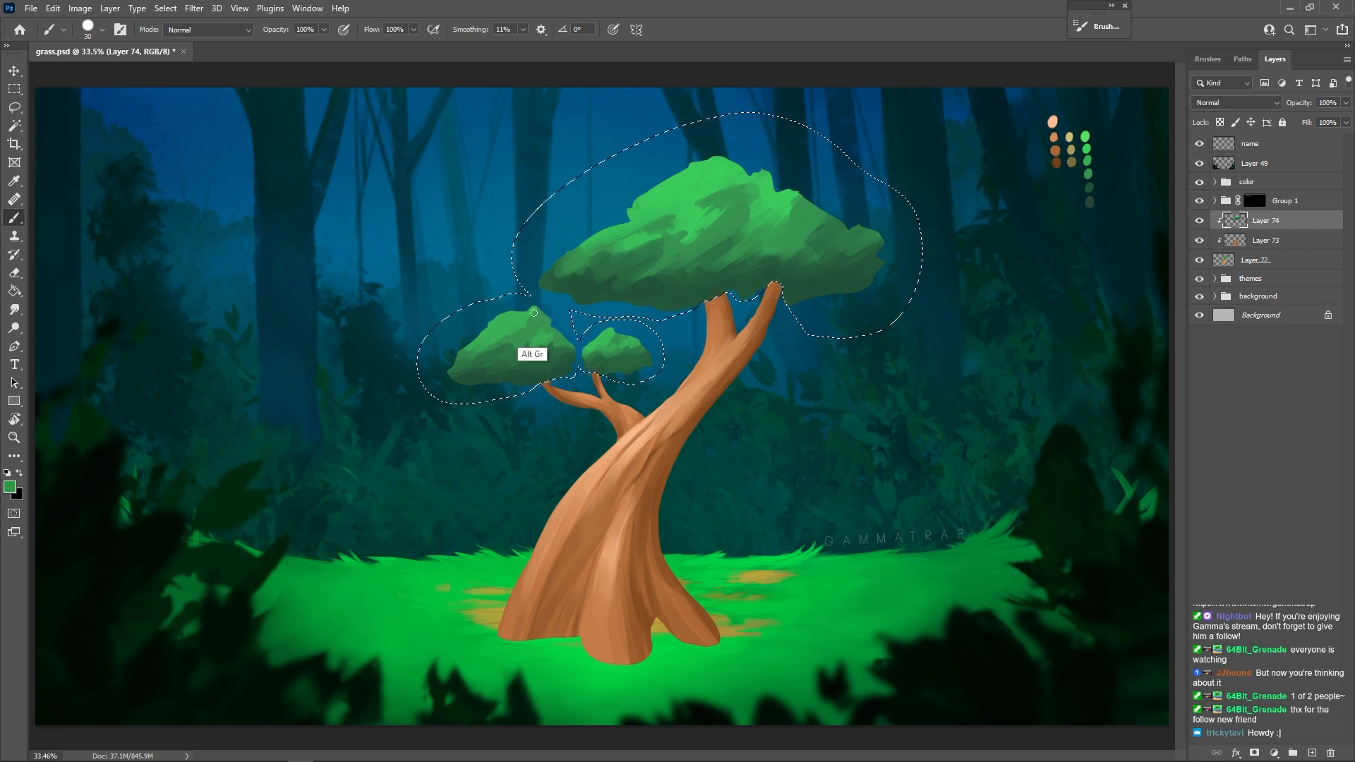
{"action": "left_click", "coordinate": [518, 340], "text": "alt"}
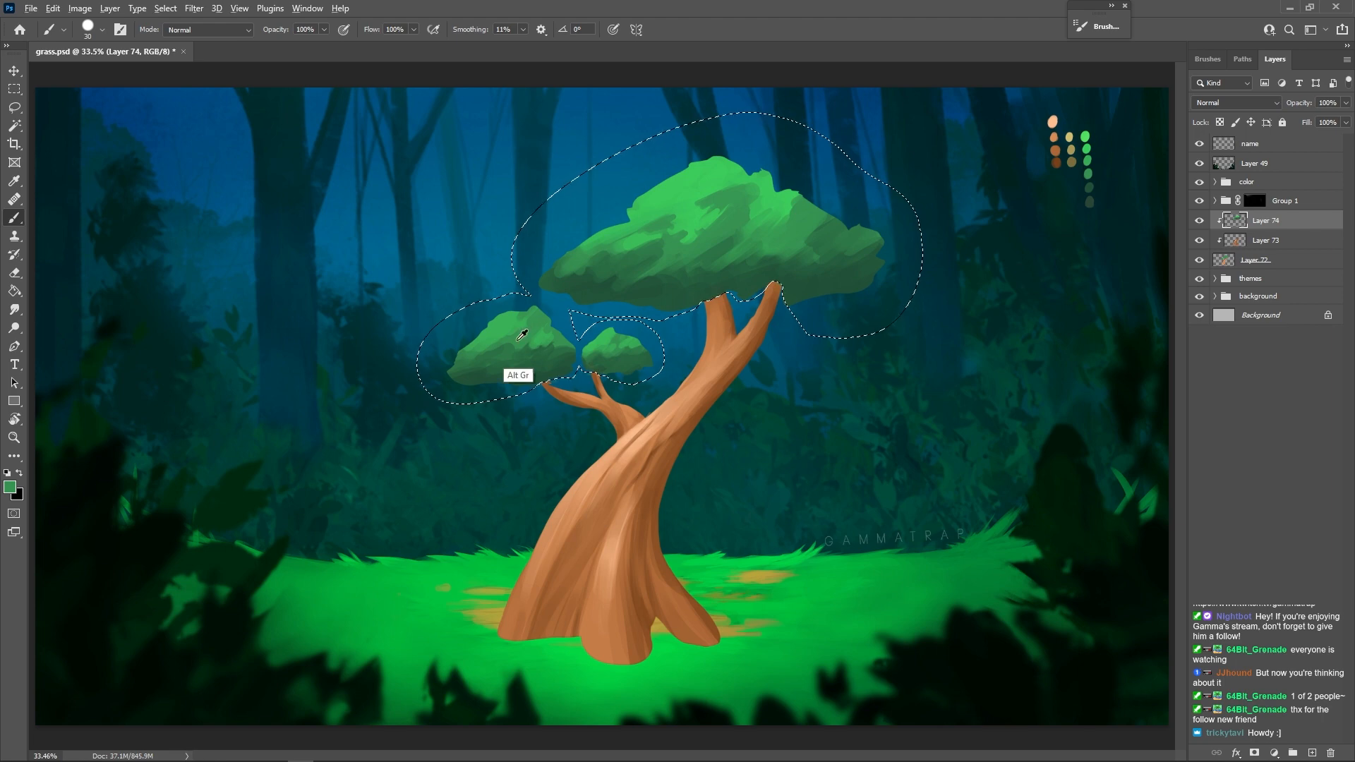
{"action": "left_click", "coordinate": [513, 321], "text": "alt"}
{"action": "key", "text": "bracketleft"}
{"action": "key", "text": "bracketleft"}
{"action": "key", "text": "bracketright"}
{"action": "key", "text": "bracketright"}
{"action": "key", "text": "bracketright"}
{"action": "key", "text": "bracketright"}
{"action": "key", "text": "bracketright"}
{"action": "key", "text": "bracketright"}
{"action": "key", "text": "bracketright"}
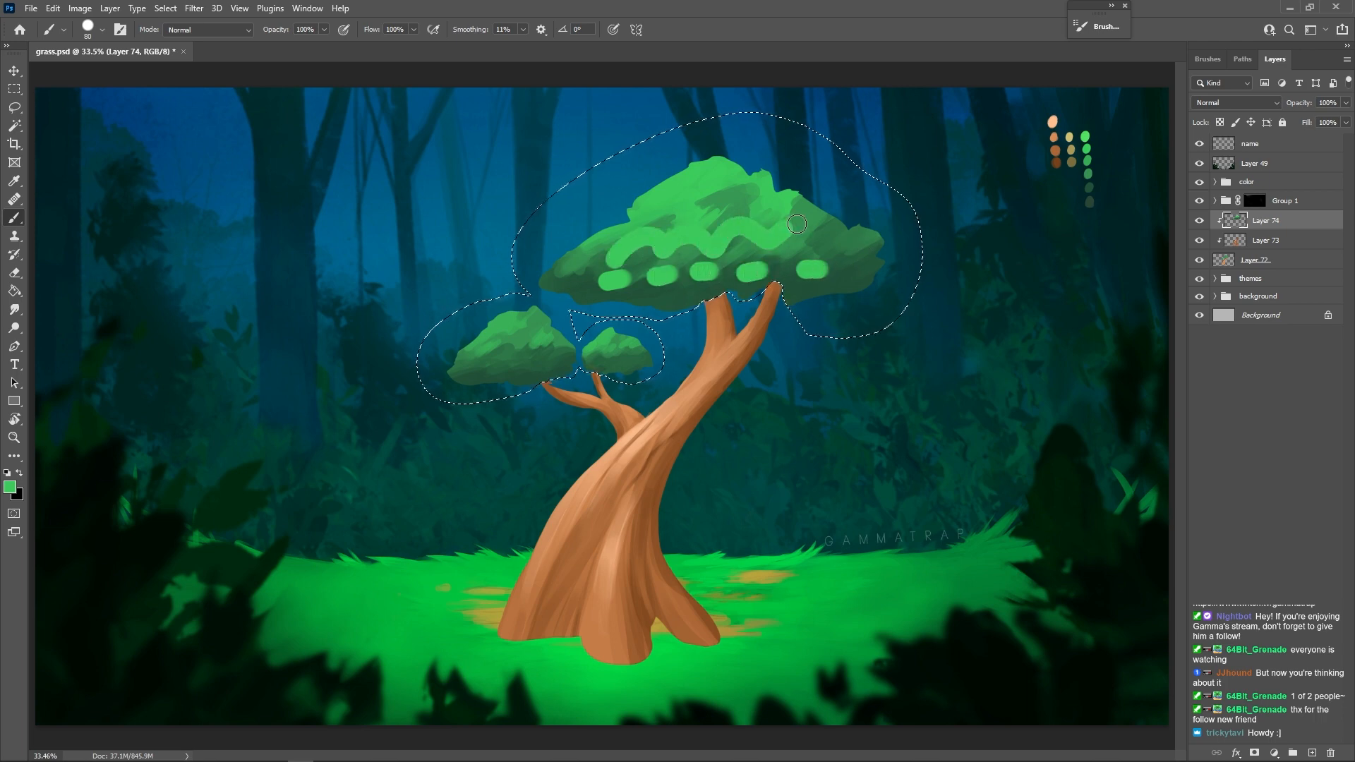
{"action": "key", "text": "ctrl+z"}
{"action": "key", "text": "ctrl+z"}
{"action": "key", "text": "ctrl+z"}
{"action": "key", "text": "ctrl+z"}
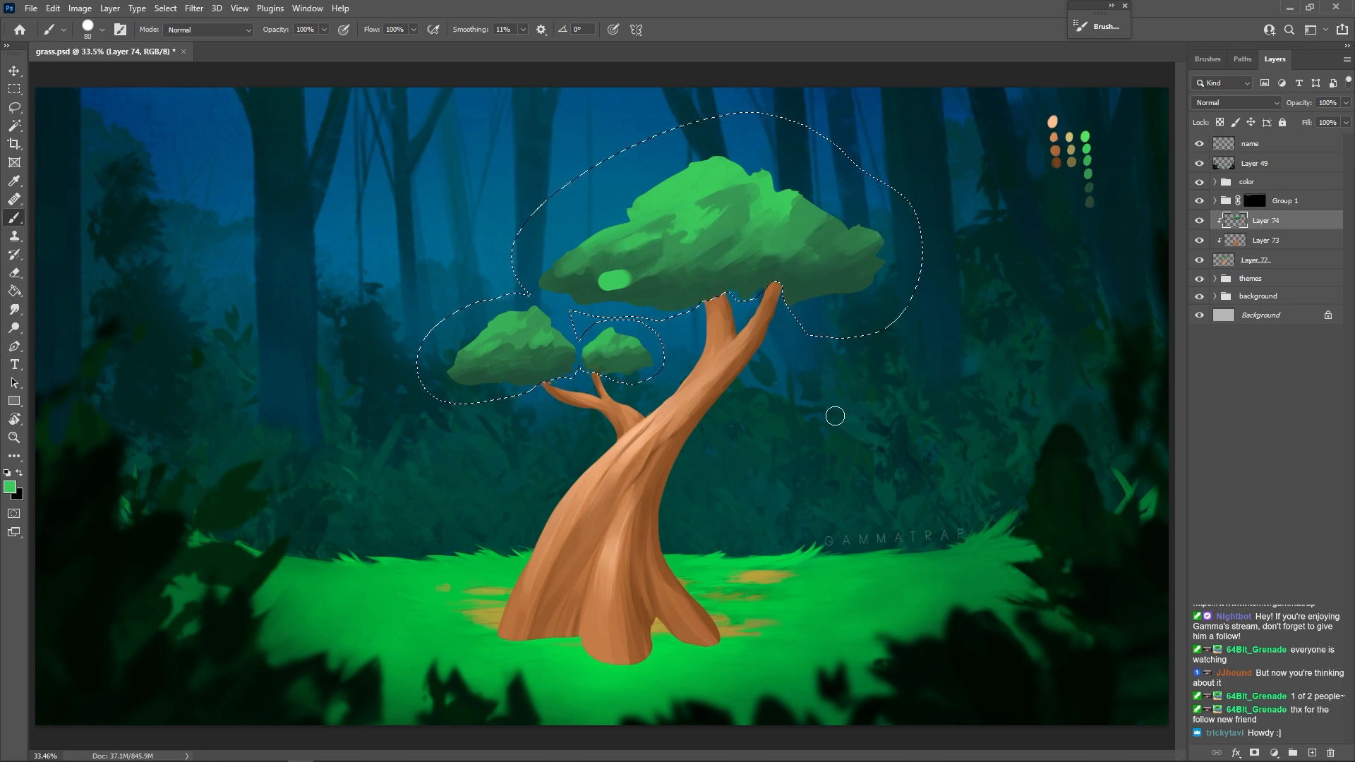
- Add fine leaf strokes to the smallest and left foliage clumps with sampled greens at 25 px
{"action": "key", "text": "bracketleft"}
{"action": "key", "text": "bracketleft"}
{"action": "left_click", "coordinate": [621, 337], "text": "alt"}
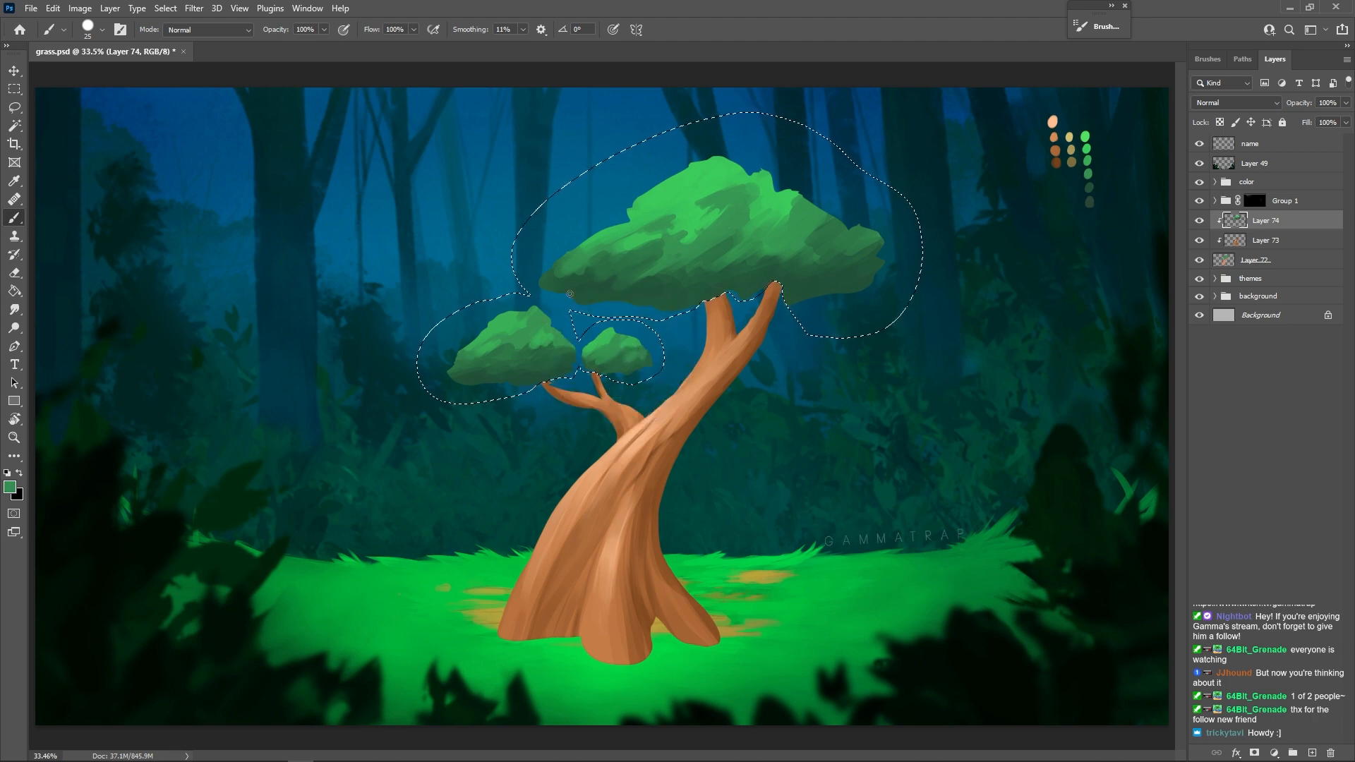
{"action": "left_click", "coordinate": [548, 333], "text": "alt"}
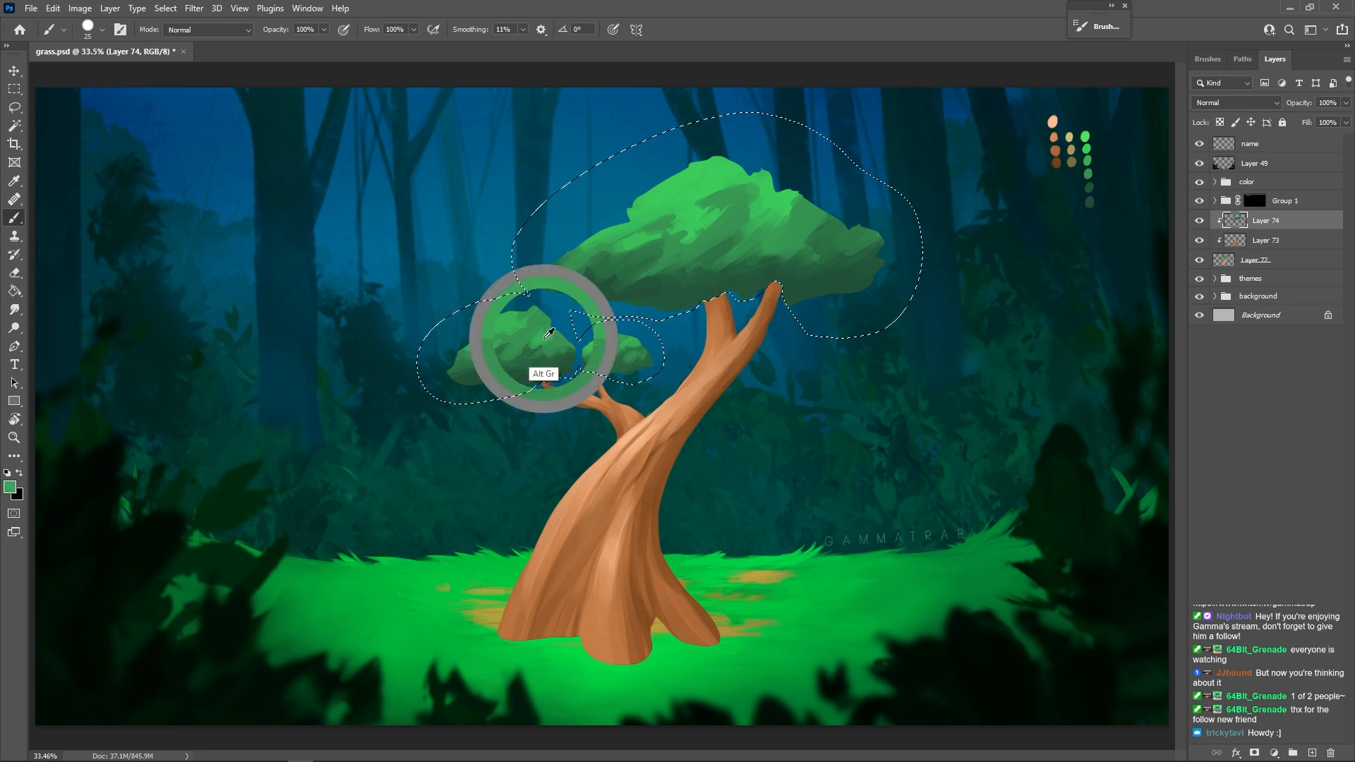
{"action": "left_click", "coordinate": [519, 376], "text": "alt"}
{"action": "left_click", "coordinate": [520, 369], "text": "alt"}
{"action": "left_click", "coordinate": [522, 360], "text": "alt"}
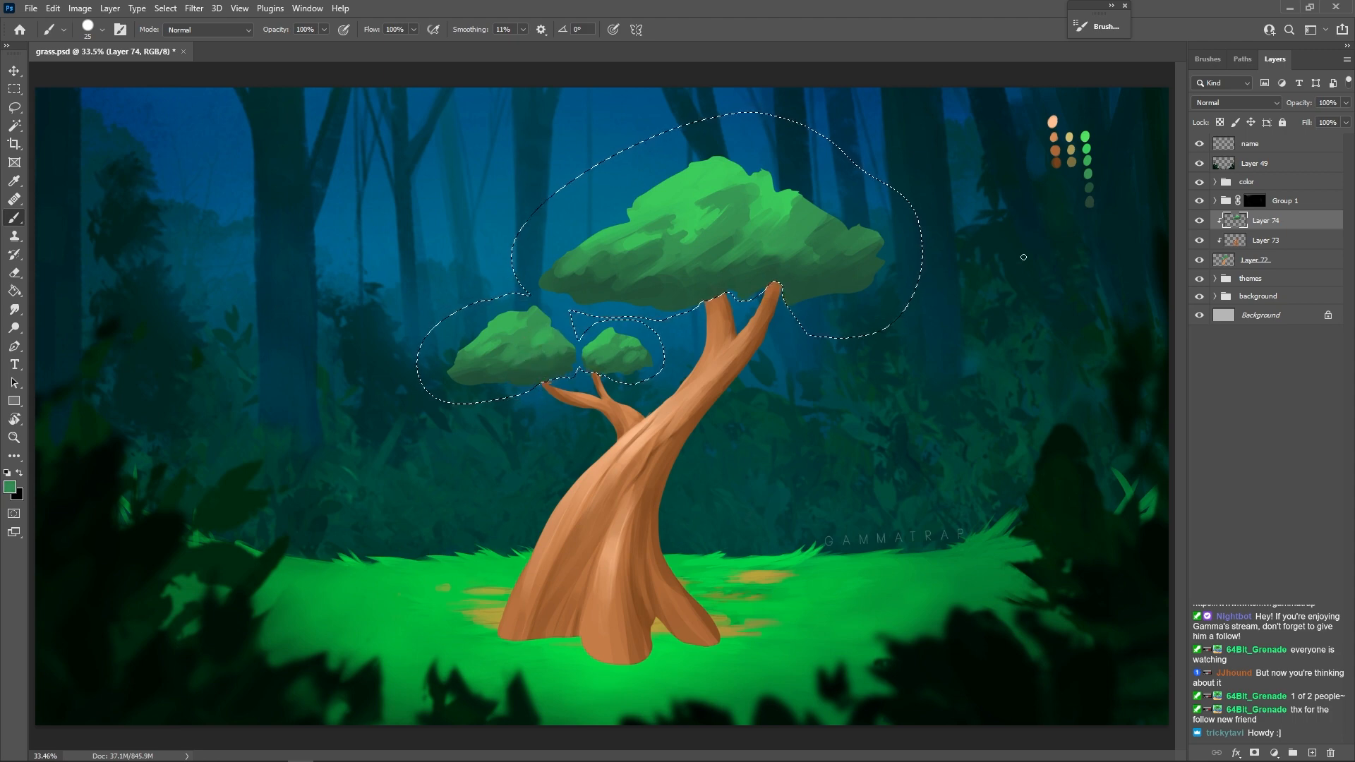
- Paint the lightest palette green onto the large clump's upper areas and blend it with sampled greens at 50 px
{"action": "left_click", "coordinate": [1084, 134], "text": "alt"}
{"action": "key", "text": "bracketright"}
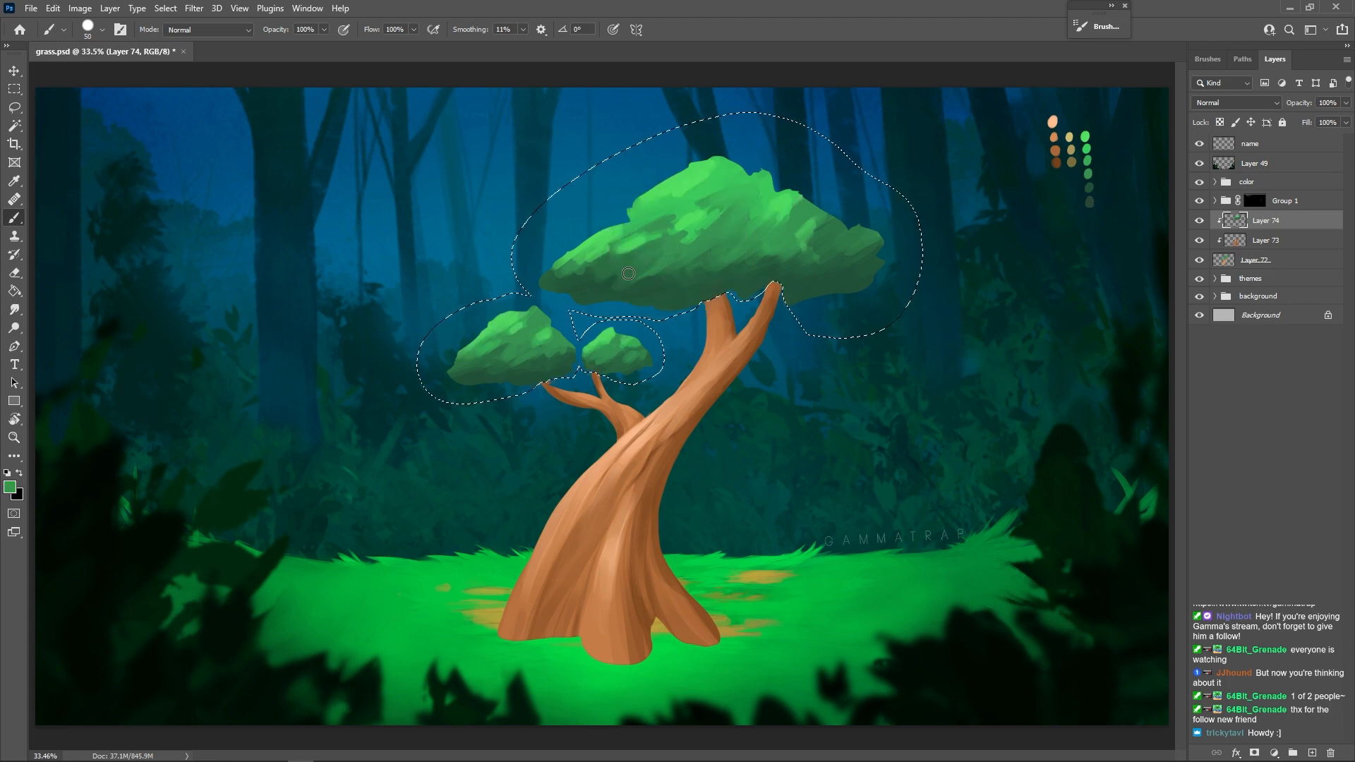
{"action": "left_click_drag", "start_coordinate": [658, 240], "coordinate": [633, 252]}
{"action": "left_click", "coordinate": [642, 236], "text": "alt"}
{"action": "left_click", "coordinate": [695, 247], "text": "alt"}
{"action": "left_click", "coordinate": [714, 252], "text": "alt"}
{"action": "left_click", "coordinate": [774, 213], "text": "alt"}
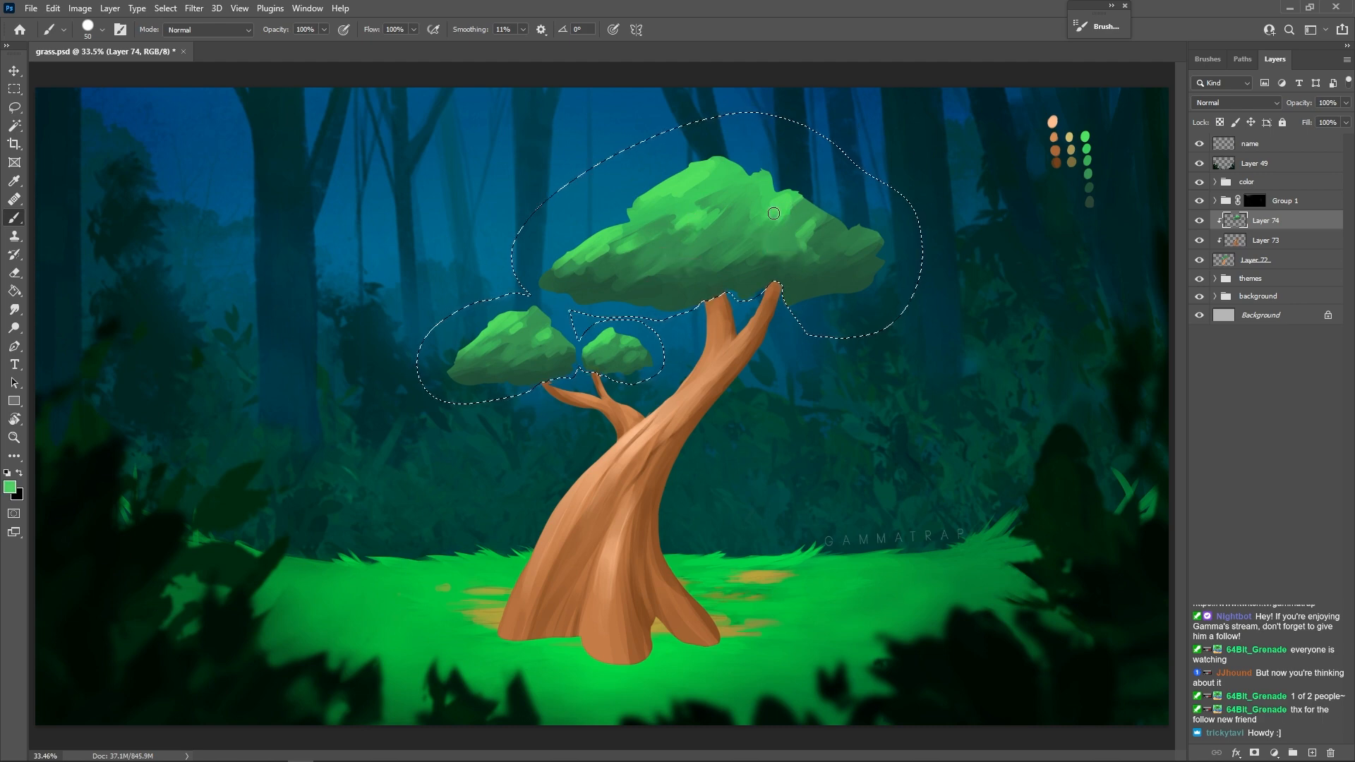
- Blend the light and shadow strokes on the right side of the large clump with sampled greens
{"action": "left_click", "coordinate": [785, 231], "text": "alt"}
{"action": "left_click_drag", "start_coordinate": [813, 207], "coordinate": [765, 274]}
{"action": "left_click", "coordinate": [824, 218], "text": "alt"}
{"action": "left_click", "coordinate": [822, 236], "text": "alt"}
{"action": "left_click", "coordinate": [779, 264], "text": "alt"}
{"action": "left_click", "coordinate": [780, 243], "text": "alt"}
{"action": "left_click", "coordinate": [783, 258], "text": "alt"}
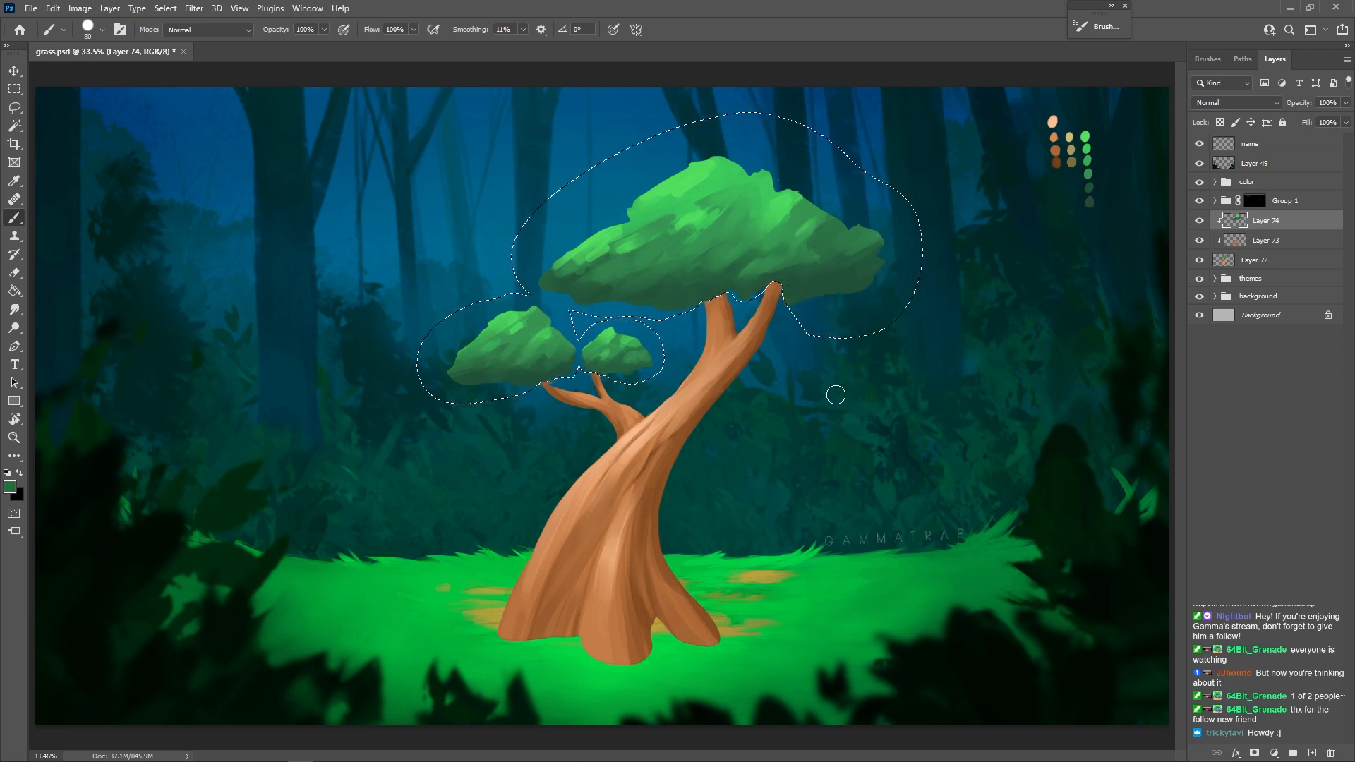
- On Layer 73, clear the selection and shade the upper branches under the foliage with dark palette brown at 100 px
{"action": "left_click", "coordinate": [1290, 244]}
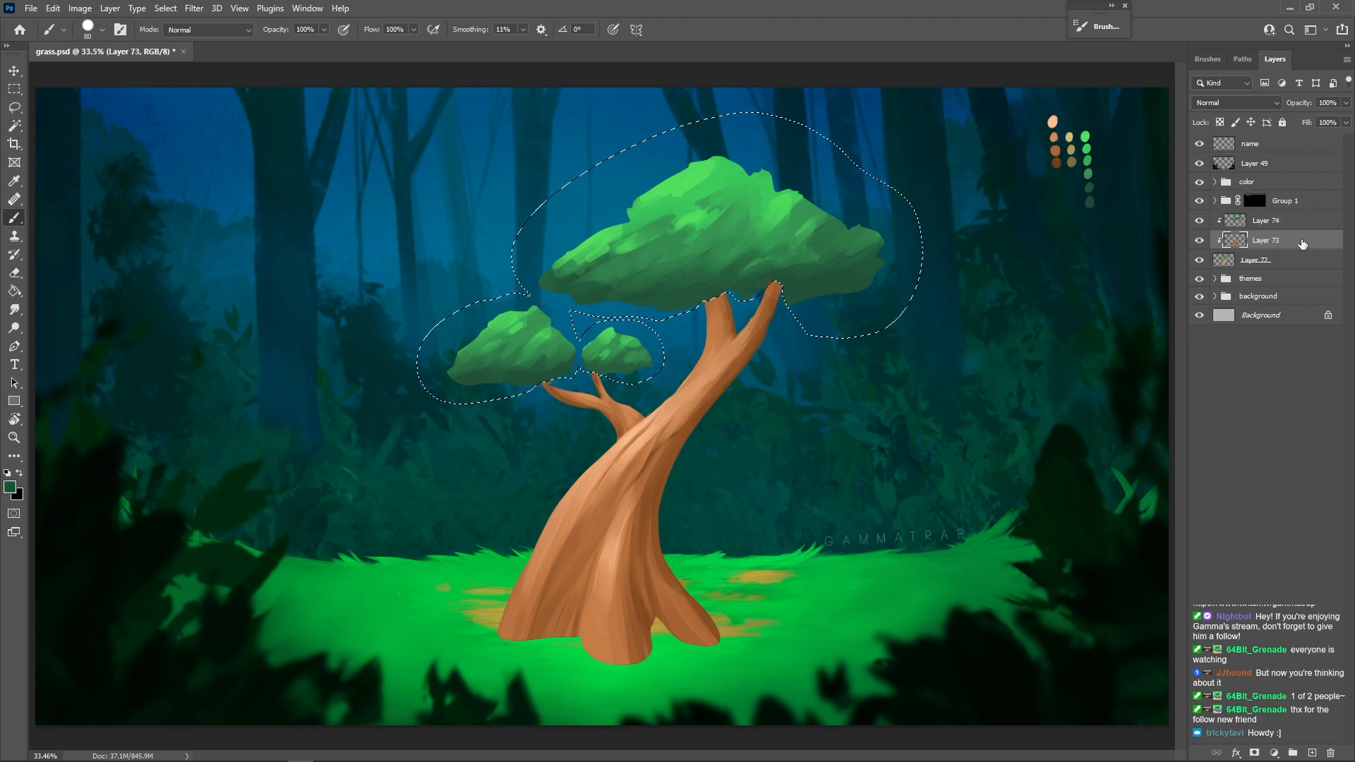
{"action": "key", "text": "m"}
{"action": "left_click", "coordinate": [1056, 354]}
{"action": "key", "text": "b"}
{"action": "left_click", "coordinate": [1056, 162], "text": "alt"}
{"action": "key", "text": "bracketright"}
{"action": "key", "text": "bracketright"}
{"action": "key", "text": "bracketright"}
{"action": "key", "text": "bracketright"}
{"action": "key", "text": "bracketright"}
{"action": "left_click_drag", "start_coordinate": [778, 264], "coordinate": [762, 305]}
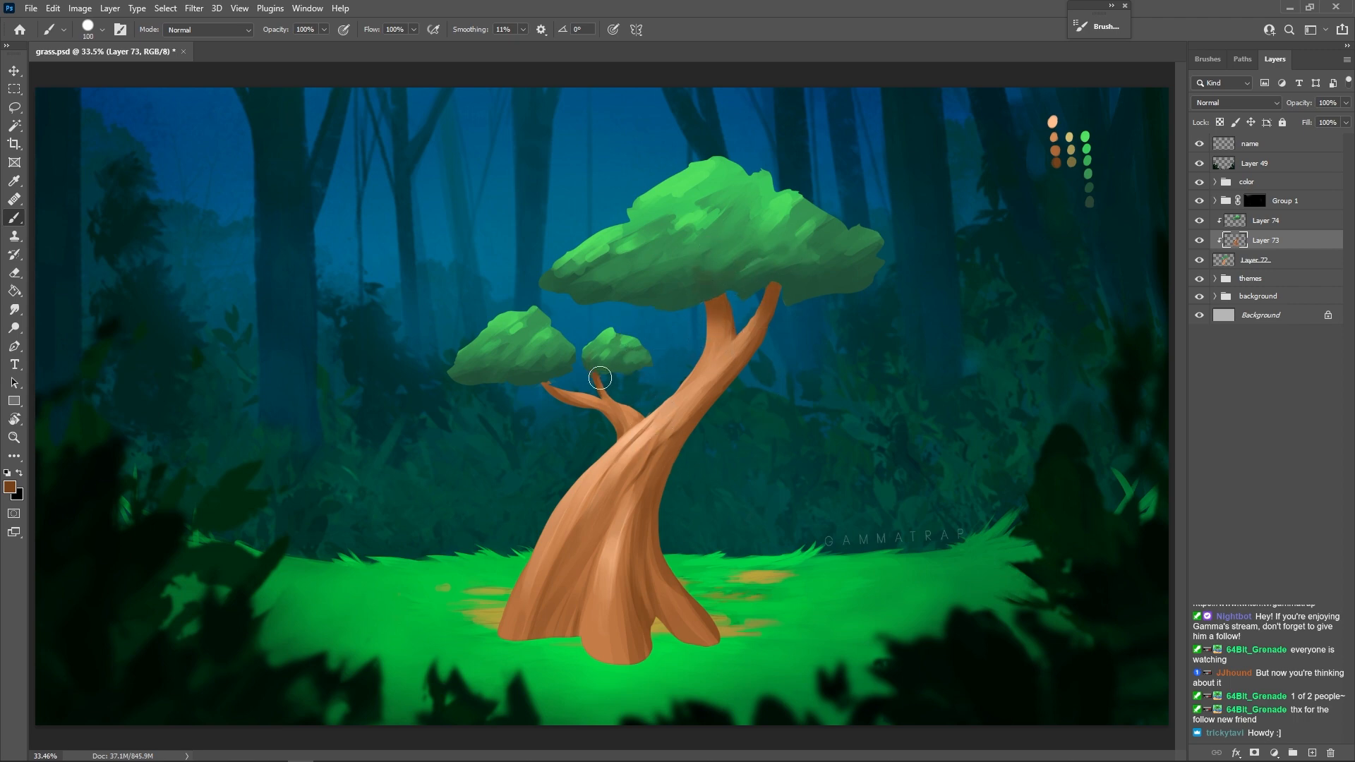
- Deepen the brown shading on the branches with brush sizes from 125 px down to 70 px
{"action": "key", "text": "bracketright"}
{"action": "key", "text": "bracketright"}
{"action": "key", "text": "bracketleft"}
{"action": "key", "text": "bracketleft"}
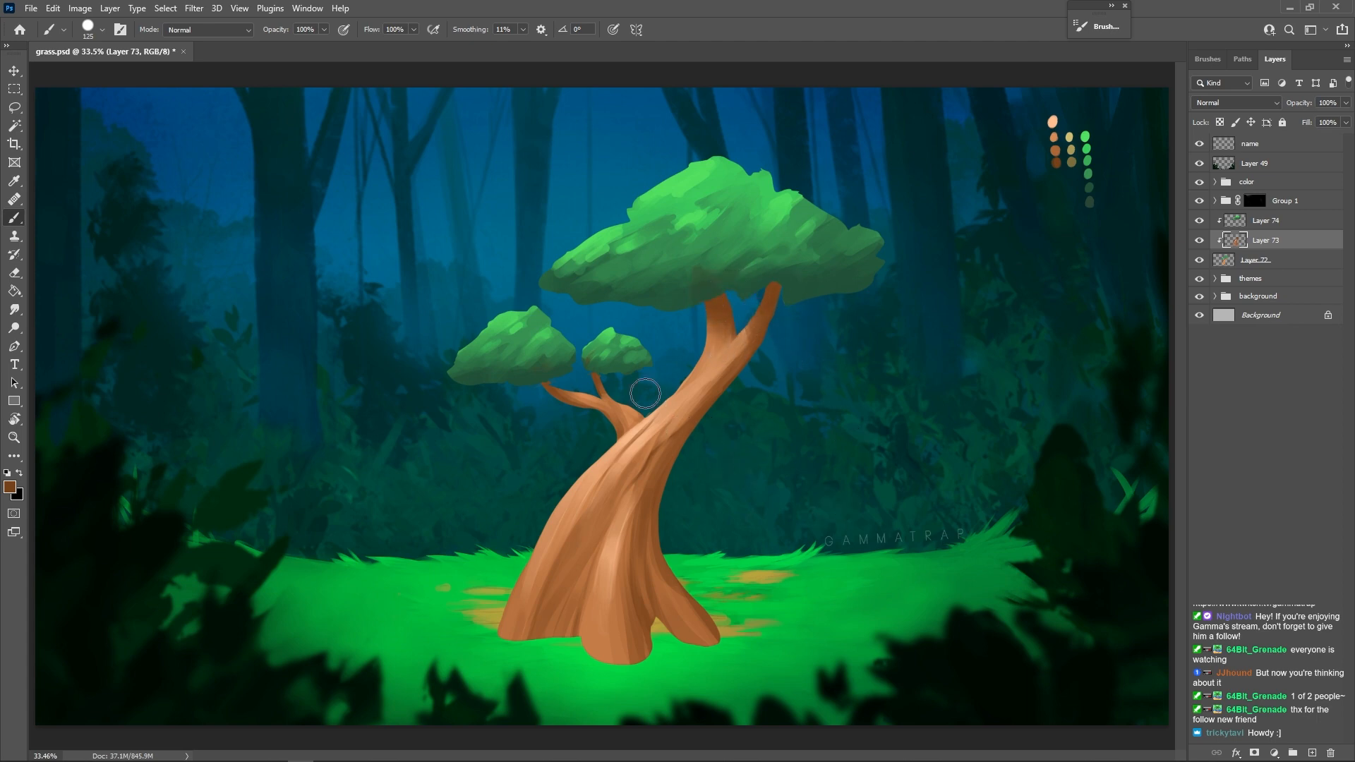
{"action": "key", "text": "bracketleft"}
{"action": "key", "text": "bracketleft"}
{"action": "key", "text": "bracketleft"}
{"action": "key", "text": "bracketleft"}
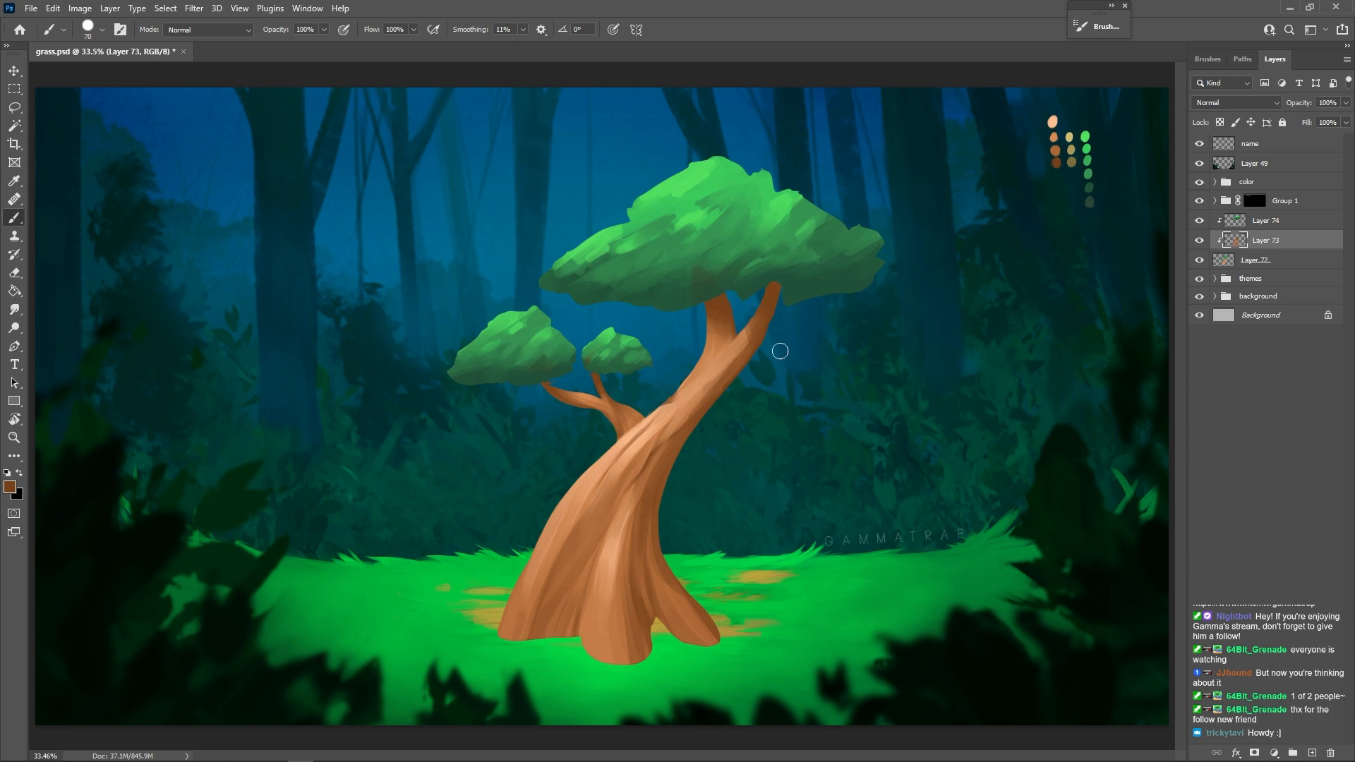
- Add a clipped layer above the foliage shading and soften where the branches meet the leaves with sampled colors
{"action": "key", "text": "ctrl+shift+alt+n"}
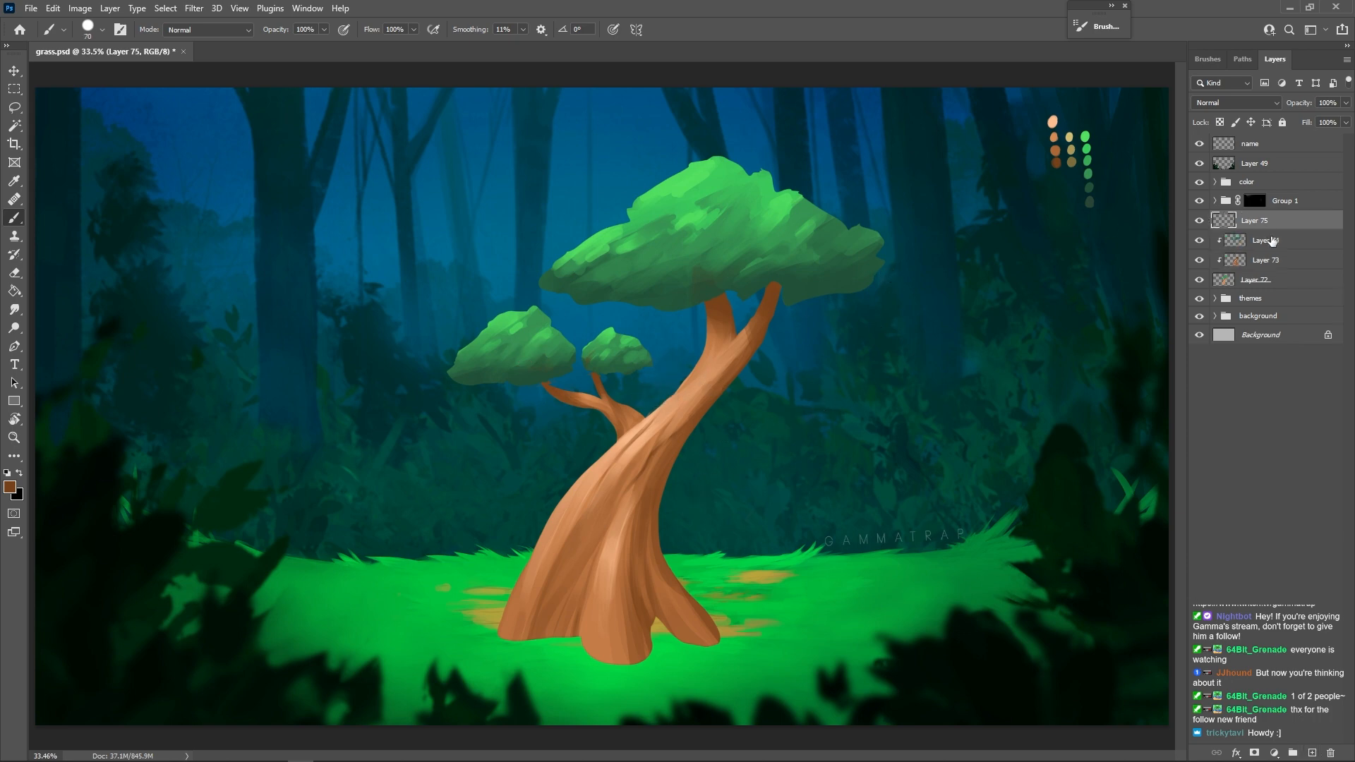
{"action": "right_click", "coordinate": [1260, 224]}
{"action": "left_click", "coordinate": [1129, 432]}
{"action": "left_click", "coordinate": [783, 273], "text": "alt"}
{"action": "left_click", "coordinate": [771, 290], "text": "alt"}
{"action": "left_click", "coordinate": [722, 294], "text": "alt"}
{"action": "left_click", "coordinate": [548, 379], "text": "alt"}
{"action": "left_click", "coordinate": [699, 280], "text": "alt"}
- Create a new layer and paint thin hanging vines under the foliage with sampled dark green and a small brush
{"action": "left_click", "coordinate": [1313, 752]}
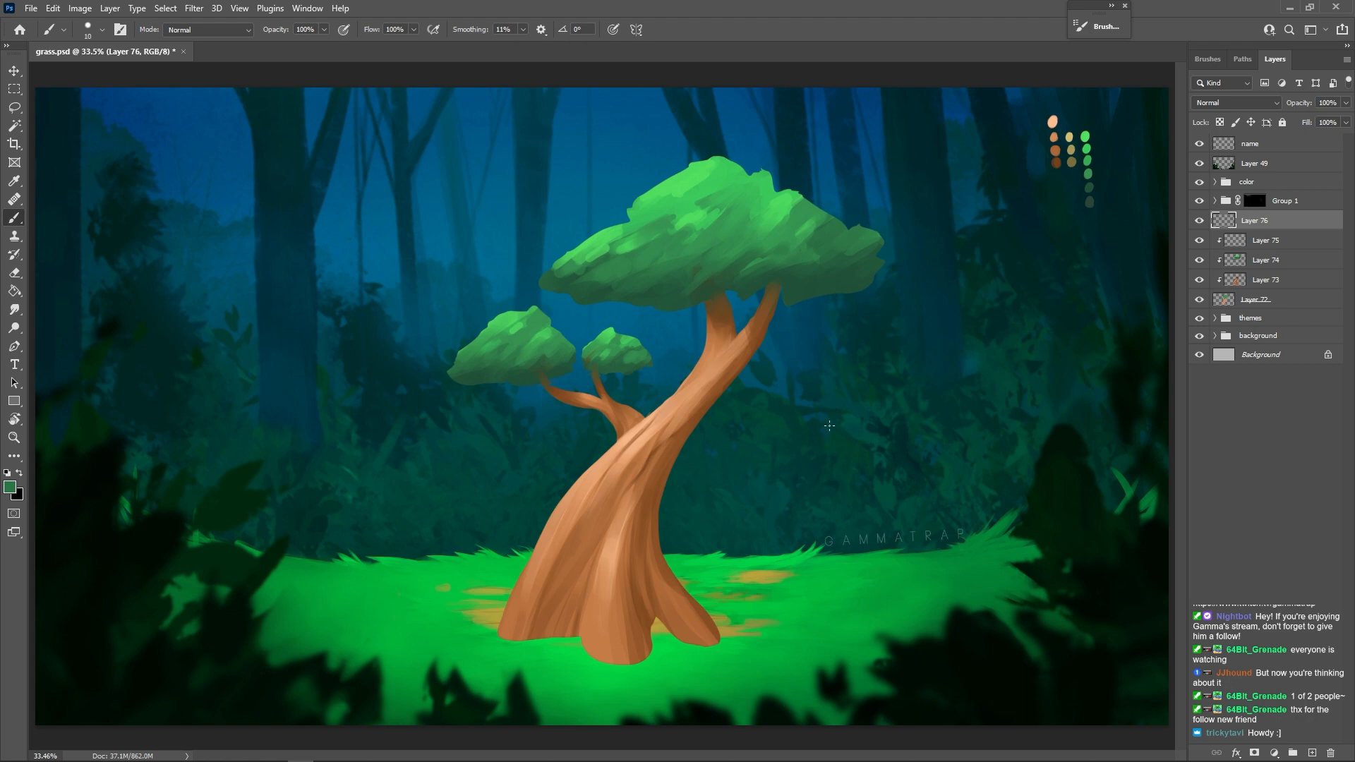
{"action": "left_click", "coordinate": [792, 298], "text": "alt"}
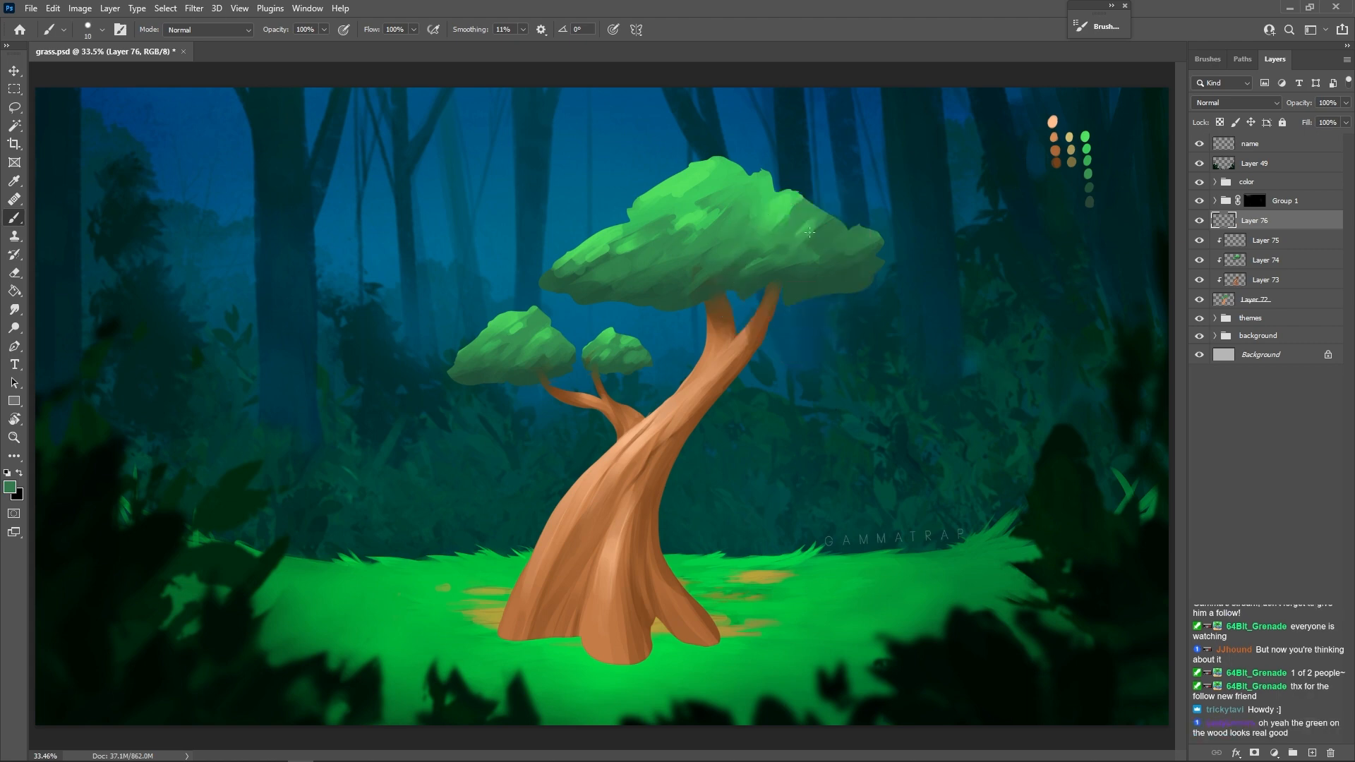
{"action": "key", "text": "bracketleft"}
{"action": "left_click_drag", "start_coordinate": [782, 282], "coordinate": [803, 283]}
{"action": "left_click_drag", "start_coordinate": [808, 284], "coordinate": [818, 280]}
{"action": "key", "text": "bracketleft"}
{"action": "key", "text": "bracketleft"}
{"action": "key", "text": "bracketright"}
{"action": "key", "text": "bracketright"}
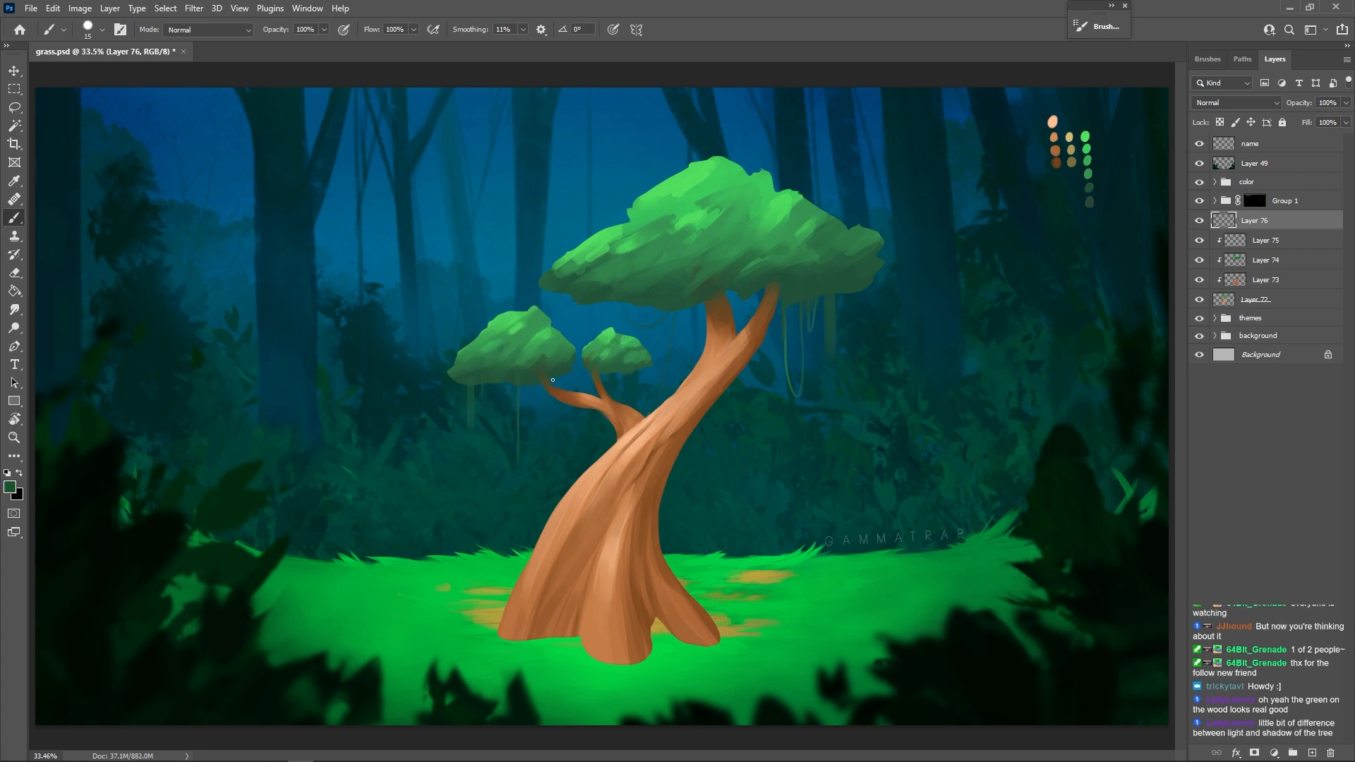
- Undo the last stroke and add darker vines and dark lower edges beneath the foliage clumps using sampled background green
{"action": "key", "text": "ctrl+z"}
{"action": "left_click", "coordinate": [497, 407], "text": "alt"}
{"action": "left_click_drag", "start_coordinate": [522, 383], "coordinate": [565, 368]}
{"action": "left_click_drag", "start_coordinate": [591, 363], "coordinate": [597, 366]}
{"action": "left_click_drag", "start_coordinate": [707, 296], "coordinate": [635, 297]}
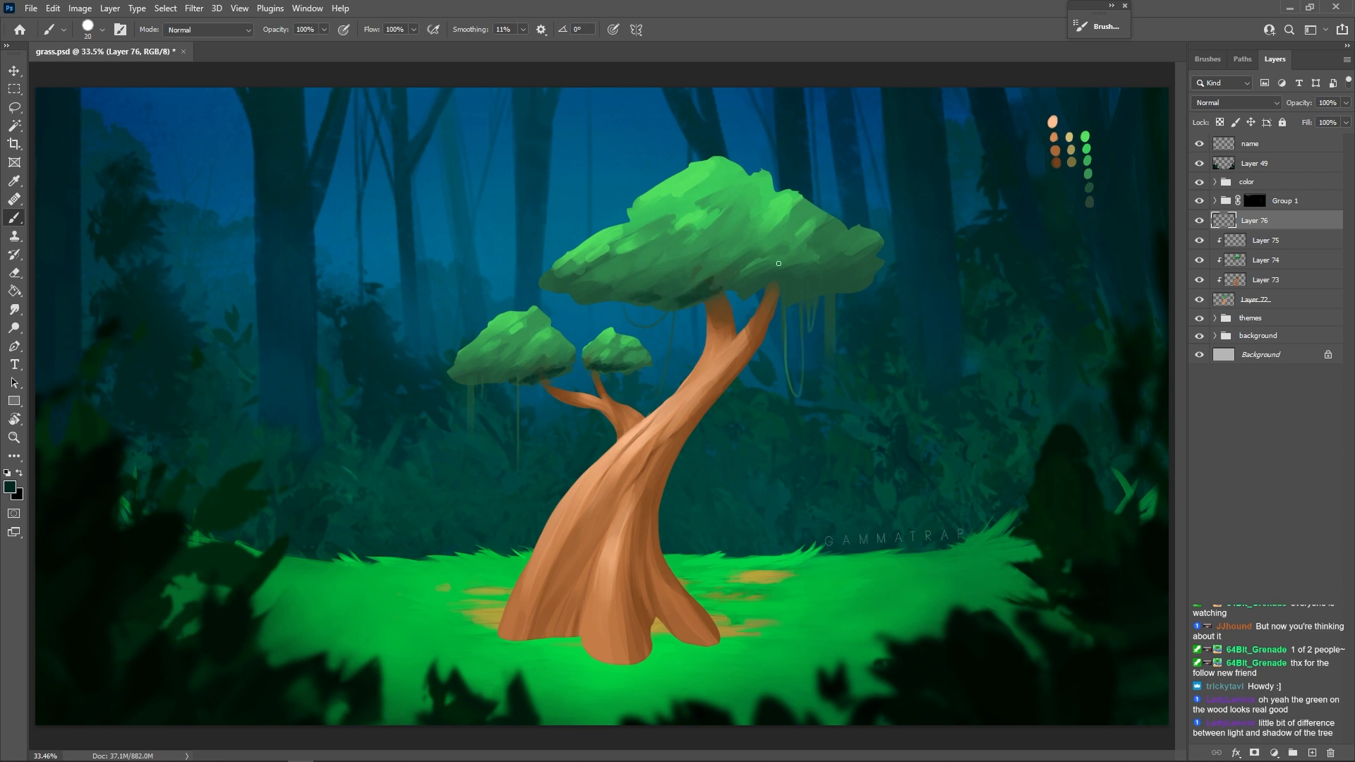
{"action": "left_click_drag", "start_coordinate": [771, 283], "coordinate": [726, 291]}
{"action": "left_click_drag", "start_coordinate": [828, 288], "coordinate": [828, 389]}
- Erase the vine strokes overlapping the undersides of the large and smallest foliage clumps
{"action": "key", "text": "e"}
{"action": "left_click_drag", "start_coordinate": [716, 286], "coordinate": [628, 283]}
{"action": "left_click_drag", "start_coordinate": [599, 353], "coordinate": [616, 360]}
{"action": "key", "text": "b"}
{"action": "key", "text": "bracketright"}
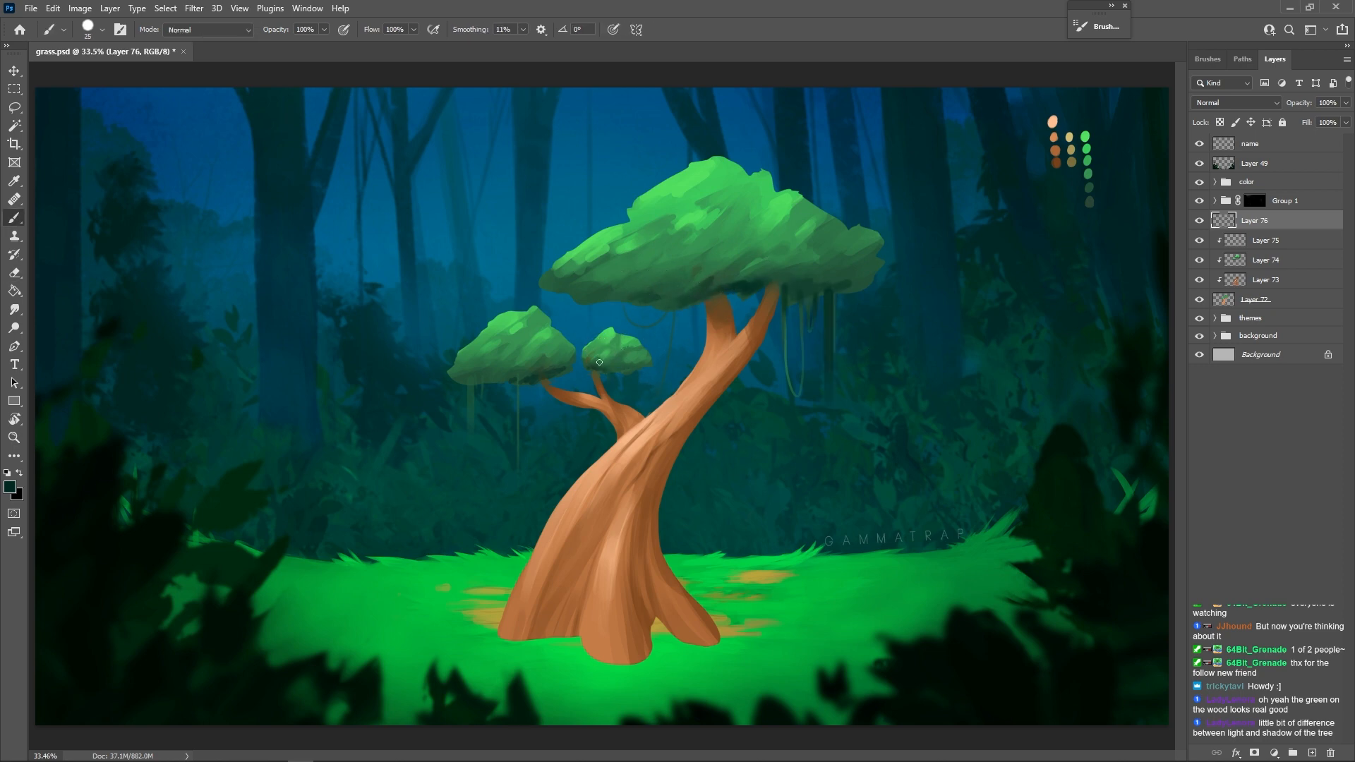
- Drape dark green vines over the small branches and tone down the hanging vines, varying the brush up to 40 px
{"action": "key", "text": "bracketleft"}
{"action": "key", "text": "bracketleft"}
{"action": "key", "text": "bracketleft"}
{"action": "key", "text": "bracketleft"}
{"action": "key", "text": "bracketright"}
{"action": "key", "text": "bracketright"}
{"action": "key", "text": "bracketright"}
{"action": "key", "text": "bracketright"}
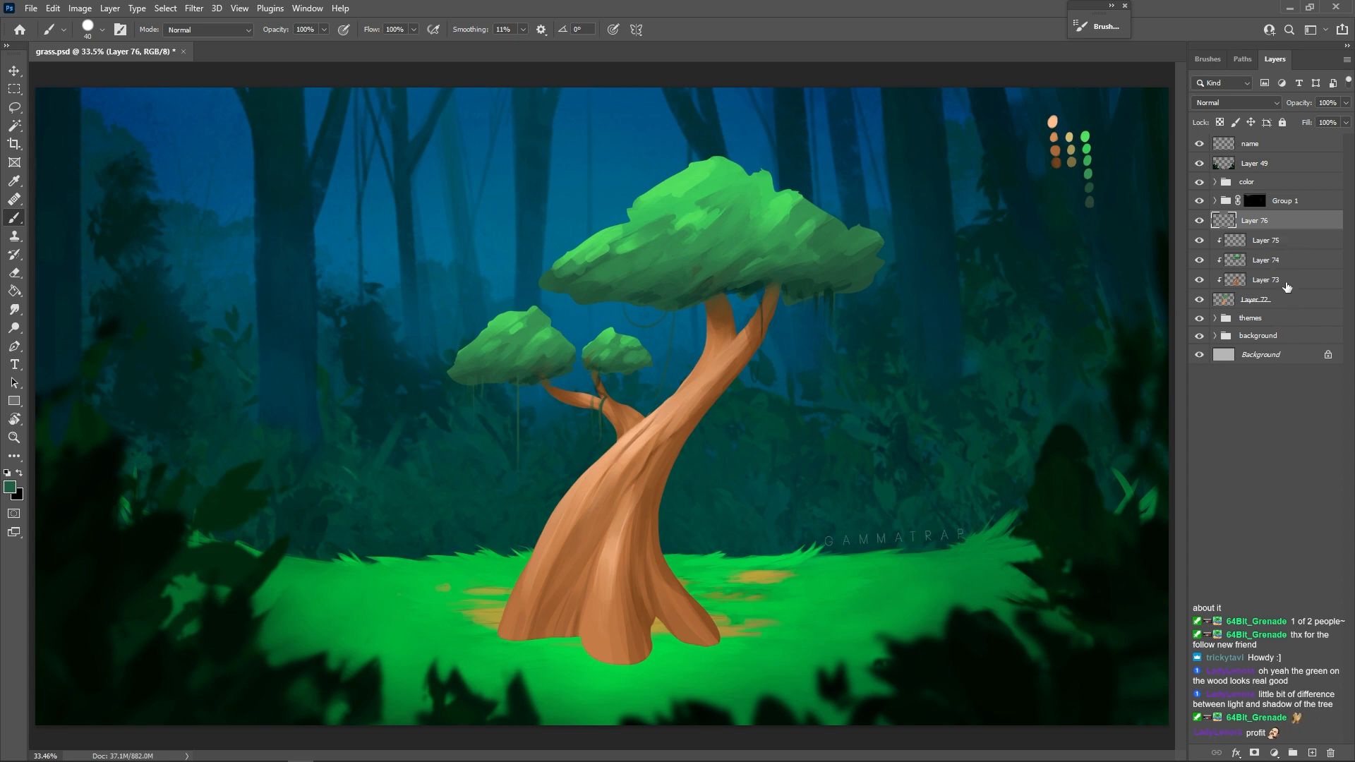
- Create a new layer and choose the Soft Round Pressure Opacity brush, enlarged to 200 px
{"action": "key", "text": "ctrl+shift+alt+n"}
{"action": "right_click", "coordinate": [711, 526]}
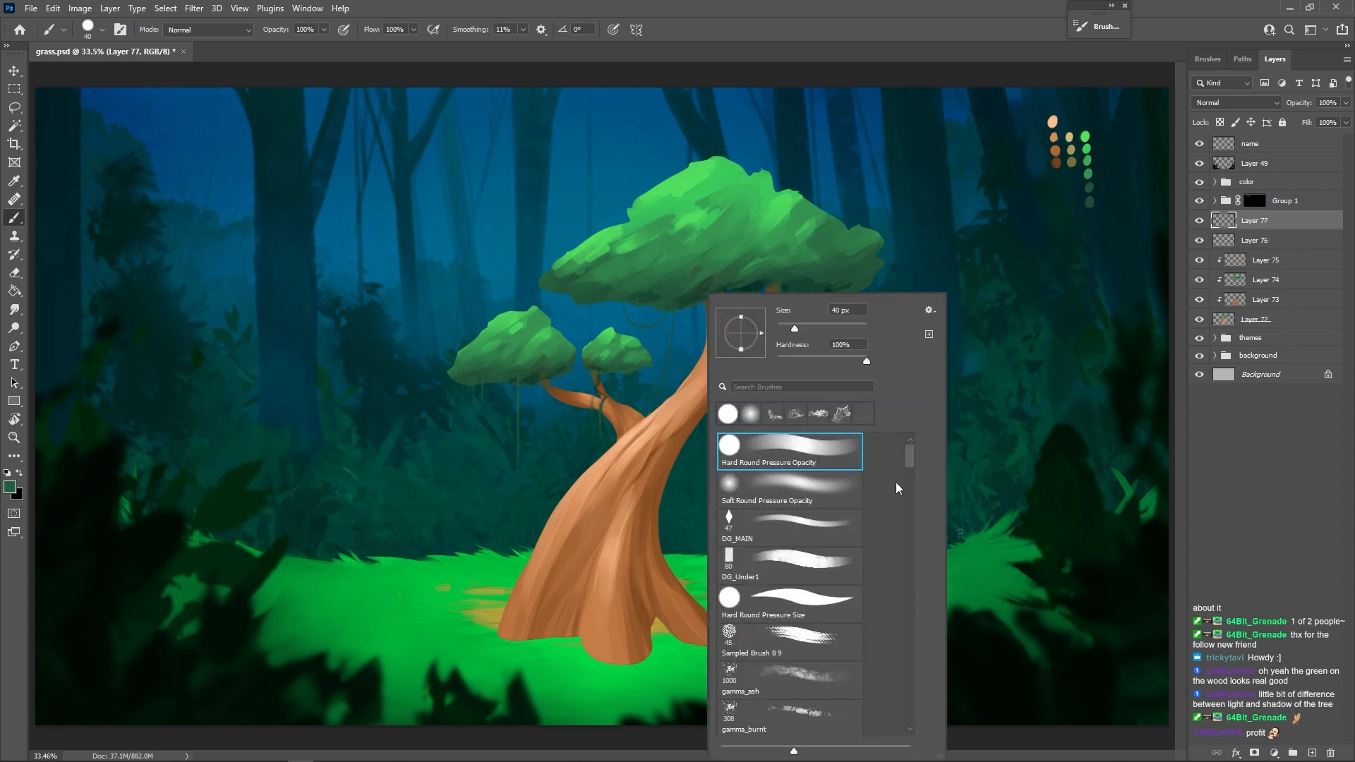
{"action": "left_click", "coordinate": [818, 492]}
{"action": "left_click", "coordinate": [870, 48]}
{"action": "key", "text": "bracketright"}
{"action": "key", "text": "bracketright"}
{"action": "key", "text": "bracketright"}
{"action": "key", "text": "bracketright"}
{"action": "key", "text": "bracketright"}
{"action": "key", "text": "bracketright"}
{"action": "key", "text": "bracketright"}
{"action": "key", "text": "bracketright"}
{"action": "key", "text": "bracketright"}
{"action": "key", "text": "bracketright"}
- Set the layer to Multiply and paint a soft shadow with sampled grass green across the ground and trunk base
{"action": "left_click", "coordinate": [930, 575], "text": "alt"}
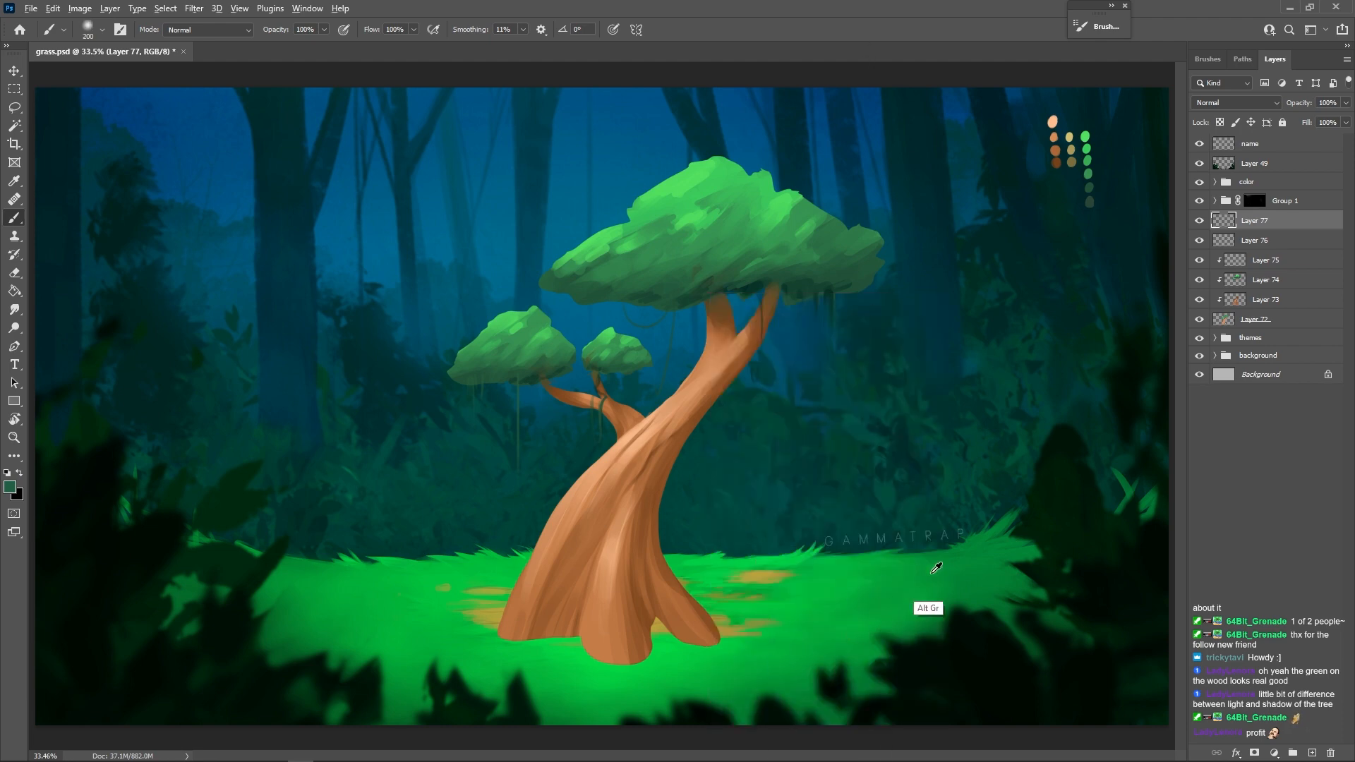
{"action": "left_click", "coordinate": [960, 591], "text": "alt"}
{"action": "left_click", "coordinate": [1236, 103]}
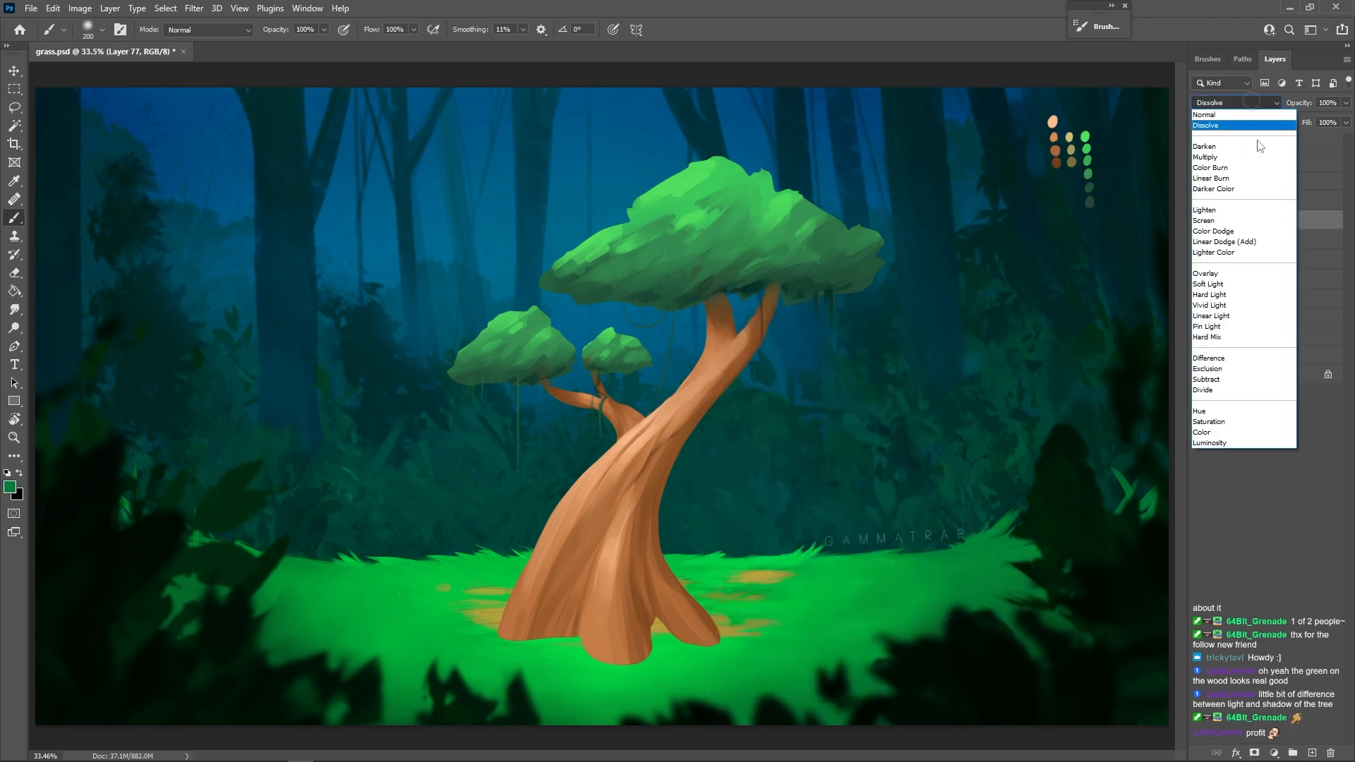
{"action": "left_click", "coordinate": [1228, 150]}
{"action": "key", "text": "bracketleft"}
{"action": "mouse_move", "coordinate": [671, 593]}
{"action": "left_mouse_down"}
{"action": "mouse_move", "coordinate": [705, 628]}
{"action": "mouse_move", "coordinate": [667, 638]}
{"action": "left_mouse_up"}
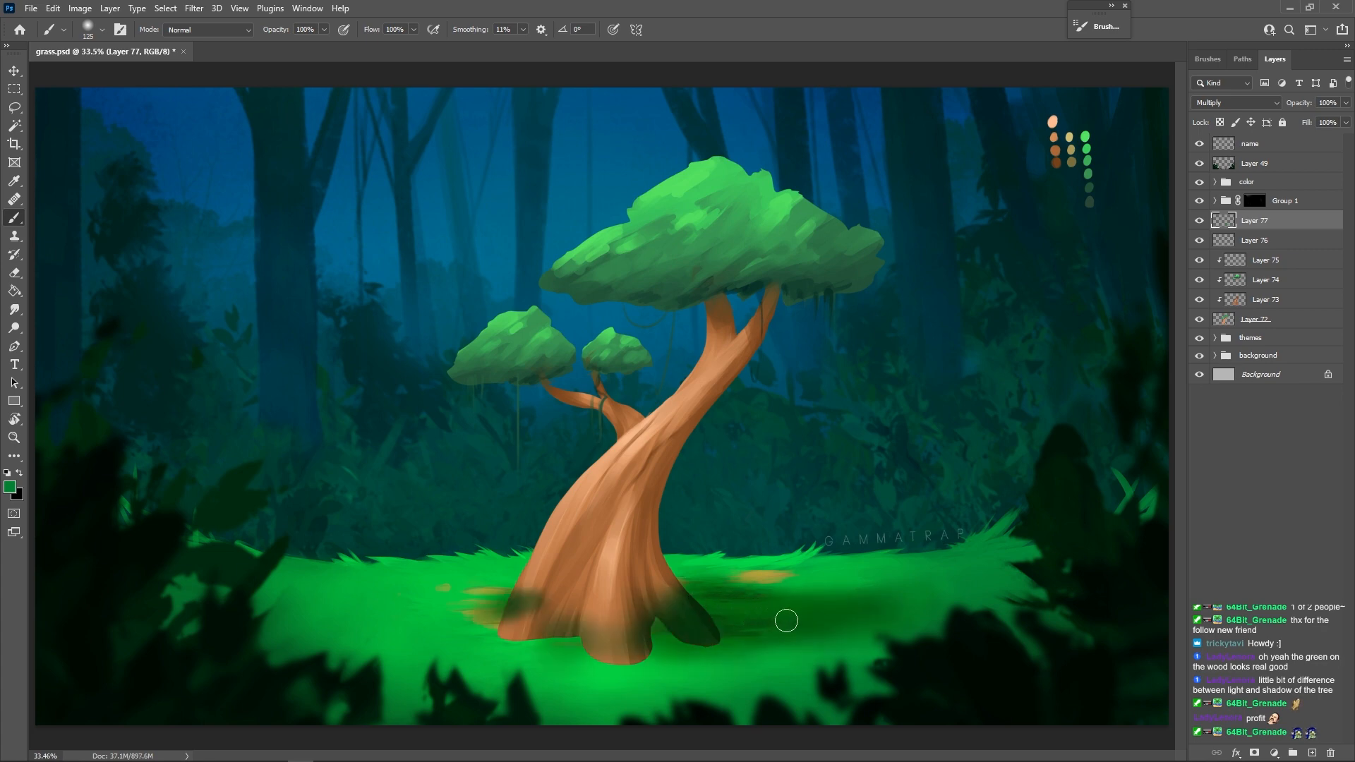
{"action": "key", "text": "bracketright"}
{"action": "key", "text": "bracketright"}
{"action": "left_click_drag", "start_coordinate": [803, 264], "coordinate": [644, 282]}
{"action": "key", "text": "ctrl+z"}
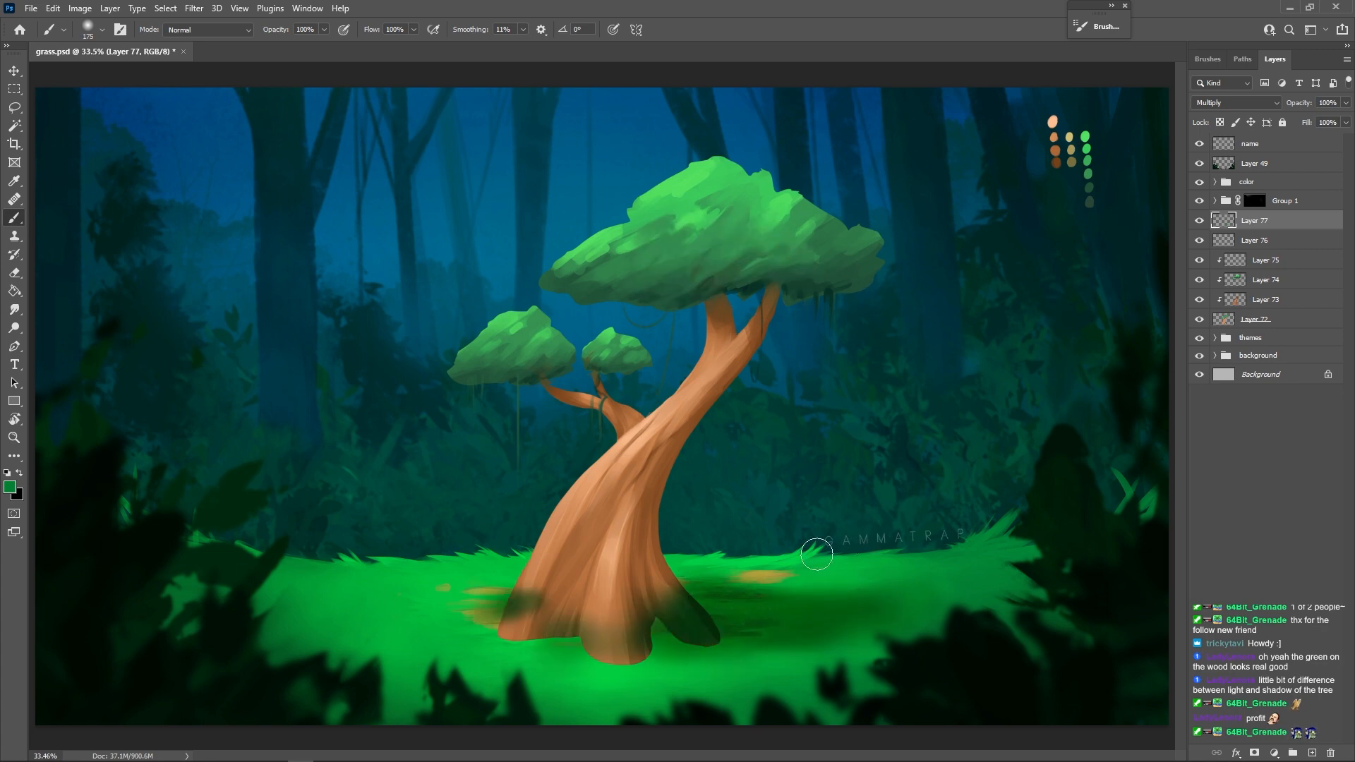
- Erase the green shadow from the trunk base and reshade the roots softly with sampled brown
{"action": "key", "text": "e"}
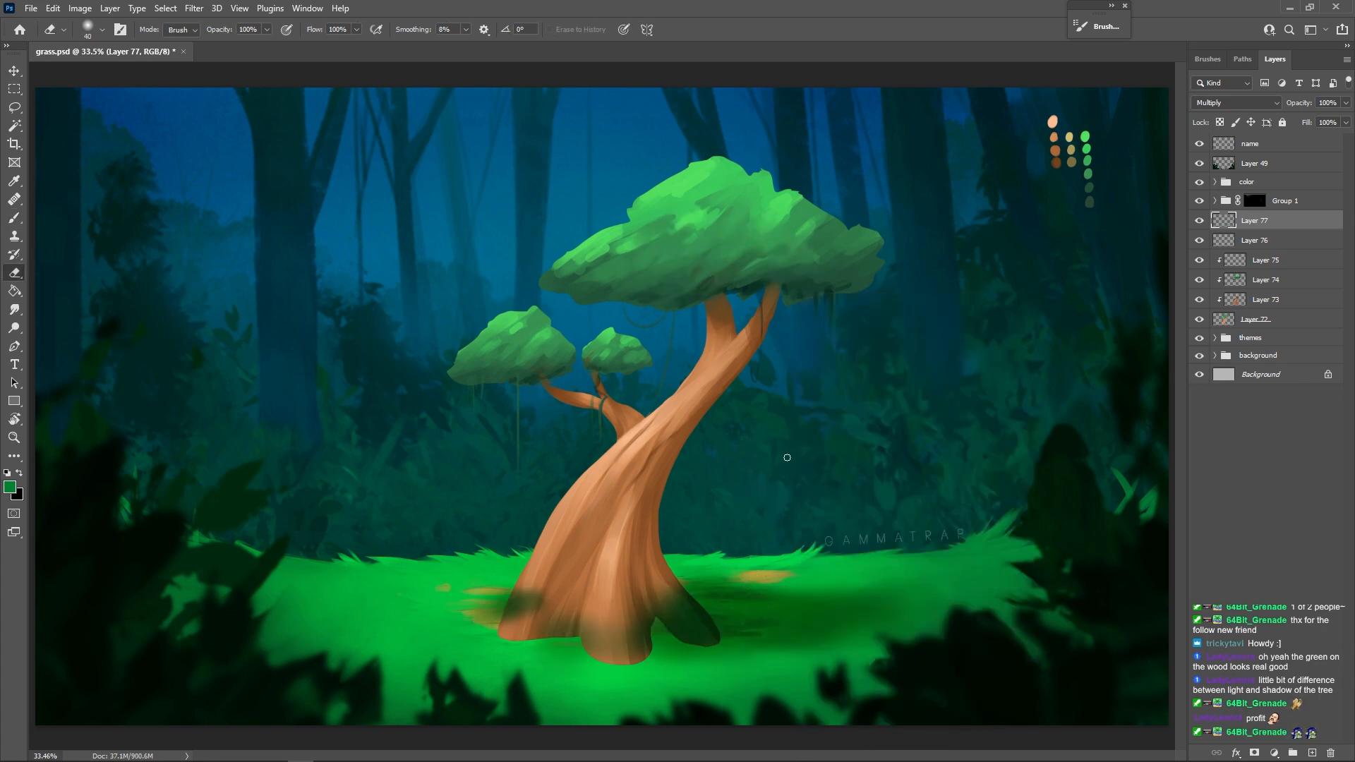
{"action": "left_click_drag", "start_coordinate": [694, 580], "coordinate": [727, 587]}
{"action": "left_click", "coordinate": [598, 596], "text": "alt"}
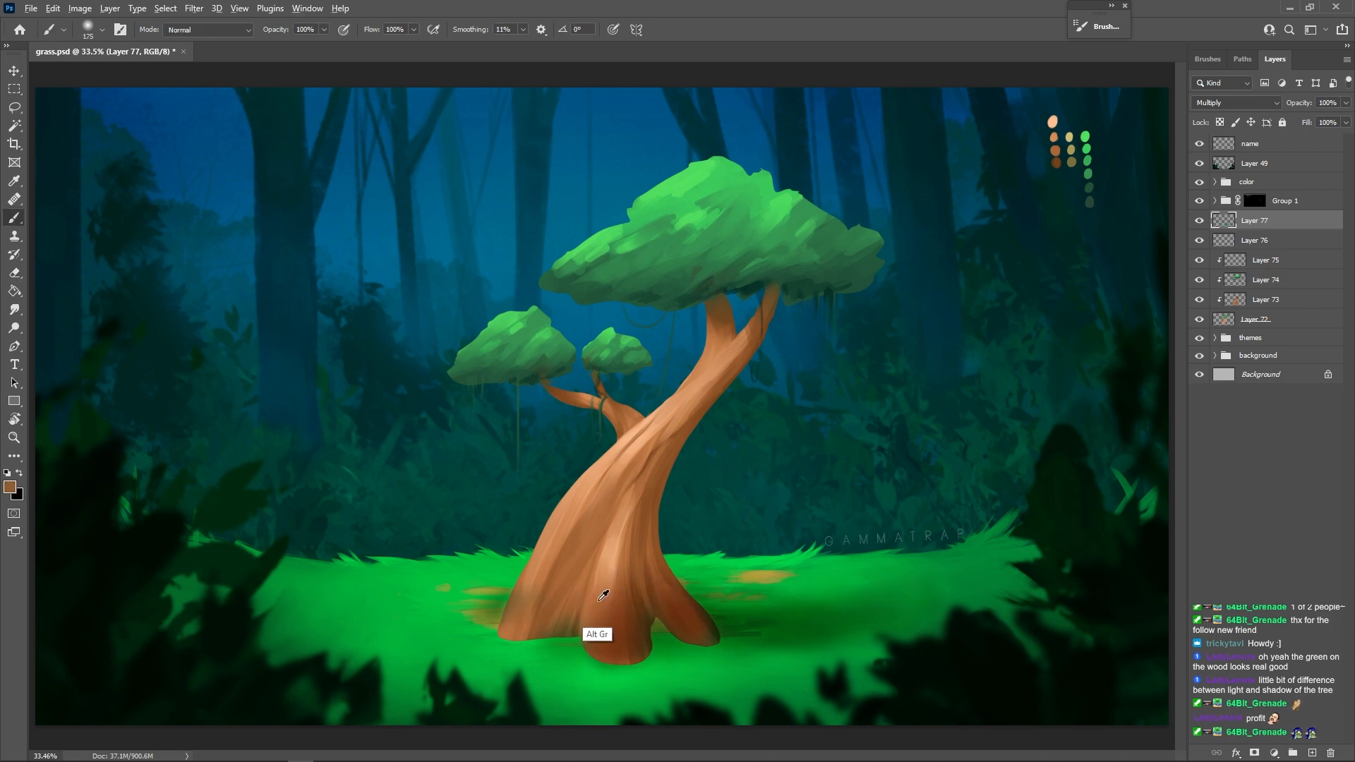
{"action": "left_click_drag", "start_coordinate": [600, 575], "coordinate": [616, 626]}
{"action": "key", "text": "ctrl+z"}
{"action": "mouse_move", "coordinate": [579, 585]}
{"action": "left_mouse_down"}
{"action": "mouse_move", "coordinate": [523, 616]}
{"action": "mouse_move", "coordinate": [532, 573]}
{"action": "left_mouse_up"}
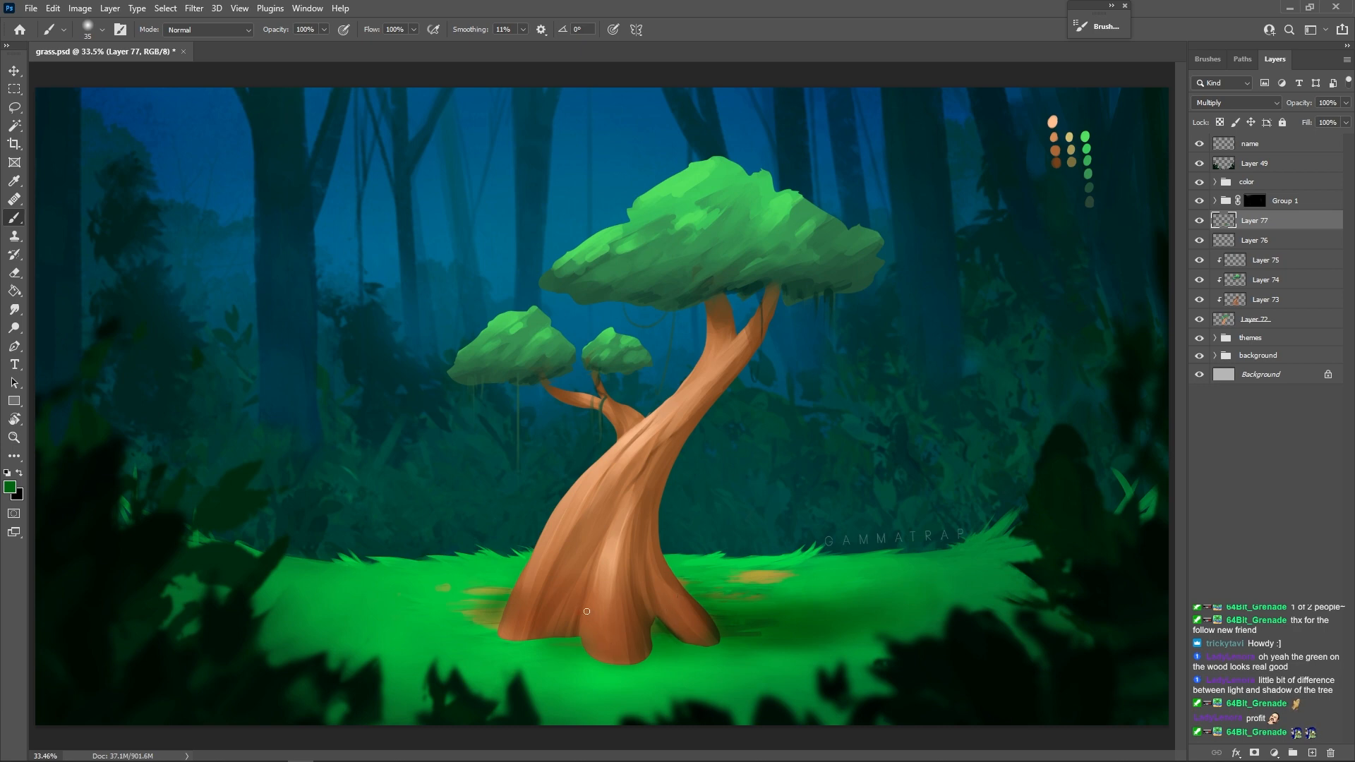
{"action": "key", "text": "alt"}
{"action": "left_click", "coordinate": [689, 616], "text": "alt"}
- Create a new layer and set up a small hard round brush with pen pressure controlling its size
{"action": "key", "text": "ctrl+shift+alt+n"}
{"action": "right_click", "coordinate": [812, 403]}
{"action": "left_click", "coordinate": [826, 443]}
{"action": "left_click", "coordinate": [613, 29]}
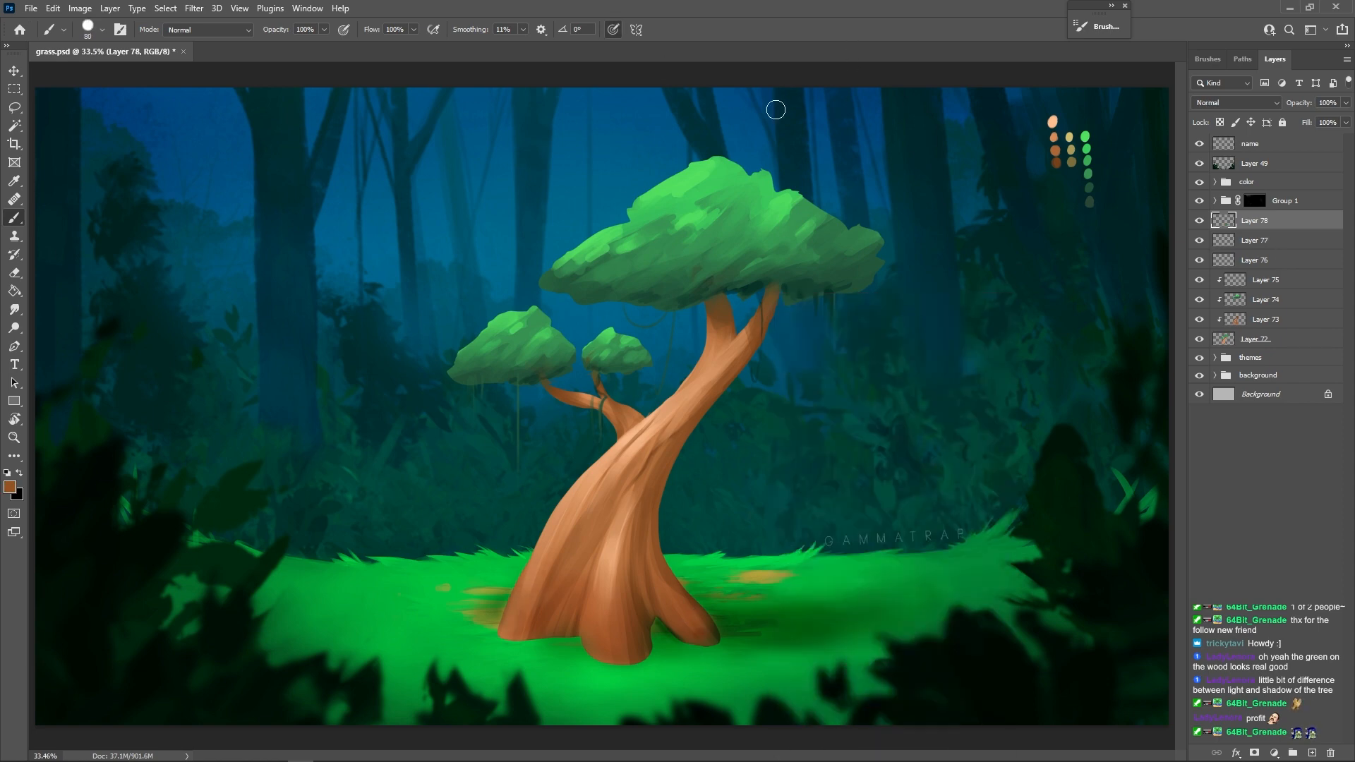
{"action": "key", "text": "bracketleft"}
{"action": "key", "text": "bracketleft"}
{"action": "key", "text": "bracketleft"}
{"action": "key", "text": "bracketleft"}
{"action": "key", "text": "bracketleft"}
- Paint dark green grass blades between the roots and around the right root using sampled shadow greens
{"action": "left_click", "coordinate": [690, 648], "text": "alt"}
{"action": "mouse_move", "coordinate": [679, 645]}
{"action": "left_mouse_down"}
{"action": "mouse_move", "coordinate": [695, 638]}
{"action": "mouse_move", "coordinate": [648, 615]}
{"action": "left_mouse_up"}
{"action": "left_click", "coordinate": [722, 637], "text": "alt"}
{"action": "key", "text": "bracketright"}
{"action": "left_click", "coordinate": [730, 640], "text": "alt"}
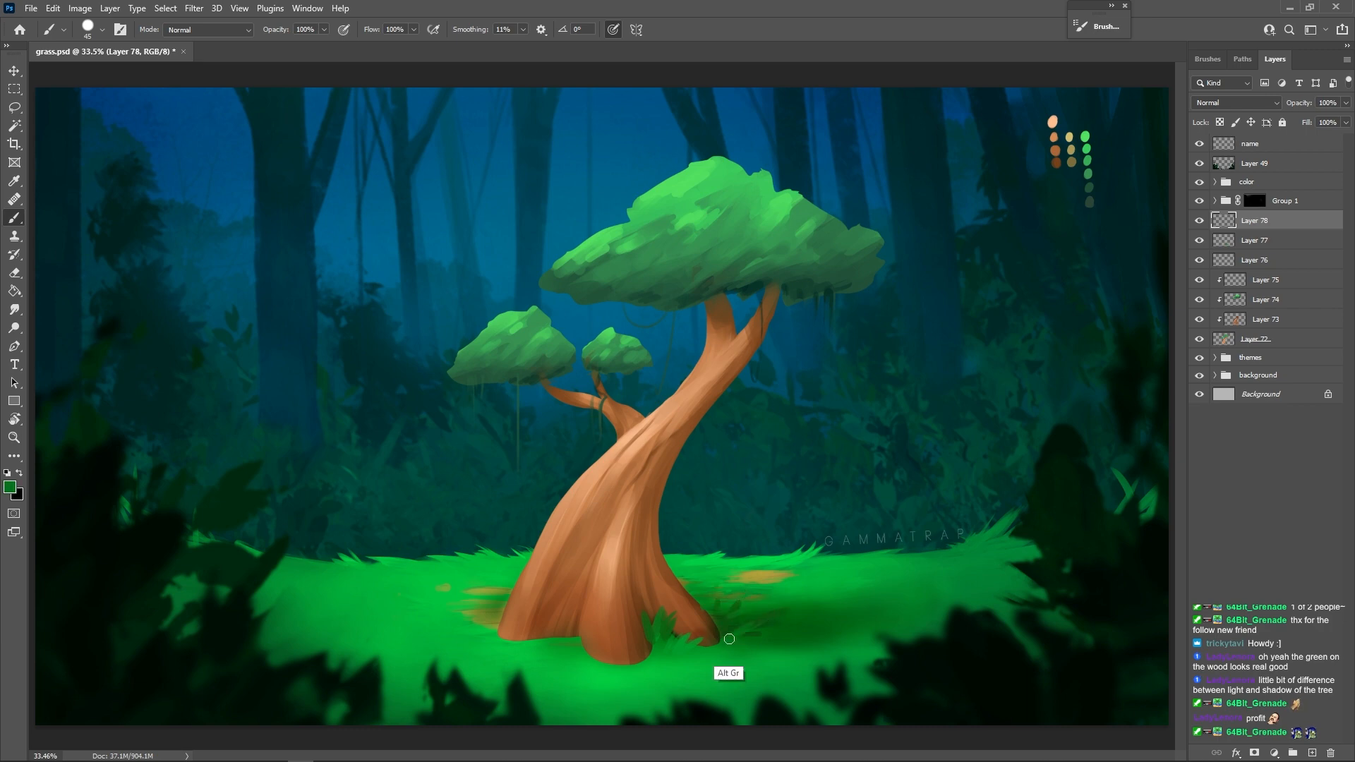
{"action": "mouse_move", "coordinate": [728, 637]}
{"action": "left_mouse_down"}
{"action": "mouse_move", "coordinate": [737, 604]}
{"action": "mouse_move", "coordinate": [756, 624]}
{"action": "left_mouse_up"}
- Paint brighter green grass blades over the front and left roots with sampled grass green
{"action": "left_click", "coordinate": [681, 655], "text": "alt"}
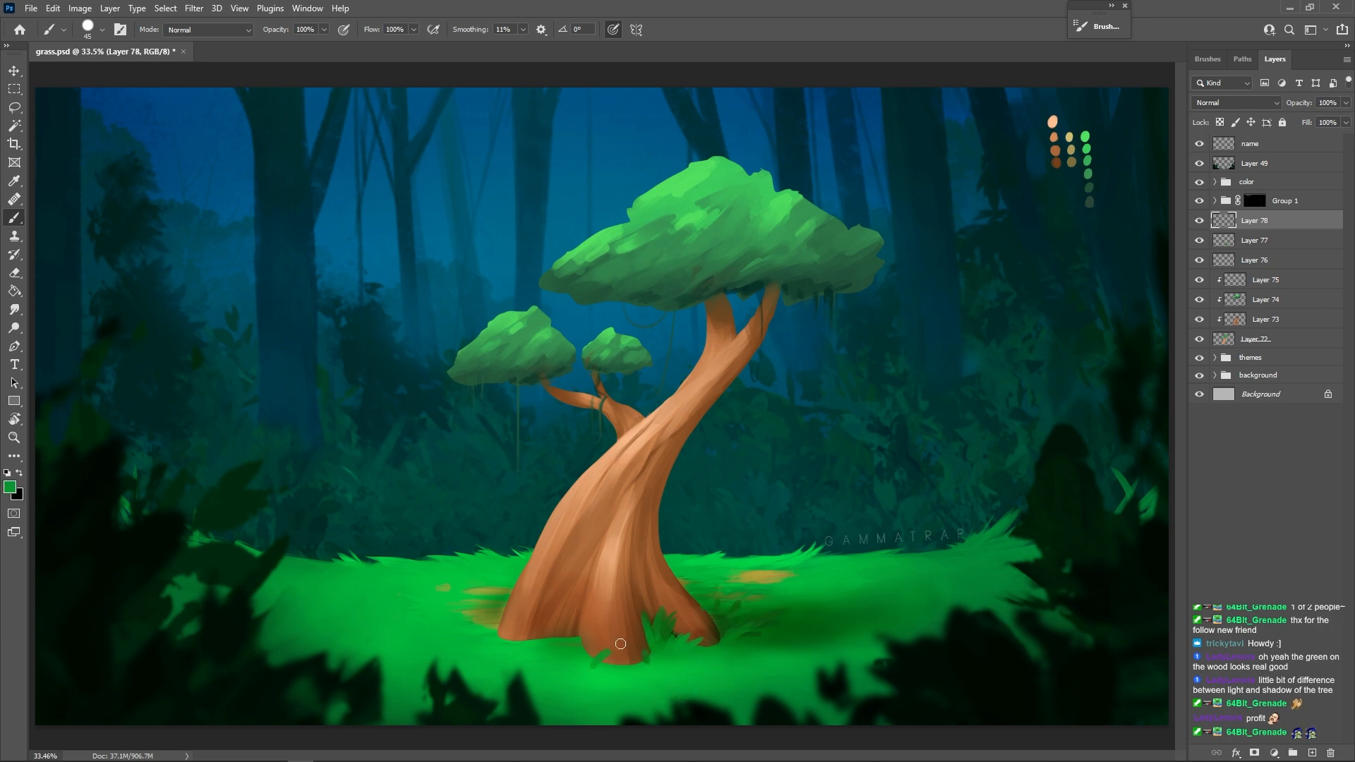
{"action": "left_click_drag", "start_coordinate": [655, 650], "coordinate": [645, 618]}
{"action": "mouse_move", "coordinate": [606, 663]}
{"action": "left_mouse_down"}
{"action": "mouse_move", "coordinate": [601, 643]}
{"action": "mouse_move", "coordinate": [616, 648]}
{"action": "mouse_move", "coordinate": [587, 639]}
{"action": "left_mouse_up"}
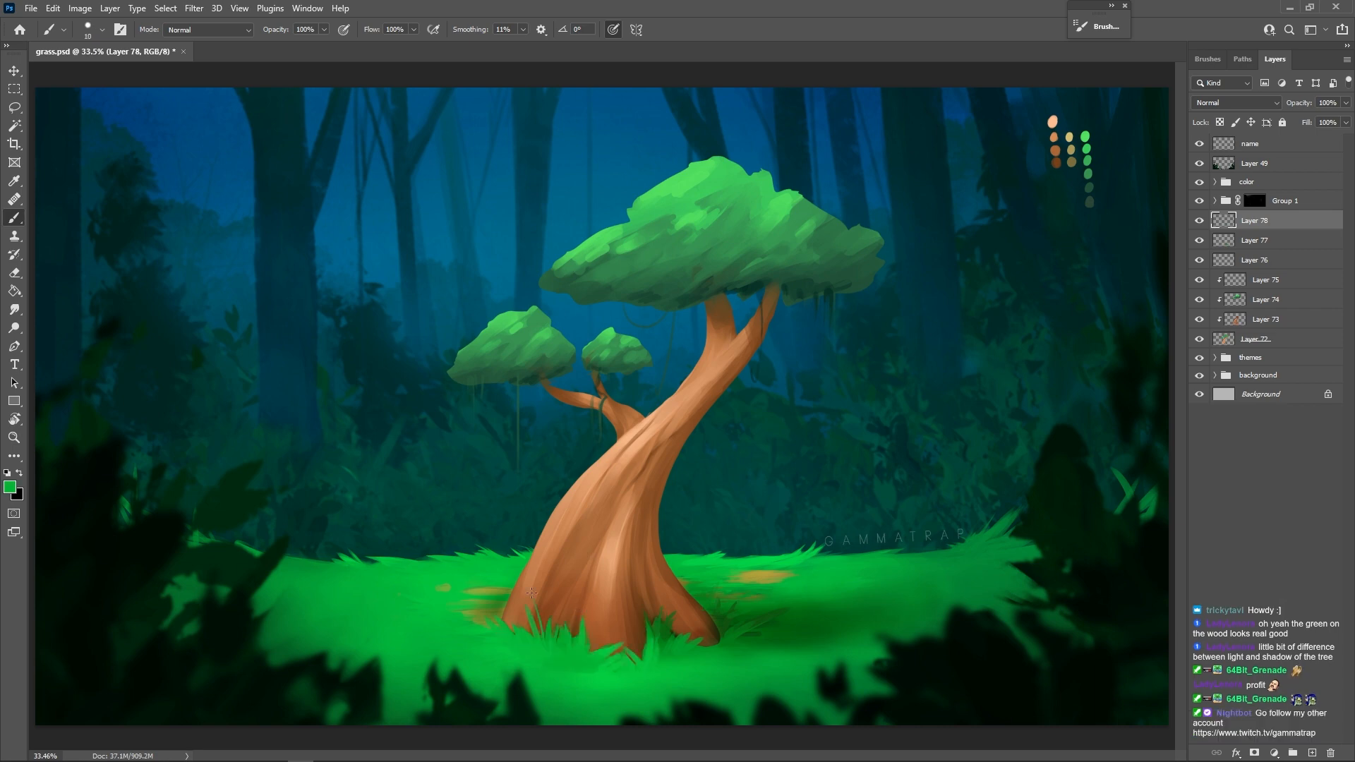
- Add darker grass blades on the ground beside the right root and next to the left root
{"action": "key", "text": "bracketright"}
{"action": "key", "text": "bracketright"}
{"action": "left_click", "coordinate": [752, 616], "text": "alt"}
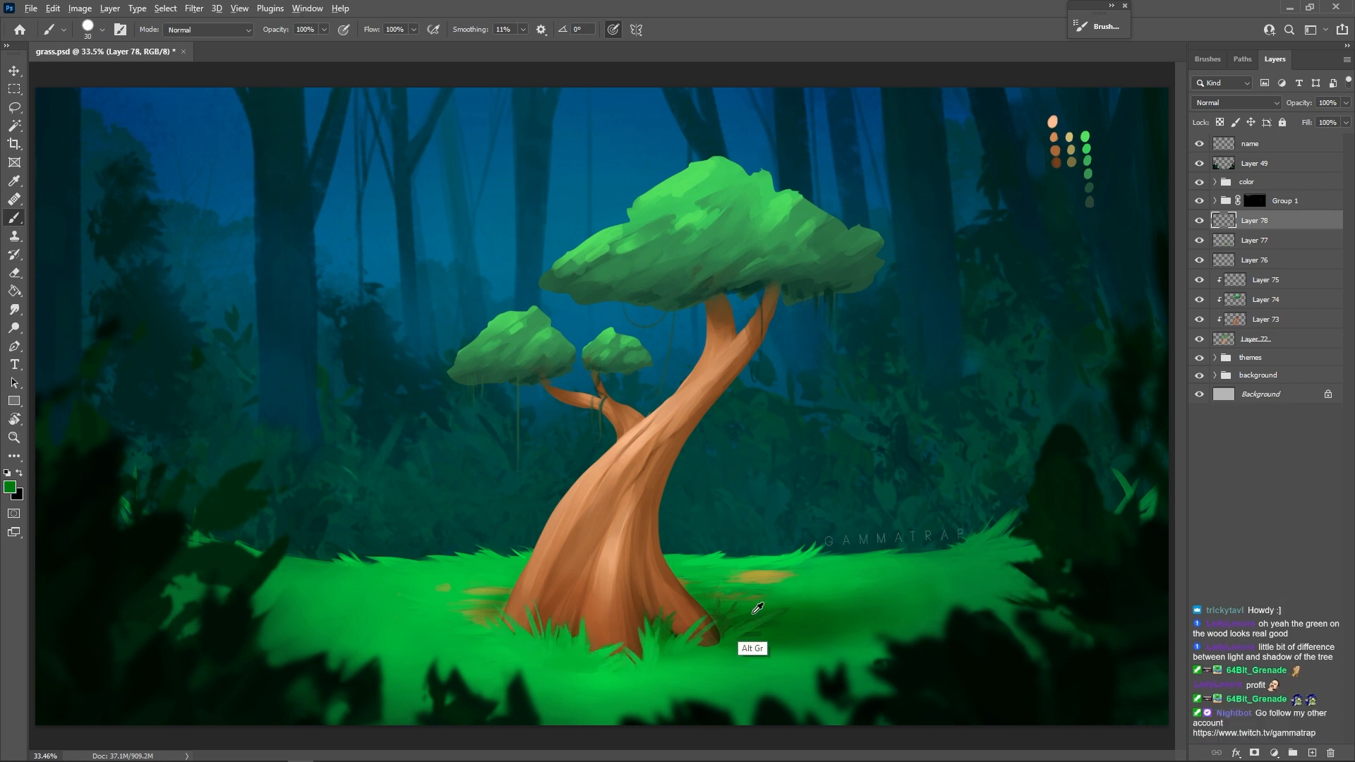
{"action": "left_click", "coordinate": [732, 625], "text": "alt"}
{"action": "key", "text": "bracketright"}
{"action": "left_click_drag", "start_coordinate": [736, 621], "coordinate": [756, 601]}
{"action": "left_click_drag", "start_coordinate": [734, 622], "coordinate": [749, 606]}
{"action": "left_click", "coordinate": [503, 598], "text": "alt"}
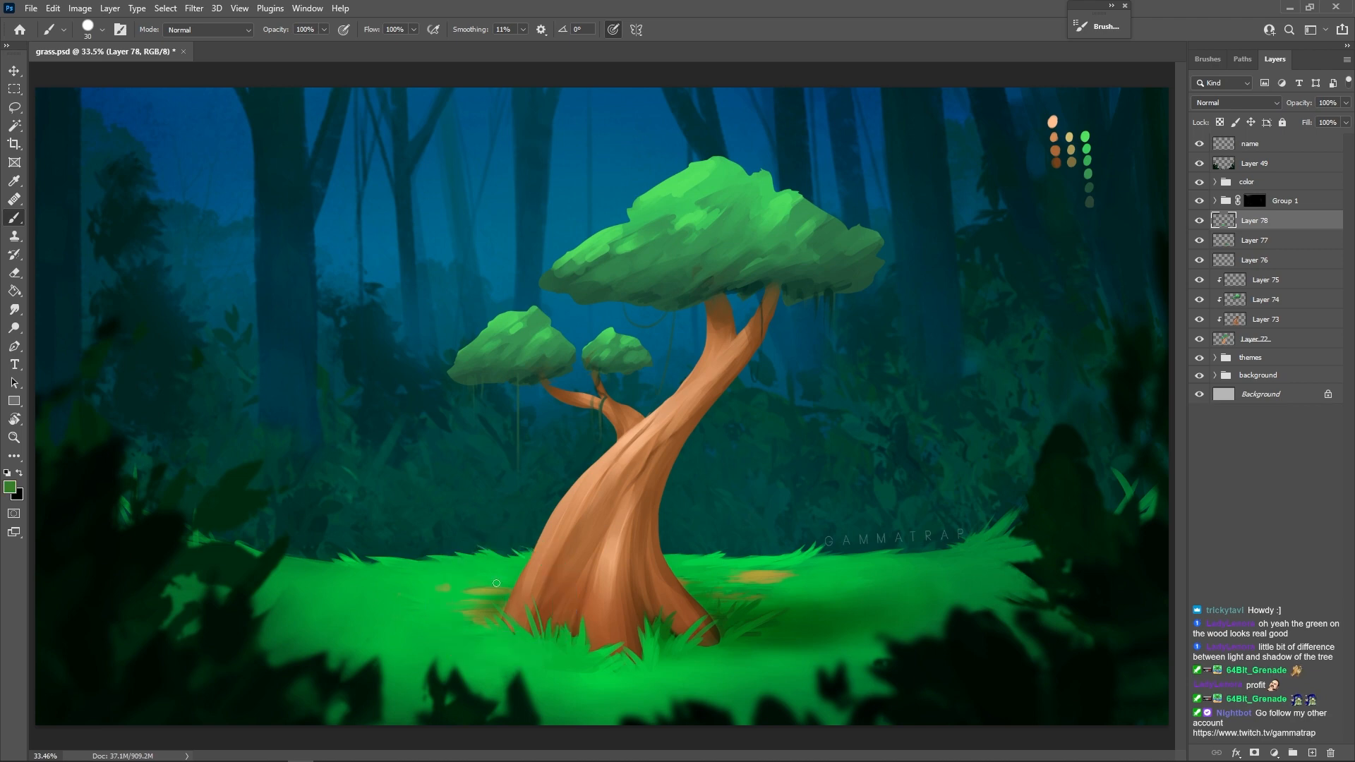
{"action": "left_click_drag", "start_coordinate": [502, 607], "coordinate": [496, 580]}
{"action": "key", "text": "bracketleft"}
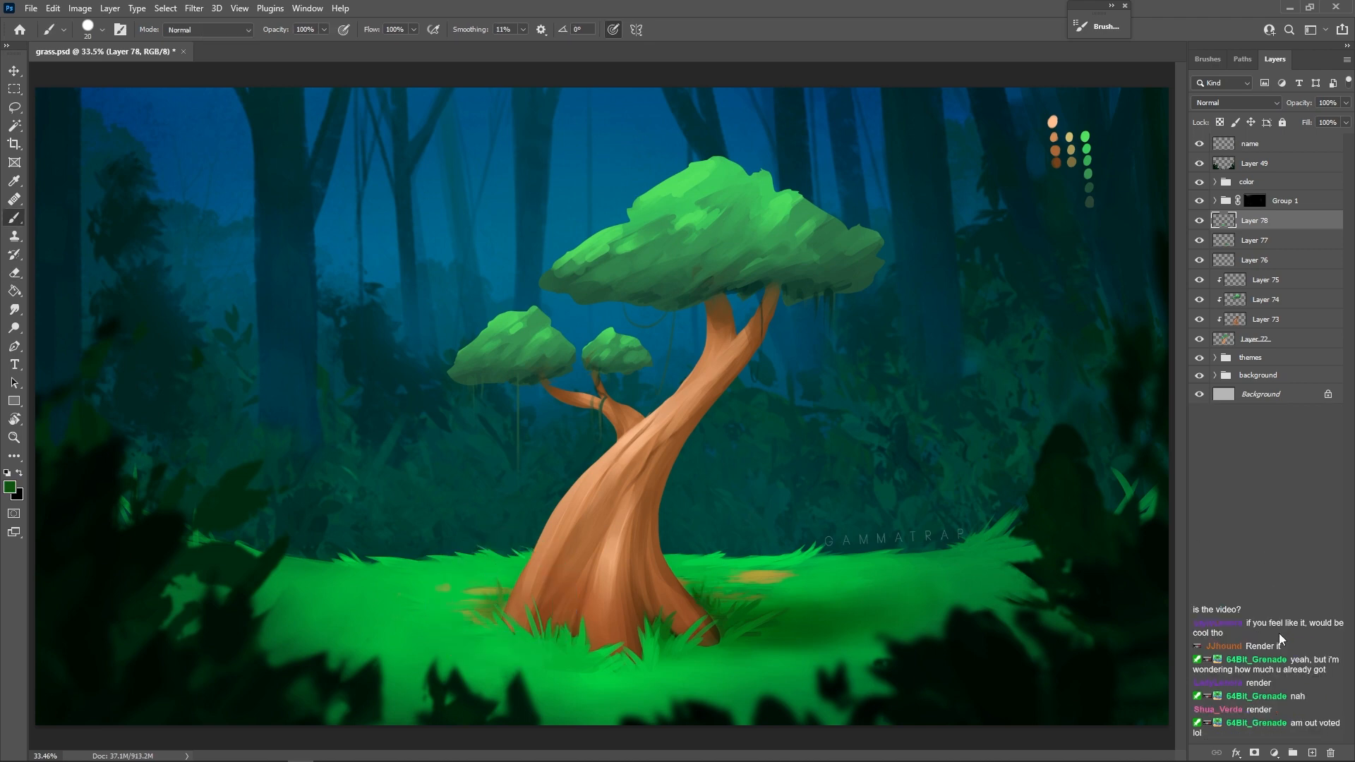
- Create a new layer and paint thin bark strokes on the lower trunk with a 10 px brush and sampled orange-brown
{"action": "left_click", "coordinate": [1313, 753]}
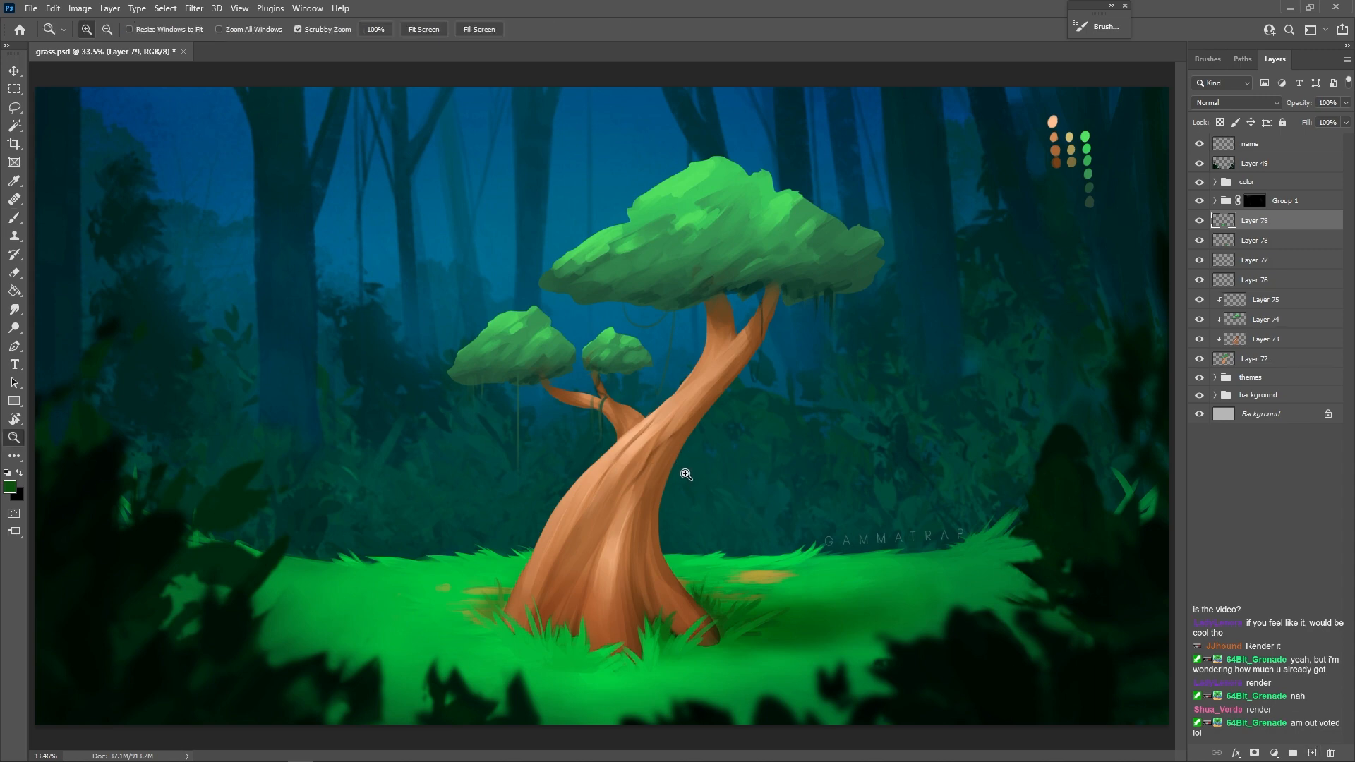
{"action": "scroll", "coordinate": [684, 472], "scroll_direction": "up", "scroll_amount": 2}
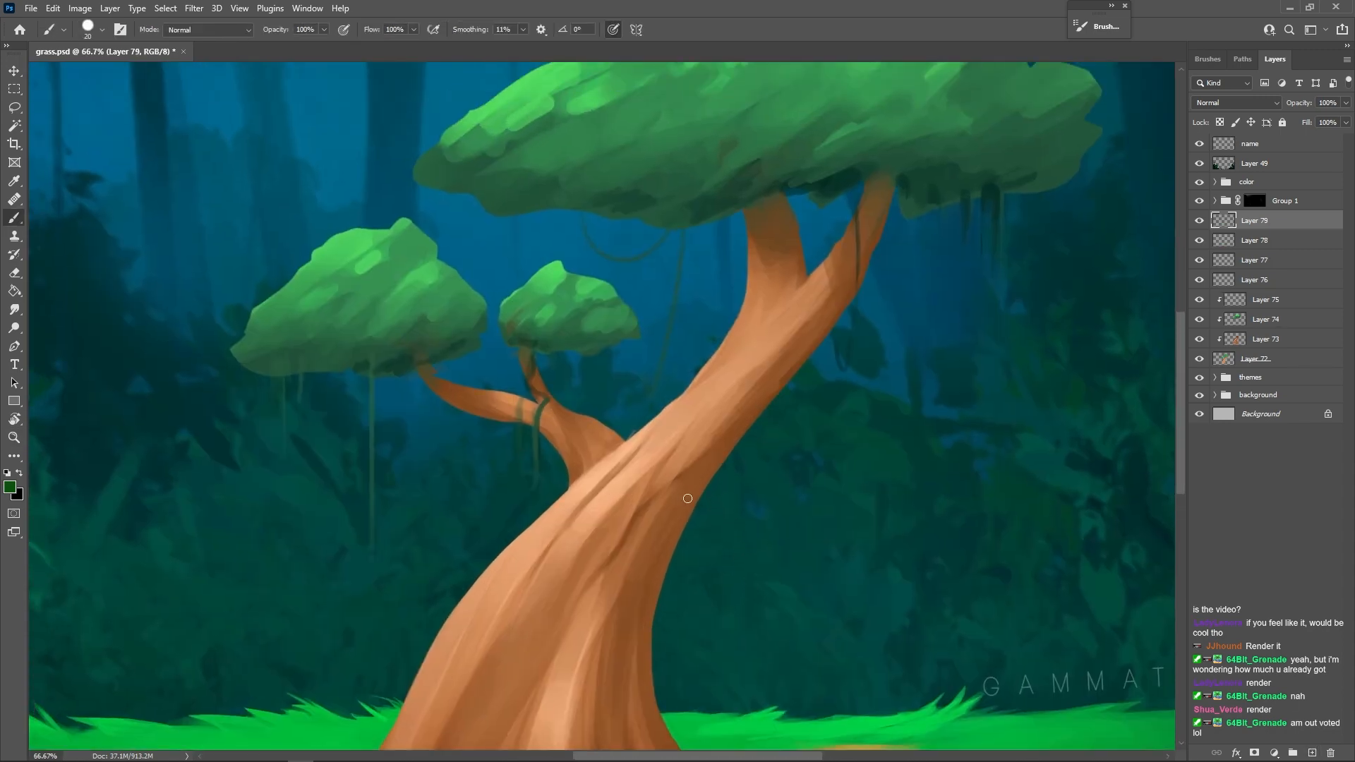
{"action": "key", "text": "bracketleft"}
{"action": "left_click_drag", "start_coordinate": [748, 563], "coordinate": [786, 435]}
{"action": "left_click", "coordinate": [603, 686], "text": "alt"}
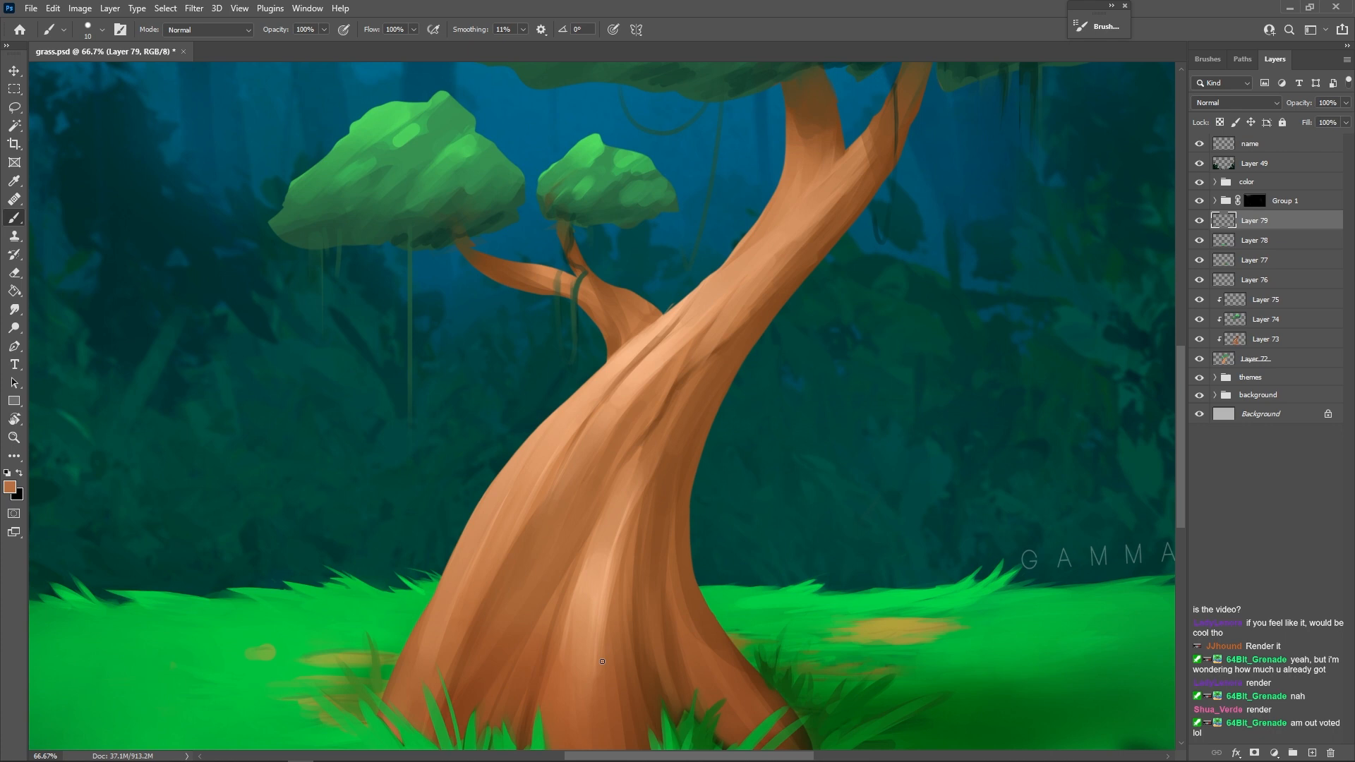
{"action": "mouse_move", "coordinate": [601, 649]}
{"action": "left_mouse_down"}
{"action": "mouse_move", "coordinate": [623, 535]}
{"action": "mouse_move", "coordinate": [609, 610]}
{"action": "mouse_move", "coordinate": [595, 573]}
{"action": "mouse_move", "coordinate": [587, 593]}
{"action": "left_mouse_up"}
- Paint a light highlight shape on the central ridge of the lower trunk with sampled bark tones
{"action": "left_click", "coordinate": [608, 611], "text": "alt"}
{"action": "key", "text": "bracketright"}
{"action": "key", "text": "bracketright"}
{"action": "left_click", "coordinate": [623, 493], "text": "alt"}
{"action": "left_click_drag", "start_coordinate": [610, 534], "coordinate": [607, 527]}
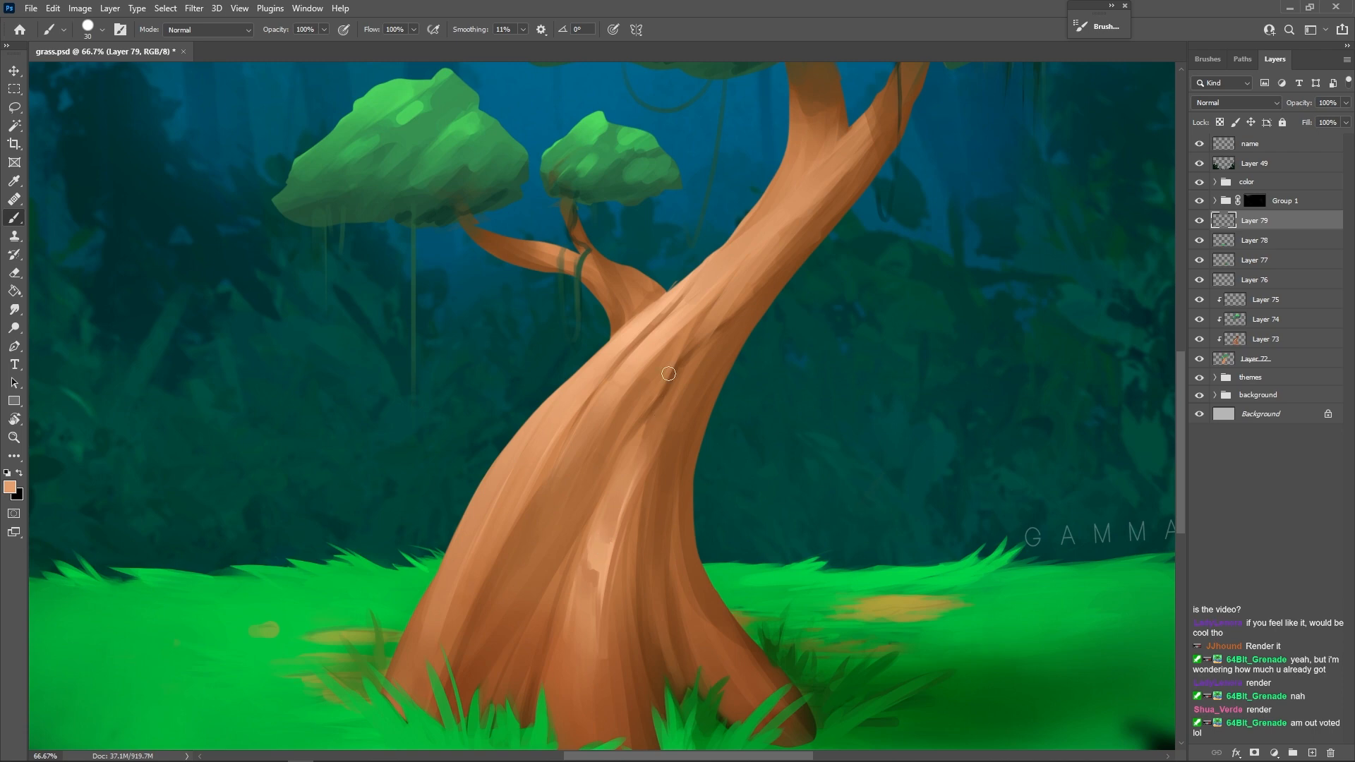
- Paint a brown shading stroke down the middle of the trunk with a 25 px brush
{"action": "key", "text": "bracketright"}
{"action": "left_click_drag", "start_coordinate": [709, 454], "coordinate": [710, 503]}
{"action": "left_click", "coordinate": [635, 458], "text": "alt"}
{"action": "key", "text": "bracketleft"}
{"action": "key", "text": "bracketleft"}
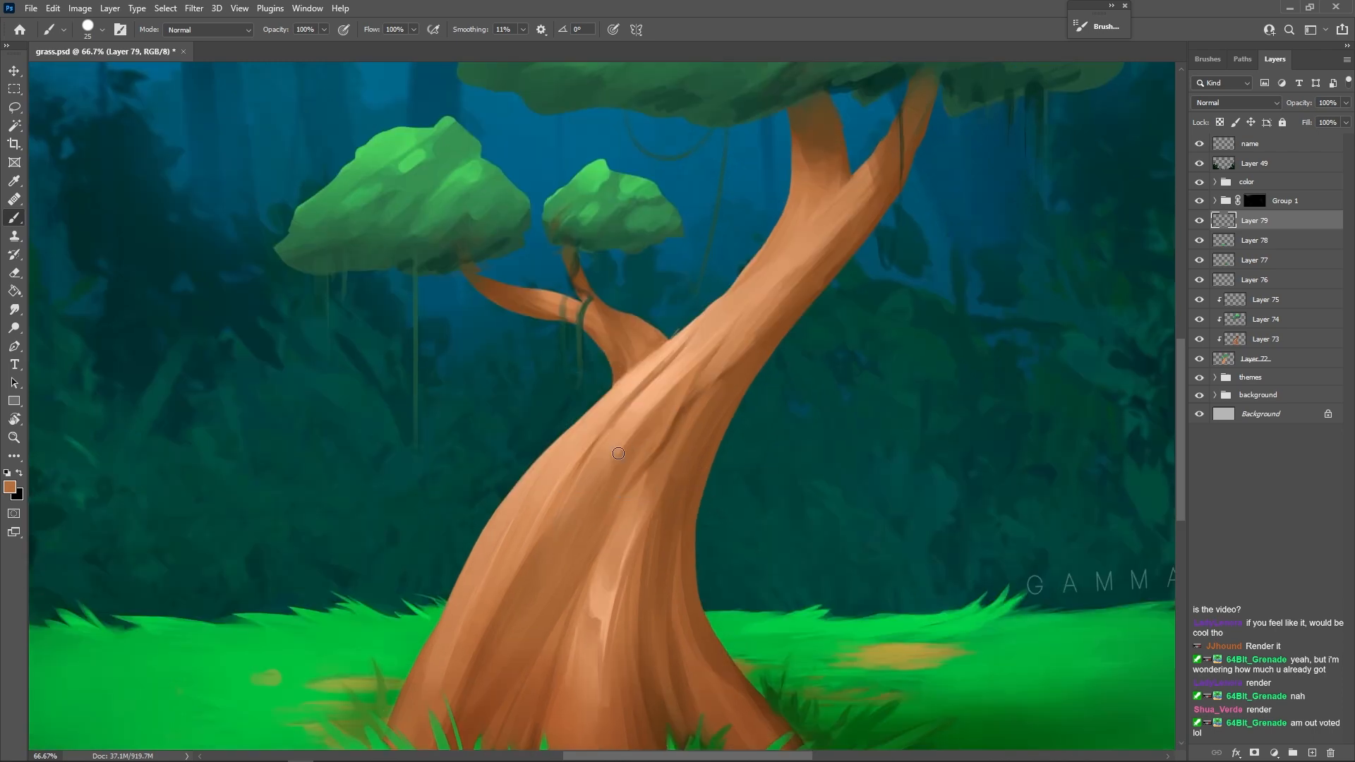
{"action": "left_click_drag", "start_coordinate": [619, 448], "coordinate": [575, 504]}
- Blend light and mid brown strokes into the bark fold at mid-trunk, resampling nearby colors
{"action": "left_click", "coordinate": [597, 466], "text": "alt"}
{"action": "left_click", "coordinate": [626, 426], "text": "alt"}
{"action": "mouse_move", "coordinate": [623, 428]}
{"action": "left_mouse_down"}
{"action": "mouse_move", "coordinate": [606, 453]}
{"action": "mouse_move", "coordinate": [656, 398]}
{"action": "mouse_move", "coordinate": [583, 491]}
{"action": "mouse_move", "coordinate": [631, 438]}
{"action": "left_mouse_up"}
{"action": "left_click", "coordinate": [616, 444], "text": "alt"}
{"action": "left_click", "coordinate": [640, 397], "text": "alt"}
{"action": "left_click", "coordinate": [585, 488], "text": "alt"}
{"action": "left_click", "coordinate": [646, 396], "text": "alt"}
- Draw a thin dark brown crack across the middle of the trunk with a 10 px brush, undoing the stray stroke
{"action": "left_click_drag", "start_coordinate": [650, 526], "coordinate": [658, 497]}
{"action": "left_click", "coordinate": [687, 387], "text": "alt"}
{"action": "key", "text": "["}
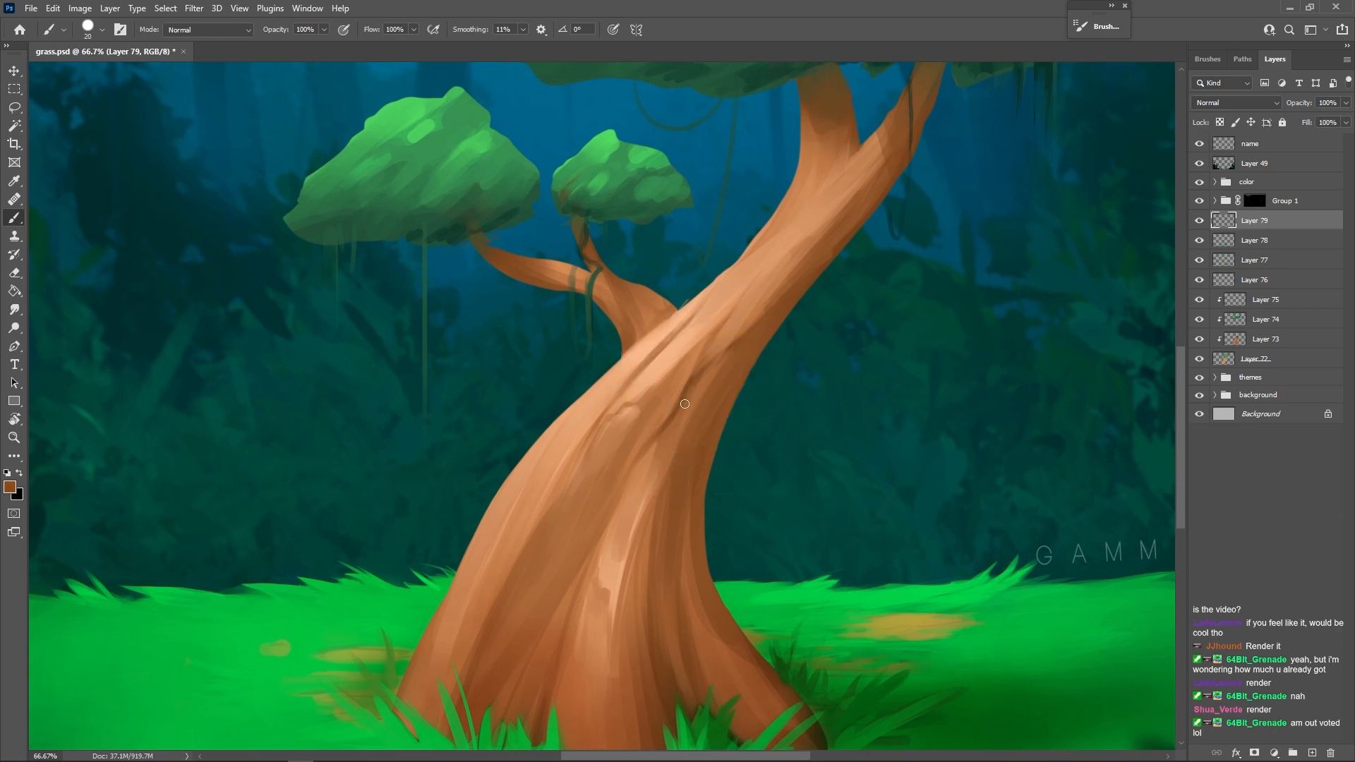
{"action": "key", "text": "["}
{"action": "key", "text": "["}
{"action": "key", "text": "["}
{"action": "key", "text": "["}
{"action": "mouse_move", "coordinate": [648, 577]}
{"action": "left_mouse_down"}
{"action": "mouse_move", "coordinate": [531, 539]}
{"action": "mouse_move", "coordinate": [587, 434]}
{"action": "mouse_move", "coordinate": [748, 326]}
{"action": "mouse_move", "coordinate": [840, 185]}
{"action": "left_mouse_up"}
{"action": "key", "text": "ctrl+z"}
- Blend lighter sampled browns along the trunk's left side below the crack, enlarging the brush to 30 px
{"action": "left_click", "coordinate": [639, 413], "text": "alt"}
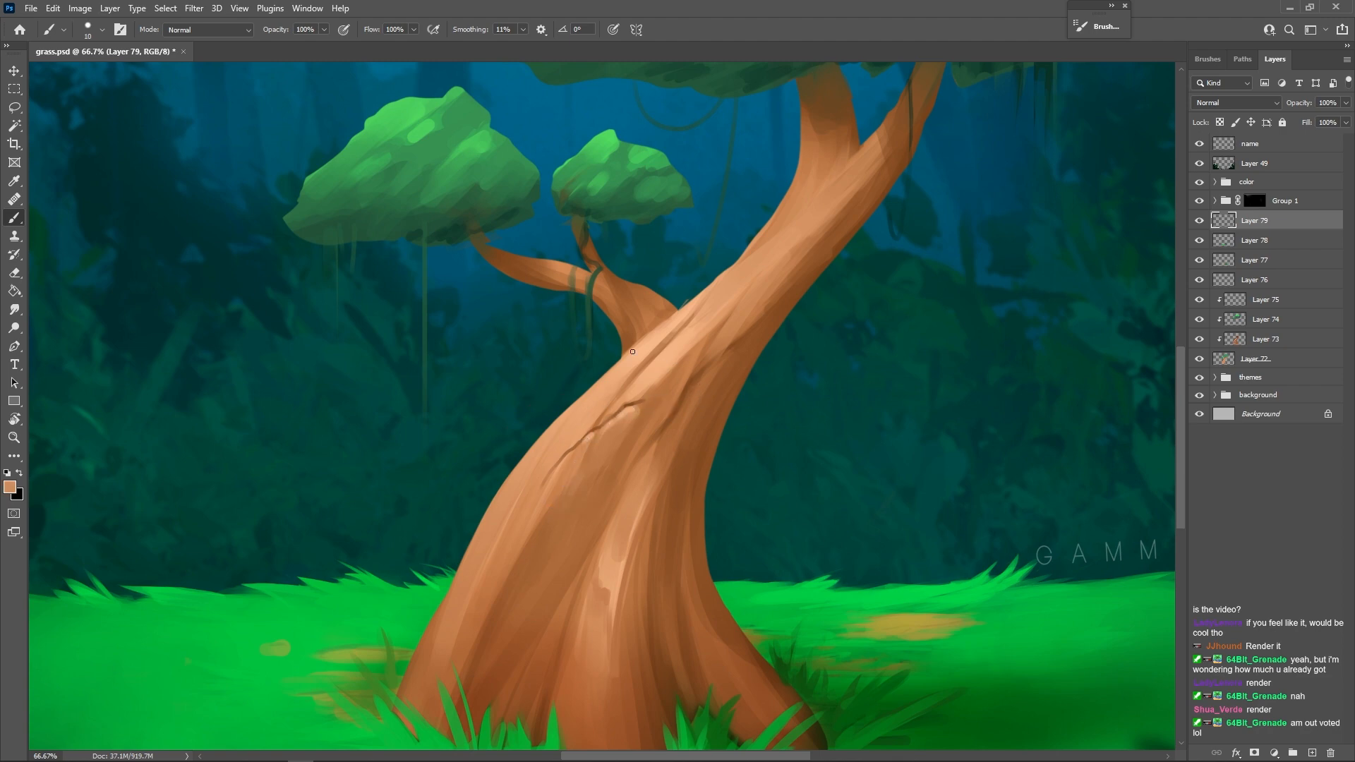
{"action": "left_click", "coordinate": [642, 296], "text": "alt"}
{"action": "key", "text": "bracketright"}
{"action": "key", "text": "bracketright"}
{"action": "key", "text": "bracketright"}
{"action": "key", "text": "bracketright"}
{"action": "mouse_move", "coordinate": [525, 503]}
{"action": "left_mouse_down"}
{"action": "mouse_move", "coordinate": [497, 521]}
{"action": "mouse_move", "coordinate": [546, 446]}
{"action": "mouse_move", "coordinate": [514, 517]}
{"action": "mouse_move", "coordinate": [538, 467]}
{"action": "mouse_move", "coordinate": [505, 506]}
{"action": "left_mouse_up"}
{"action": "key", "text": "bracketright"}
{"action": "key", "text": "bracketright"}
{"action": "left_click", "coordinate": [511, 515], "text": "alt"}
{"action": "left_click", "coordinate": [538, 471], "text": "alt"}
{"action": "left_click", "coordinate": [525, 483], "text": "alt"}
{"action": "left_click_drag", "start_coordinate": [544, 460], "coordinate": [521, 503]}
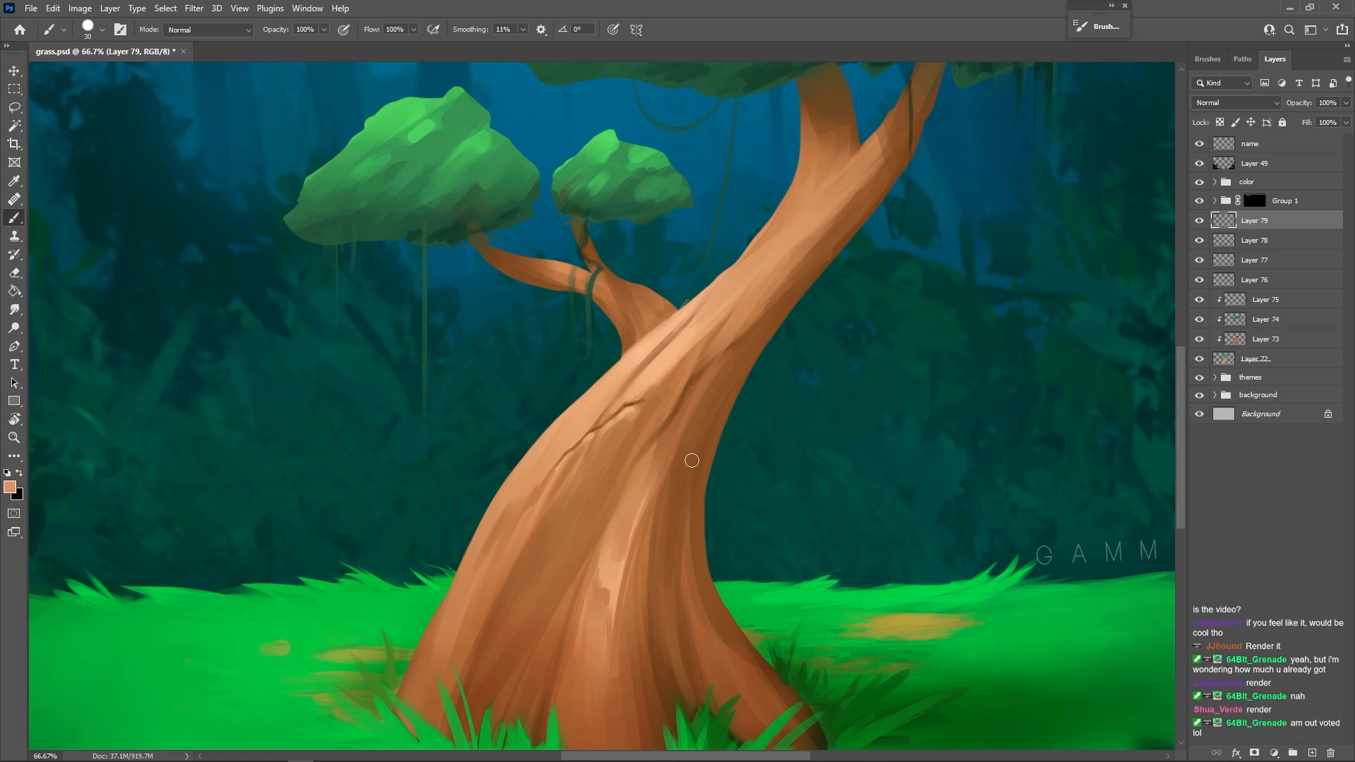
- Refine the highlight on the lower trunk's central ridge and sample bark tones from the upper trunk
{"action": "left_click", "coordinate": [613, 544], "text": "alt"}
{"action": "left_click", "coordinate": [608, 578], "text": "alt"}
{"action": "left_click_drag", "start_coordinate": [623, 533], "coordinate": [612, 557]}
{"action": "left_click", "coordinate": [605, 578], "text": "alt"}
{"action": "key", "text": "bracketleft"}
{"action": "left_click", "coordinate": [728, 301], "text": "alt"}
{"action": "left_click", "coordinate": [805, 179], "text": "alt"}
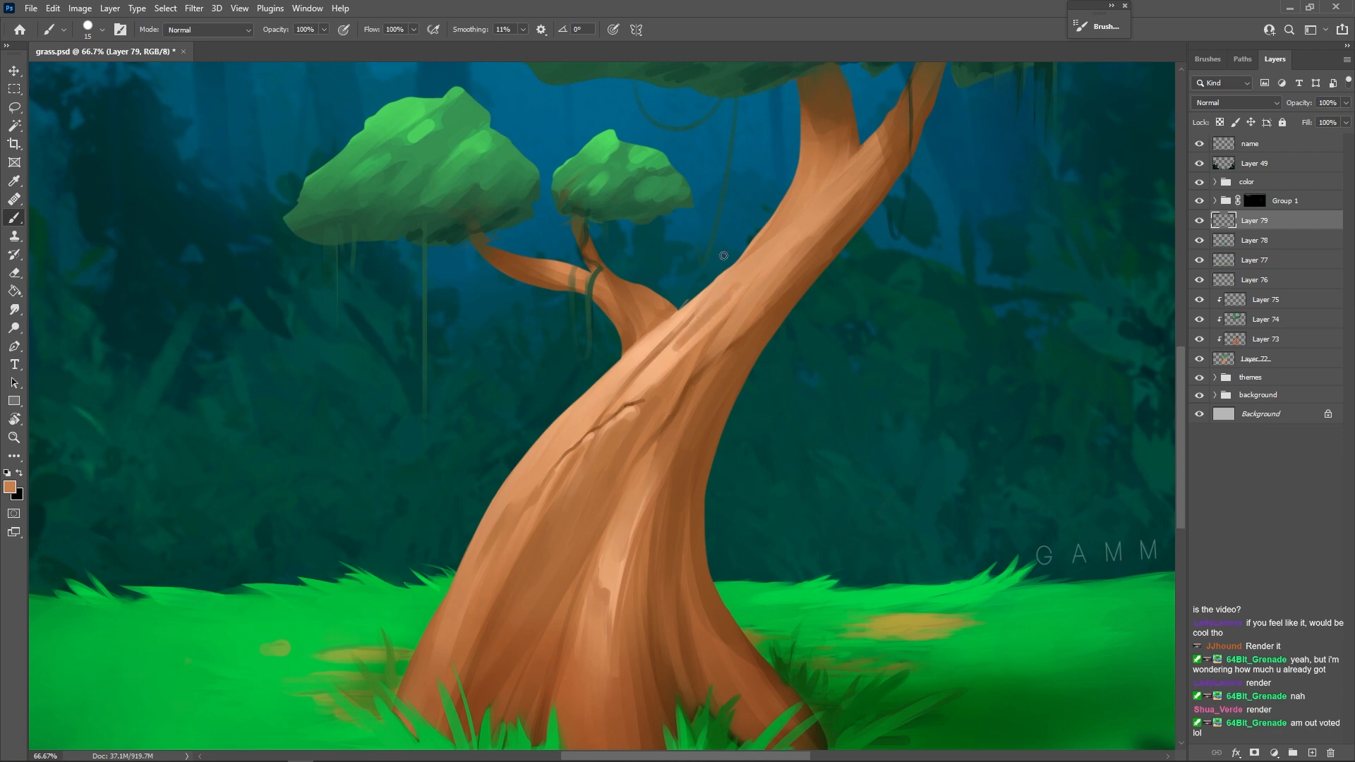
{"action": "key", "text": "ctrl+bracketright"}
{"action": "key", "text": "bracketright"}
{"action": "key", "text": "bracketright"}
{"action": "key", "text": "bracketright"}
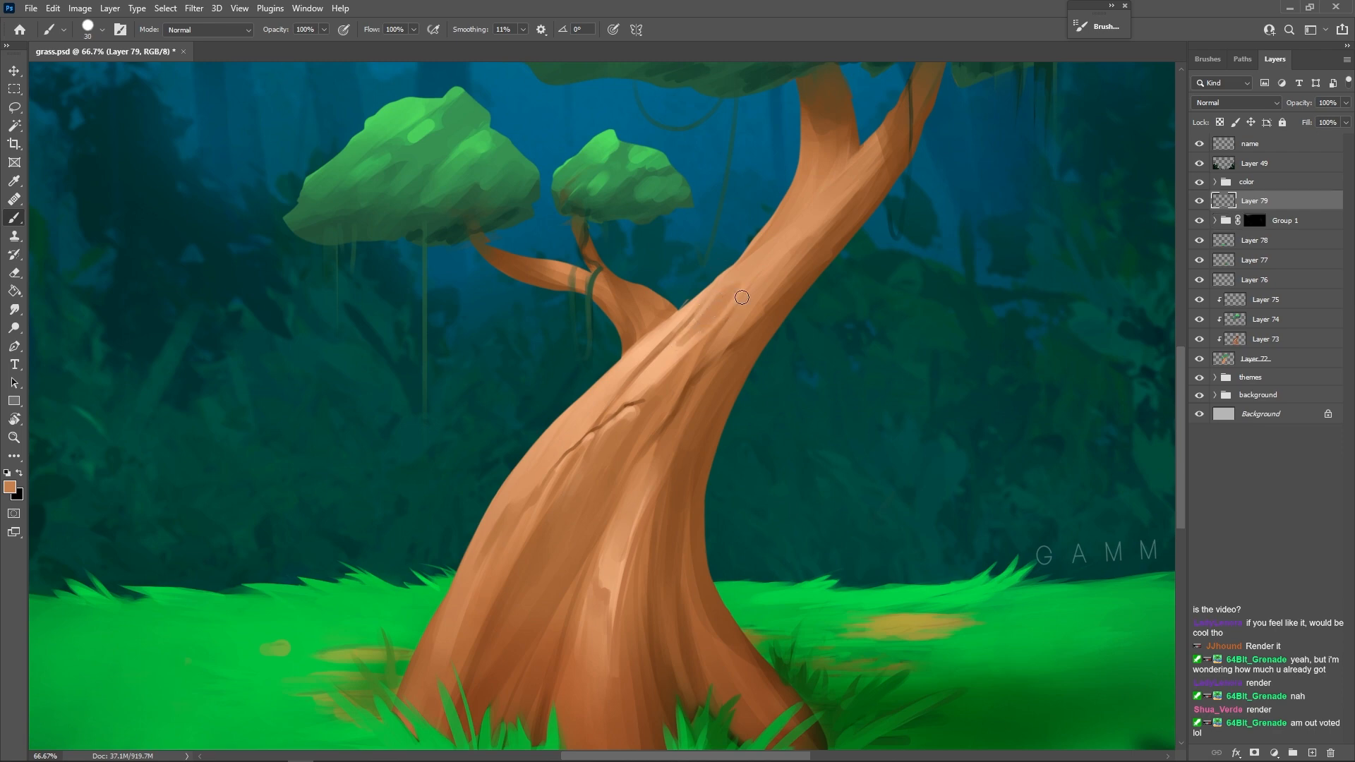
{"action": "left_click_drag", "start_coordinate": [1249, 201], "coordinate": [1248, 229]}
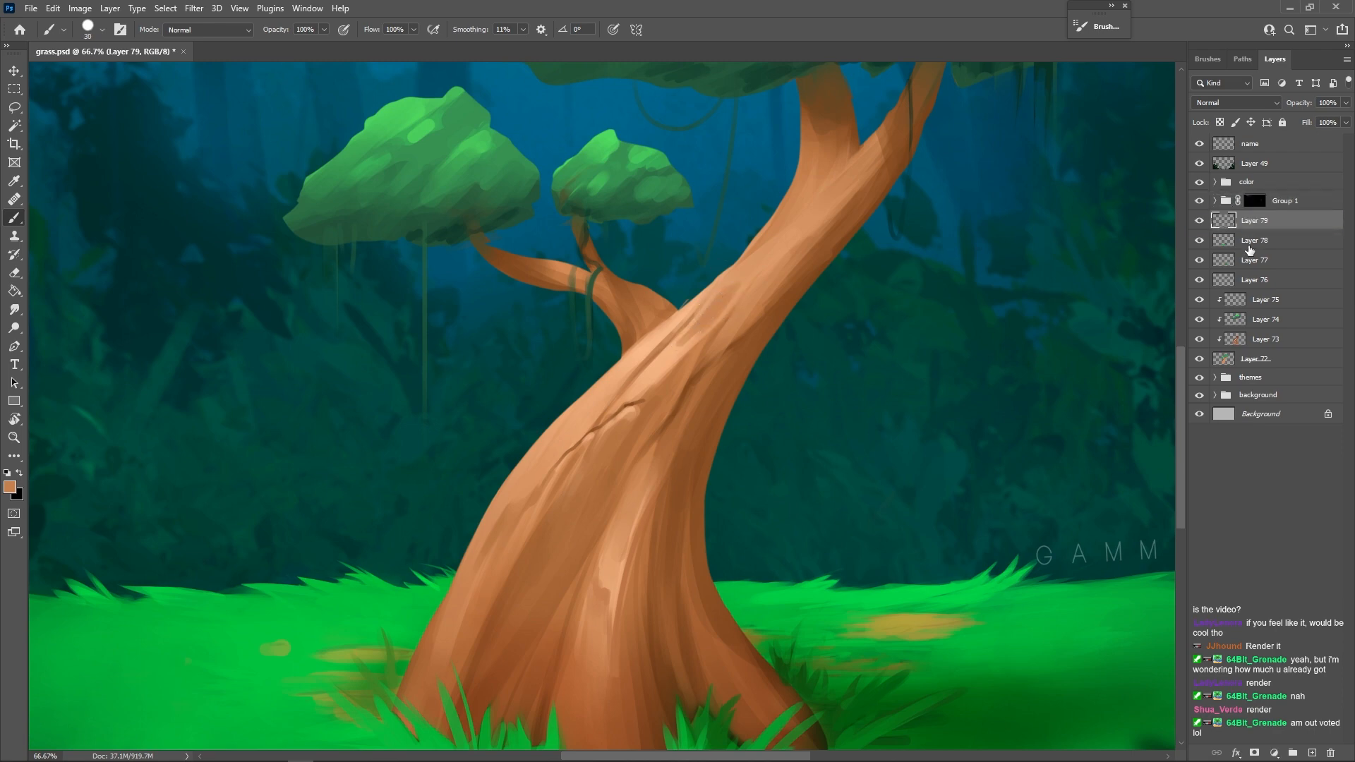
- Compare the trunk with and without the detail layer, and paint light bark strokes along its edge above the crack
{"action": "left_click", "coordinate": [1199, 220]}
{"action": "left_click", "coordinate": [1199, 221]}
{"action": "key", "text": "bracketleft"}
{"action": "key", "text": "bracketleft"}
{"action": "key", "text": "bracketleft"}
{"action": "key", "text": "bracketright"}
{"action": "key", "text": "bracketright"}
{"action": "left_click", "coordinate": [668, 360], "text": "alt"}
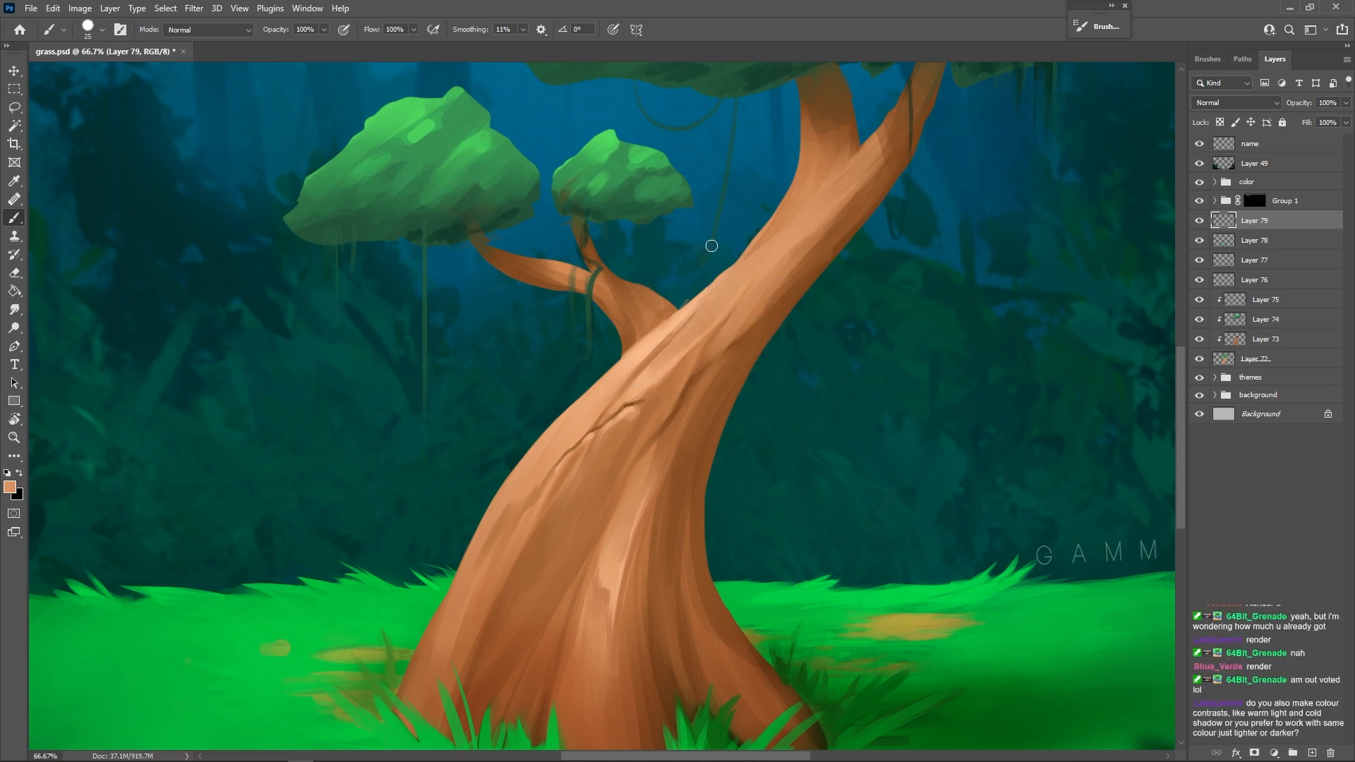
{"action": "key", "text": "bracketleft"}
{"action": "key", "text": "bracketleft"}
{"action": "left_click_drag", "start_coordinate": [696, 305], "coordinate": [660, 333]}
{"action": "mouse_move", "coordinate": [607, 385]}
{"action": "left_mouse_down"}
{"action": "mouse_move", "coordinate": [633, 360]}
{"action": "mouse_move", "coordinate": [609, 391]}
{"action": "mouse_move", "coordinate": [624, 366]}
{"action": "mouse_move", "coordinate": [643, 377]}
{"action": "mouse_move", "coordinate": [596, 408]}
{"action": "left_mouse_up"}
- Paint and blend brown bark strokes between the trunk's left edge and the crack
{"action": "left_click", "coordinate": [692, 424], "text": "alt"}
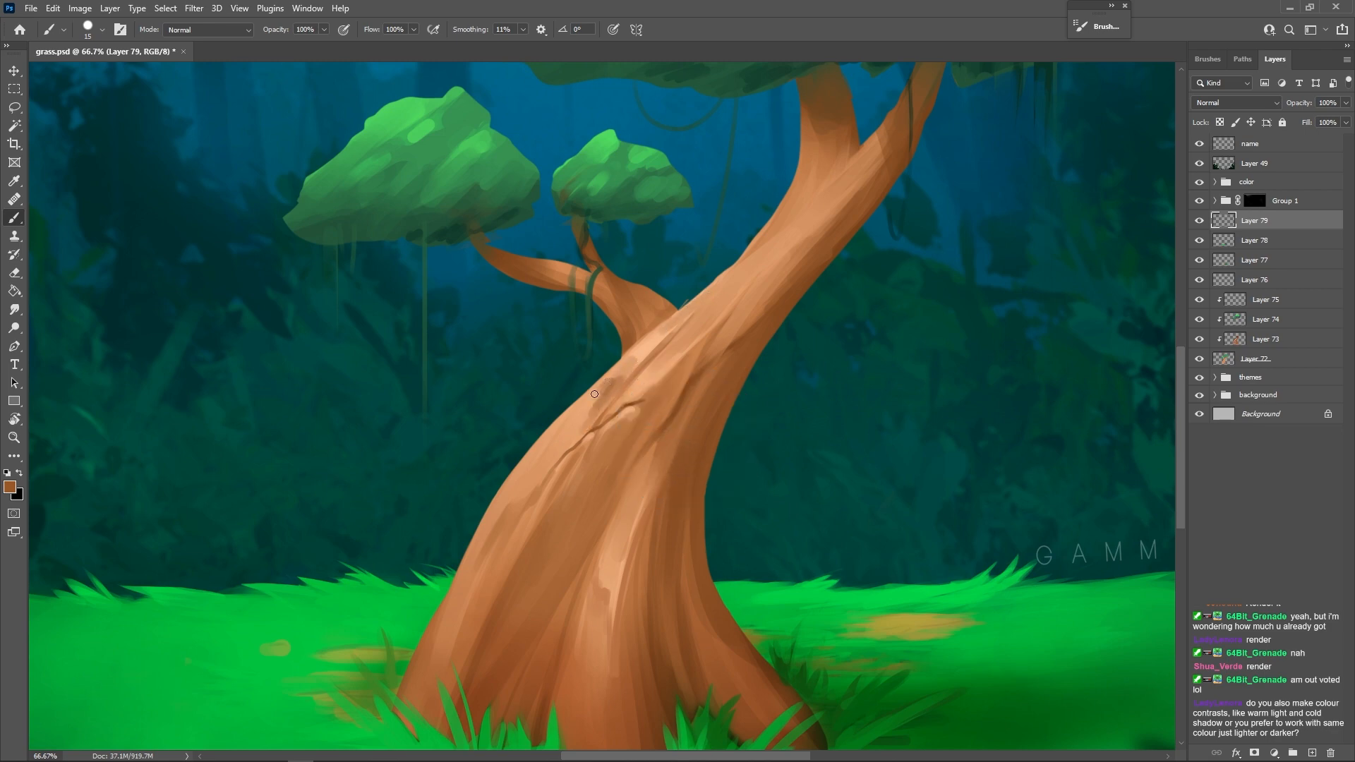
{"action": "left_click", "coordinate": [620, 407], "text": "alt"}
{"action": "key", "text": "bracketright"}
{"action": "left_click_drag", "start_coordinate": [633, 350], "coordinate": [577, 437]}
{"action": "left_click", "coordinate": [580, 418], "text": "alt"}
- Refine the bark groove to the right of the crack with sampled browns and a 20 px brush
{"action": "left_click", "coordinate": [663, 395], "text": "alt"}
{"action": "key", "text": "bracketleft"}
{"action": "left_click", "coordinate": [630, 397], "text": "alt"}
{"action": "left_click", "coordinate": [633, 401], "text": "alt"}
{"action": "mouse_move", "coordinate": [678, 372]}
{"action": "left_mouse_down"}
{"action": "mouse_move", "coordinate": [662, 403]}
{"action": "mouse_move", "coordinate": [691, 357]}
{"action": "left_mouse_up"}
{"action": "left_click", "coordinate": [677, 384], "text": "alt"}
{"action": "left_click", "coordinate": [686, 384], "text": "alt"}
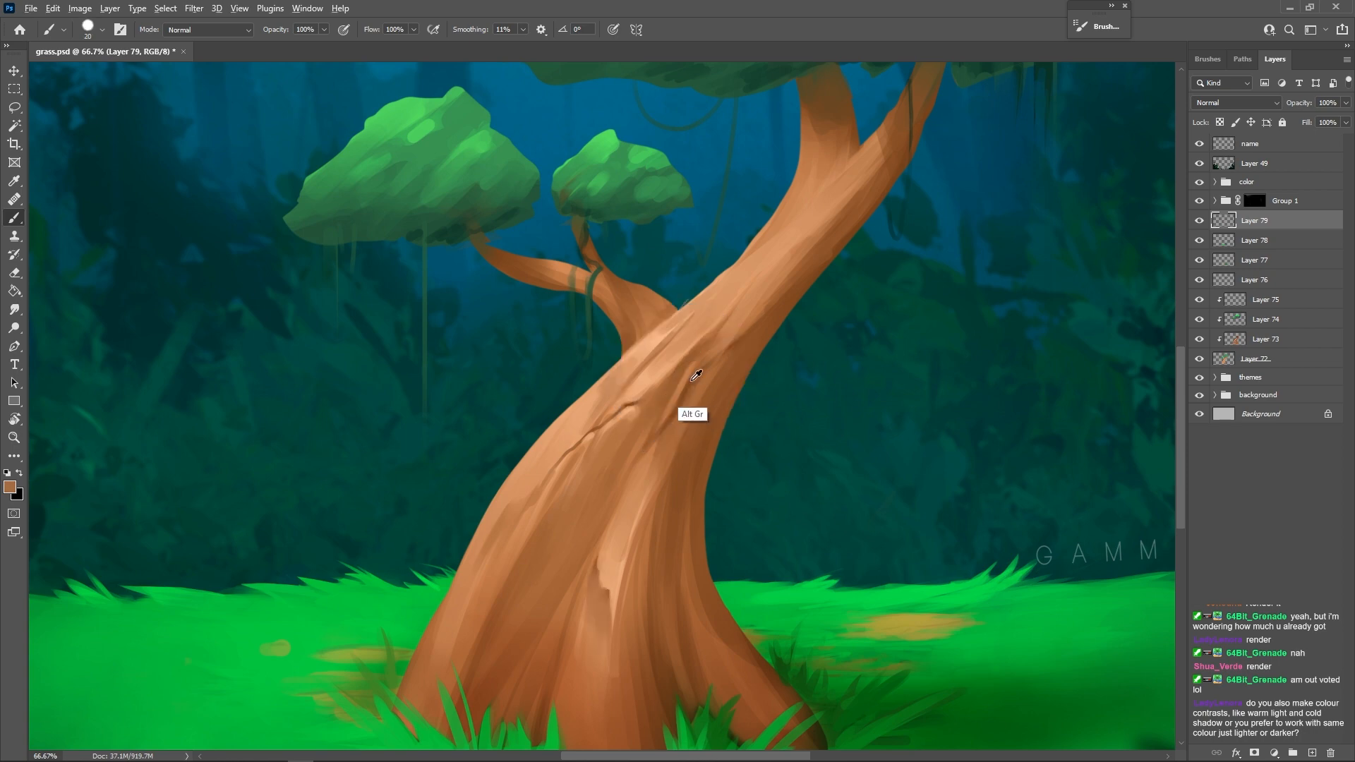
- Paint and soften a darker bark groove to the left of the lower trunk's central highlight
{"action": "left_click", "coordinate": [661, 425], "text": "alt"}
{"action": "left_click_drag", "start_coordinate": [564, 623], "coordinate": [558, 640]}
{"action": "left_click_drag", "start_coordinate": [572, 593], "coordinate": [543, 653]}
{"action": "left_click", "coordinate": [572, 592], "text": "alt"}
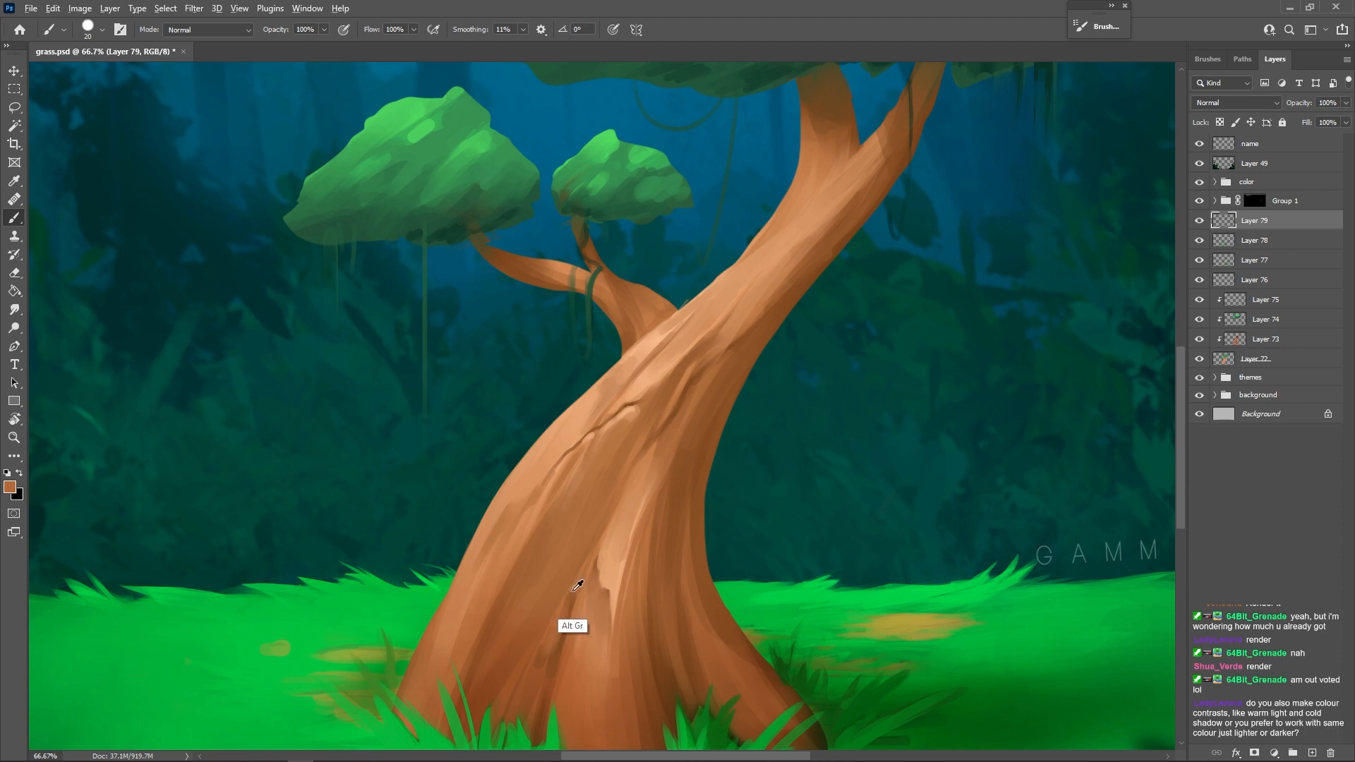
{"action": "left_click_drag", "start_coordinate": [571, 597], "coordinate": [551, 653]}
{"action": "left_click", "coordinate": [556, 650], "text": "alt"}
{"action": "left_click", "coordinate": [574, 588], "text": "alt"}
{"action": "left_click_drag", "start_coordinate": [572, 595], "coordinate": [548, 702]}
{"action": "left_click", "coordinate": [551, 655], "text": "alt"}
{"action": "left_click_drag", "start_coordinate": [552, 645], "coordinate": [548, 664]}
- Soften the edges of the mid-trunk crack with sampled light browns
{"action": "left_click", "coordinate": [638, 460], "text": "alt"}
{"action": "left_click", "coordinate": [570, 462], "text": "alt"}
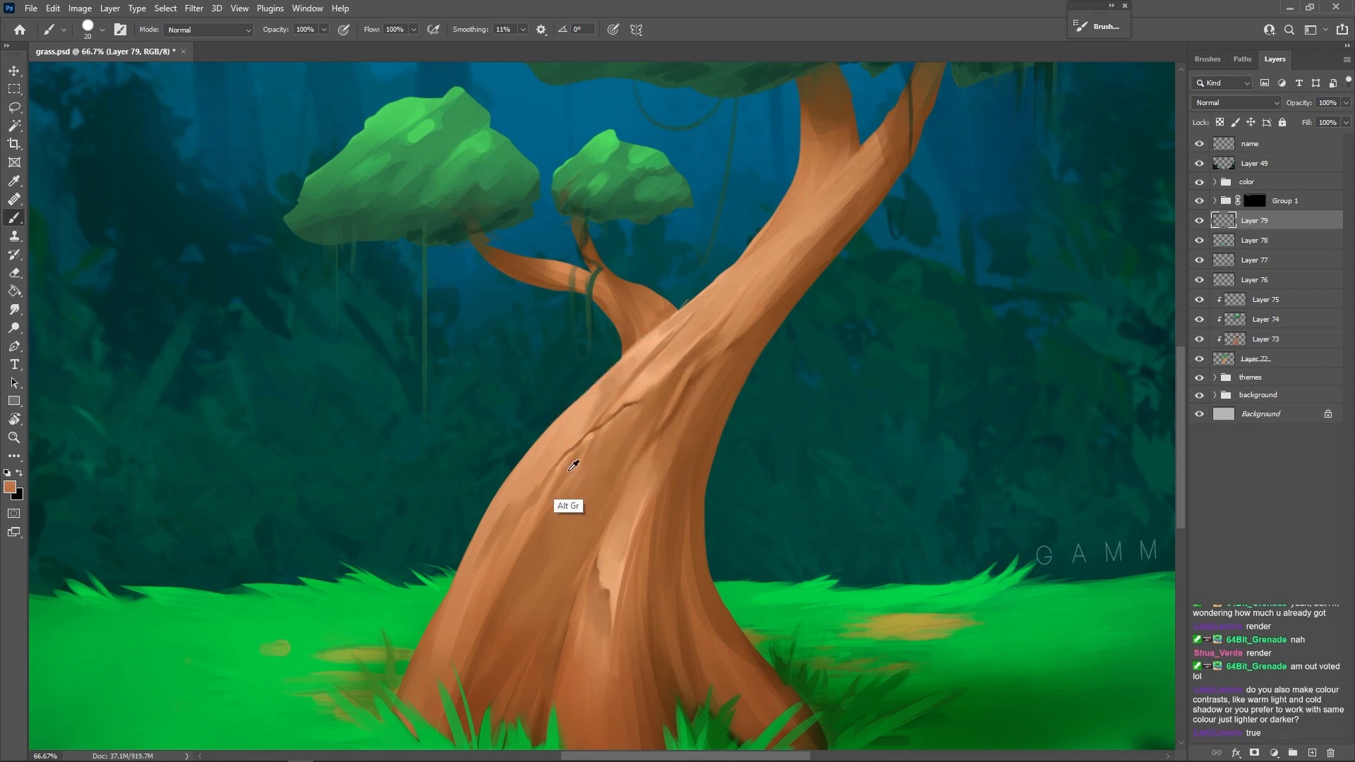
{"action": "left_click_drag", "start_coordinate": [574, 464], "coordinate": [569, 462]}
{"action": "left_click", "coordinate": [631, 399], "text": "alt"}
{"action": "left_click_drag", "start_coordinate": [630, 401], "coordinate": [613, 415]}
{"action": "left_click_drag", "start_coordinate": [734, 442], "coordinate": [723, 492]}
{"action": "left_click", "coordinate": [697, 407], "text": "alt"}
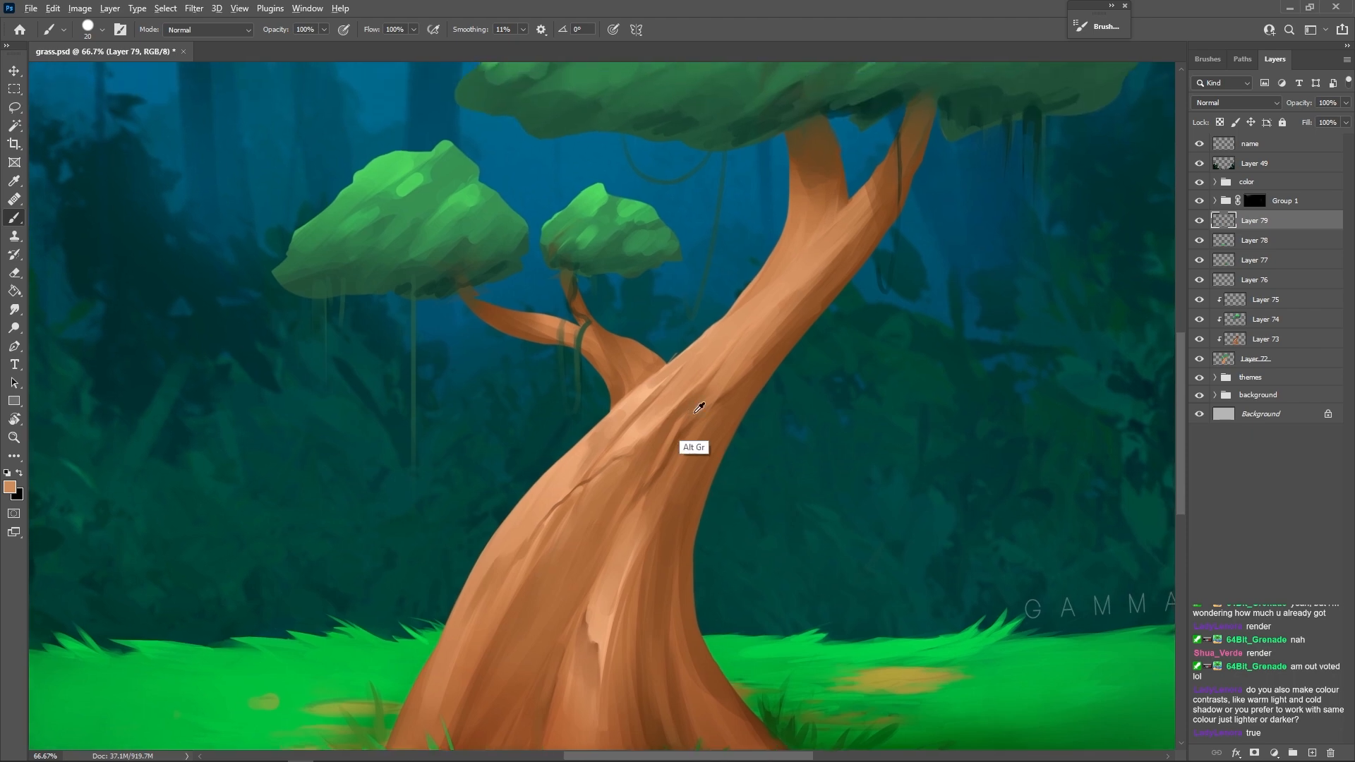
- Paint bark strokes on the upper trunk above the crack with sampled light and mid browns
{"action": "left_click", "coordinate": [731, 374], "text": "alt"}
{"action": "left_click_drag", "start_coordinate": [714, 394], "coordinate": [695, 414]}
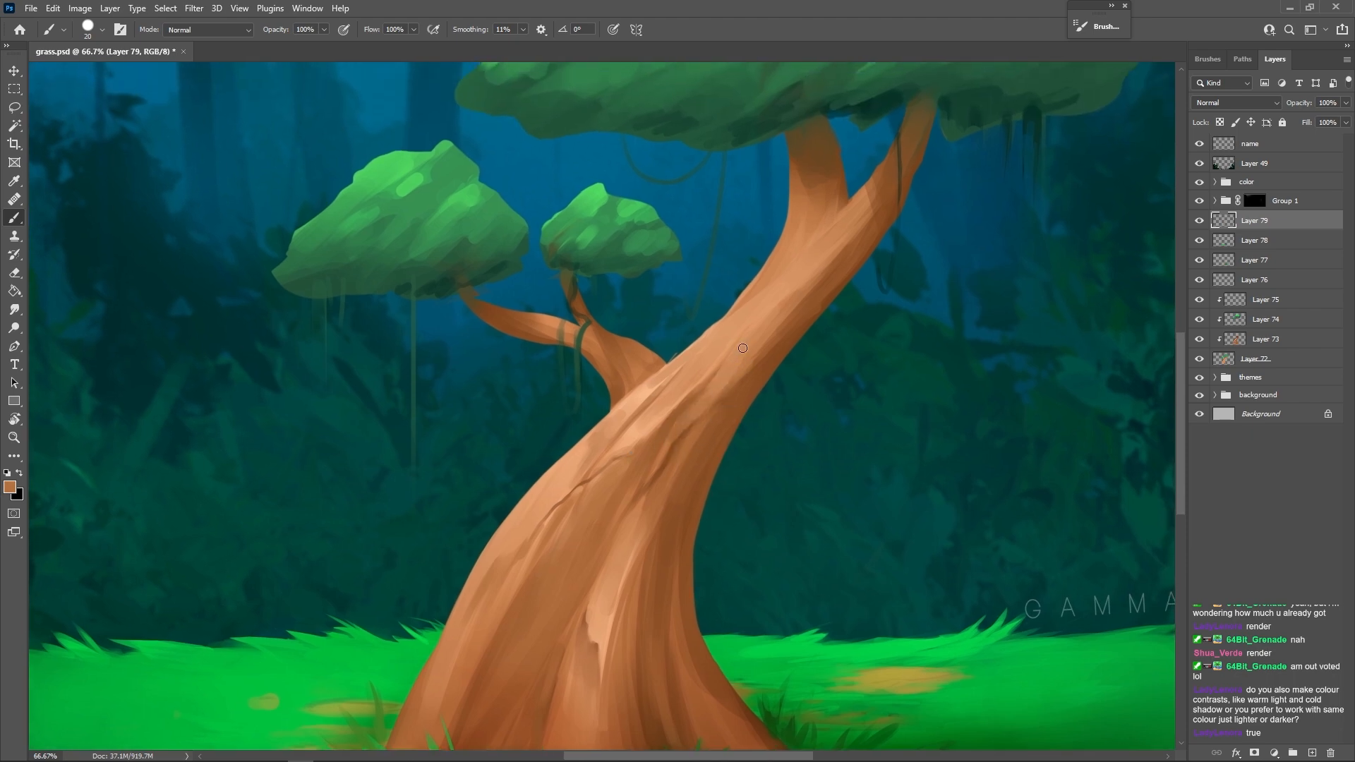
{"action": "left_click", "coordinate": [691, 416], "text": "alt"}
{"action": "mouse_move", "coordinate": [741, 345]}
{"action": "left_mouse_down"}
{"action": "mouse_move", "coordinate": [775, 299]}
{"action": "mouse_move", "coordinate": [753, 309]}
{"action": "mouse_move", "coordinate": [768, 322]}
{"action": "mouse_move", "coordinate": [769, 308]}
{"action": "left_mouse_up"}
{"action": "left_click", "coordinate": [789, 287], "text": "alt"}
{"action": "left_click", "coordinate": [762, 311], "text": "alt"}
{"action": "left_click", "coordinate": [777, 309], "text": "alt"}
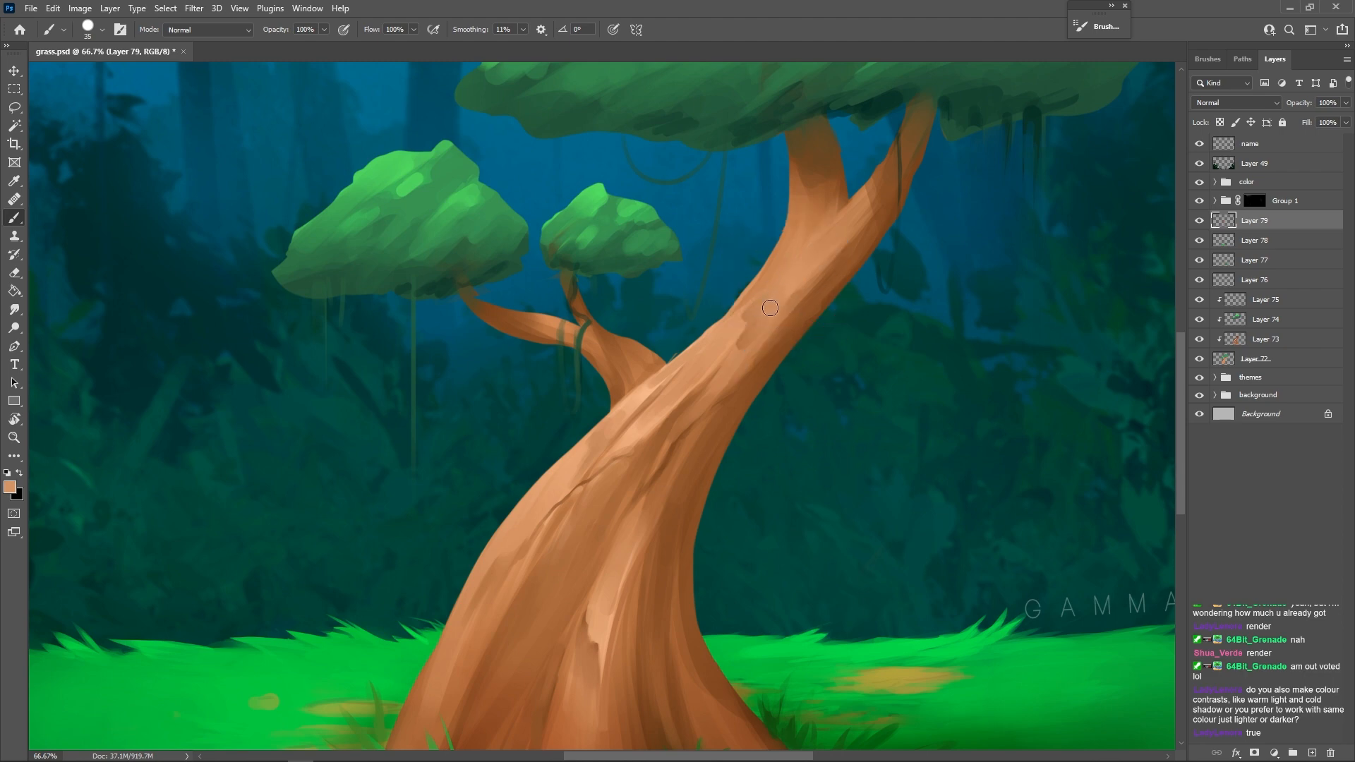
- Add a light orange bark highlight near the left edge of the upper trunk
{"action": "left_click_drag", "start_coordinate": [830, 447], "coordinate": [840, 398]}
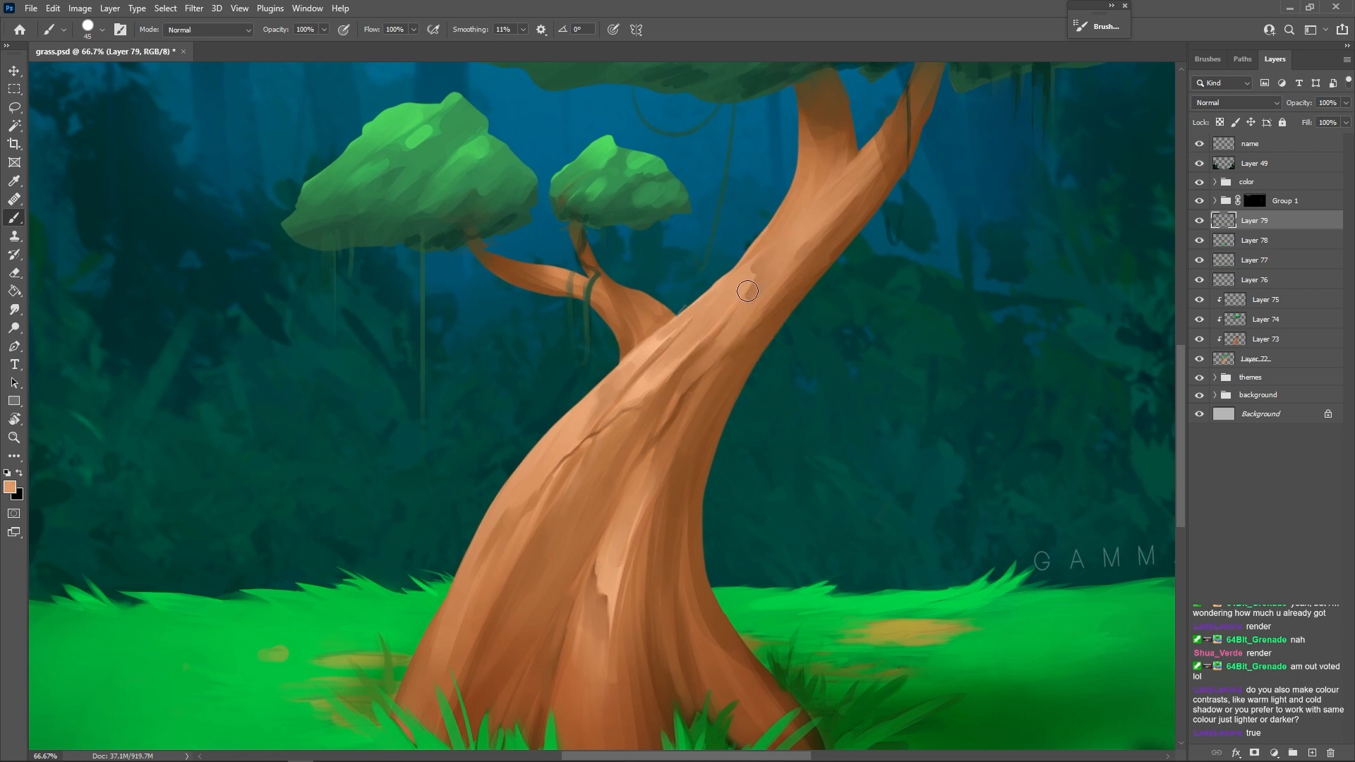
{"action": "left_click_drag", "start_coordinate": [748, 290], "coordinate": [744, 272]}
{"action": "key", "text": "bracketleft"}
{"action": "key", "text": "bracketleft"}
{"action": "key", "text": "bracketleft"}
{"action": "left_click_drag", "start_coordinate": [792, 325], "coordinate": [765, 420]}
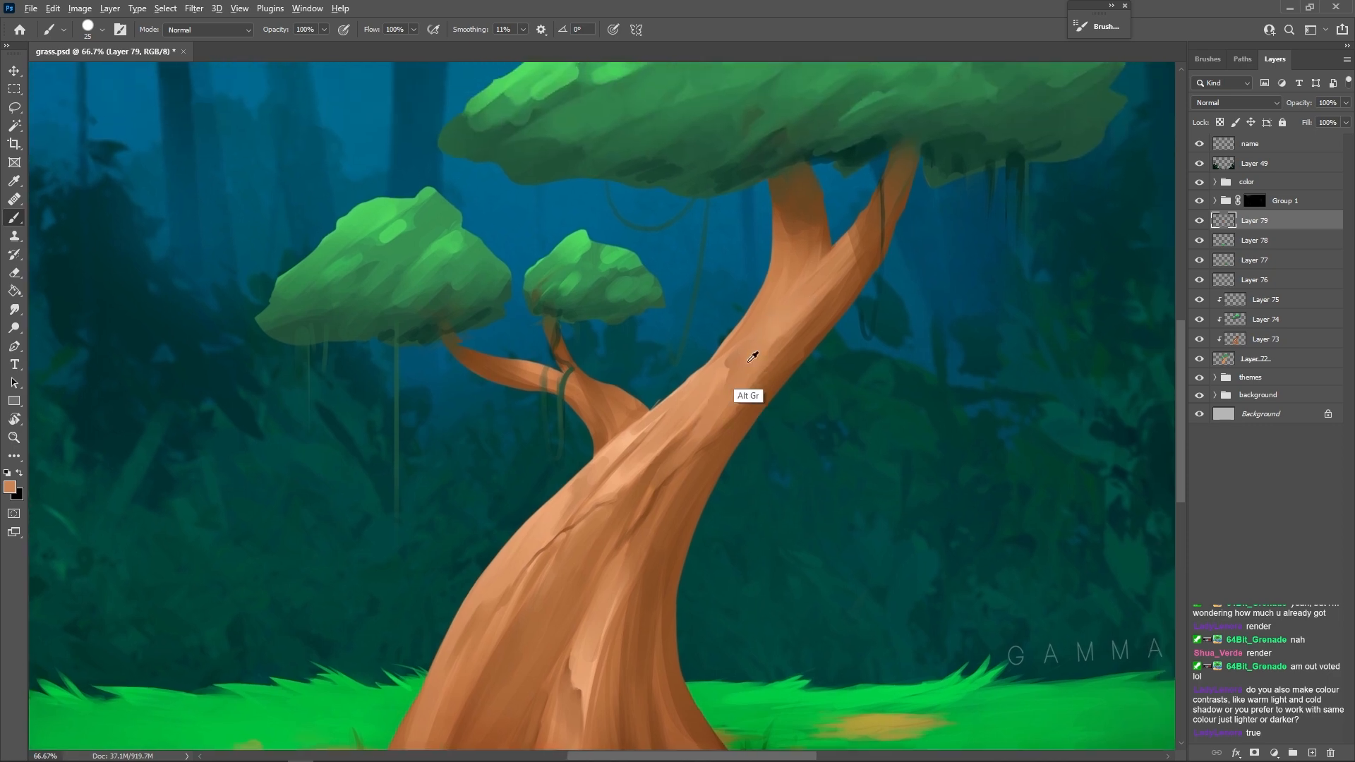
- Paint and blend darker bark along the right side of the upper trunk with a 25 px brush
{"action": "left_click", "coordinate": [730, 413], "text": "alt"}
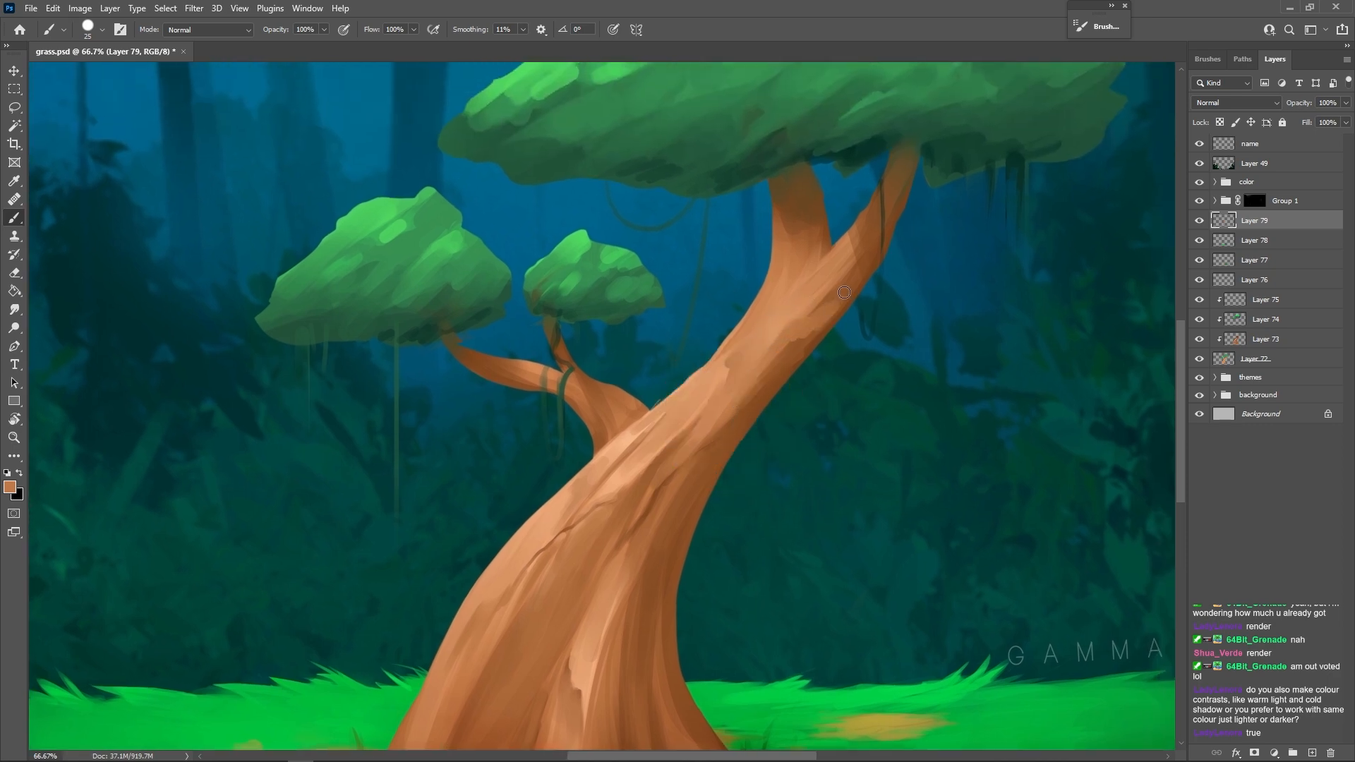
{"action": "left_click", "coordinate": [821, 311], "text": "alt"}
{"action": "left_click", "coordinate": [791, 353], "text": "alt"}
{"action": "left_click", "coordinate": [800, 330], "text": "alt"}
{"action": "left_click_drag", "start_coordinate": [779, 368], "coordinate": [720, 465]}
{"action": "left_click_drag", "start_coordinate": [802, 450], "coordinate": [813, 436]}
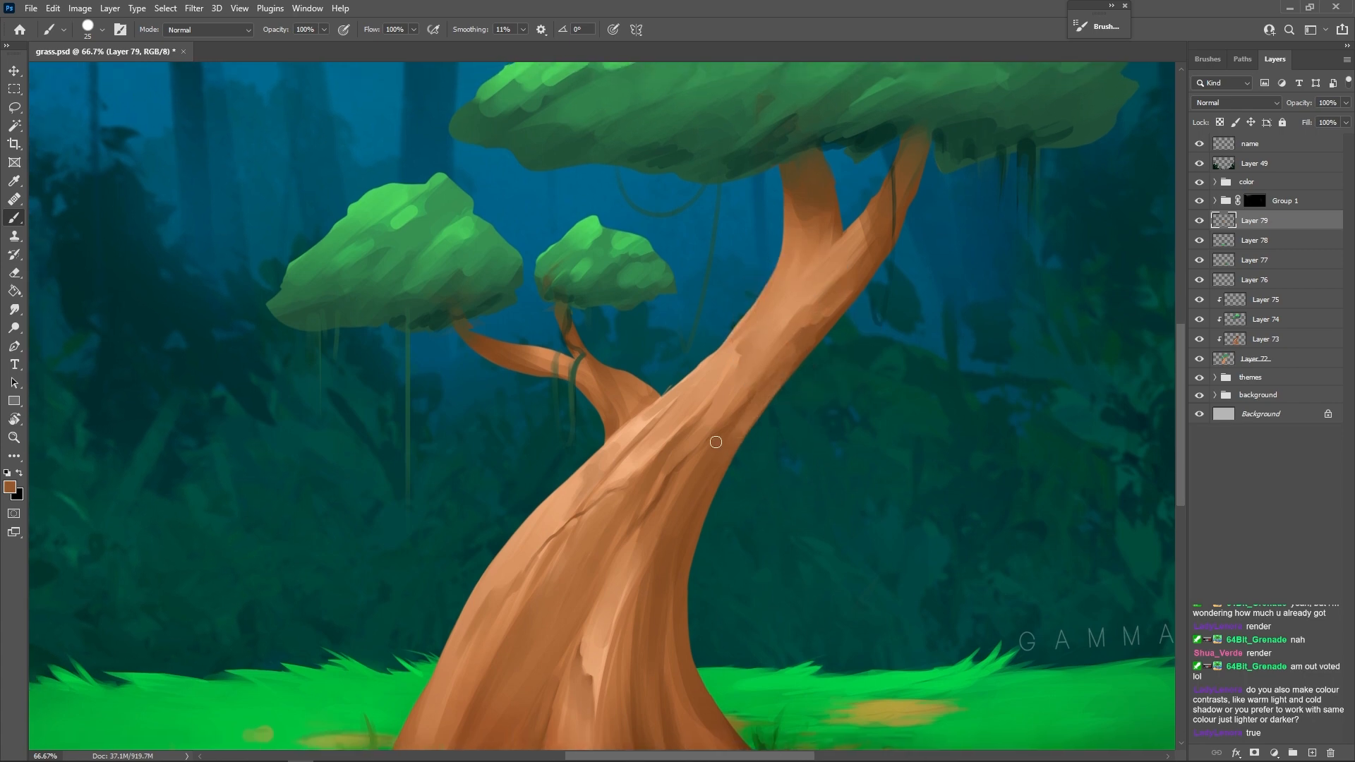
{"action": "left_click_drag", "start_coordinate": [715, 442], "coordinate": [756, 387]}
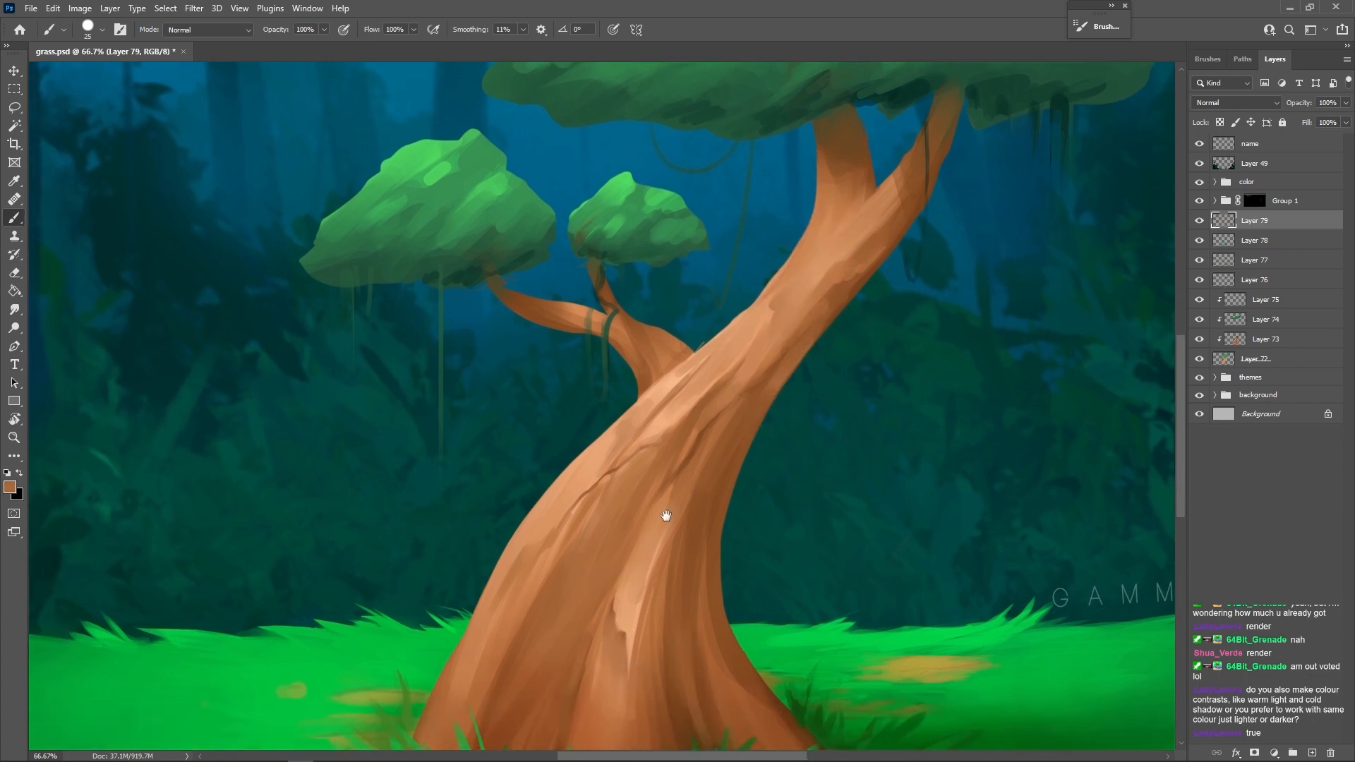
- Paint a dark brown groove to the right of the lower trunk's central highlight and undo unwanted strokes
{"action": "left_click_drag", "start_coordinate": [665, 515], "coordinate": [676, 418]}
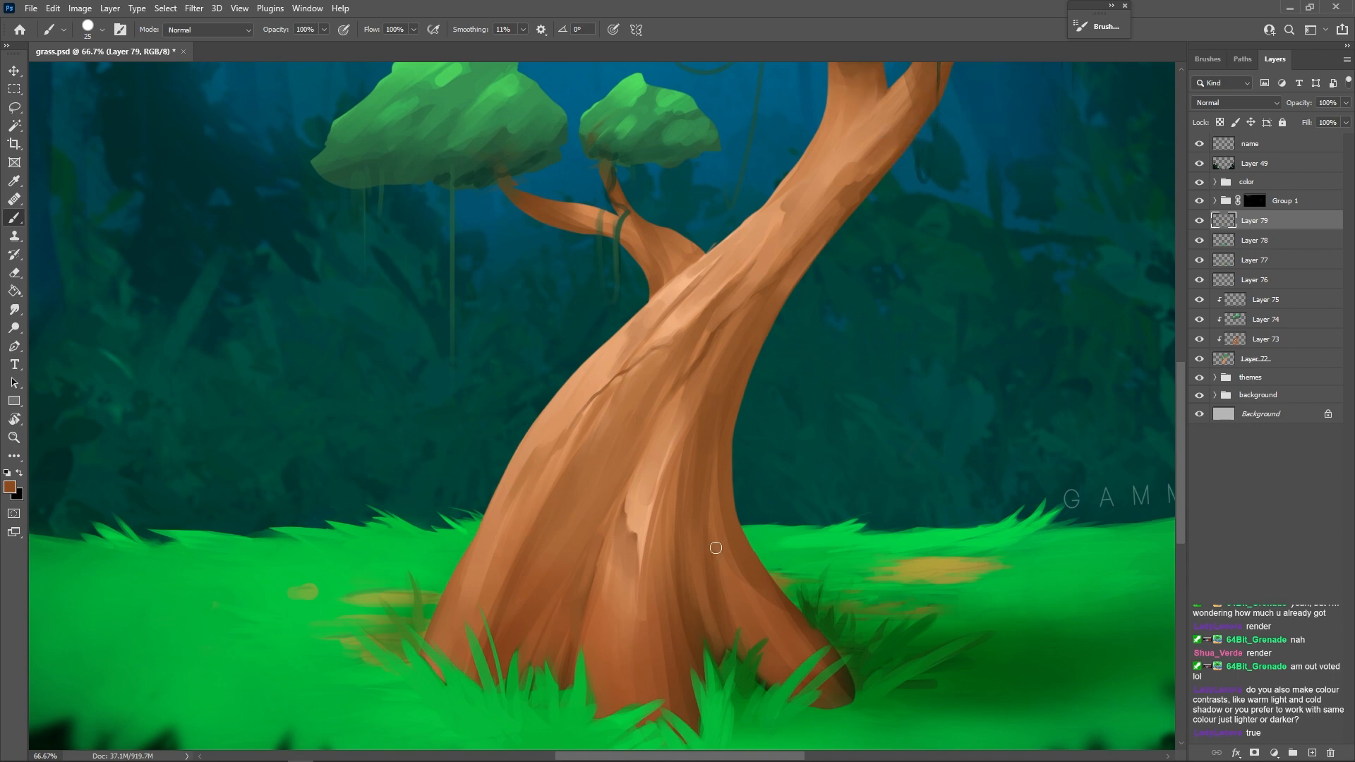
{"action": "left_click", "coordinate": [701, 635], "text": "alt"}
{"action": "key", "text": "bracketright"}
{"action": "key", "text": "bracketright"}
{"action": "key", "text": "ctrl+z"}
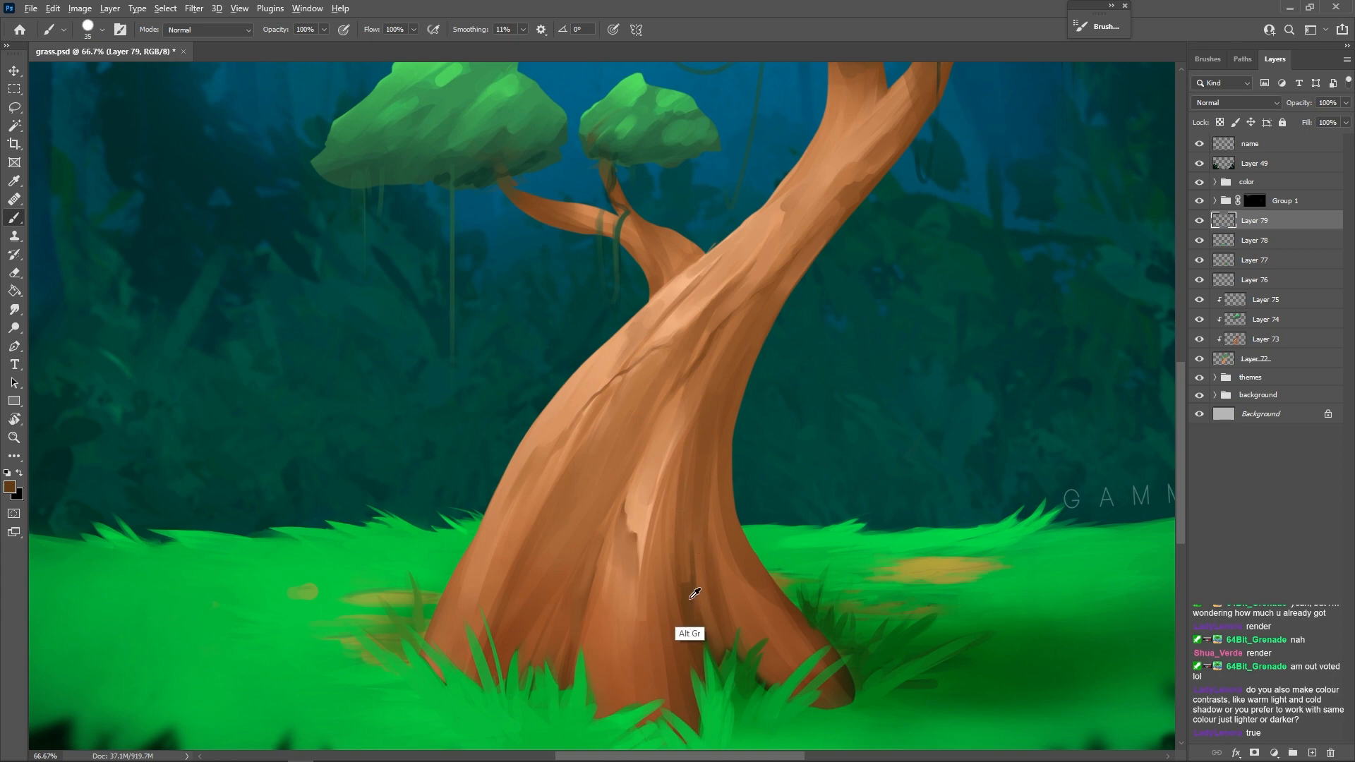
{"action": "key", "text": "ctrl+z"}
{"action": "key", "text": "bracketleft"}
{"action": "key", "text": "bracketleft"}
{"action": "key", "text": "bracketleft"}
- Shade and blend the lower trunk around the dark groove with sampled browns and a 35 px brush
{"action": "mouse_move", "coordinate": [882, 522]}
{"action": "left_mouse_down"}
{"action": "mouse_move", "coordinate": [796, 526]}
{"action": "mouse_move", "coordinate": [789, 511]}
{"action": "left_mouse_up"}
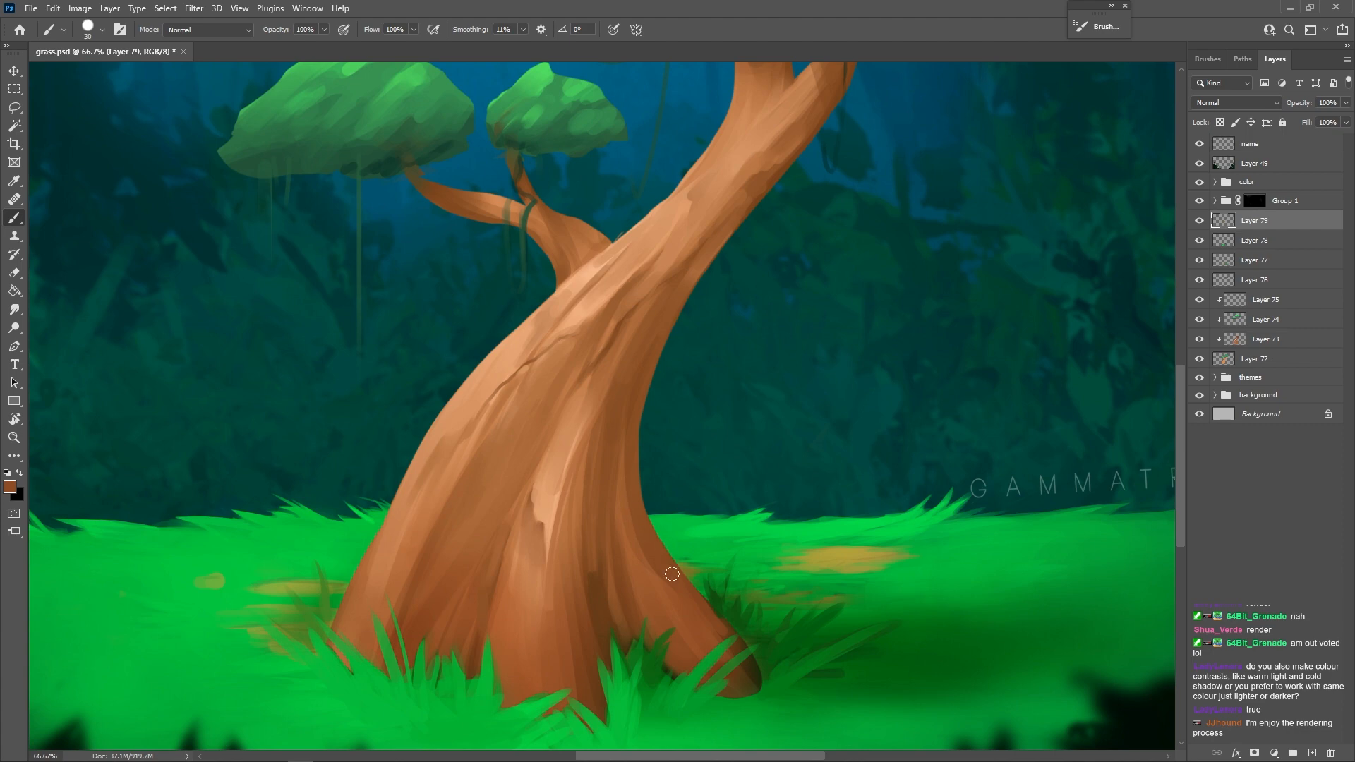
{"action": "key", "text": "bracketright"}
{"action": "left_click", "coordinate": [617, 508], "text": "alt"}
{"action": "left_click_drag", "start_coordinate": [745, 570], "coordinate": [787, 532]}
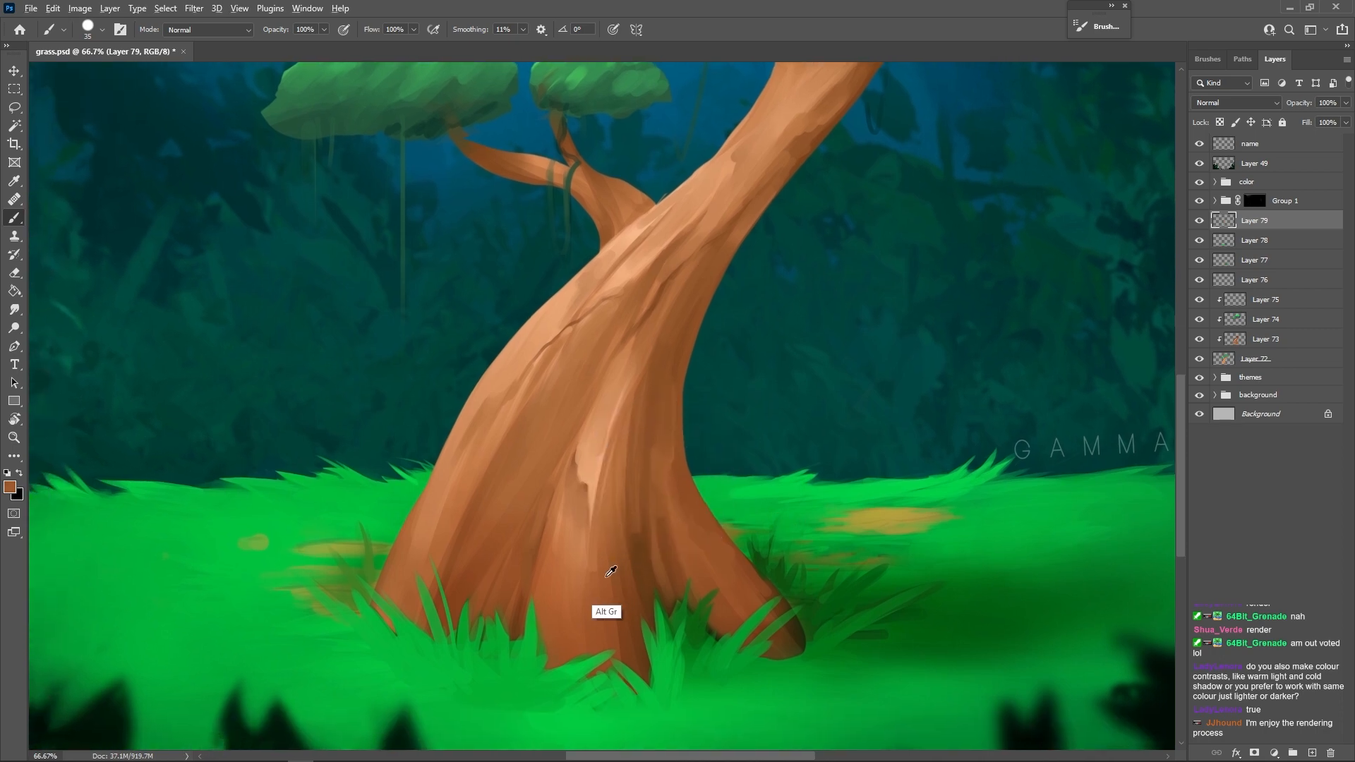
{"action": "left_click_drag", "start_coordinate": [595, 515], "coordinate": [624, 601]}
{"action": "left_click", "coordinate": [520, 569], "text": "alt"}
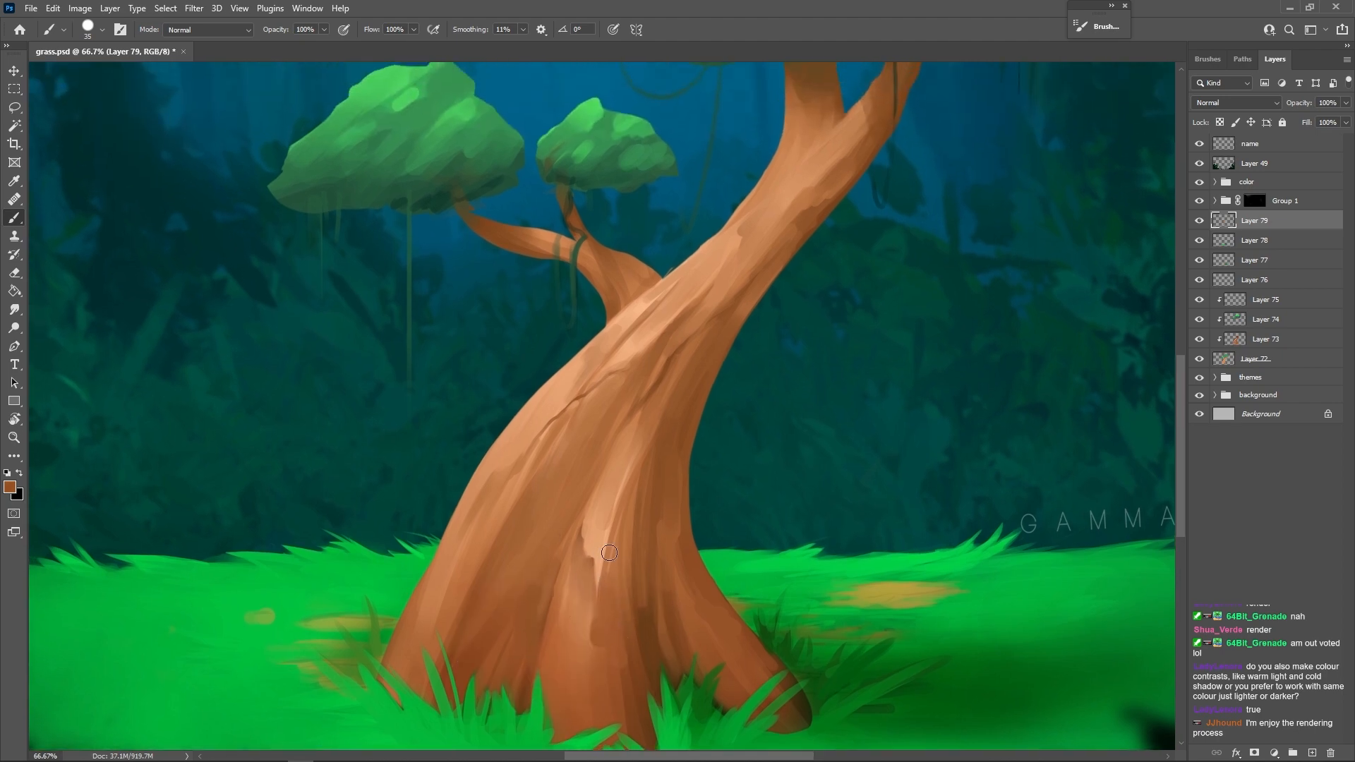
- Paint light bark strokes along the trunk's left edge below the crack with a 25 px brush
{"action": "left_click", "coordinate": [493, 504], "text": "alt"}
{"action": "key", "text": "bracketleft"}
{"action": "key", "text": "bracketleft"}
{"action": "mouse_move", "coordinate": [516, 436]}
{"action": "left_mouse_down"}
{"action": "mouse_move", "coordinate": [475, 488]}
{"action": "mouse_move", "coordinate": [514, 434]}
{"action": "mouse_move", "coordinate": [480, 479]}
{"action": "mouse_move", "coordinate": [510, 431]}
{"action": "left_mouse_up"}
{"action": "left_click", "coordinate": [530, 425], "text": "alt"}
{"action": "left_click", "coordinate": [500, 452], "text": "alt"}
{"action": "left_click", "coordinate": [525, 410], "text": "alt"}
- Paint and blend mid-brown bark across the left half of the lower trunk with a brush enlarged to 40 px
{"action": "left_click_drag", "start_coordinate": [841, 444], "coordinate": [856, 423]}
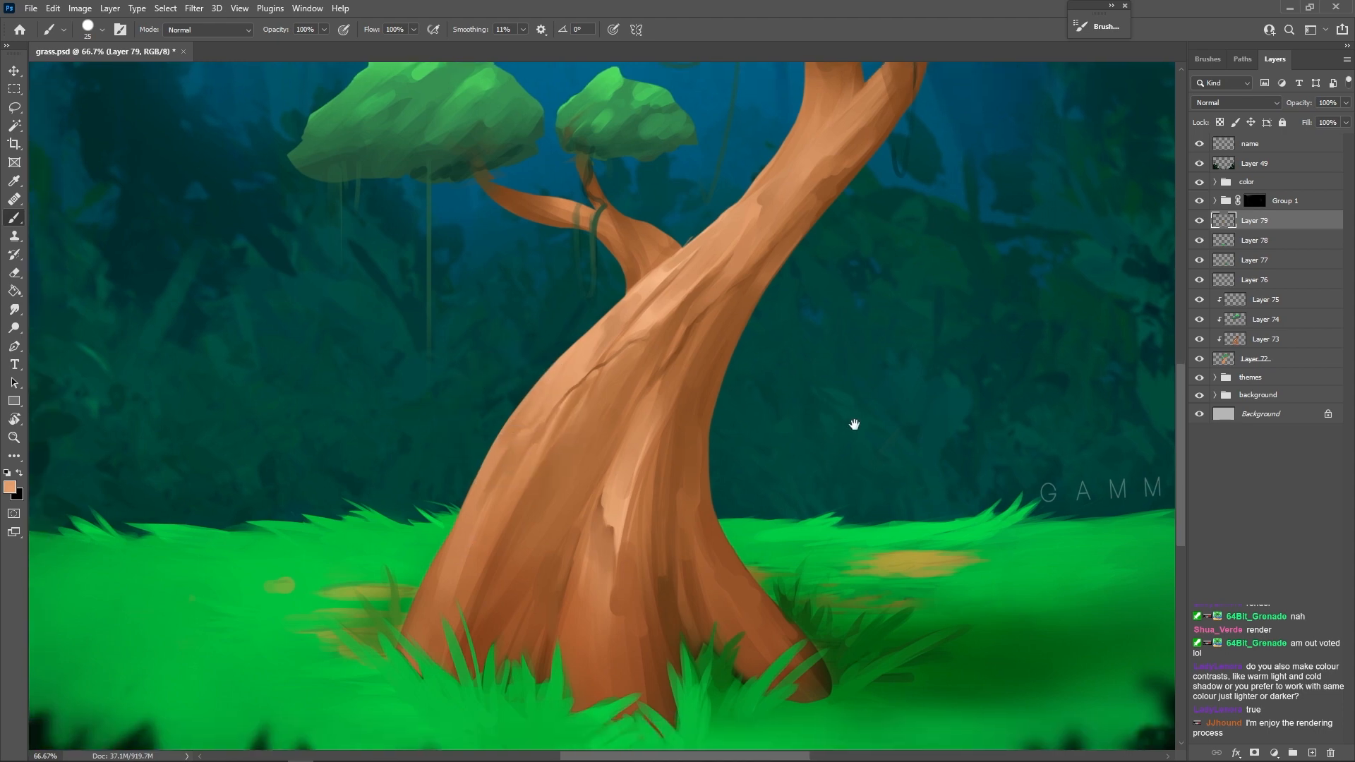
{"action": "left_click", "coordinate": [494, 556], "text": "alt"}
{"action": "mouse_move", "coordinate": [538, 509]}
{"action": "left_mouse_down"}
{"action": "mouse_move", "coordinate": [561, 505]}
{"action": "mouse_move", "coordinate": [590, 380]}
{"action": "left_mouse_up"}
{"action": "key", "text": "ctrl+z"}
{"action": "left_click", "coordinate": [508, 559], "text": "alt"}
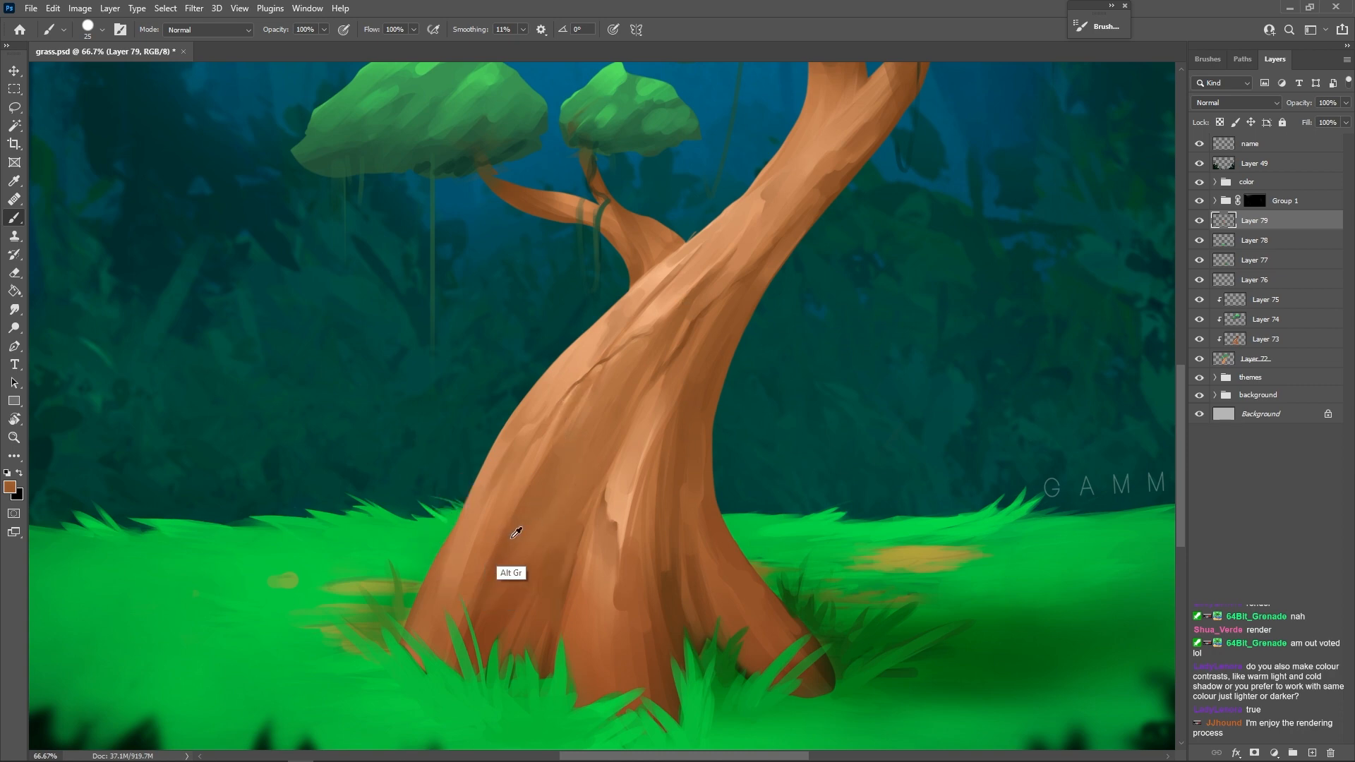
{"action": "mouse_move", "coordinate": [540, 511]}
{"action": "left_mouse_down"}
{"action": "mouse_move", "coordinate": [603, 437]}
{"action": "mouse_move", "coordinate": [538, 504]}
{"action": "left_mouse_up"}
{"action": "key", "text": "bracketright"}
{"action": "key", "text": "bracketright"}
{"action": "key", "text": "bracketright"}
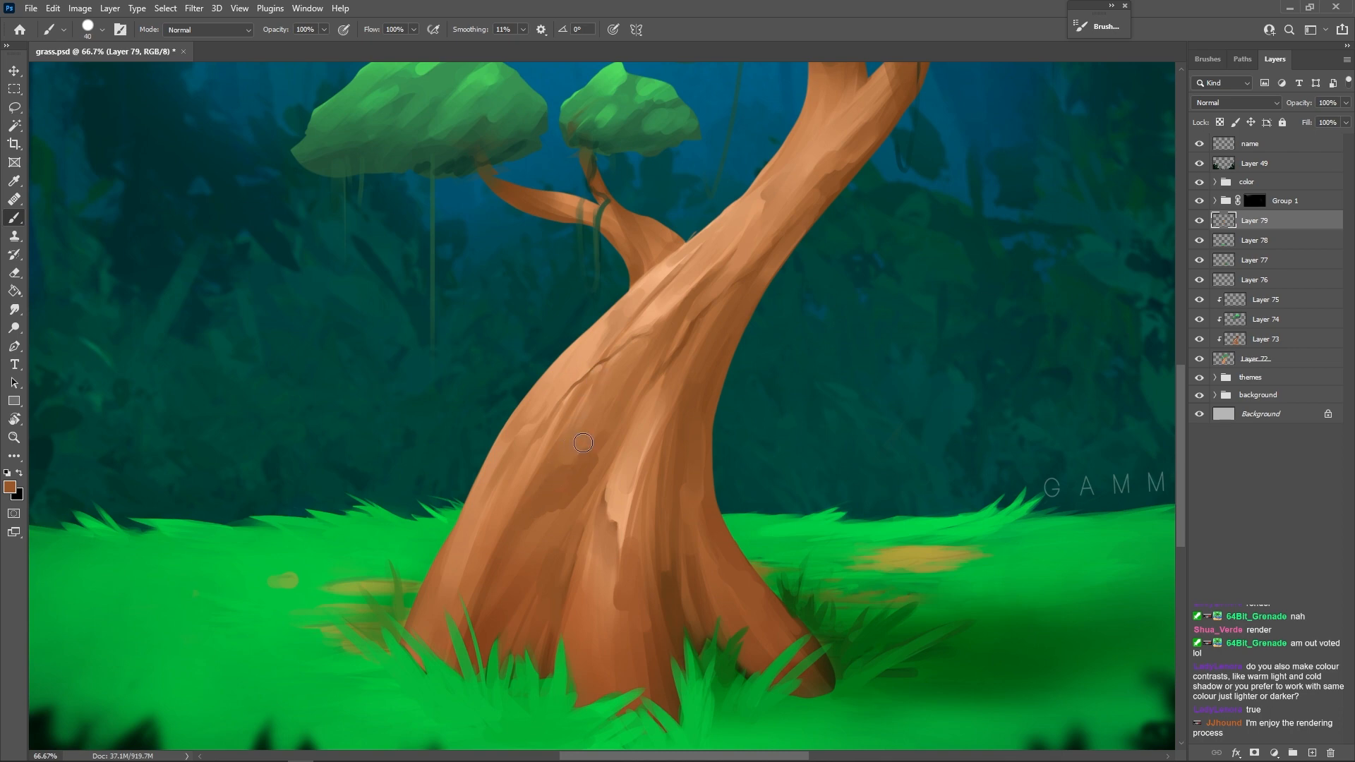
{"action": "left_click", "coordinate": [570, 433], "text": "alt"}
{"action": "left_click", "coordinate": [542, 467], "text": "alt"}
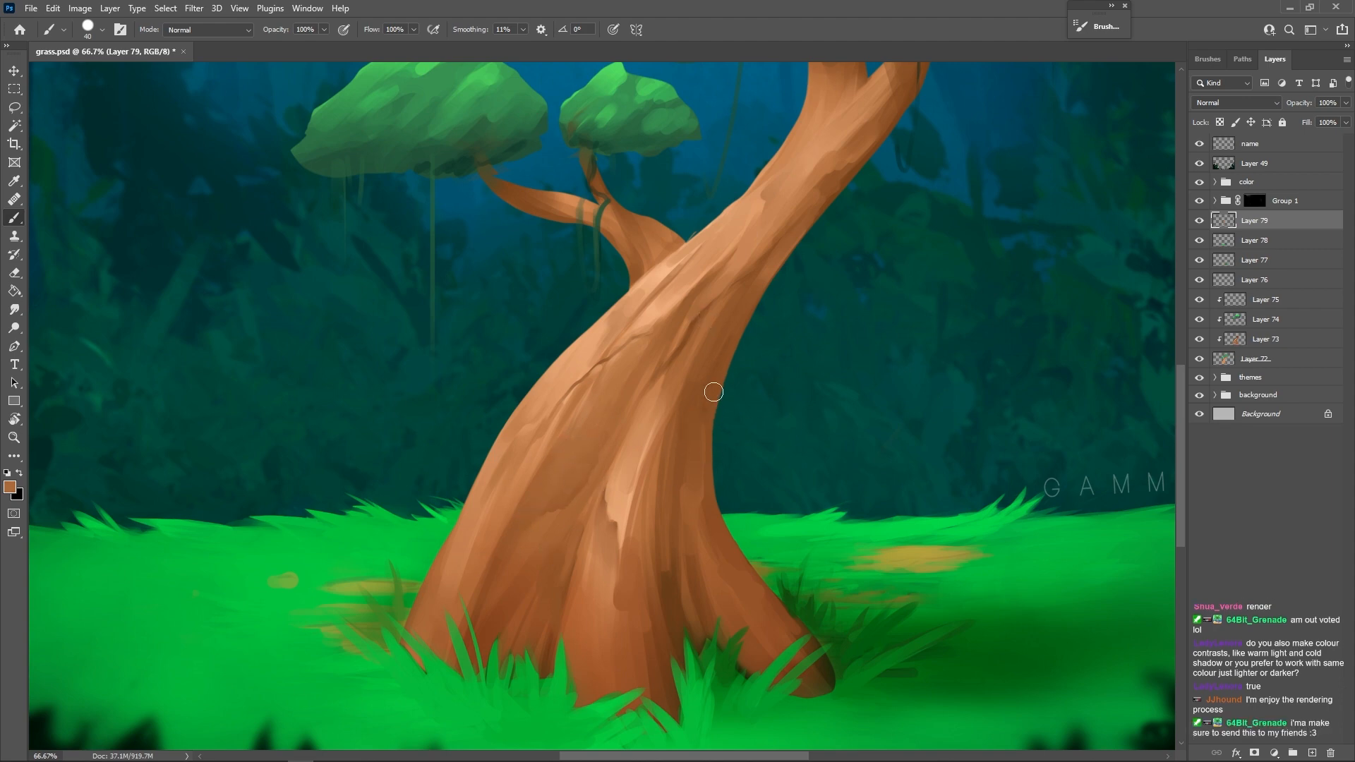
- Paint a bark ridge on the lower trunk's left edge and soften it with sampled browns at 40 px
{"action": "key", "text": "bracketleft"}
{"action": "scroll", "coordinate": [747, 396], "scroll_direction": "up", "scroll_amount": 3}
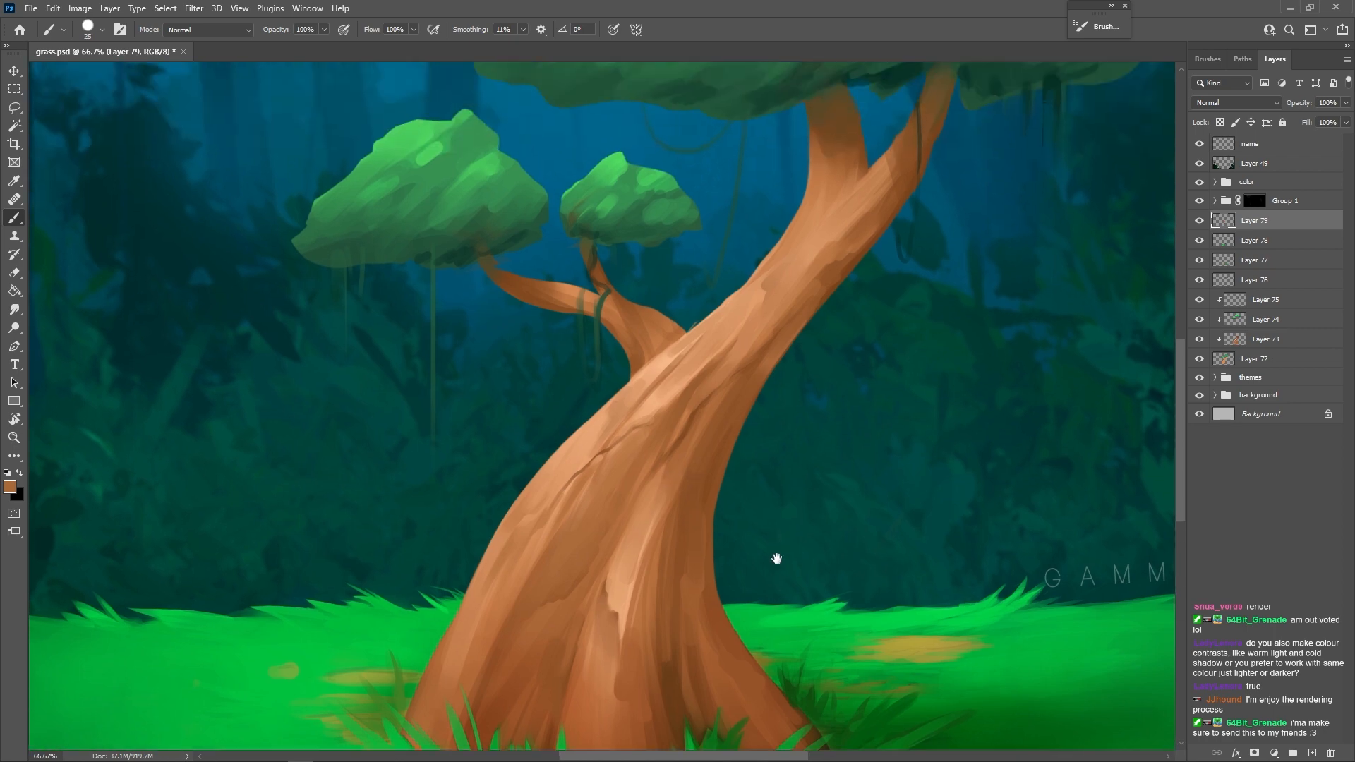
{"action": "left_click", "coordinate": [534, 591], "text": "alt"}
{"action": "left_click_drag", "start_coordinate": [492, 610], "coordinate": [447, 659]}
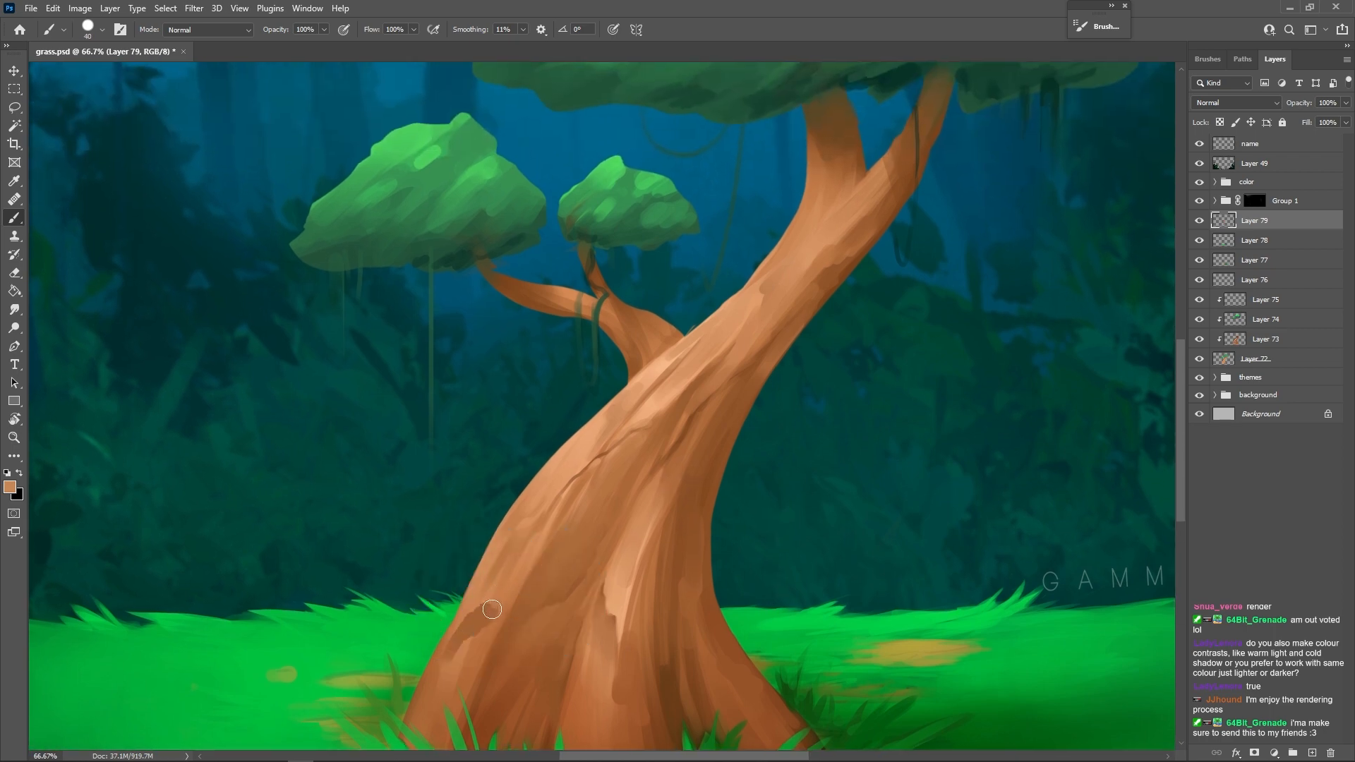
{"action": "left_click", "coordinate": [491, 599], "text": "alt"}
{"action": "left_click", "coordinate": [474, 621], "text": "alt"}
{"action": "left_click_drag", "start_coordinate": [489, 600], "coordinate": [501, 587]}
{"action": "left_click", "coordinate": [480, 606], "text": "alt"}
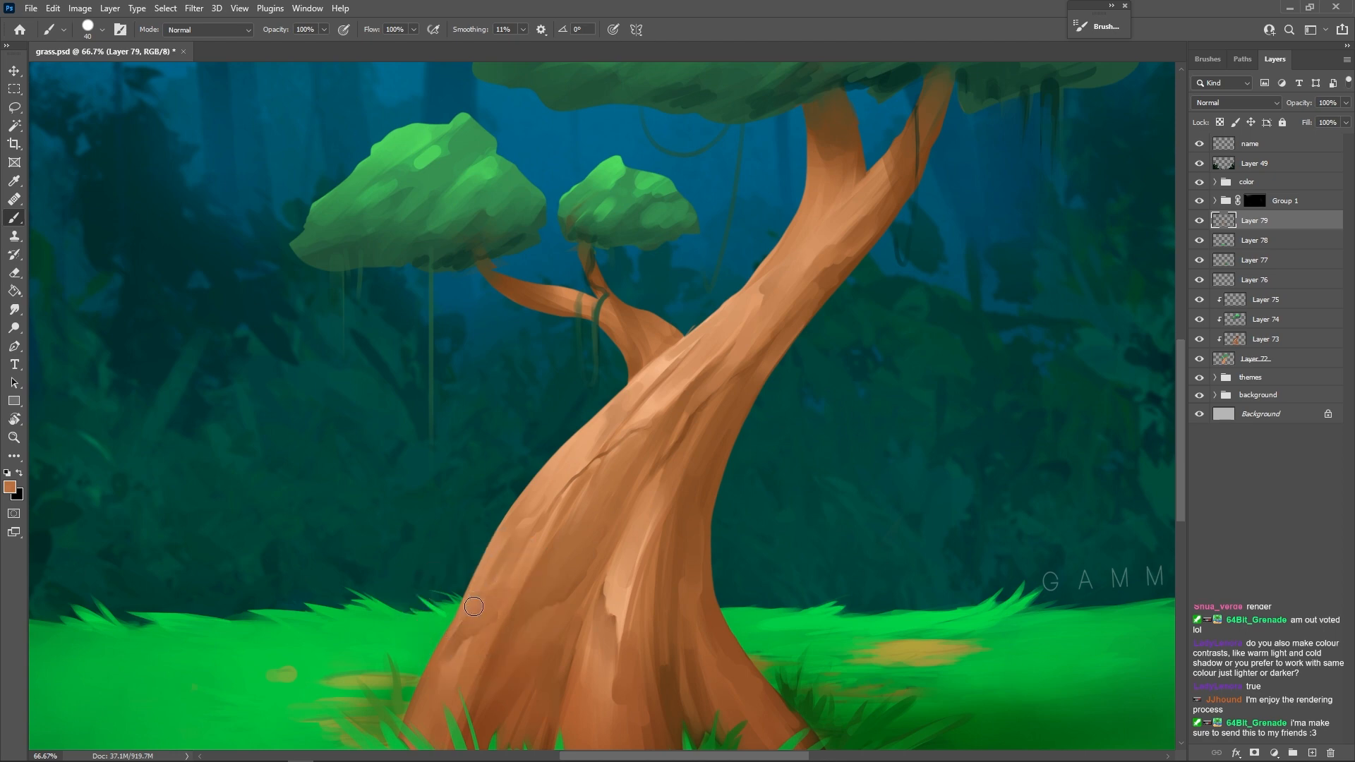
- Touch up the upper trunk's highlights with a sampled light orange and a brush reduced to 15 px
{"action": "key", "text": "bracketleft"}
{"action": "left_click_drag", "start_coordinate": [715, 523], "coordinate": [760, 435]}
{"action": "left_click_drag", "start_coordinate": [879, 423], "coordinate": [862, 451]}
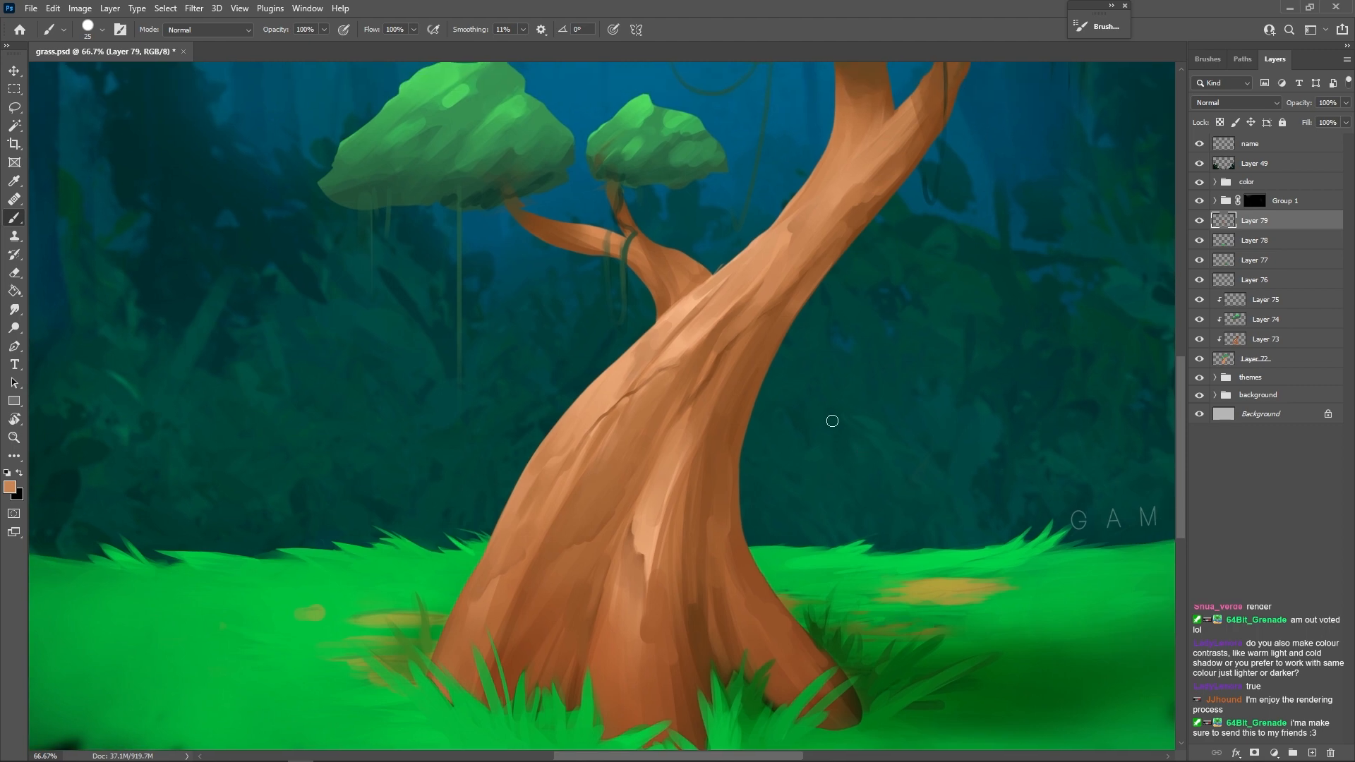
{"action": "left_click", "coordinate": [684, 336], "text": "alt"}
{"action": "left_click_drag", "start_coordinate": [873, 423], "coordinate": [855, 458]}
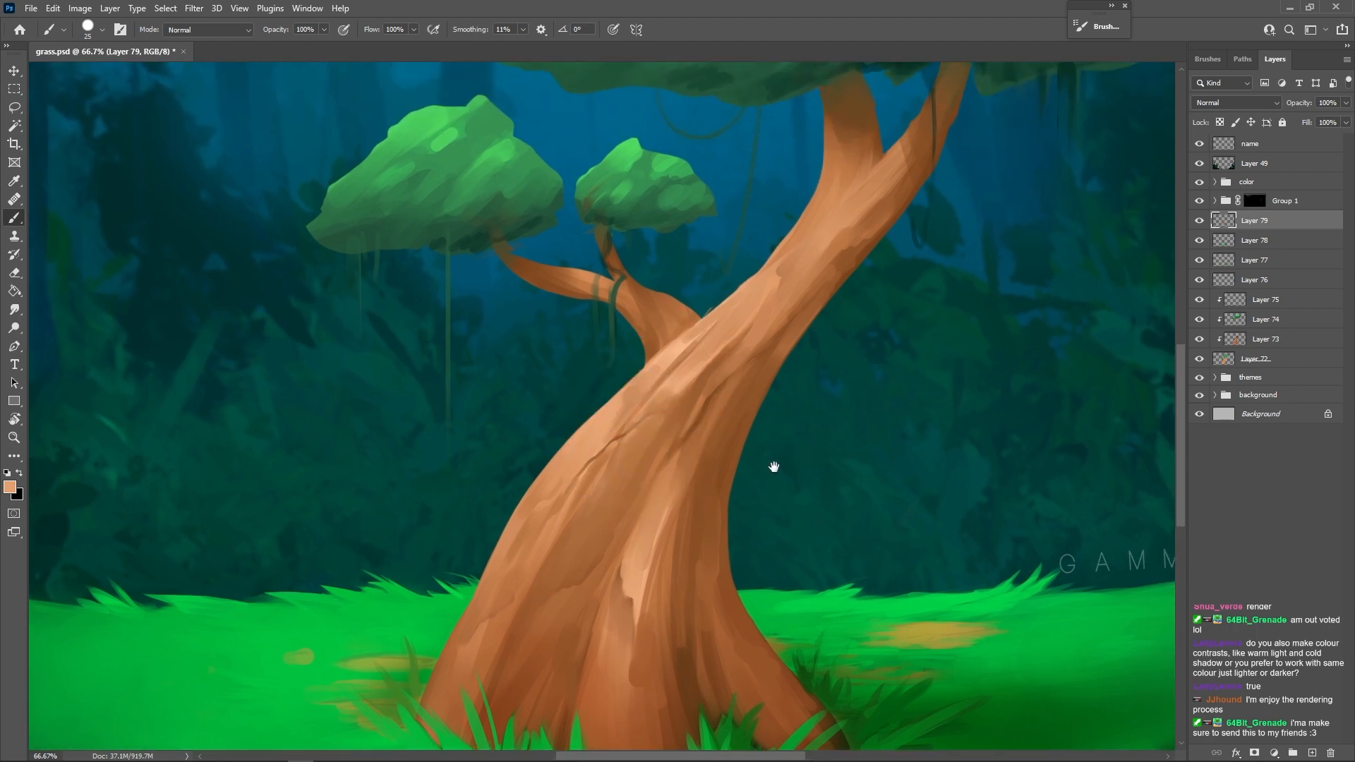
{"action": "left_click_drag", "start_coordinate": [762, 416], "coordinate": [736, 503]}
{"action": "key", "text": "bracketleft"}
{"action": "key", "text": "bracketleft"}
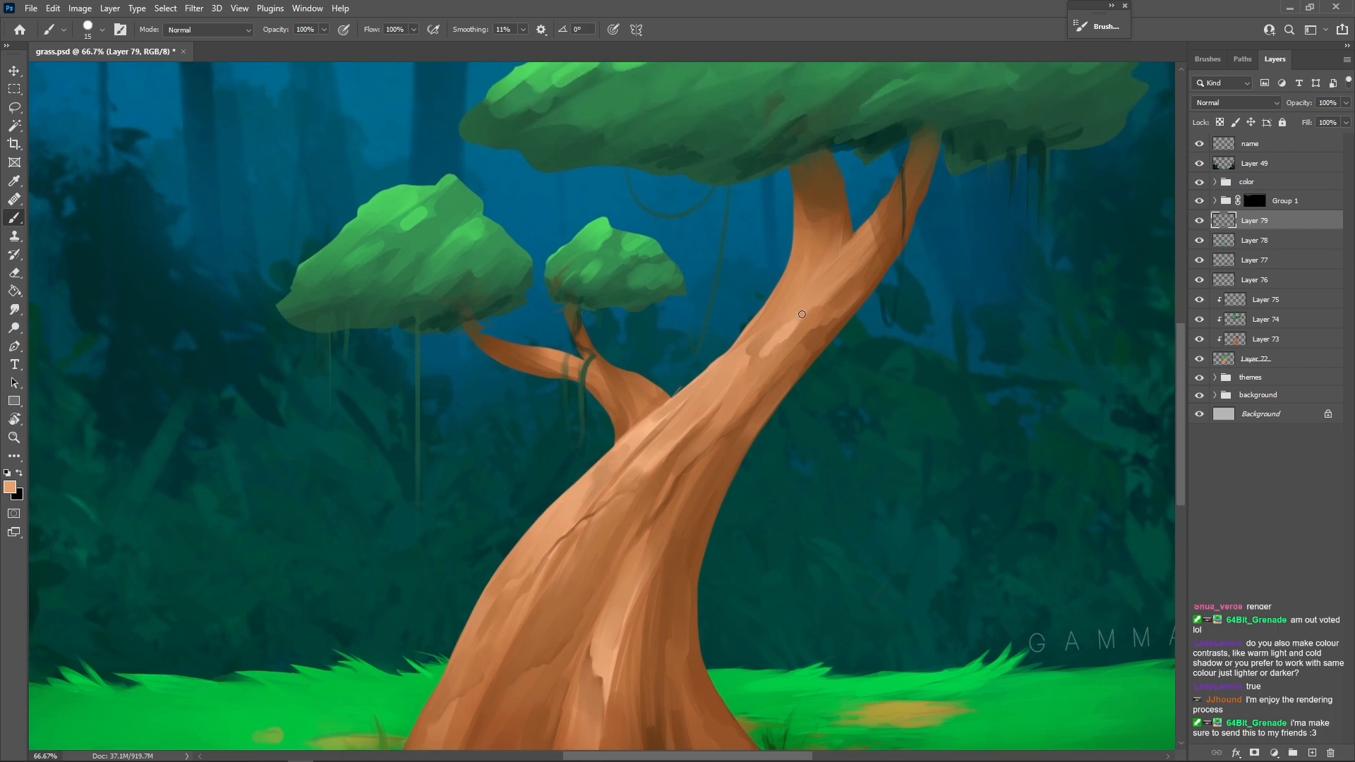
- Paint a light bark ridge on the upper trunk just below the fork with a 30 px brush
{"action": "key", "text": "bracketright"}
{"action": "key", "text": "bracketright"}
{"action": "key", "text": "bracketright"}
{"action": "left_click_drag", "start_coordinate": [818, 305], "coordinate": [836, 295]}
{"action": "left_click", "coordinate": [764, 362], "text": "alt"}
{"action": "mouse_move", "coordinate": [771, 354]}
{"action": "left_mouse_down"}
{"action": "mouse_move", "coordinate": [845, 275]}
{"action": "mouse_move", "coordinate": [857, 303]}
{"action": "mouse_move", "coordinate": [814, 312]}
{"action": "left_mouse_up"}
- Blend the bark around the ridge below the fork with sampled light and mid browns
{"action": "left_click", "coordinate": [812, 321], "text": "alt"}
{"action": "left_click", "coordinate": [827, 304], "text": "alt"}
{"action": "left_click", "coordinate": [801, 330], "text": "alt"}
{"action": "left_click", "coordinate": [860, 273], "text": "alt"}
{"action": "mouse_move", "coordinate": [844, 279]}
{"action": "left_mouse_down"}
{"action": "mouse_move", "coordinate": [795, 306]}
{"action": "mouse_move", "coordinate": [806, 296]}
{"action": "left_mouse_up"}
{"action": "left_click", "coordinate": [837, 263], "text": "alt"}
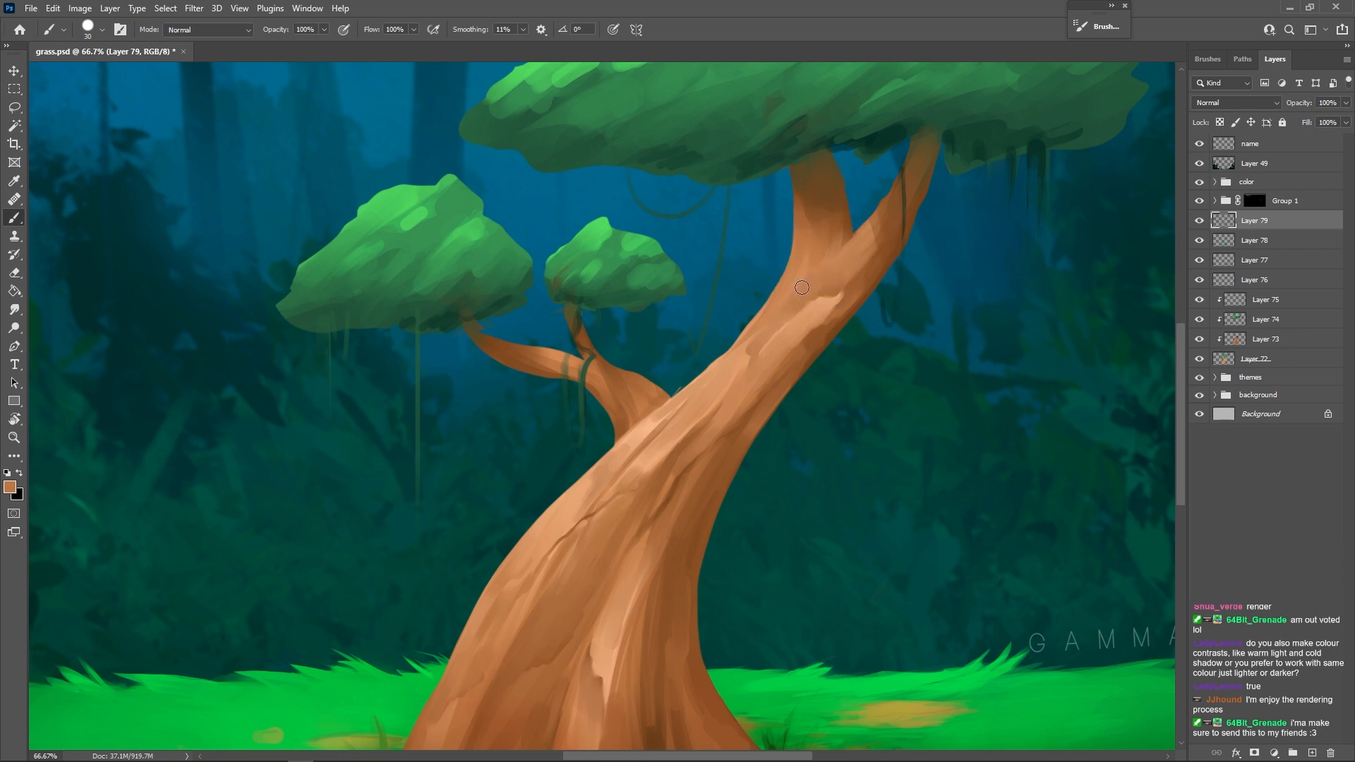
- Shade the right side of the ridge below the fork and soften its edges with sampled browns
{"action": "left_click", "coordinate": [813, 338], "text": "alt"}
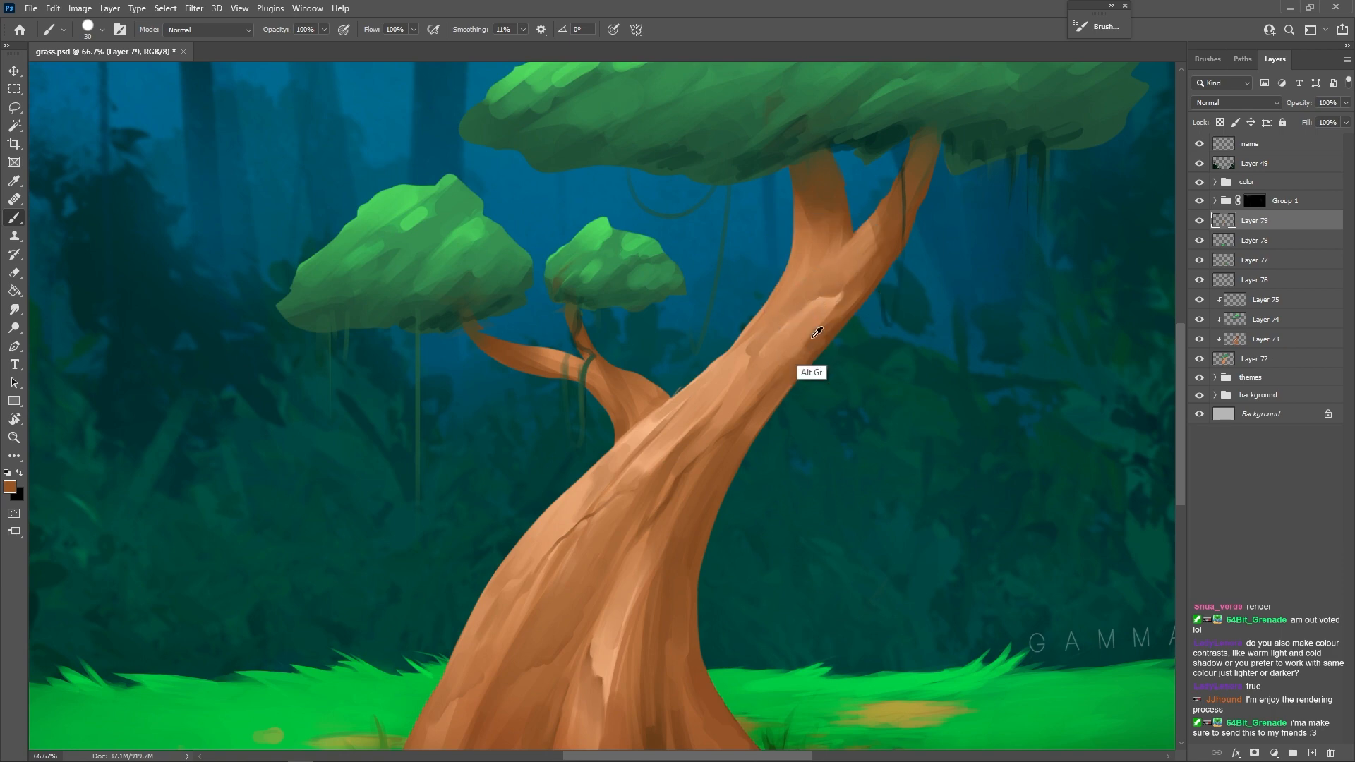
{"action": "left_click_drag", "start_coordinate": [867, 360], "coordinate": [786, 487]}
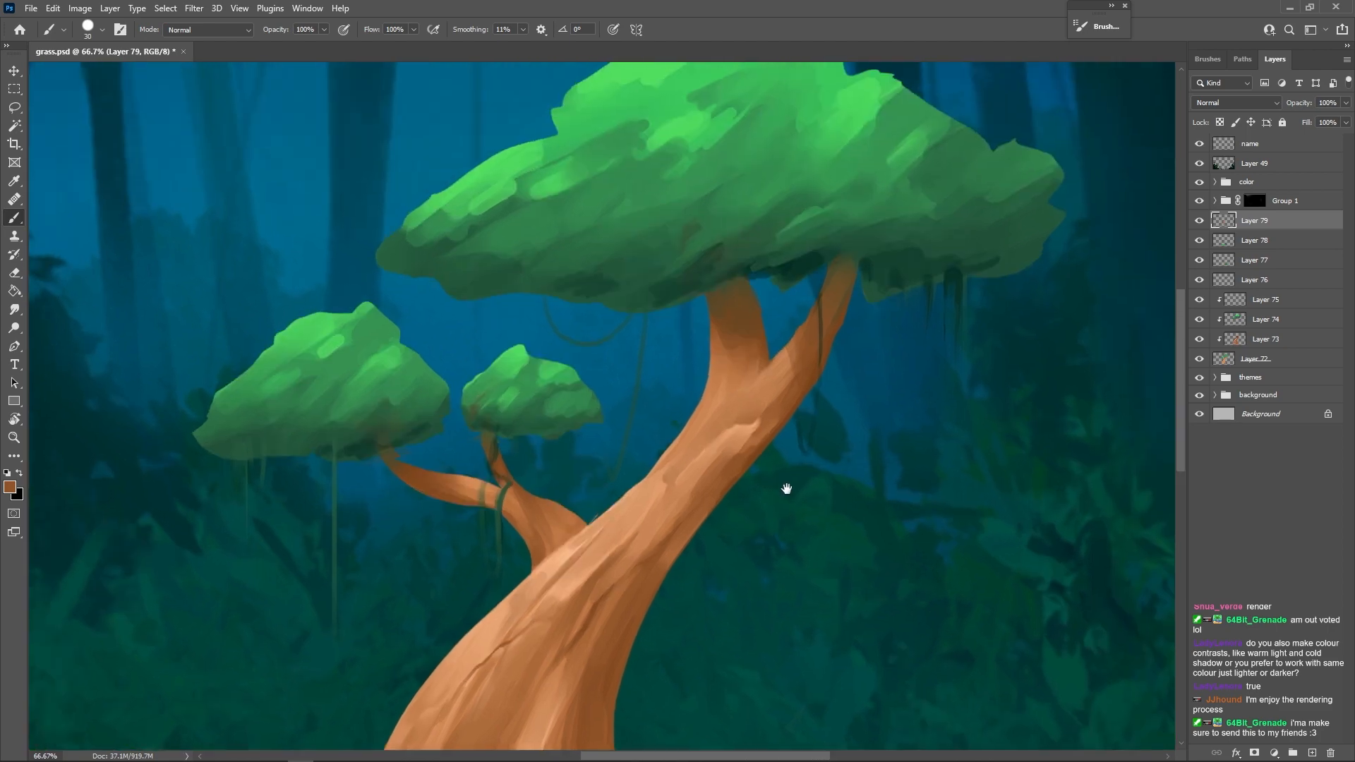
{"action": "left_click", "coordinate": [739, 439], "text": "alt"}
{"action": "key", "text": "bracketleft"}
{"action": "key", "text": "bracketleft"}
{"action": "key", "text": "bracketleft"}
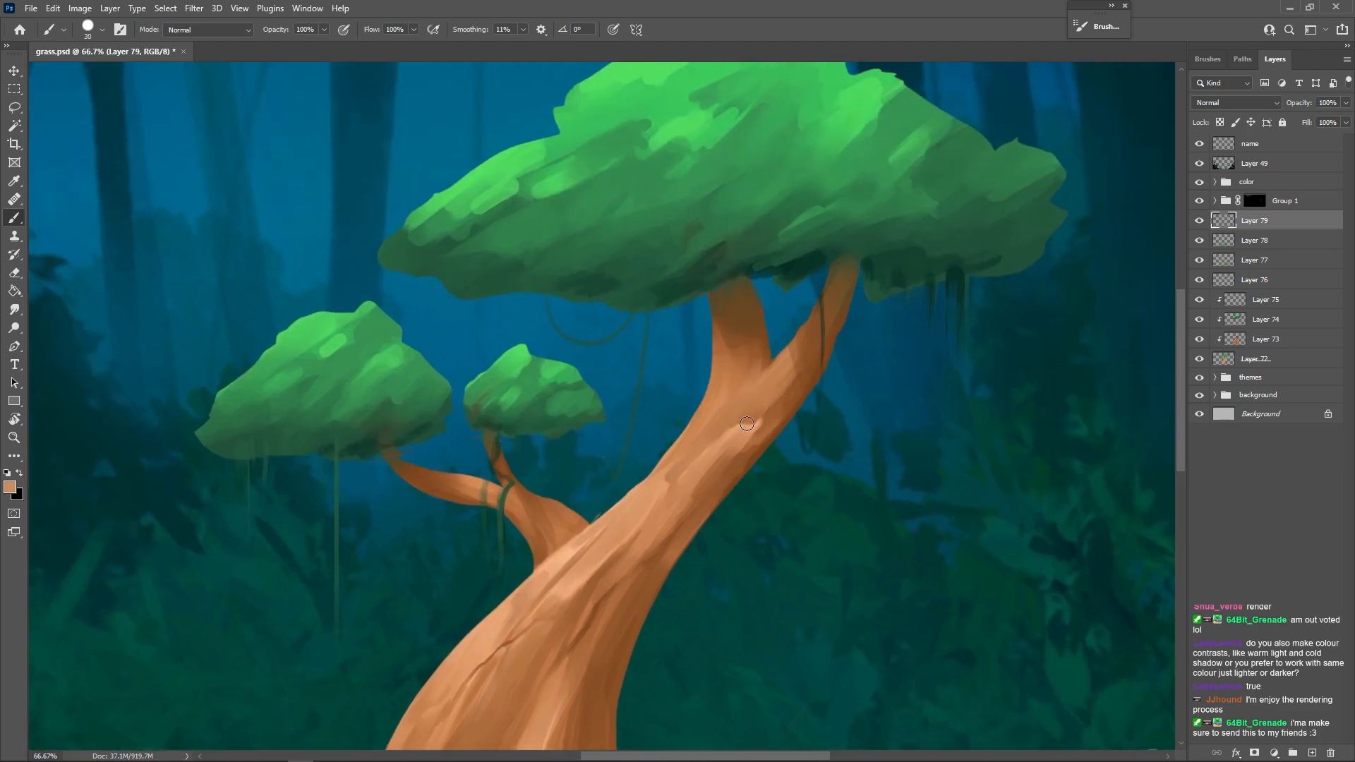
{"action": "mouse_move", "coordinate": [761, 419]}
{"action": "left_mouse_down"}
{"action": "mouse_move", "coordinate": [750, 435]}
{"action": "mouse_move", "coordinate": [772, 412]}
{"action": "mouse_move", "coordinate": [741, 433]}
{"action": "mouse_move", "coordinate": [761, 425]}
{"action": "left_mouse_up"}
{"action": "left_click", "coordinate": [774, 397], "text": "alt"}
{"action": "left_click", "coordinate": [736, 450], "text": "alt"}
{"action": "left_click", "coordinate": [779, 412], "text": "alt"}
{"action": "left_click_drag", "start_coordinate": [752, 439], "coordinate": [753, 433]}
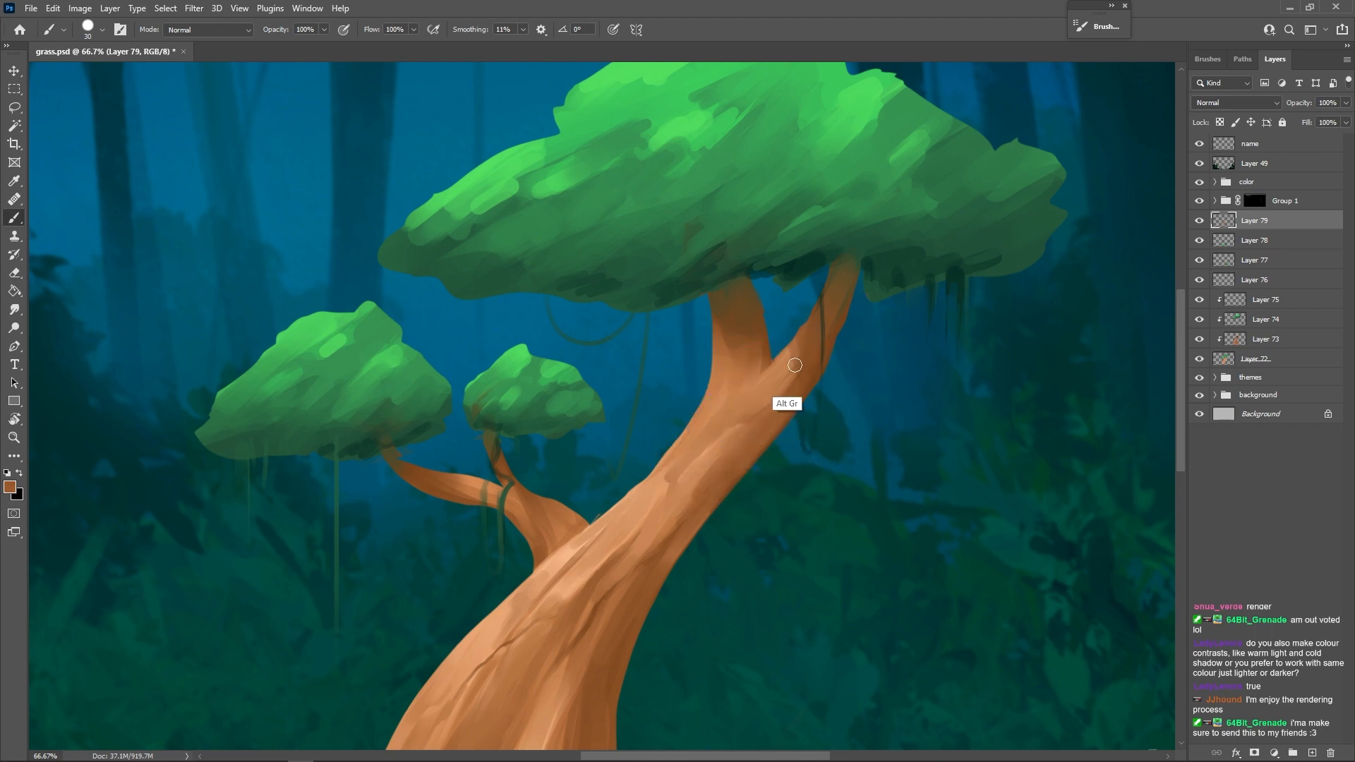
- Paint and blend darker brown shading on the fork's left branch beneath the large canopy
{"action": "left_click", "coordinate": [727, 324], "text": "alt"}
{"action": "mouse_move", "coordinate": [728, 319]}
{"action": "left_mouse_down"}
{"action": "mouse_move", "coordinate": [729, 355]}
{"action": "mouse_move", "coordinate": [753, 353]}
{"action": "left_mouse_up"}
{"action": "left_click", "coordinate": [752, 355], "text": "alt"}
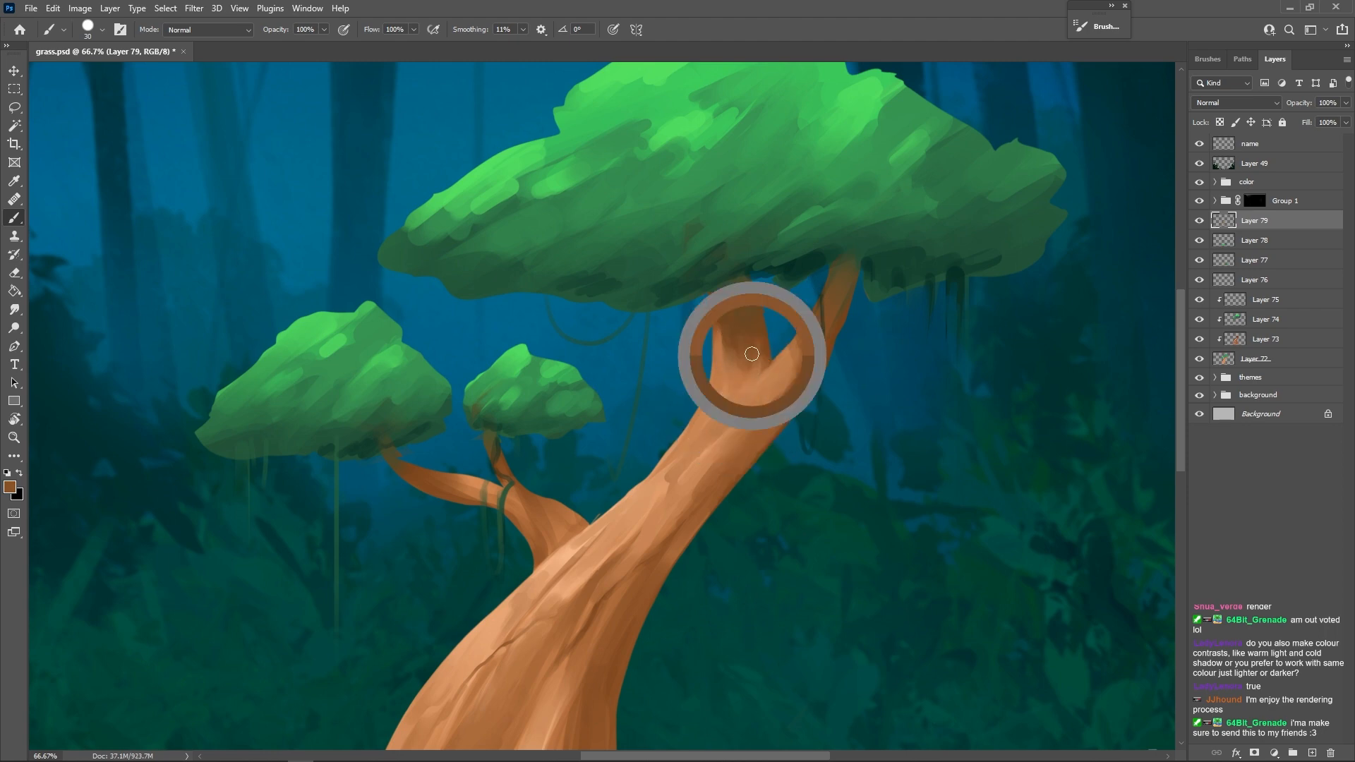
{"action": "left_click", "coordinate": [747, 368], "text": "alt"}
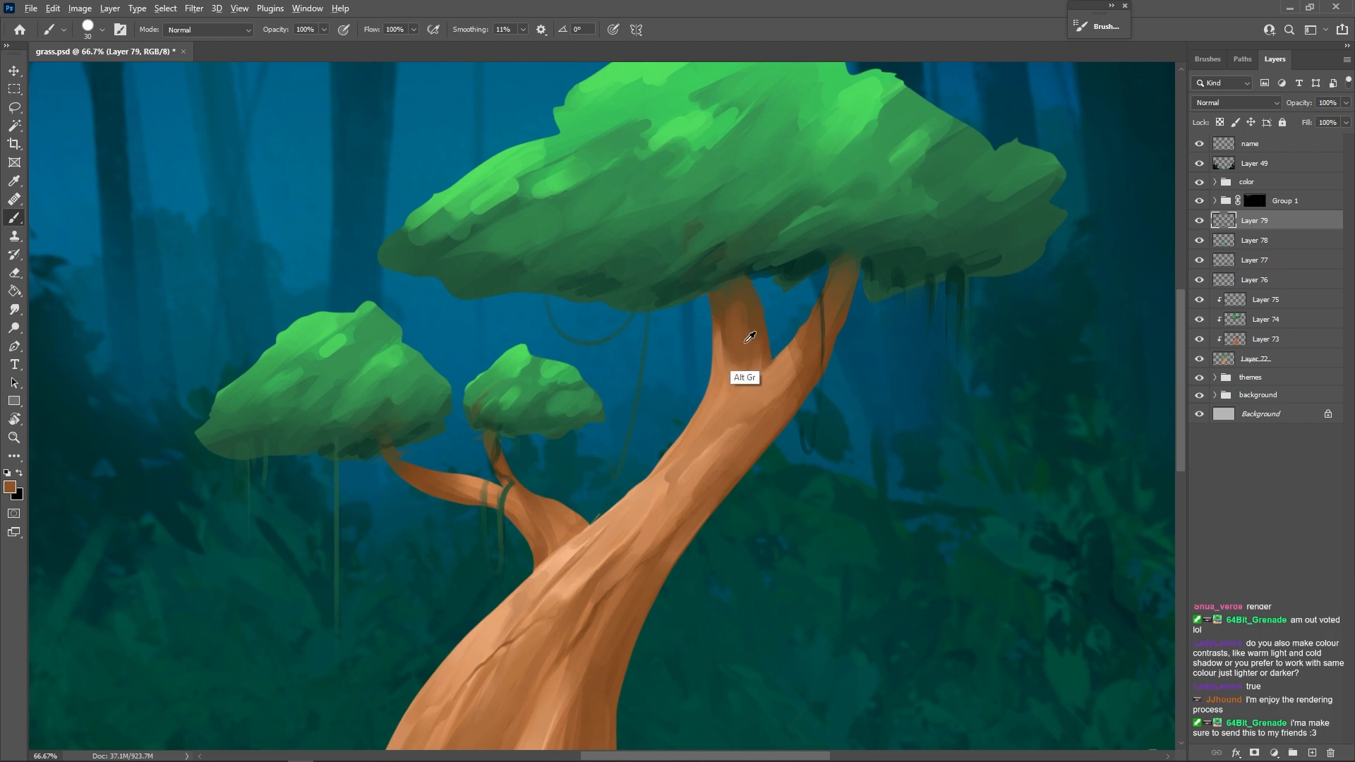
{"action": "left_click", "coordinate": [736, 293], "text": "alt"}
- Shade and blend the base of the small left branch where it joins the trunk with sampled browns
{"action": "left_click_drag", "start_coordinate": [836, 418], "coordinate": [910, 345]}
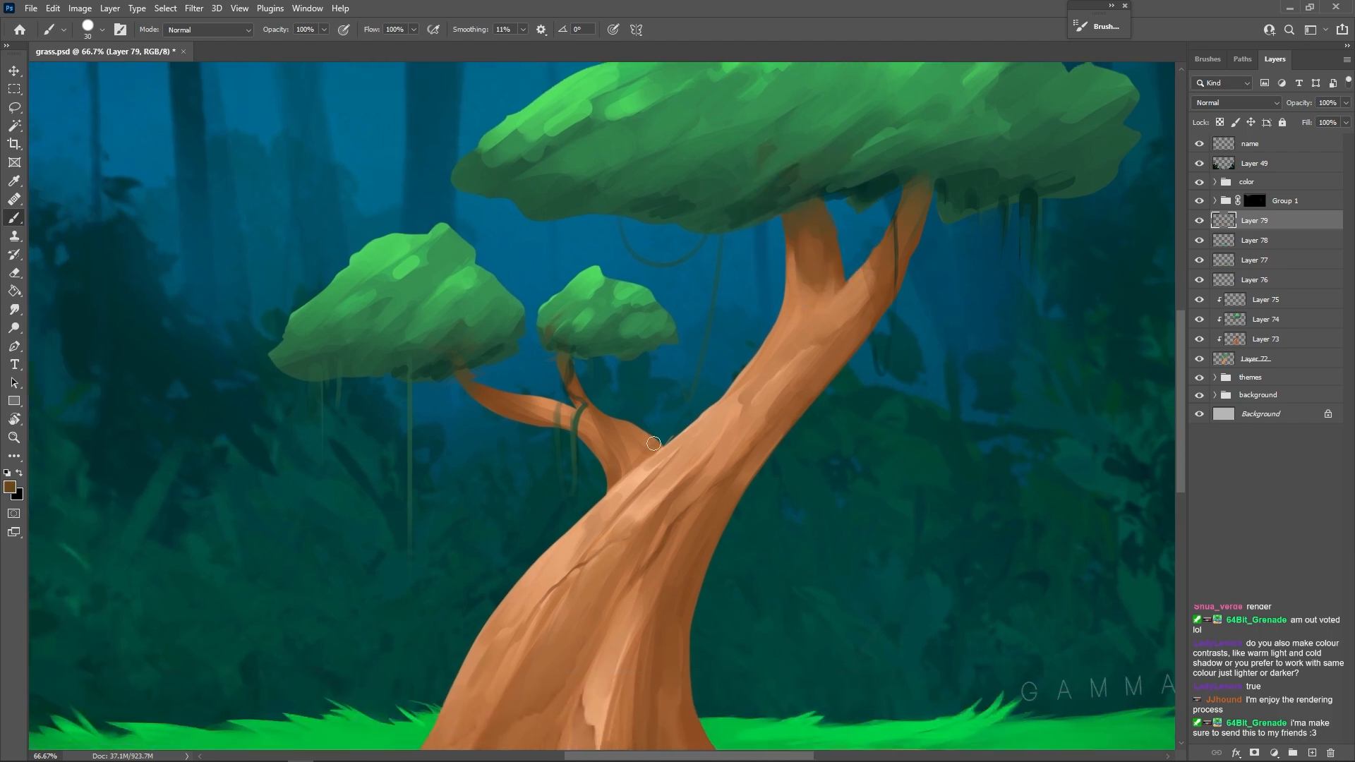
{"action": "left_click", "coordinate": [621, 426], "text": "alt"}
{"action": "left_click", "coordinate": [639, 517], "text": "alt"}
{"action": "key", "text": "["}
{"action": "mouse_move", "coordinate": [644, 464]}
{"action": "left_mouse_down"}
{"action": "mouse_move", "coordinate": [629, 479]}
{"action": "mouse_move", "coordinate": [621, 426]}
{"action": "mouse_move", "coordinate": [634, 447]}
{"action": "left_mouse_up"}
{"action": "key", "text": "bracketright"}
{"action": "key", "text": "bracketright"}
{"action": "left_click", "coordinate": [635, 434], "text": "alt"}
{"action": "left_click", "coordinate": [637, 452], "text": "alt"}
{"action": "left_click_drag", "start_coordinate": [824, 423], "coordinate": [853, 391]}
{"action": "left_click", "coordinate": [636, 386], "text": "alt"}
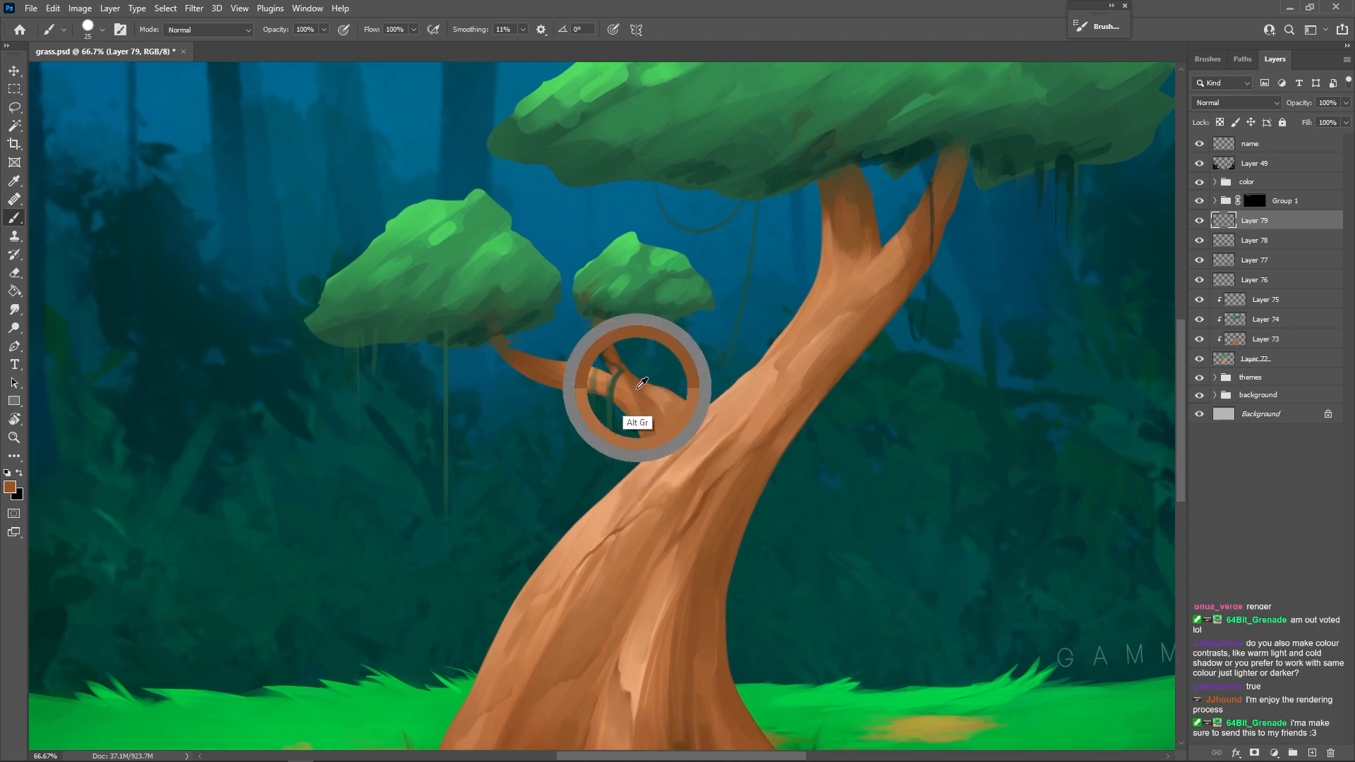
{"action": "left_click", "coordinate": [665, 439], "text": "alt"}
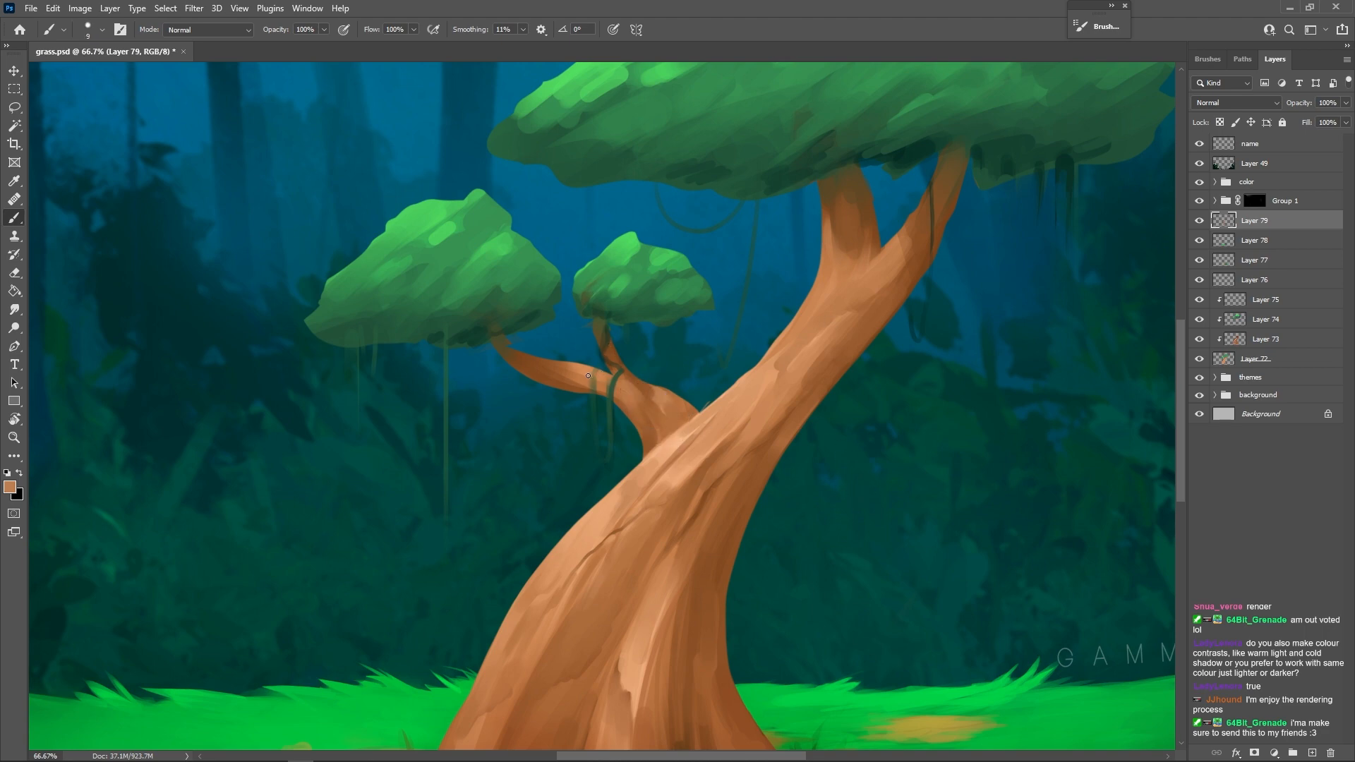
- Repaint the looped green vine hanging from the small left branch with a 9 px brush
{"action": "left_click", "coordinate": [610, 388], "text": "alt"}
{"action": "left_click", "coordinate": [634, 282], "text": "alt"}
{"action": "left_click_drag", "start_coordinate": [617, 377], "coordinate": [612, 389]}
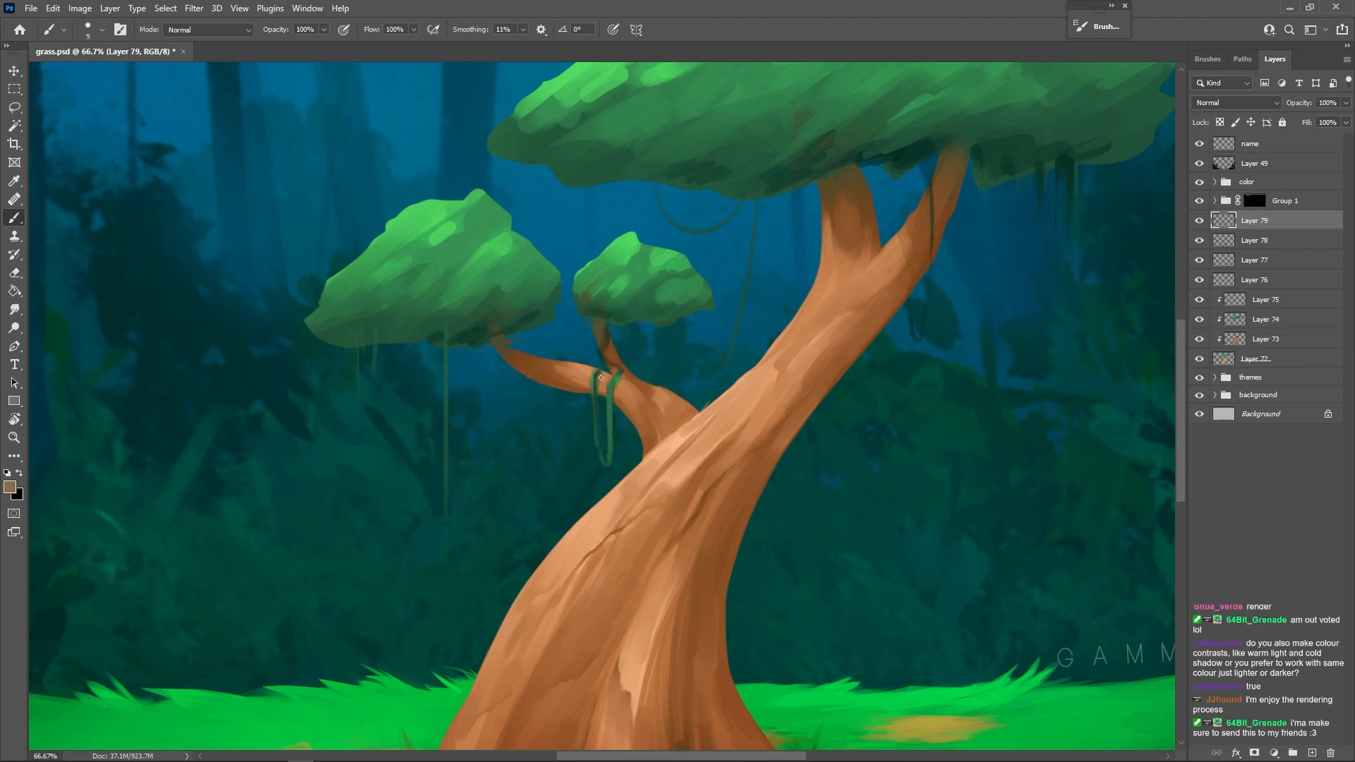
- Refine the thin branch under the small middle foliage cluster with sampled colors, undoing the last stroke
{"action": "left_click", "coordinate": [624, 387], "text": "alt"}
{"action": "left_click_drag", "start_coordinate": [613, 354], "coordinate": [622, 370]}
{"action": "left_click", "coordinate": [610, 347], "text": "alt"}
{"action": "left_click", "coordinate": [606, 316], "text": "alt"}
{"action": "left_click_drag", "start_coordinate": [727, 352], "coordinate": [724, 415]}
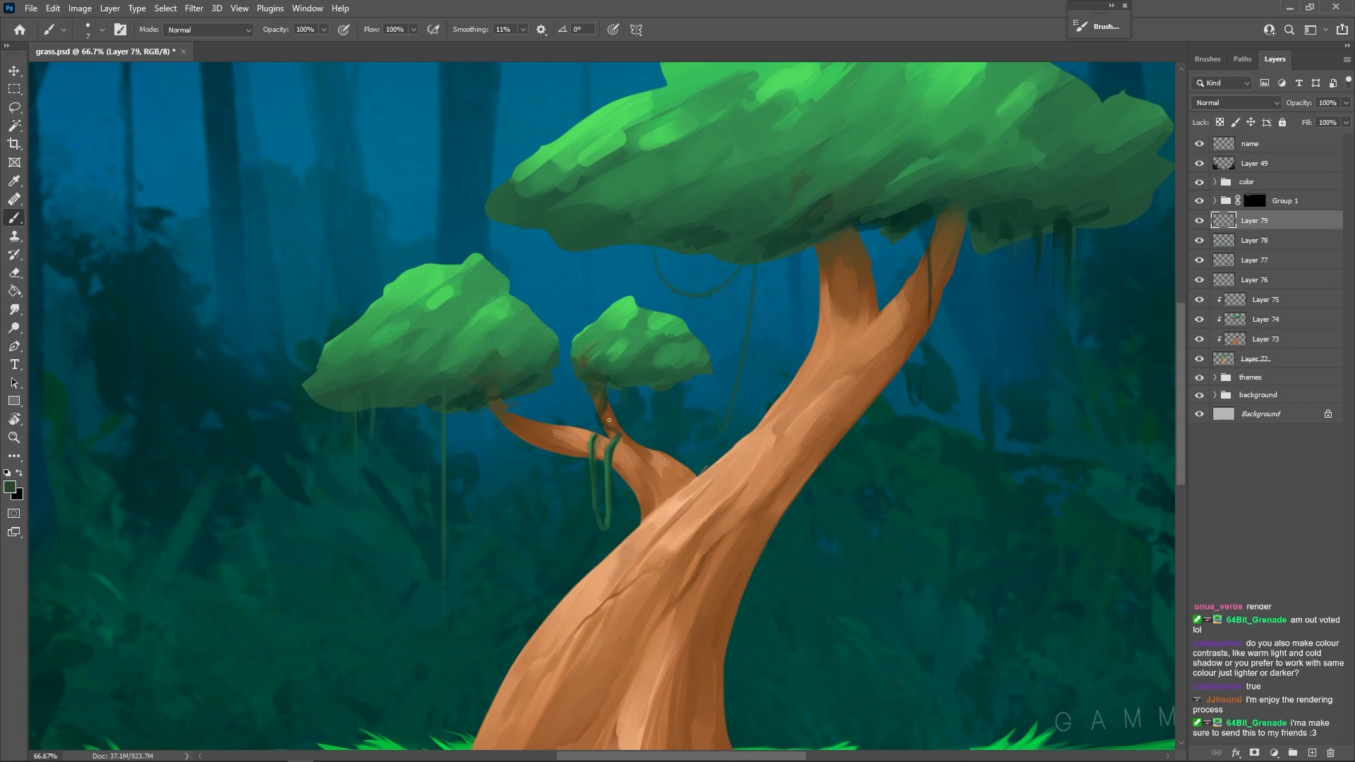
{"action": "key", "text": "ctrl+z"}
- Sample nearby greens and darken the edge of the small middle foliage cluster beside its branch
{"action": "left_click", "coordinate": [590, 351], "text": "alt"}
{"action": "left_click", "coordinate": [585, 350], "text": "alt"}
{"action": "left_click", "coordinate": [598, 350], "text": "alt"}
{"action": "left_click_drag", "start_coordinate": [587, 352], "coordinate": [591, 342]}
{"action": "left_click_drag", "start_coordinate": [865, 437], "coordinate": [897, 439]}
{"action": "left_click", "coordinate": [689, 365], "text": "alt"}
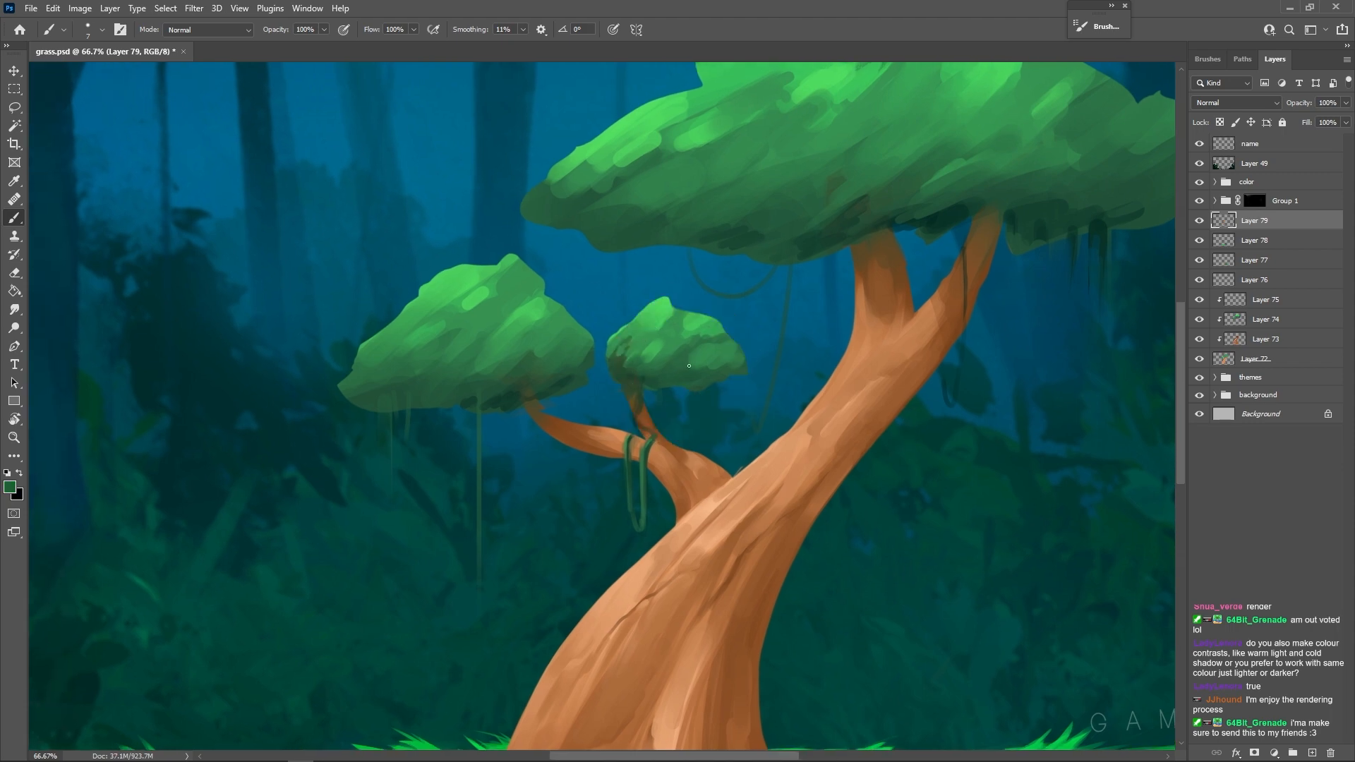
- Outline a jagged freehand selection along the underside of the left foliage cluster and fill it with dark green
{"action": "scroll", "coordinate": [904, 339], "scroll_direction": "down", "scroll_amount": 4}
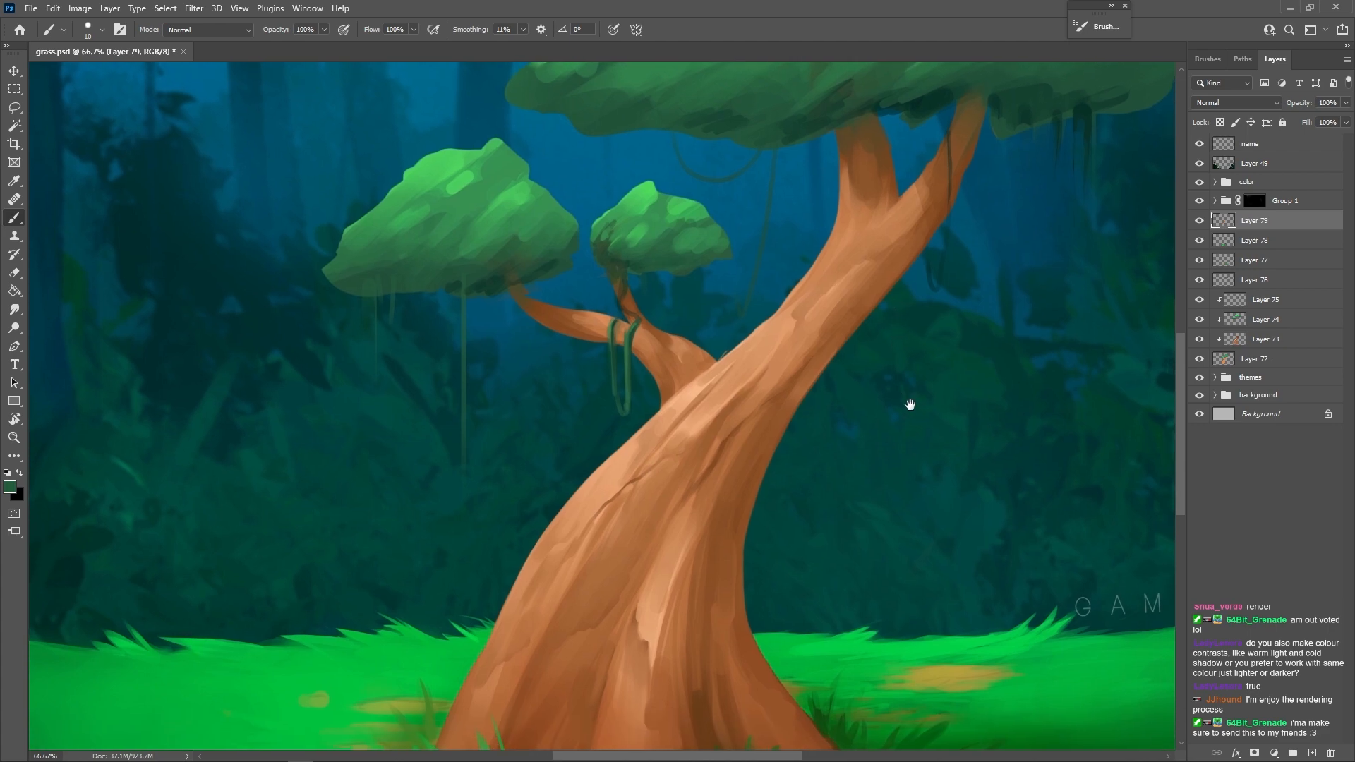
{"action": "left_click_drag", "start_coordinate": [933, 363], "coordinate": [887, 538]}
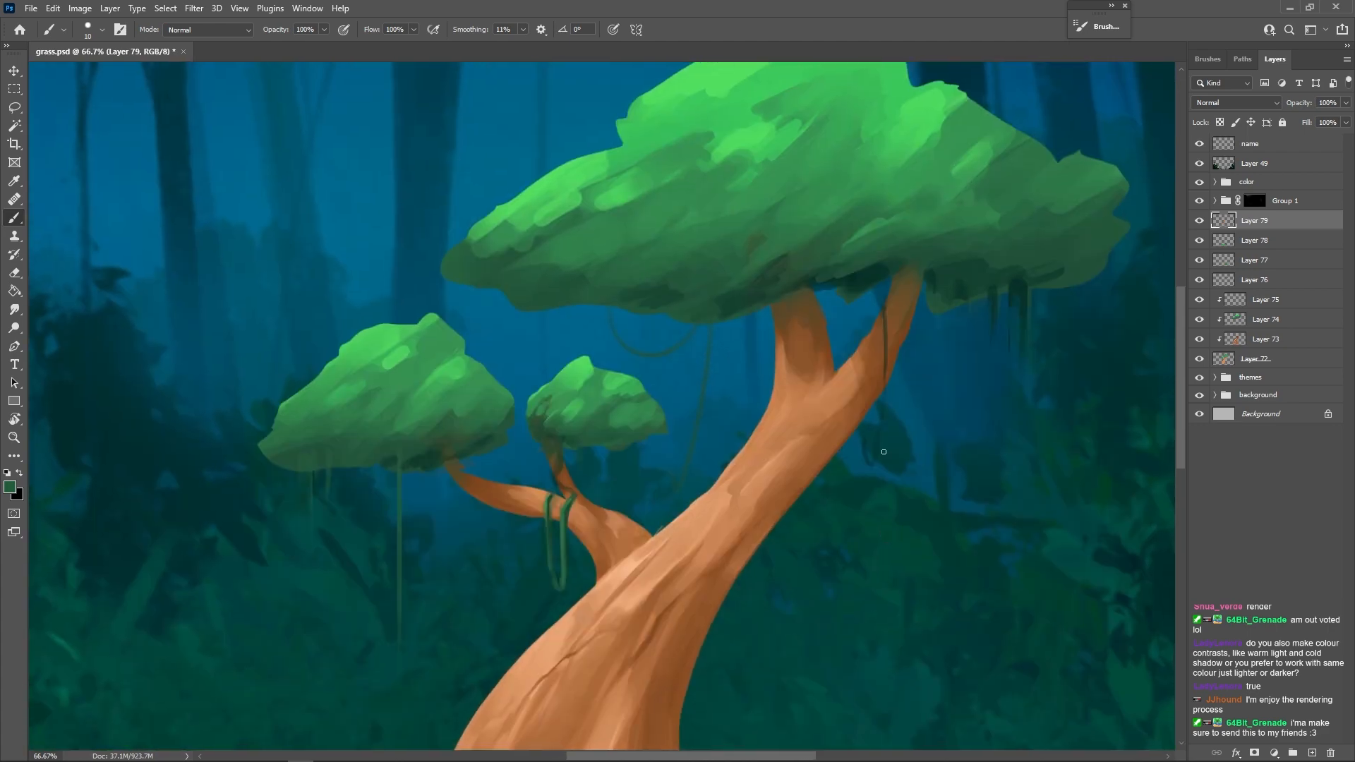
{"action": "left_click_drag", "start_coordinate": [914, 383], "coordinate": [880, 480]}
{"action": "key", "text": "l"}
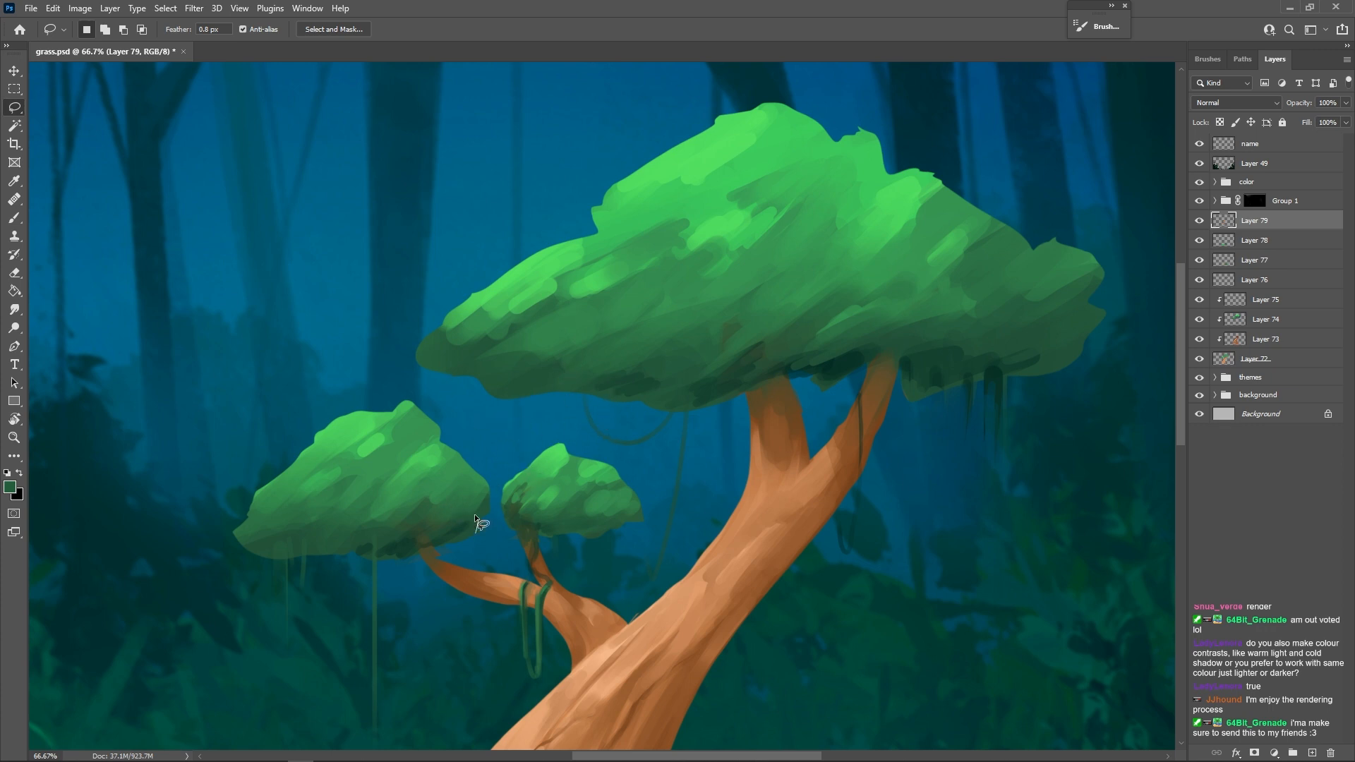
{"action": "mouse_move", "coordinate": [474, 515]}
{"action": "left_mouse_down"}
{"action": "mouse_move", "coordinate": [435, 541]}
{"action": "mouse_move", "coordinate": [364, 530]}
{"action": "mouse_move", "coordinate": [365, 513]}
{"action": "mouse_move", "coordinate": [333, 542]}
{"action": "mouse_move", "coordinate": [290, 555]}
{"action": "left_mouse_up"}
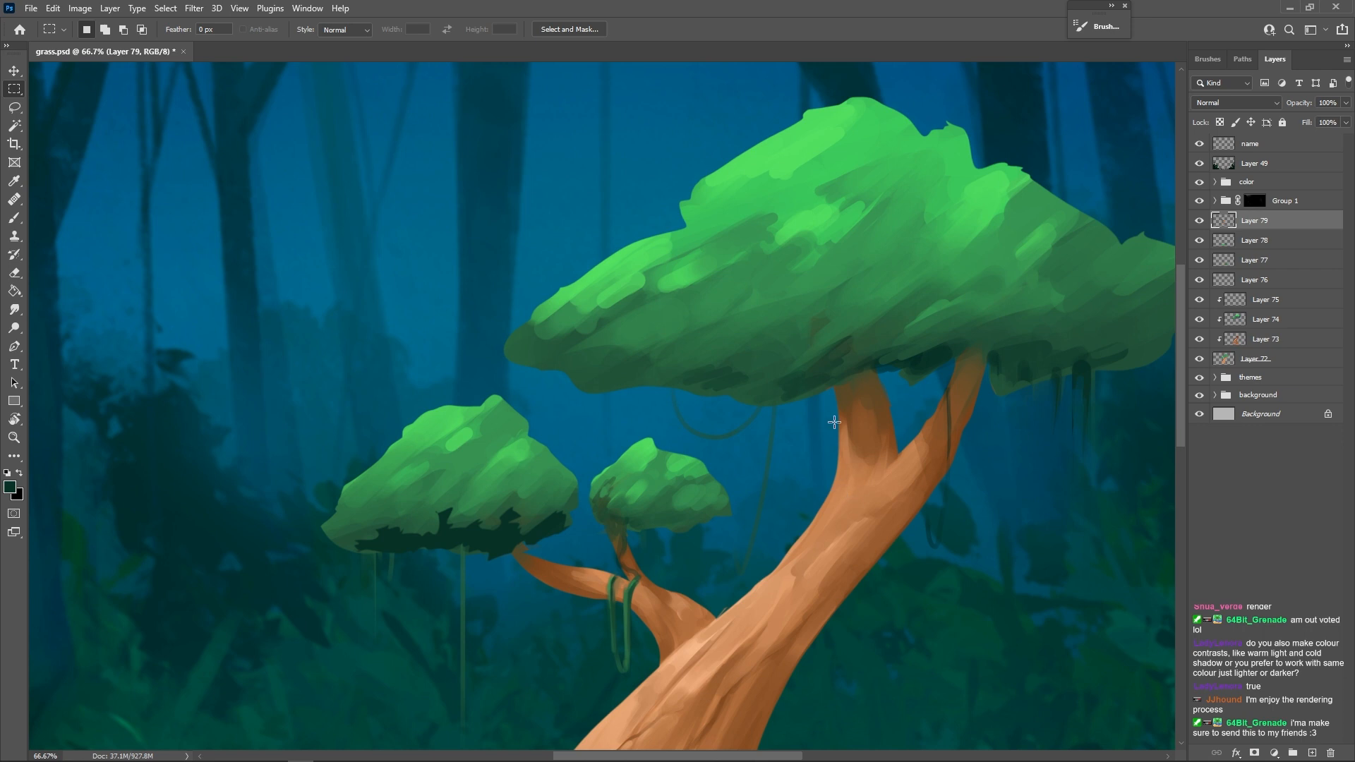
- Outline a jagged shadow shape under the small middle foliage cluster and fill it with the dark green
{"action": "mouse_move", "coordinate": [804, 498]}
{"action": "left_mouse_down"}
{"action": "mouse_move", "coordinate": [829, 500]}
{"action": "mouse_move", "coordinate": [693, 511]}
{"action": "left_mouse_up"}
{"action": "key", "text": "l"}
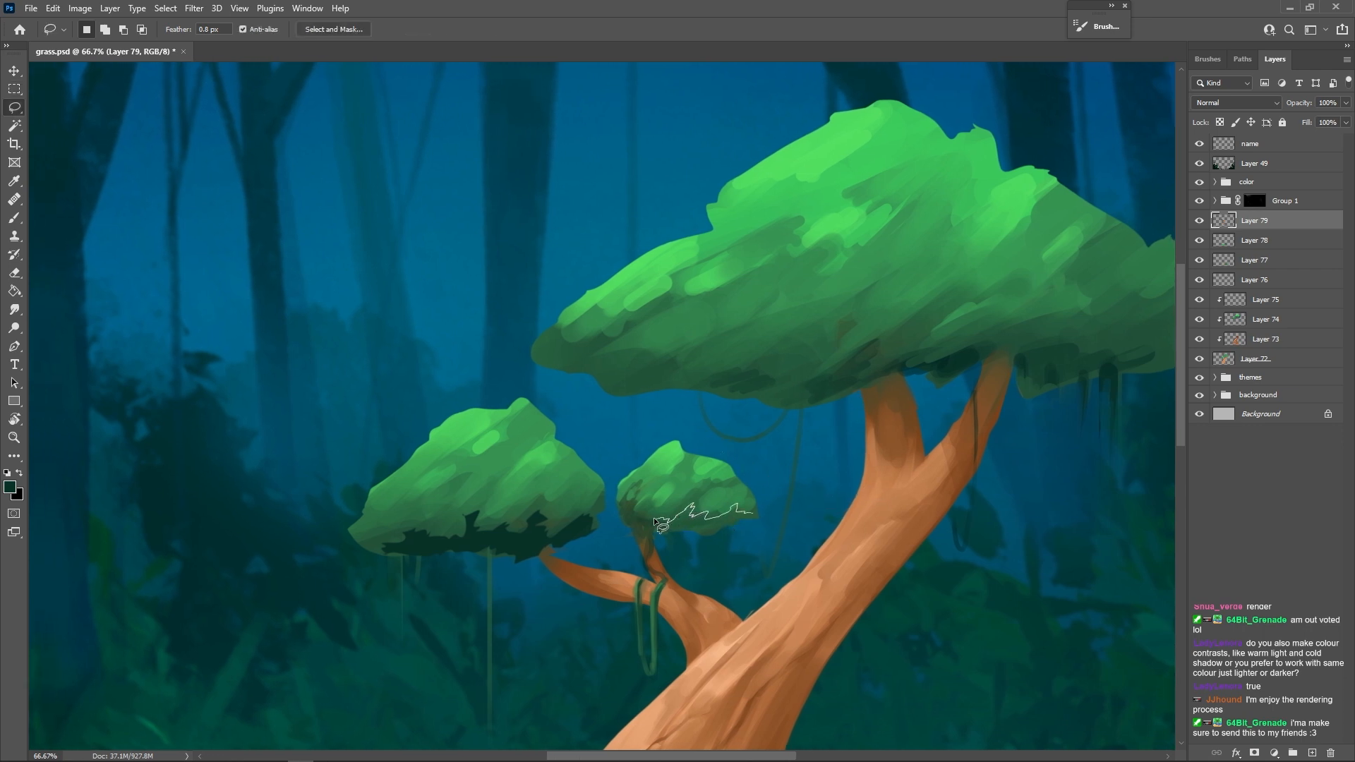
{"action": "left_click_drag", "start_coordinate": [637, 528], "coordinate": [753, 518]}
{"action": "key", "text": "alt+BackSpace"}
{"action": "key", "text": "m"}
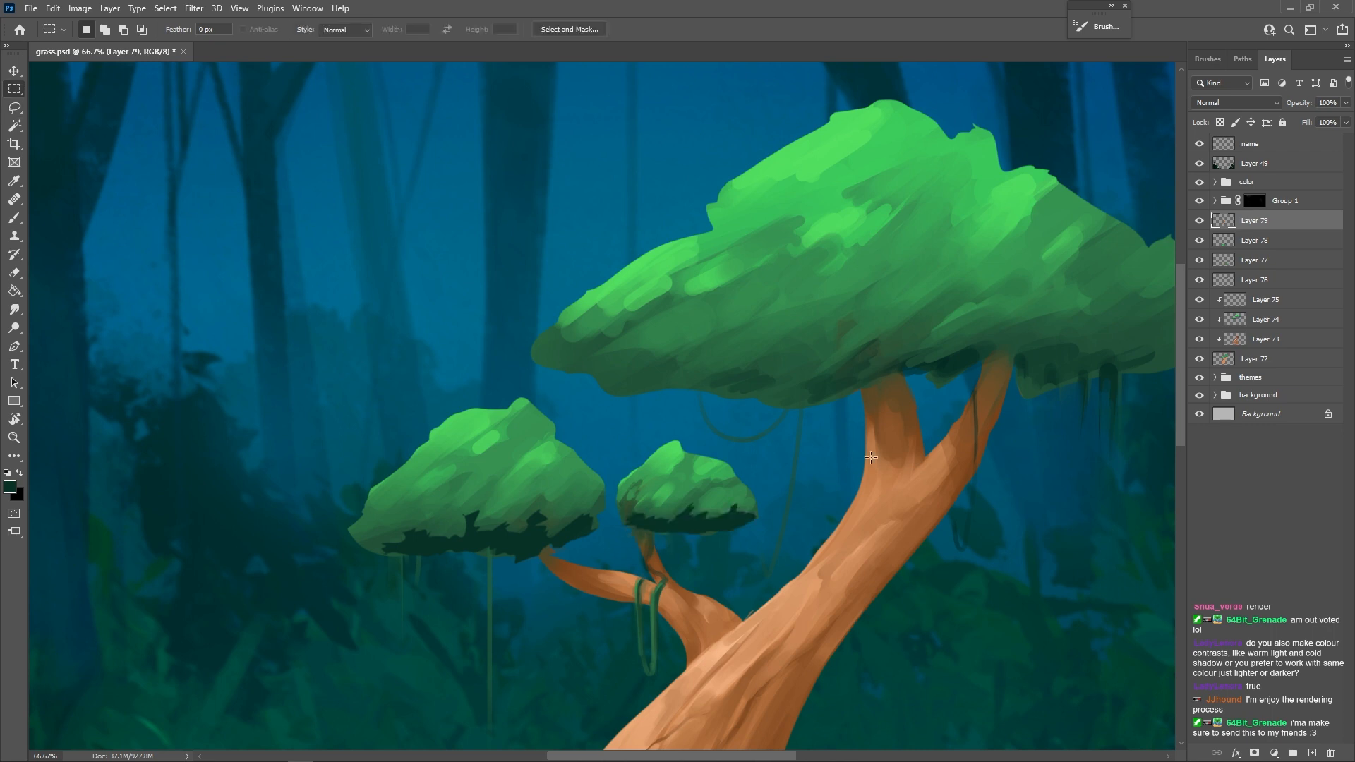
- Outline a jagged shadow band along the underside of the large canopy and fill it with dark green
{"action": "mouse_move", "coordinate": [902, 476]}
{"action": "left_mouse_down"}
{"action": "mouse_move", "coordinate": [793, 535]}
{"action": "mouse_move", "coordinate": [727, 549]}
{"action": "left_mouse_up"}
{"action": "key", "text": "l"}
{"action": "mouse_move", "coordinate": [1010, 430]}
{"action": "left_mouse_down"}
{"action": "mouse_move", "coordinate": [825, 417]}
{"action": "mouse_move", "coordinate": [790, 400]}
{"action": "left_mouse_up"}
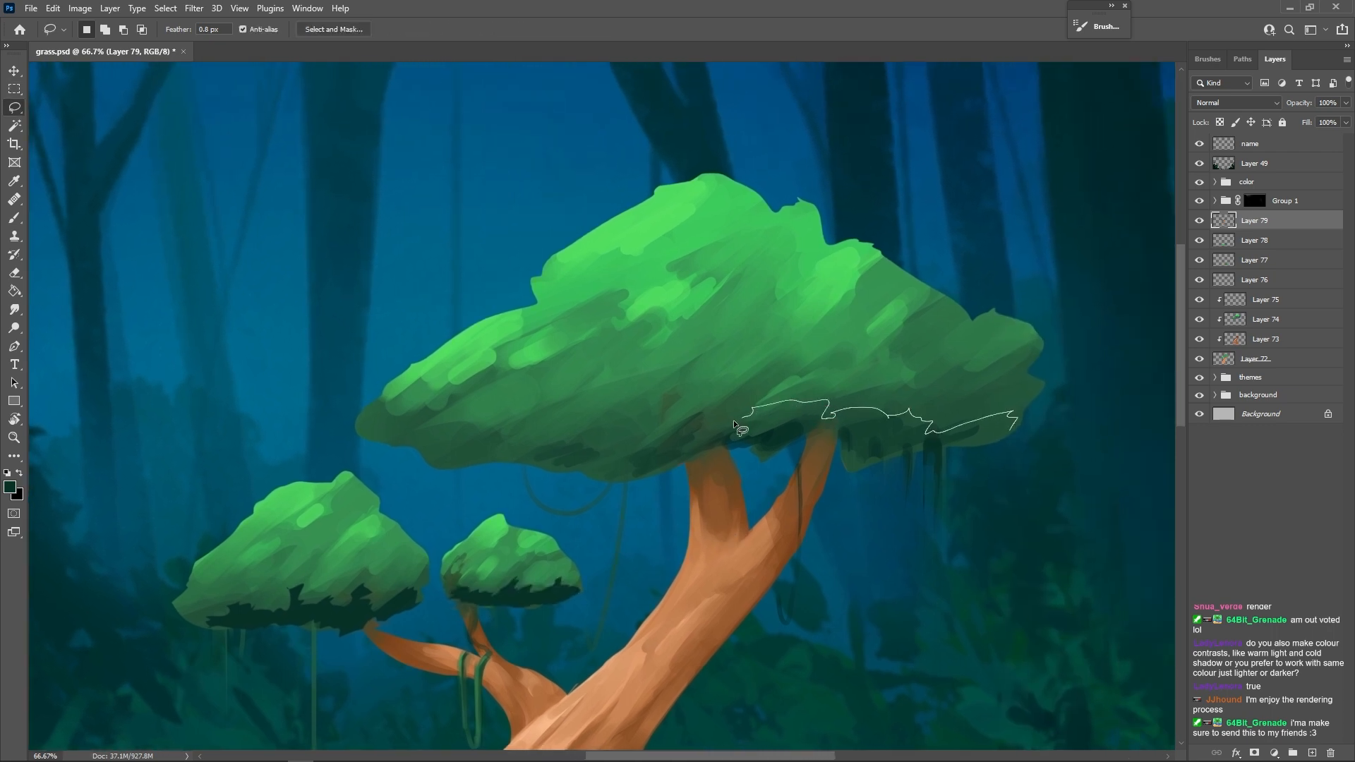
{"action": "left_click_drag", "start_coordinate": [673, 427], "coordinate": [651, 434]}
- Select jagged areas across the middle of the large canopy and color them with mid-green tones
{"action": "left_click_drag", "start_coordinate": [564, 349], "coordinate": [681, 277]}
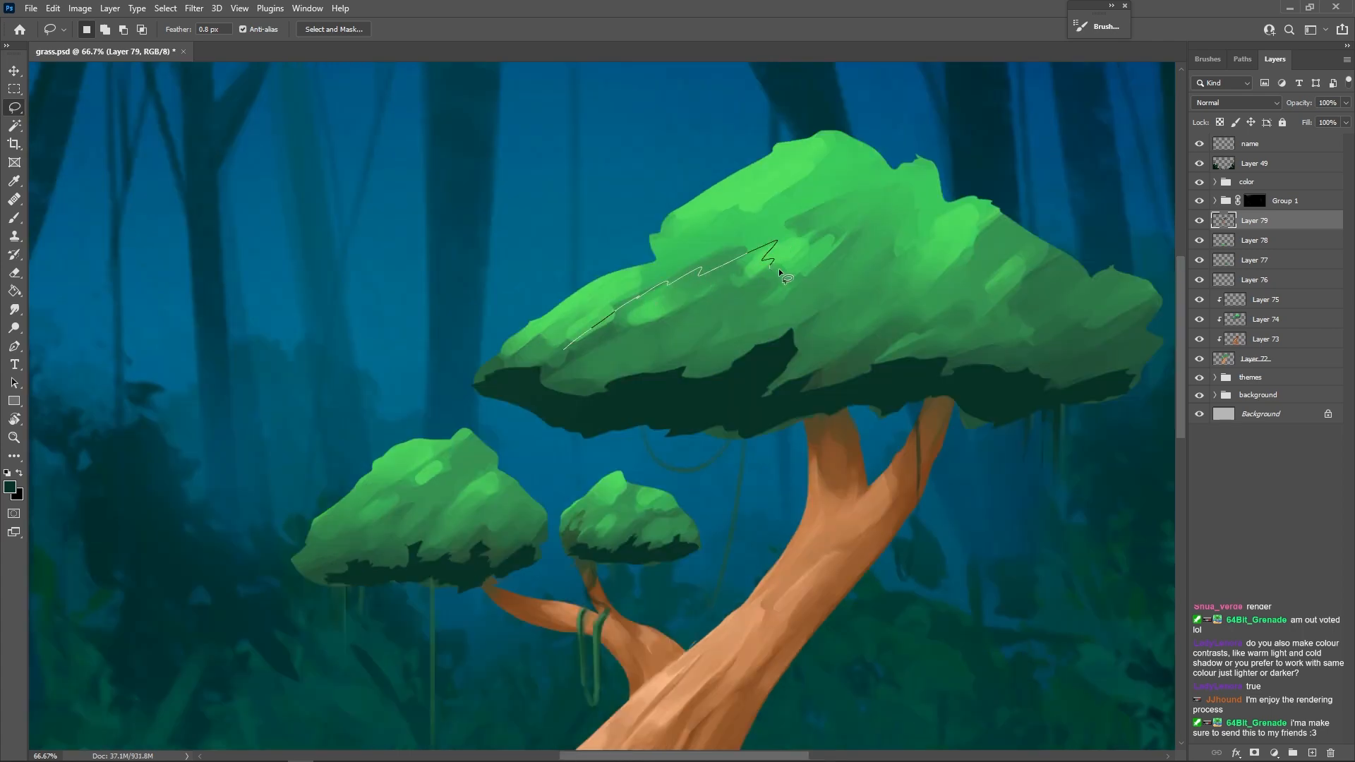
{"action": "mouse_move", "coordinate": [783, 370]}
{"action": "left_mouse_down"}
{"action": "mouse_move", "coordinate": [839, 411]}
{"action": "mouse_move", "coordinate": [769, 387]}
{"action": "left_mouse_up"}
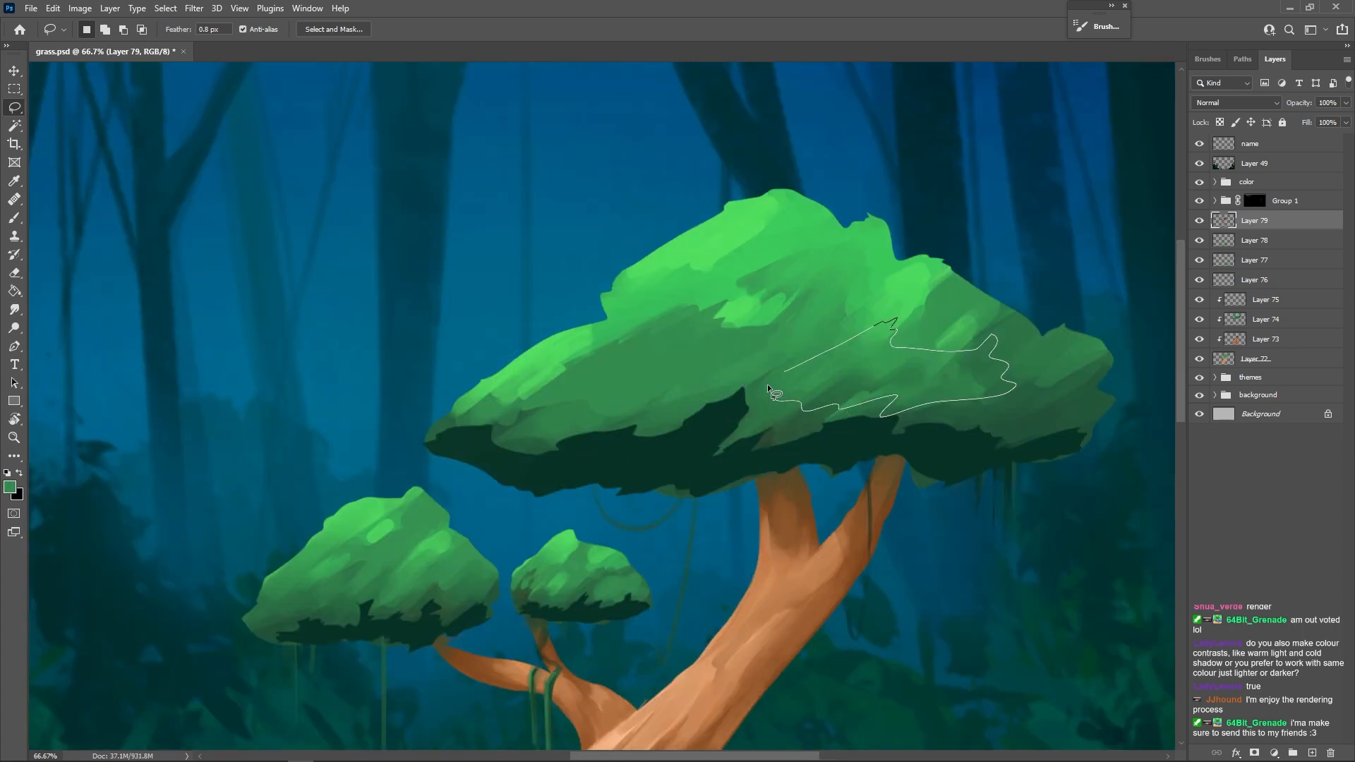
{"action": "key", "text": "b"}
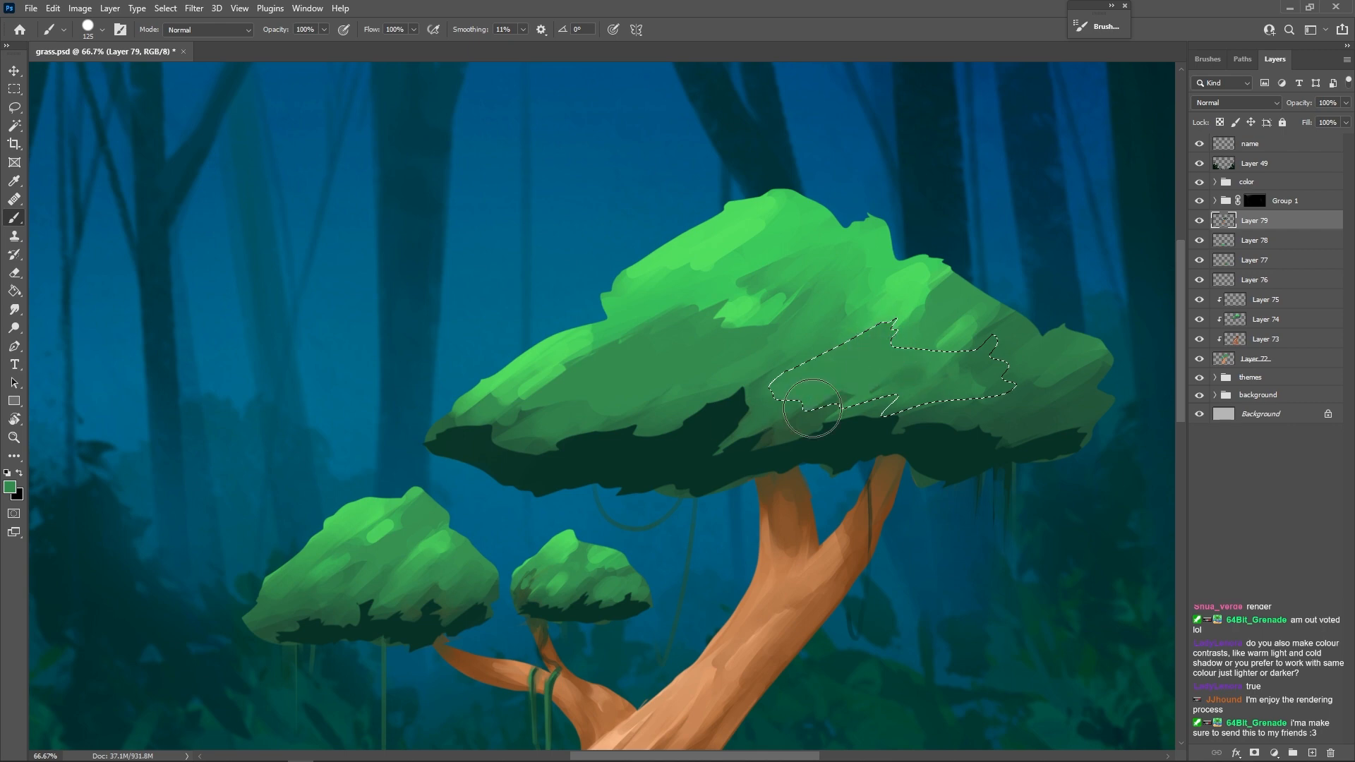
{"action": "mouse_move", "coordinate": [1019, 363]}
{"action": "left_mouse_down"}
{"action": "mouse_move", "coordinate": [990, 381]}
{"action": "mouse_move", "coordinate": [909, 371]}
{"action": "mouse_move", "coordinate": [965, 338]}
{"action": "mouse_move", "coordinate": [946, 330]}
{"action": "mouse_move", "coordinate": [1009, 360]}
{"action": "mouse_move", "coordinate": [1013, 314]}
{"action": "left_mouse_up"}
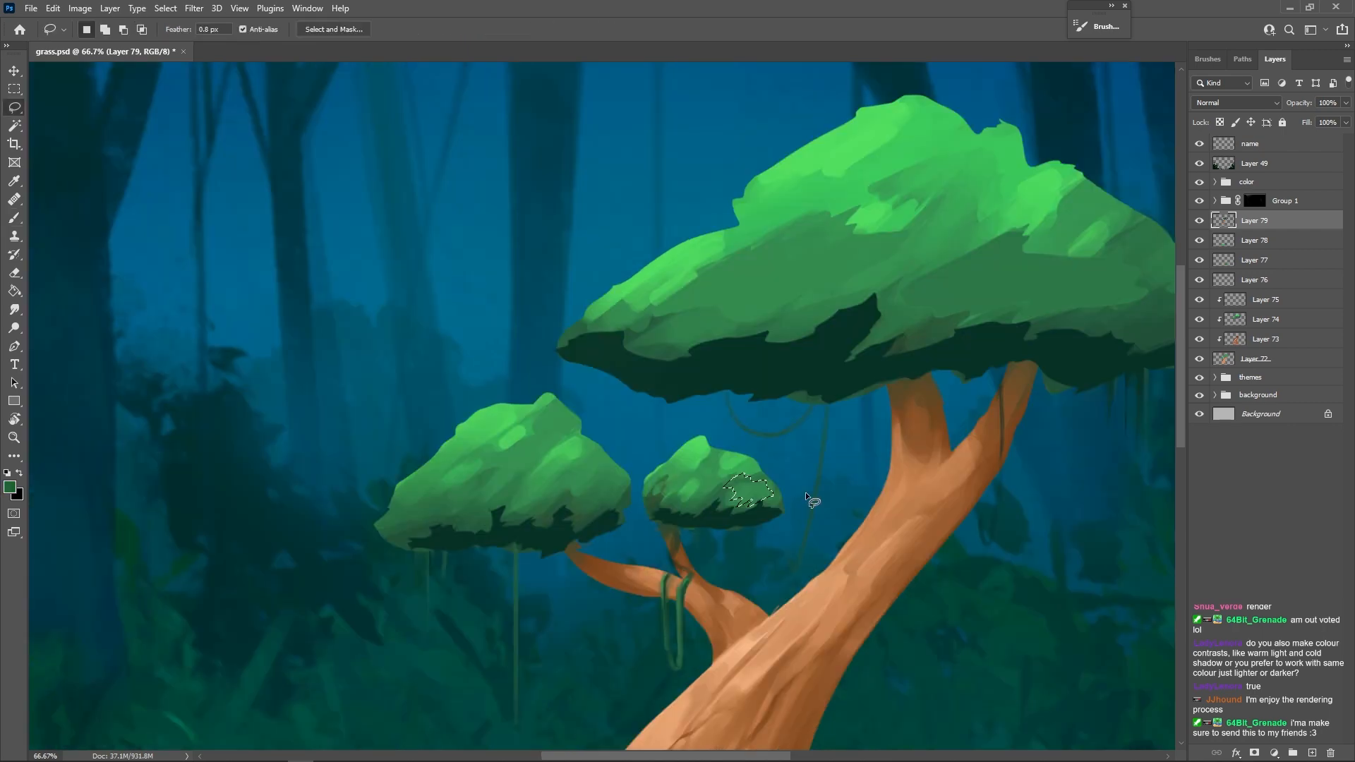
- Paint mid-green shading inside freehand selections on the small middle foliage cluster and clear the selection
{"action": "key", "text": "b"}
{"action": "mouse_move", "coordinate": [753, 497]}
{"action": "left_mouse_down"}
{"action": "mouse_move", "coordinate": [630, 567]}
{"action": "mouse_move", "coordinate": [679, 563]}
{"action": "mouse_move", "coordinate": [774, 472]}
{"action": "left_mouse_up"}
{"action": "key", "text": "l"}
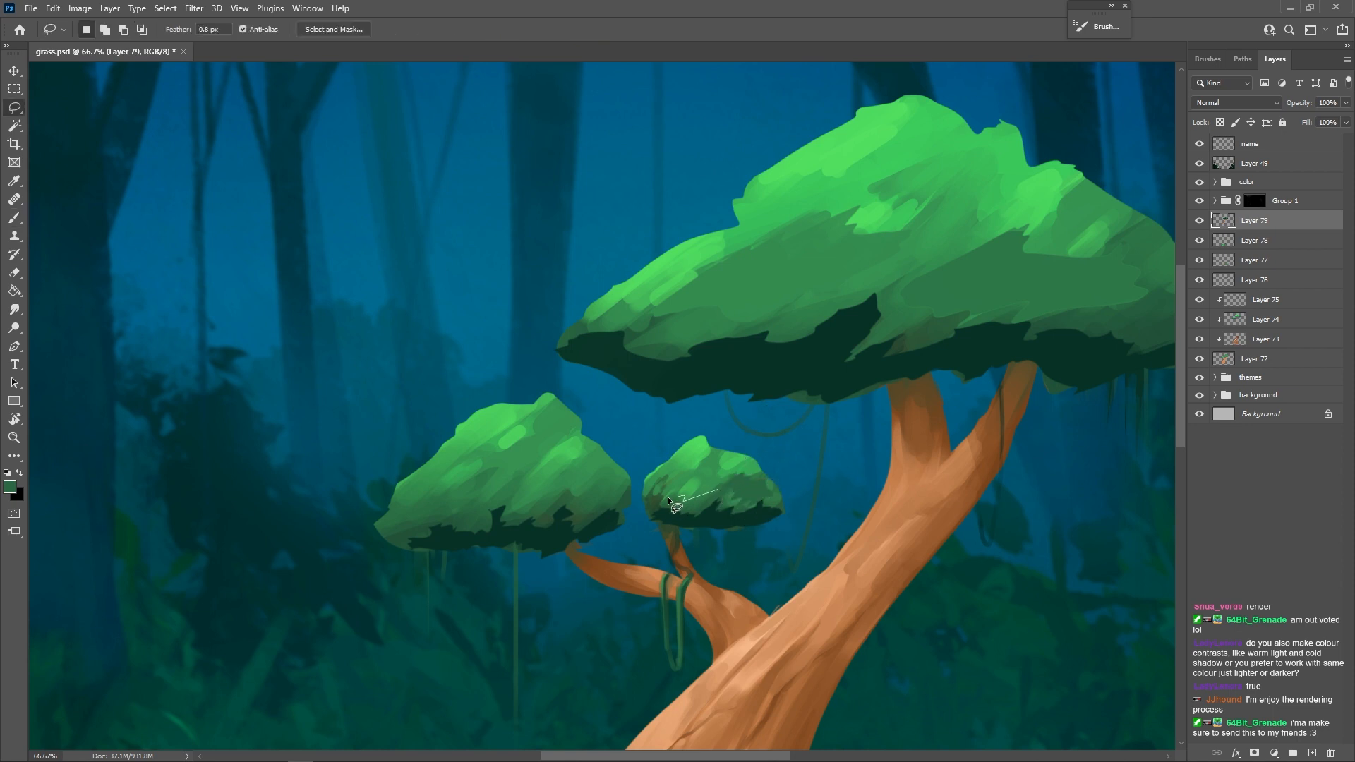
{"action": "key", "text": "ctrl+d"}
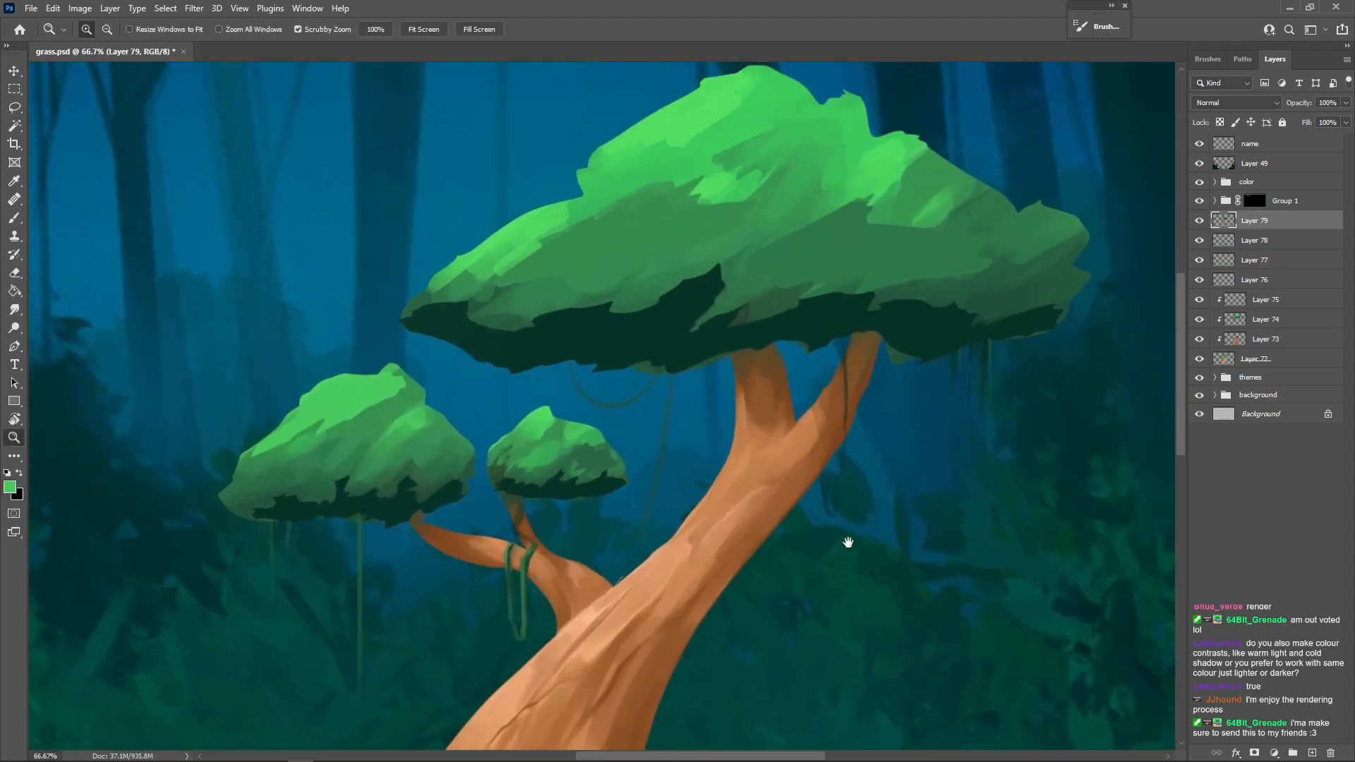
- Paint sampled brown onto the fork's left branch beneath the large canopy with a smaller brush
{"action": "key", "text": "b"}
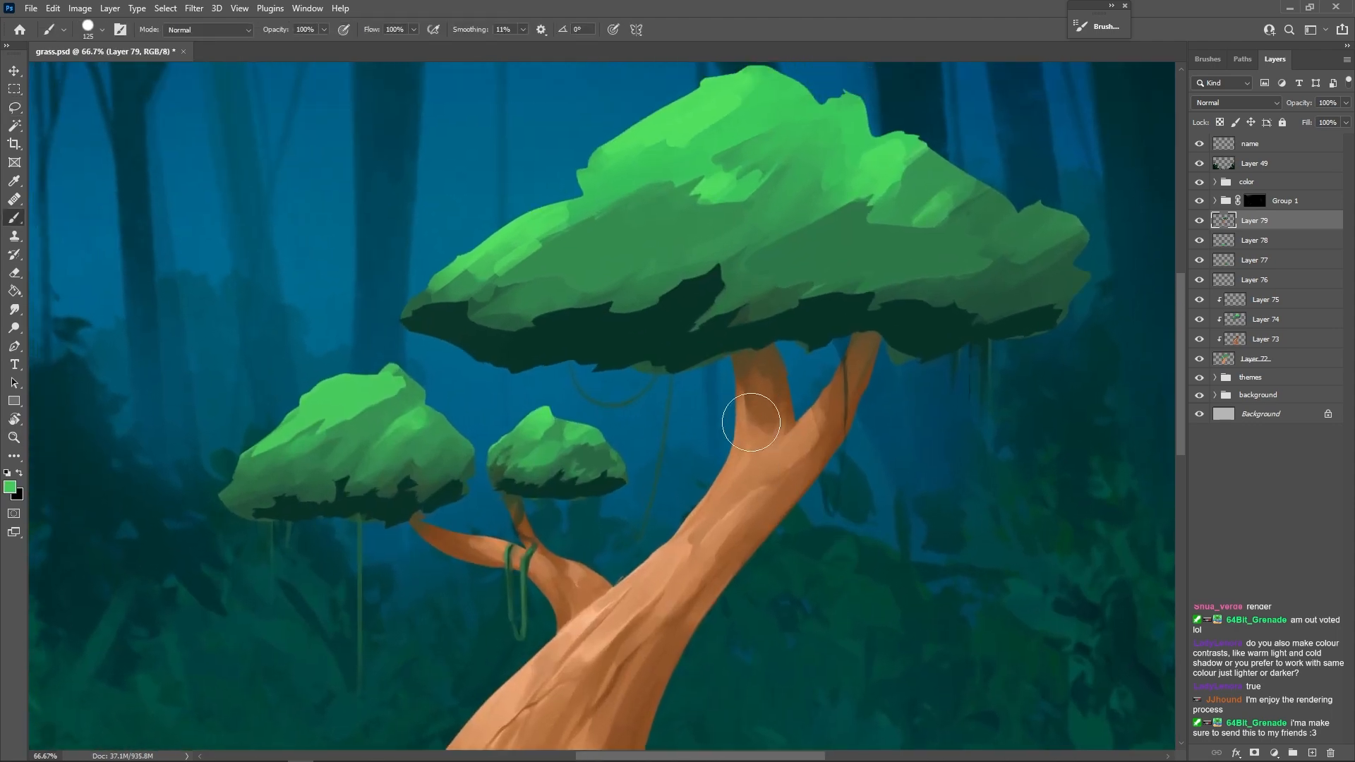
{"action": "left_click", "coordinate": [752, 423], "text": "alt"}
{"action": "key", "text": "bracketleft"}
{"action": "key", "text": "bracketleft"}
{"action": "key", "text": "bracketleft"}
{"action": "key", "text": "bracketleft"}
{"action": "key", "text": "bracketleft"}
{"action": "key", "text": "bracketleft"}
{"action": "key", "text": "bracketleft"}
{"action": "left_click", "coordinate": [754, 422], "text": "alt"}
{"action": "key", "text": "bracketleft"}
{"action": "key", "text": "bracketleft"}
{"action": "key", "text": "bracketleft"}
{"action": "left_click_drag", "start_coordinate": [755, 406], "coordinate": [755, 387]}
- Erase the stray green edge under the far side of the large canopy on Layer 72
{"action": "left_click", "coordinate": [1266, 359]}
{"action": "key", "text": "e"}
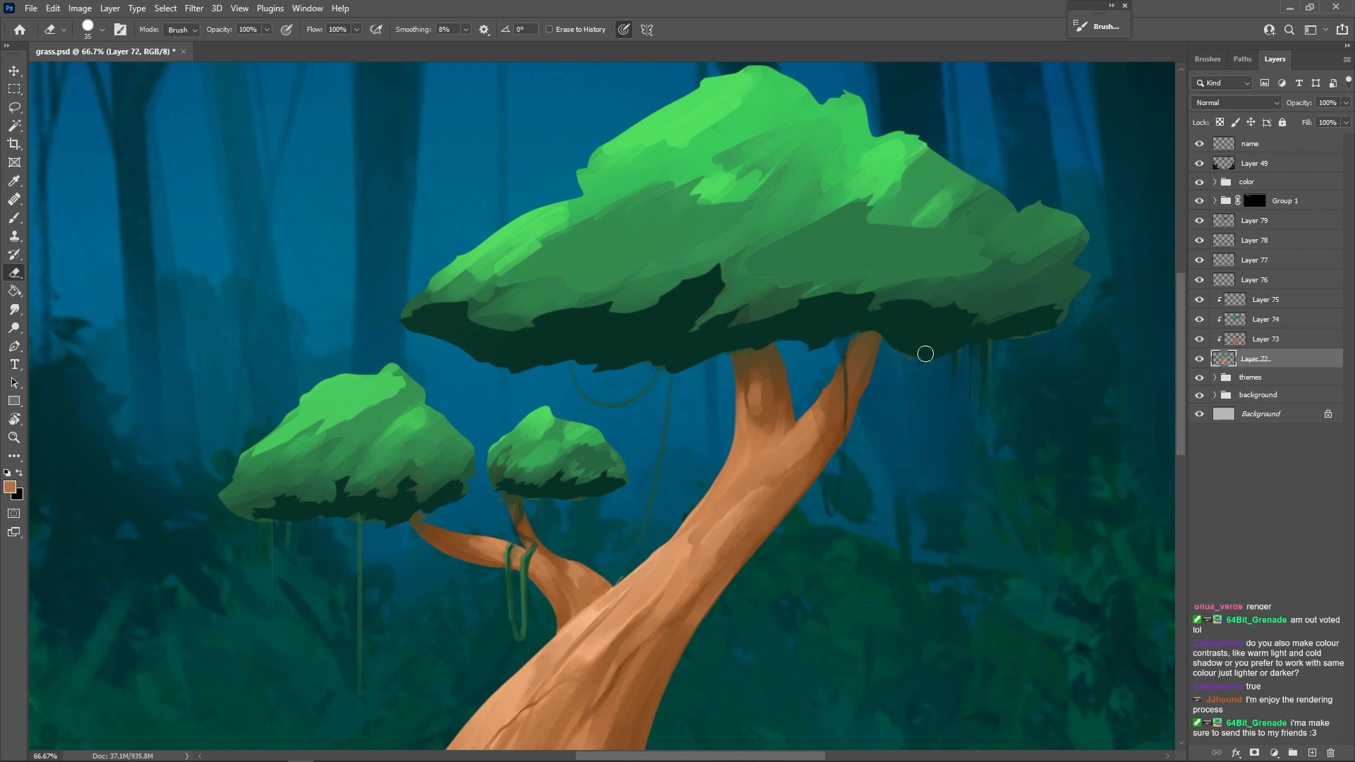
{"action": "mouse_move", "coordinate": [930, 455]}
{"action": "left_mouse_down"}
{"action": "mouse_move", "coordinate": [1040, 383]}
{"action": "mouse_move", "coordinate": [1030, 386]}
{"action": "left_mouse_up"}
{"action": "left_click_drag", "start_coordinate": [1013, 460], "coordinate": [877, 521]}
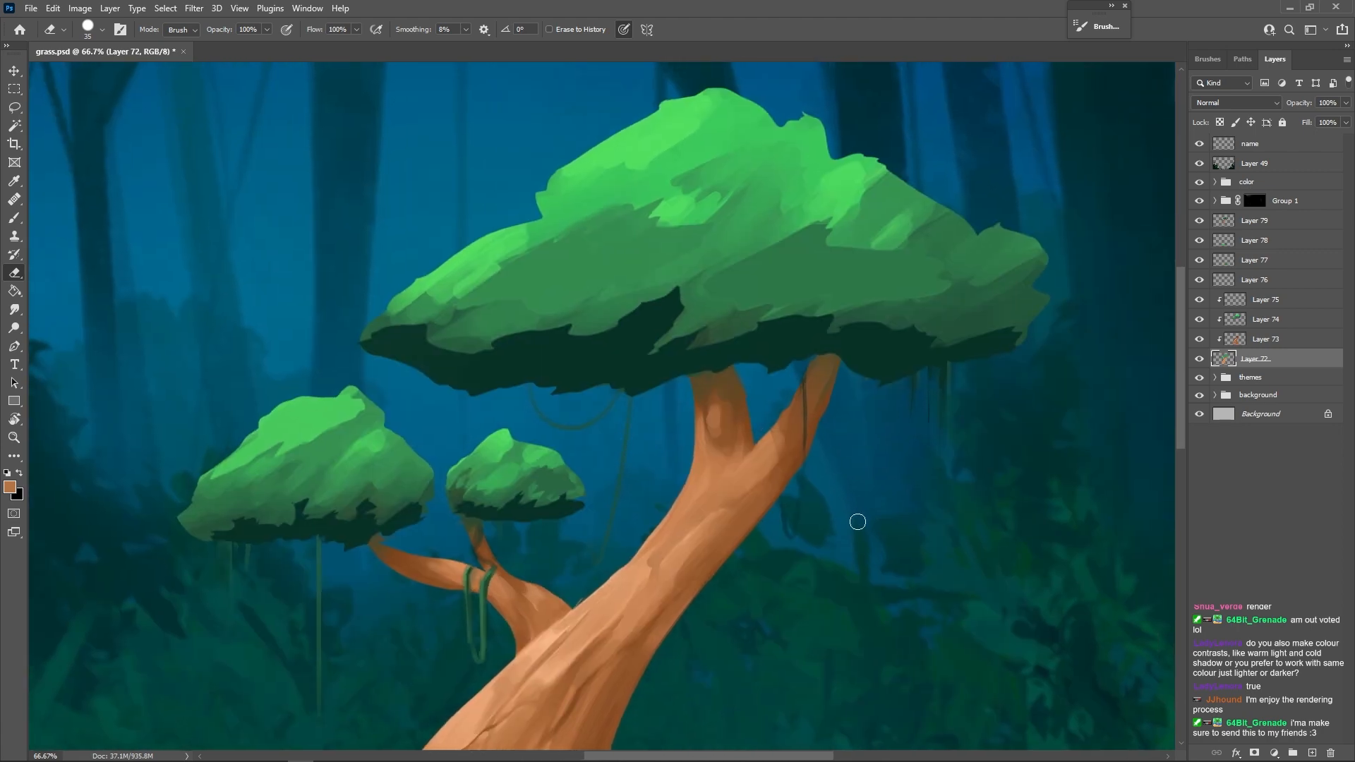
{"action": "key", "text": "z"}
{"action": "mouse_move", "coordinate": [796, 555]}
{"action": "left_mouse_down"}
{"action": "mouse_move", "coordinate": [781, 574]}
{"action": "mouse_move", "coordinate": [832, 561]}
{"action": "mouse_move", "coordinate": [823, 547]}
{"action": "mouse_move", "coordinate": [861, 605]}
{"action": "mouse_move", "coordinate": [846, 566]}
{"action": "left_mouse_up"}
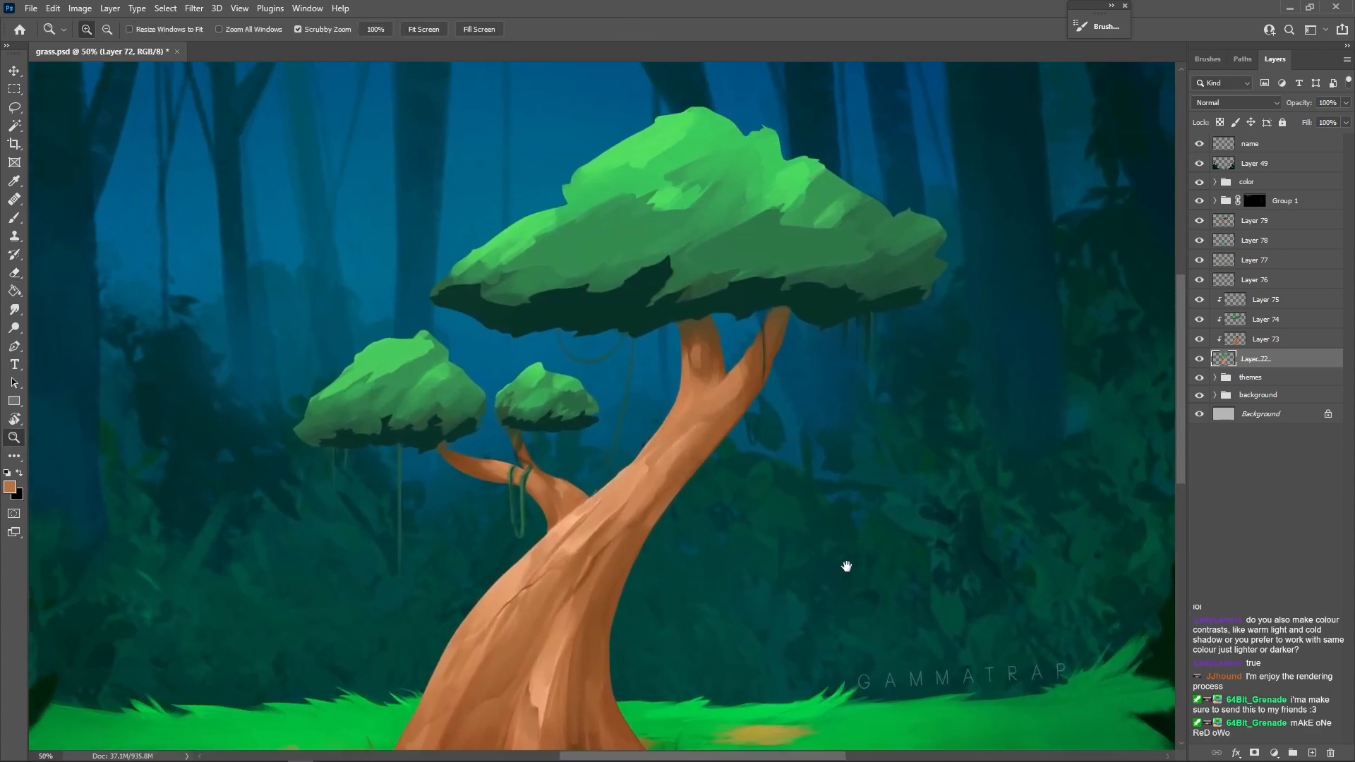
- On Layer 79, blend the dark undersides of the foliage upward with strokes of sampled dark green
{"action": "left_click", "coordinate": [1270, 220]}
{"action": "key", "text": "b"}
{"action": "left_click", "coordinate": [535, 359], "text": "alt"}
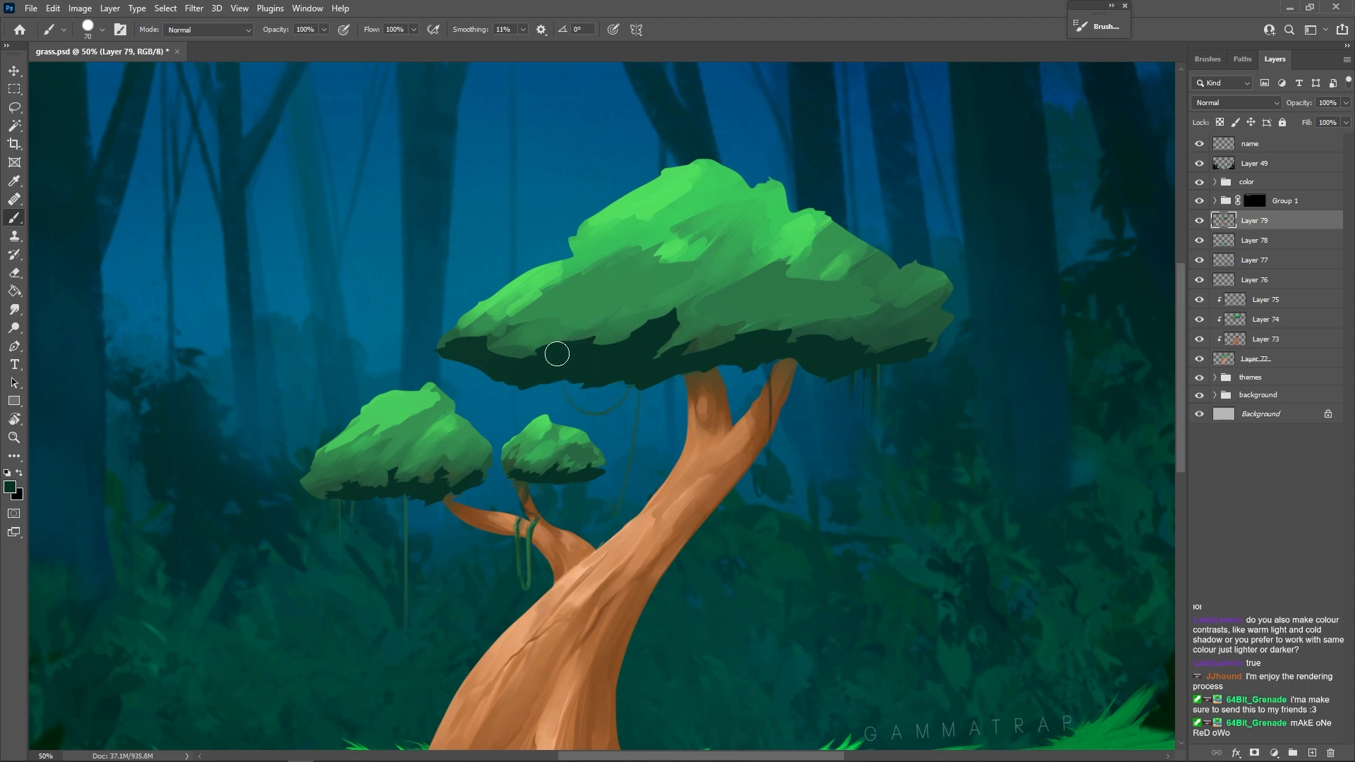
{"action": "key", "text": "bracketright"}
{"action": "mouse_move", "coordinate": [599, 315]}
{"action": "left_mouse_down"}
{"action": "mouse_move", "coordinate": [531, 349]}
{"action": "mouse_move", "coordinate": [522, 326]}
{"action": "mouse_move", "coordinate": [468, 354]}
{"action": "left_mouse_up"}
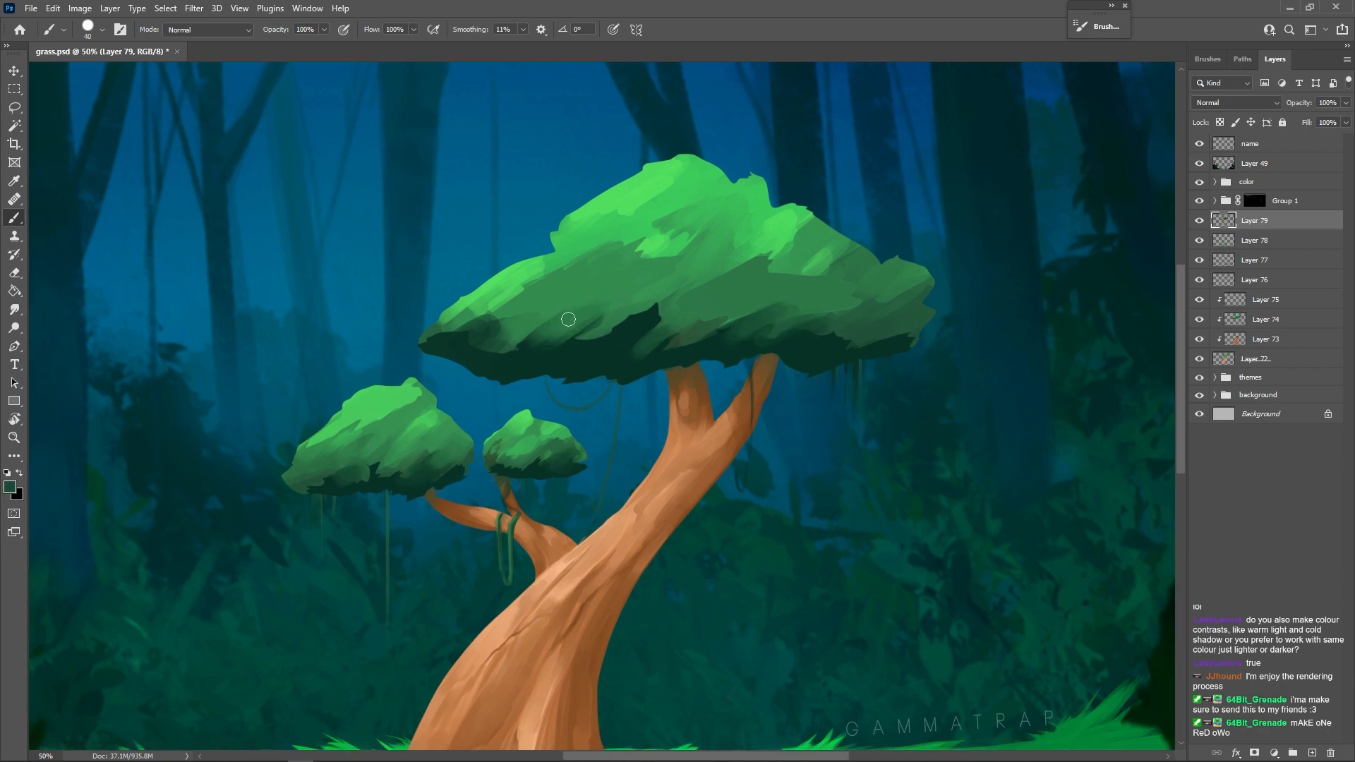
{"action": "mouse_move", "coordinate": [568, 319]}
{"action": "left_mouse_down"}
{"action": "mouse_move", "coordinate": [494, 347]}
{"action": "mouse_move", "coordinate": [523, 343]}
{"action": "left_mouse_up"}
- Enlarge the brush to 80 px and blend sampled mid-greens into the large canopy's shadow edge
{"action": "key", "text": "bracketright"}
{"action": "key", "text": "bracketright"}
{"action": "key", "text": "bracketright"}
{"action": "key", "text": "bracketright"}
{"action": "left_click", "coordinate": [561, 322], "text": "alt"}
{"action": "left_click", "coordinate": [566, 299], "text": "alt"}
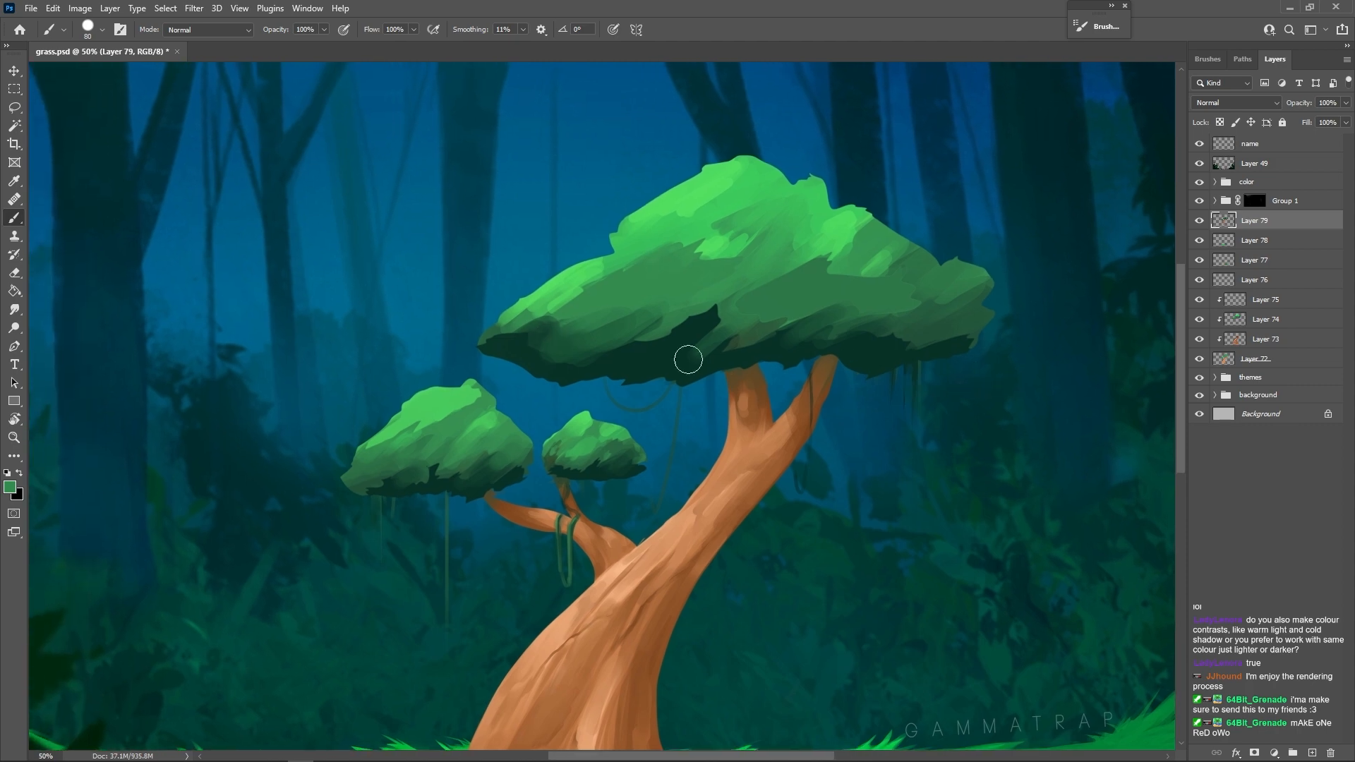
{"action": "left_click_drag", "start_coordinate": [690, 357], "coordinate": [583, 387]}
{"action": "left_click_drag", "start_coordinate": [847, 378], "coordinate": [943, 423]}
- Paint light leaf highlights on the large canopy's left tip and blend its middle with sampled greens using a 15 px brush
{"action": "left_click", "coordinate": [631, 306], "text": "alt"}
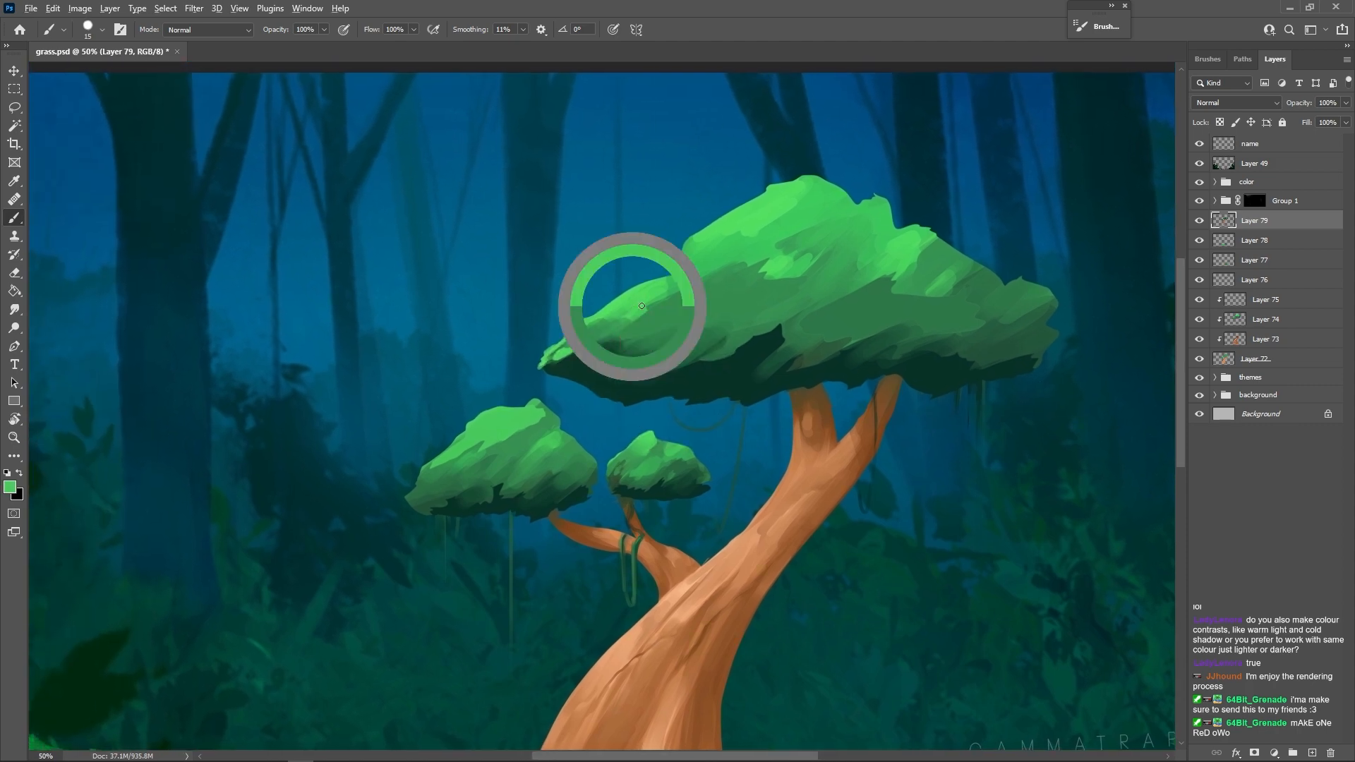
{"action": "left_click_drag", "start_coordinate": [1002, 355], "coordinate": [943, 329]}
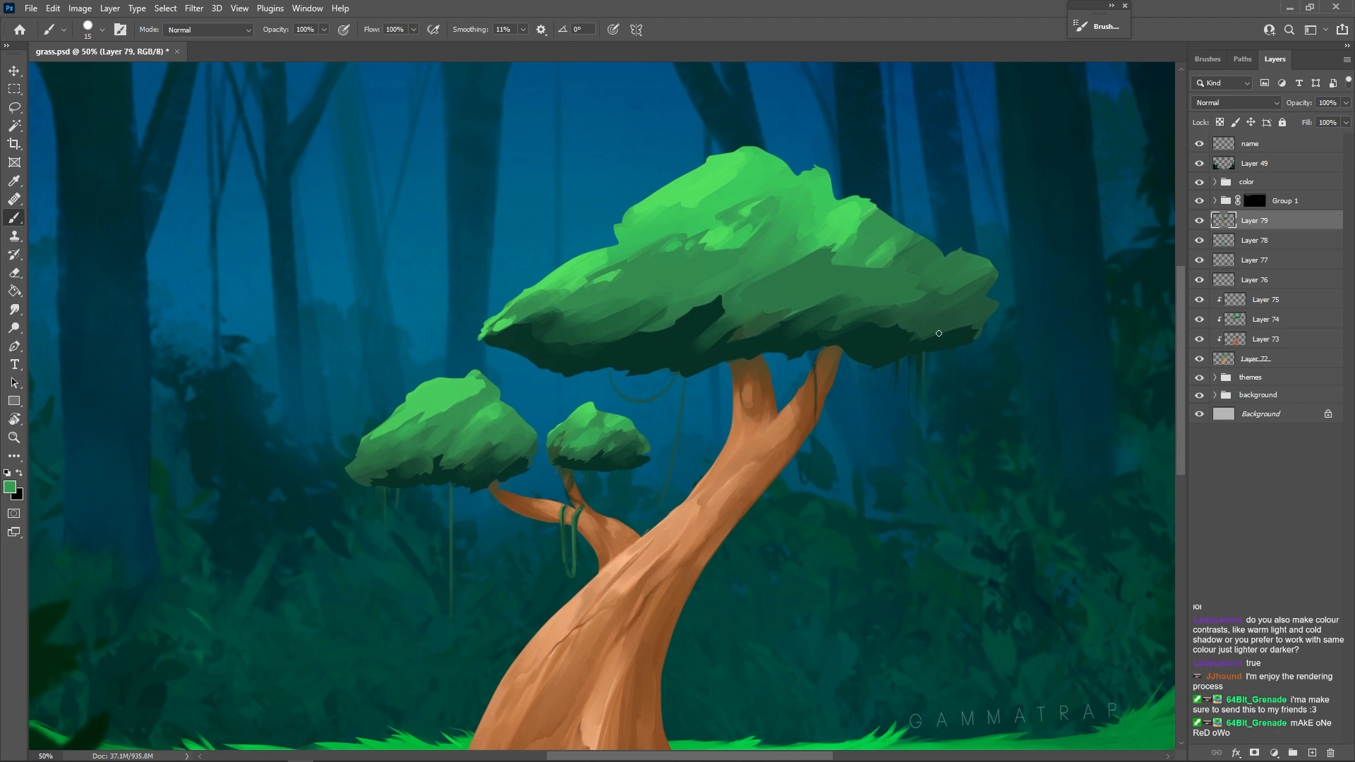
{"action": "left_click", "coordinate": [833, 242], "text": "alt"}
{"action": "mouse_move", "coordinate": [824, 257]}
{"action": "left_mouse_down"}
{"action": "mouse_move", "coordinate": [800, 268]}
{"action": "mouse_move", "coordinate": [828, 257]}
{"action": "mouse_move", "coordinate": [812, 267]}
{"action": "left_mouse_up"}
{"action": "left_click", "coordinate": [827, 269], "text": "alt"}
{"action": "left_click_drag", "start_coordinate": [957, 407], "coordinate": [996, 388]}
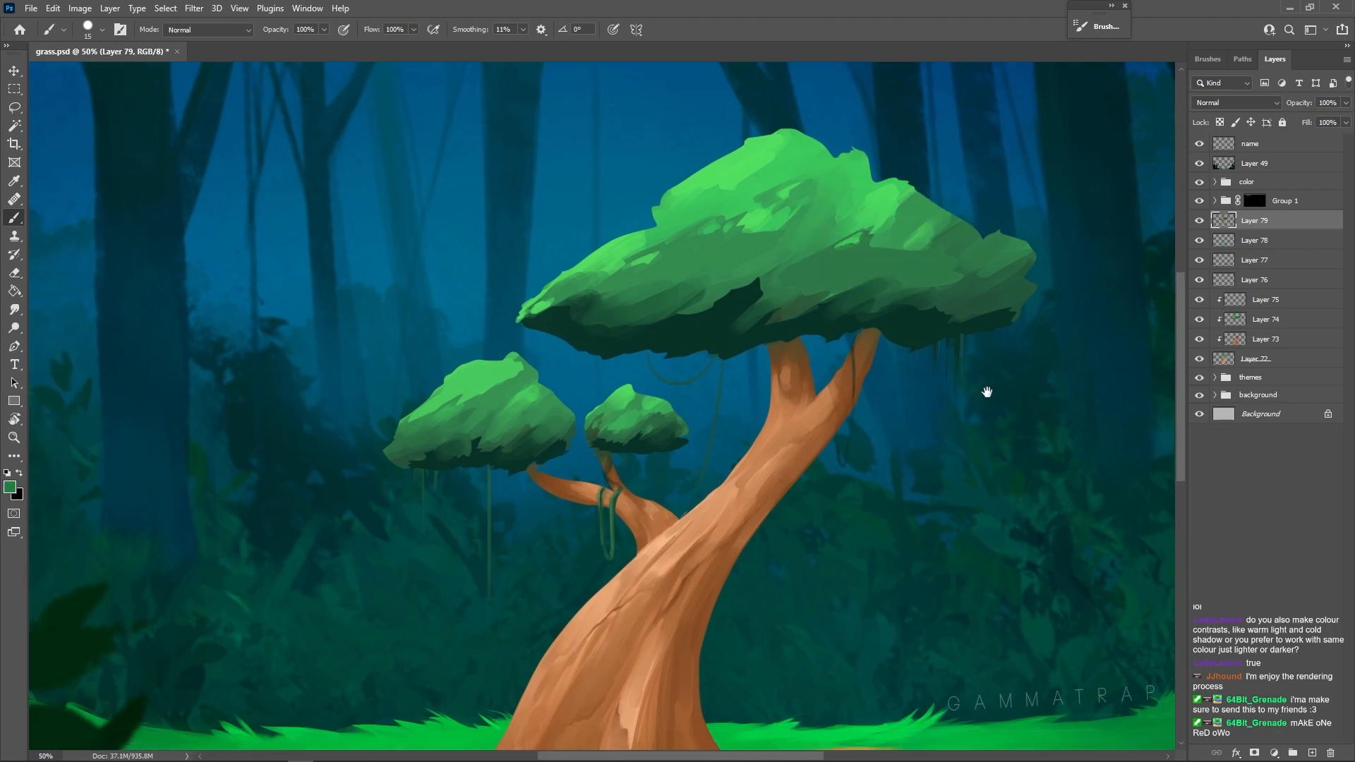
- Paint sampled greens across the gap between the left and middle foliage clusters to join them
{"action": "left_click", "coordinate": [622, 409], "text": "alt"}
{"action": "left_click_drag", "start_coordinate": [624, 398], "coordinate": [584, 427]}
{"action": "left_click", "coordinate": [590, 424], "text": "alt"}
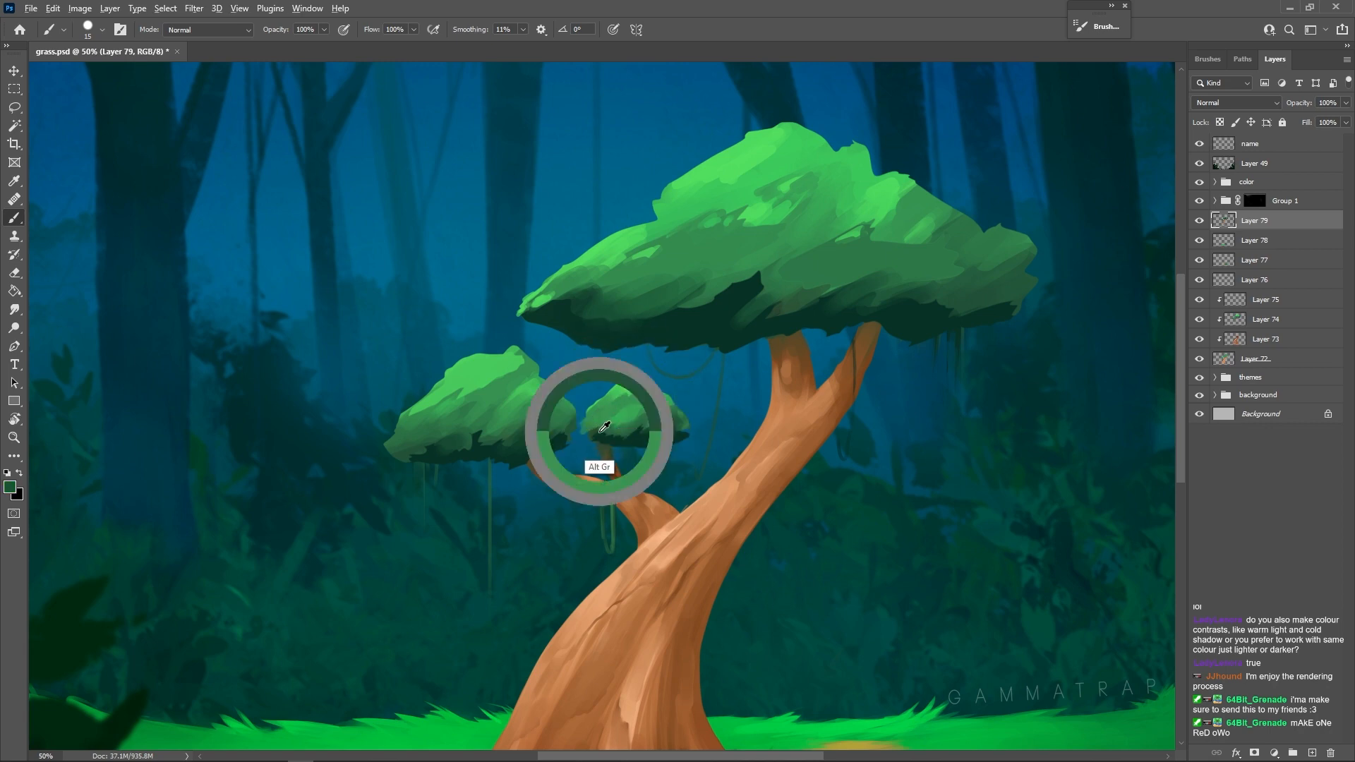
{"action": "left_click_drag", "start_coordinate": [592, 429], "coordinate": [587, 424]}
{"action": "left_click", "coordinate": [597, 422], "text": "alt"}
{"action": "left_click", "coordinate": [579, 430], "text": "alt"}
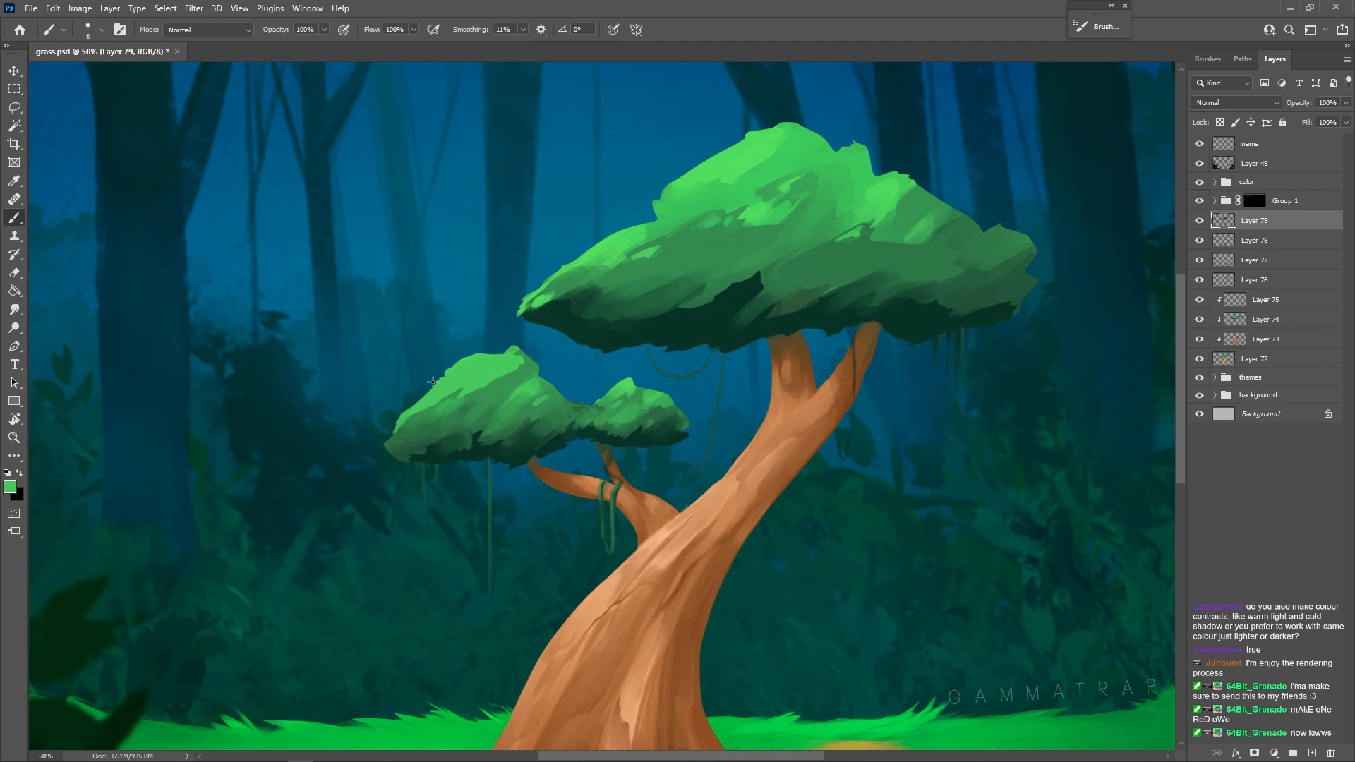
- Shape jagged, leafy edges along the tops of the foliage clusters with light green brushwork and the Eraser
{"action": "key", "text": "bracketright"}
{"action": "key", "text": "bracketleft"}
{"action": "key", "text": "e"}
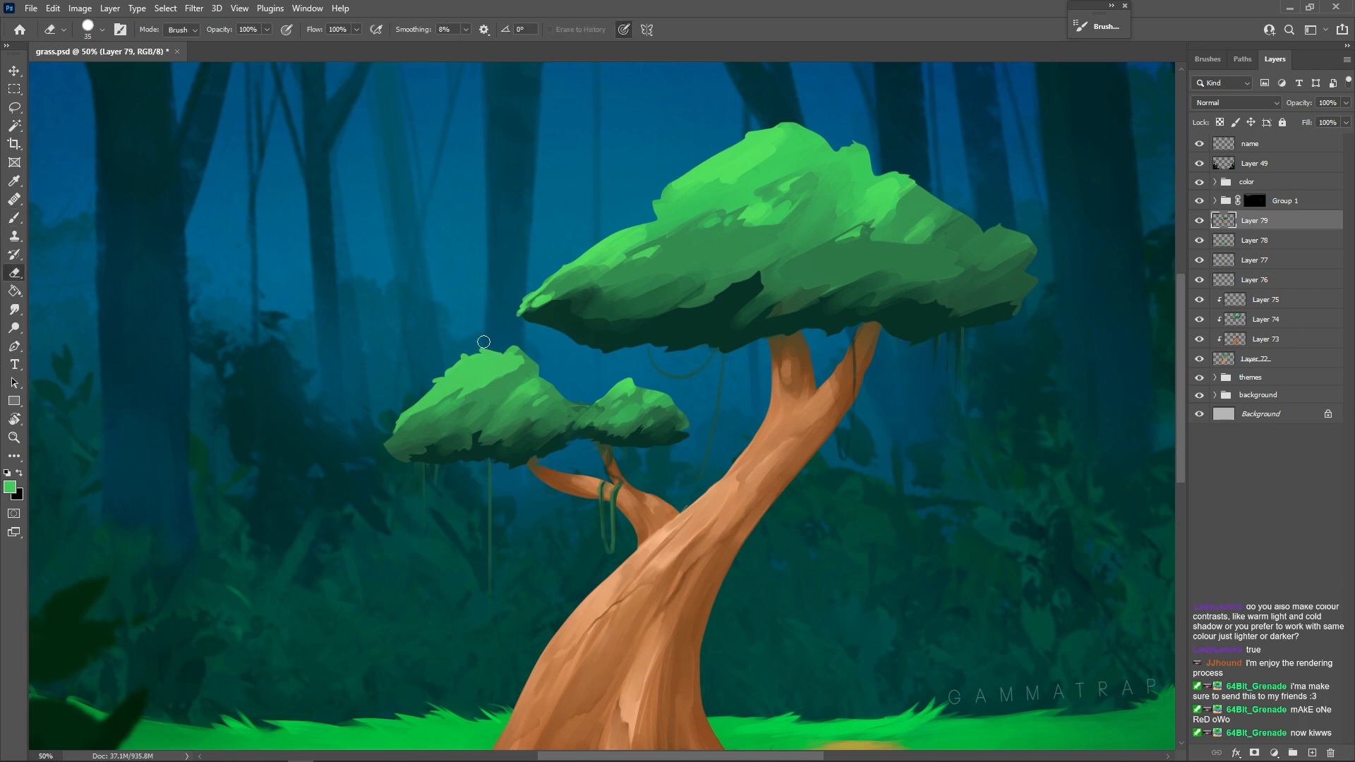
{"action": "key", "text": "b"}
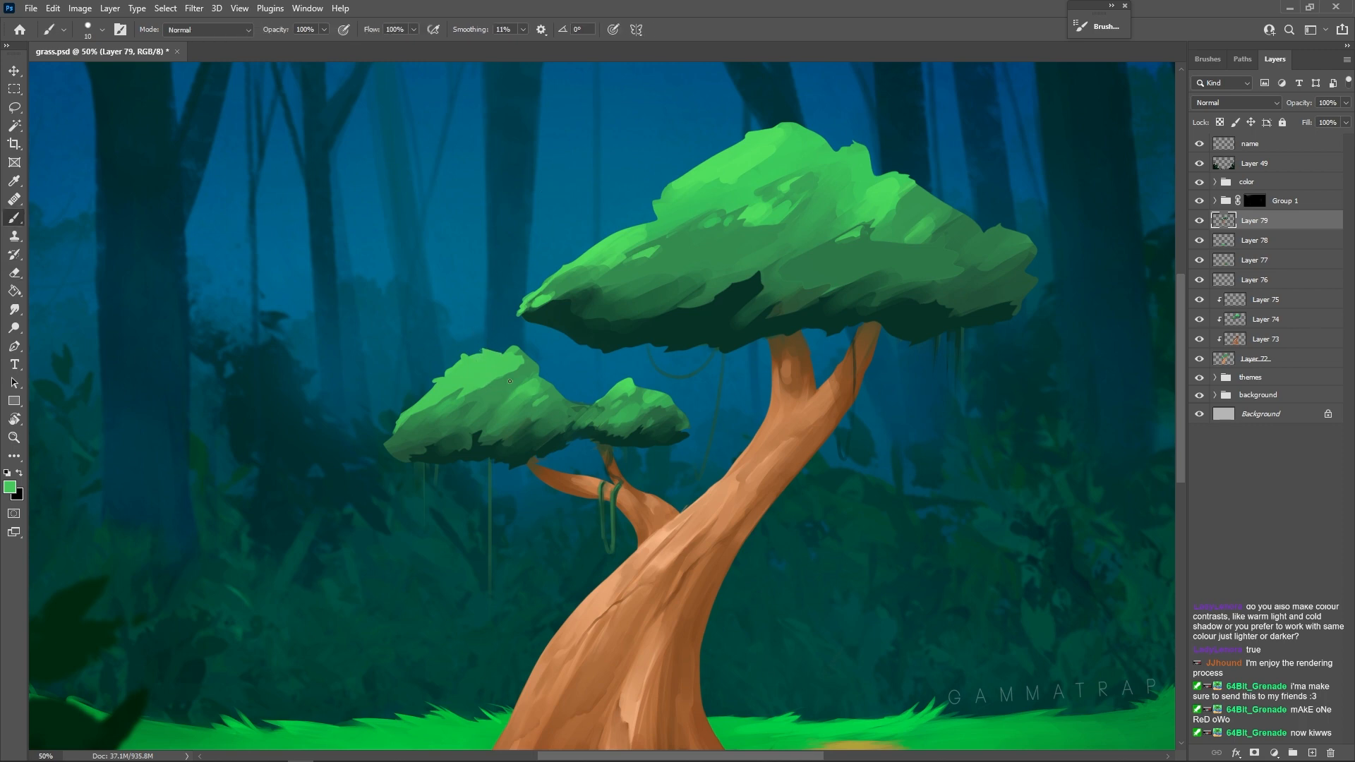
{"action": "key", "text": "e"}
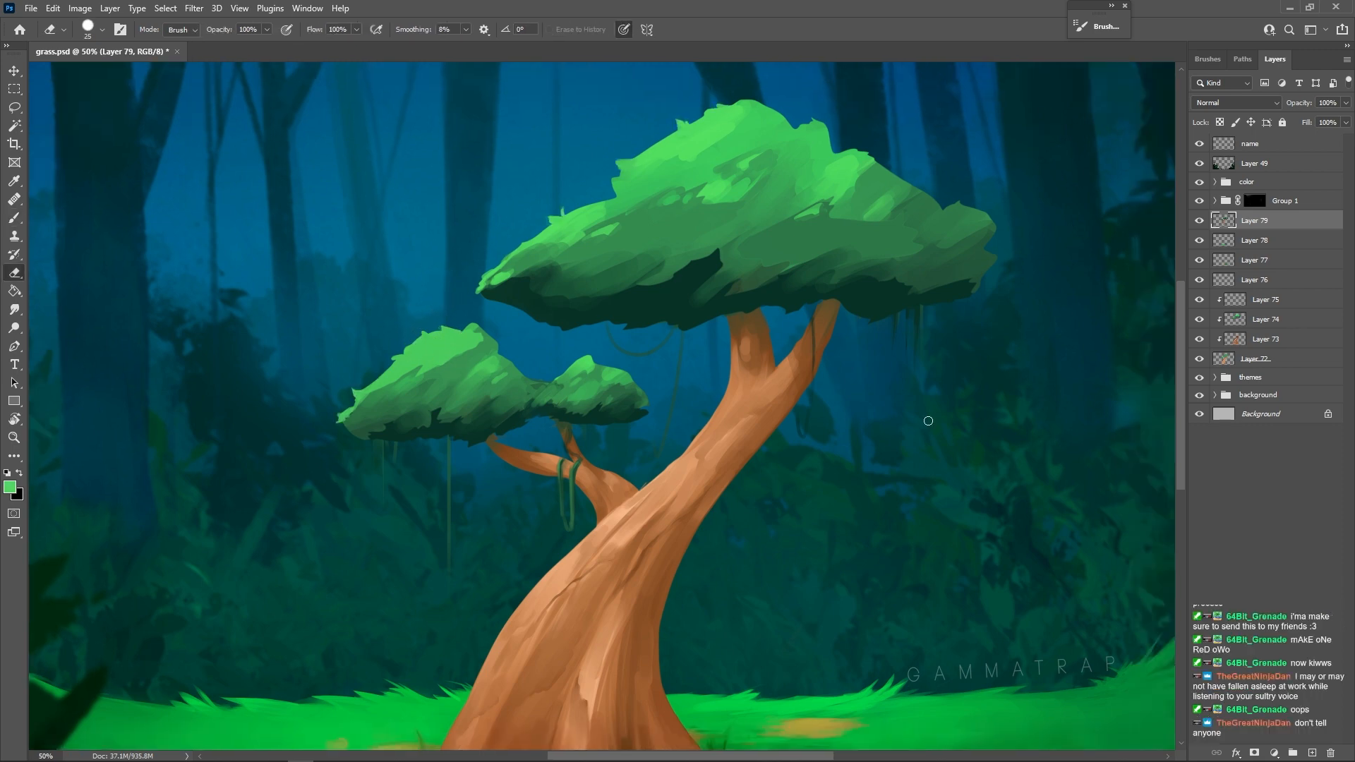
{"action": "key", "text": "b"}
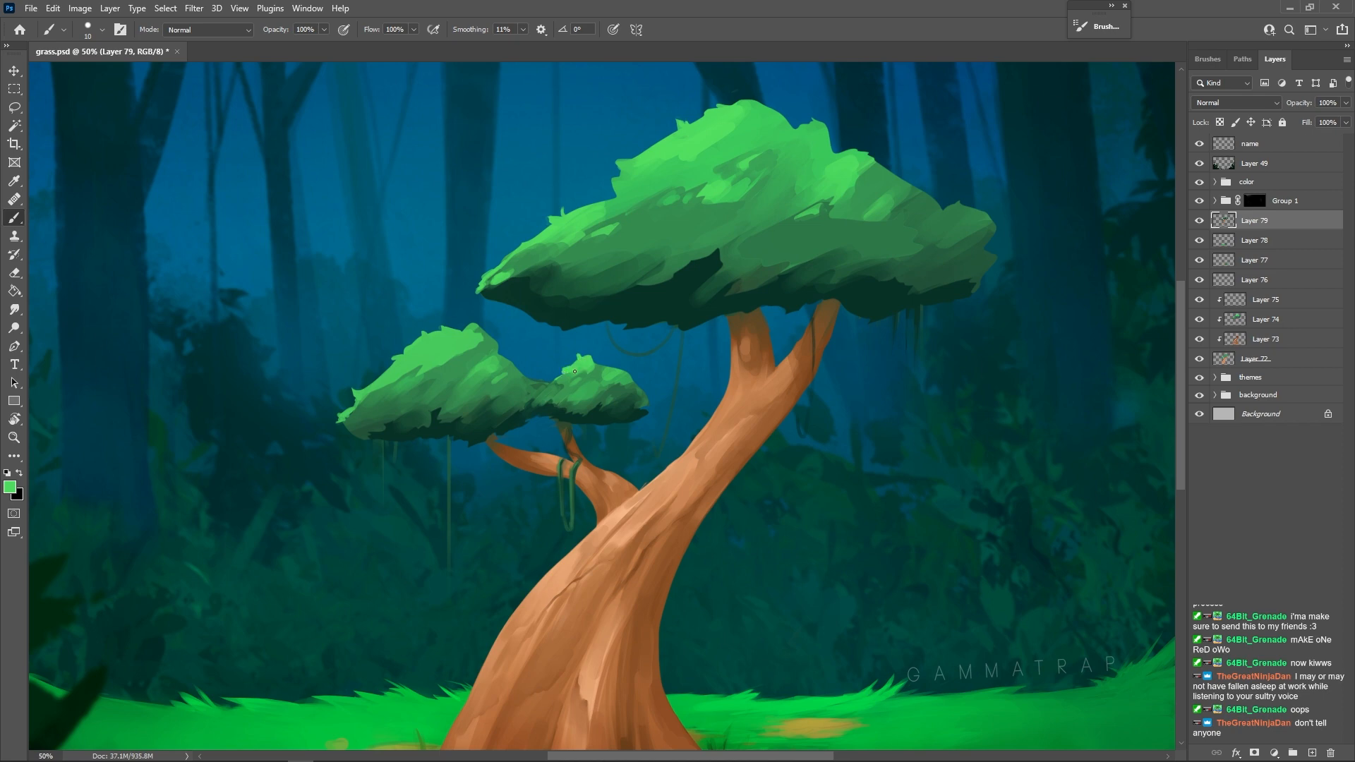
{"action": "key", "text": "e"}
{"action": "left_click_drag", "start_coordinate": [565, 365], "coordinate": [554, 372]}
- Blend the hard dark patch on the large canopy's underside with sampled greens
{"action": "mouse_move", "coordinate": [734, 304]}
{"action": "left_mouse_down"}
{"action": "mouse_move", "coordinate": [704, 300]}
{"action": "mouse_move", "coordinate": [718, 360]}
{"action": "mouse_move", "coordinate": [689, 319]}
{"action": "left_mouse_up"}
{"action": "key", "text": "b"}
{"action": "left_click", "coordinate": [677, 322], "text": "alt"}
{"action": "left_click", "coordinate": [689, 319], "text": "alt"}
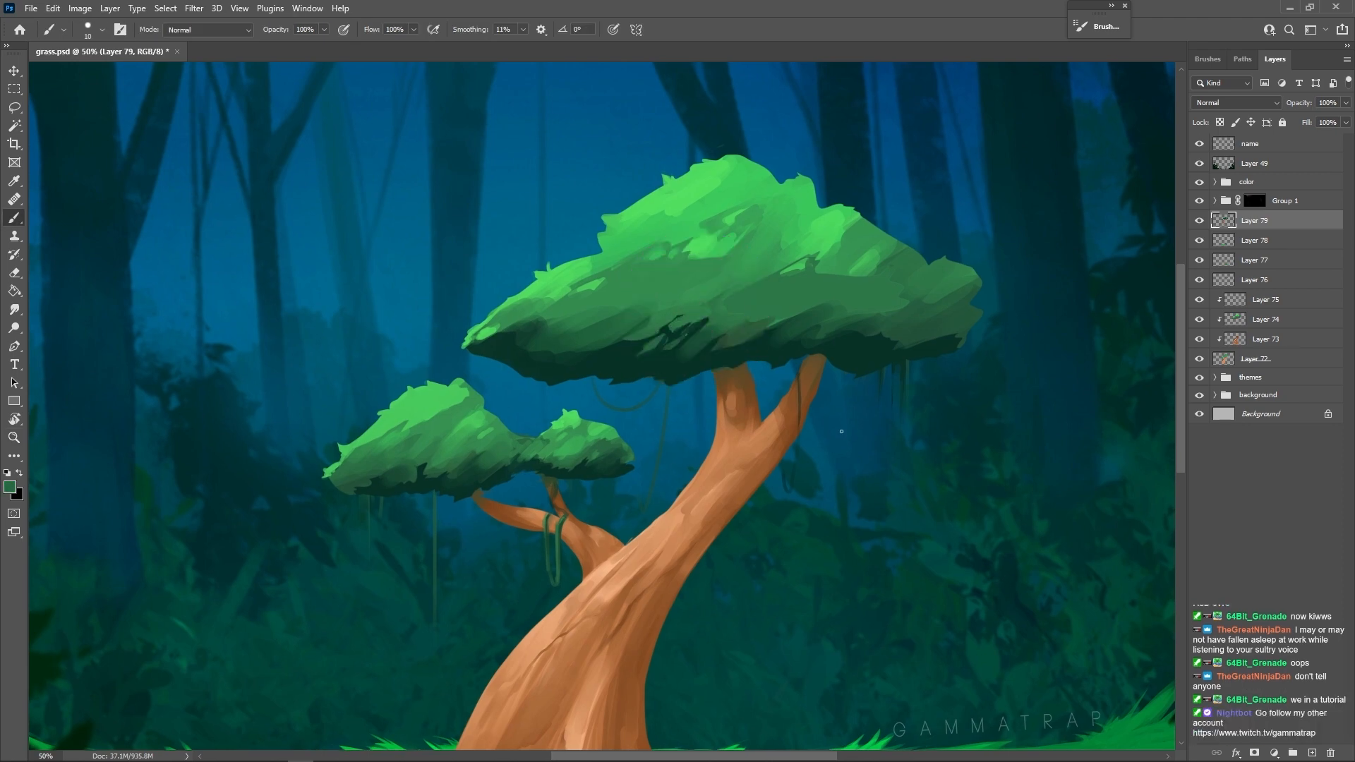
- Paint white on Group 1's layer mask to reveal warm light on the tree, and hide the color group
{"action": "key", "text": "z"}
{"action": "mouse_move", "coordinate": [835, 447]}
{"action": "left_mouse_down"}
{"action": "mouse_move", "coordinate": [745, 489]}
{"action": "mouse_move", "coordinate": [635, 494]}
{"action": "mouse_move", "coordinate": [774, 478]}
{"action": "mouse_move", "coordinate": [835, 450]}
{"action": "left_mouse_up"}
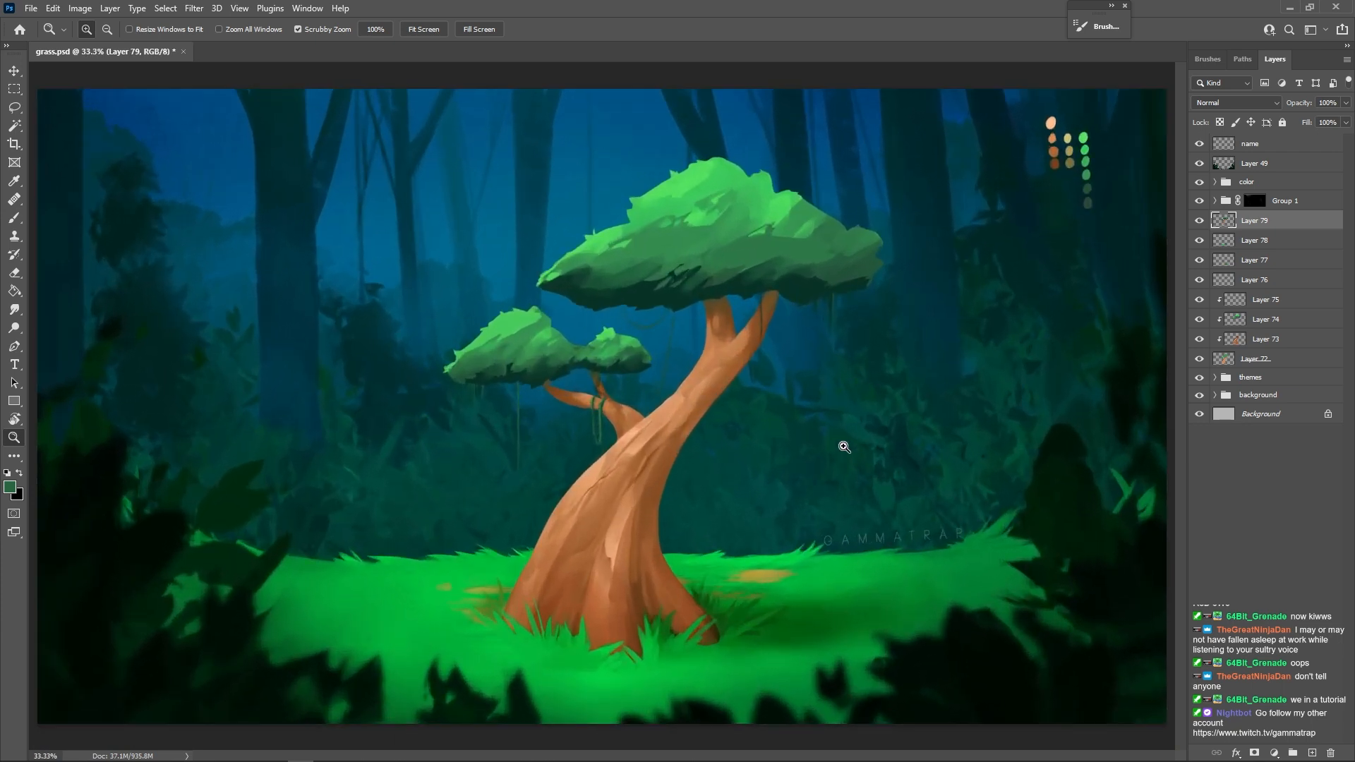
{"action": "left_click", "coordinate": [437, 30]}
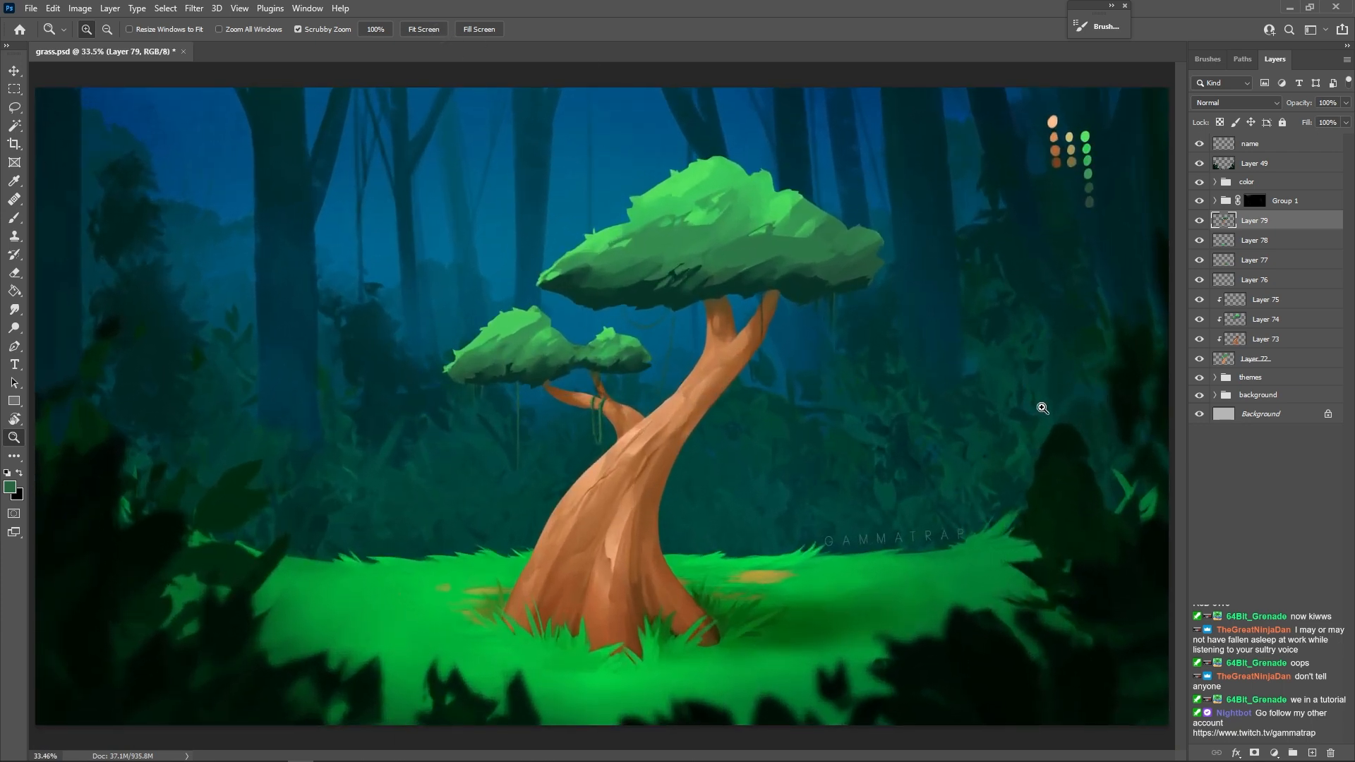
{"action": "left_click", "coordinate": [1254, 201]}
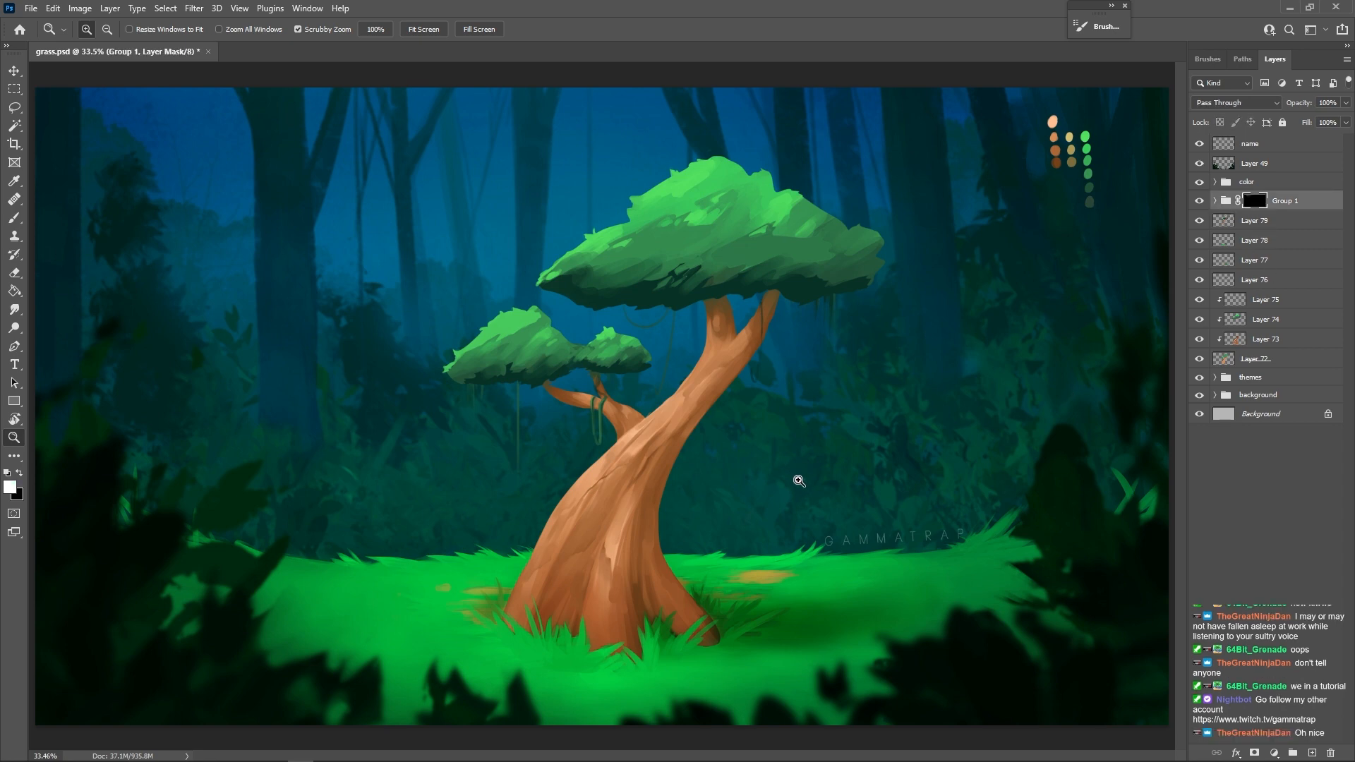
{"action": "key", "text": "b"}
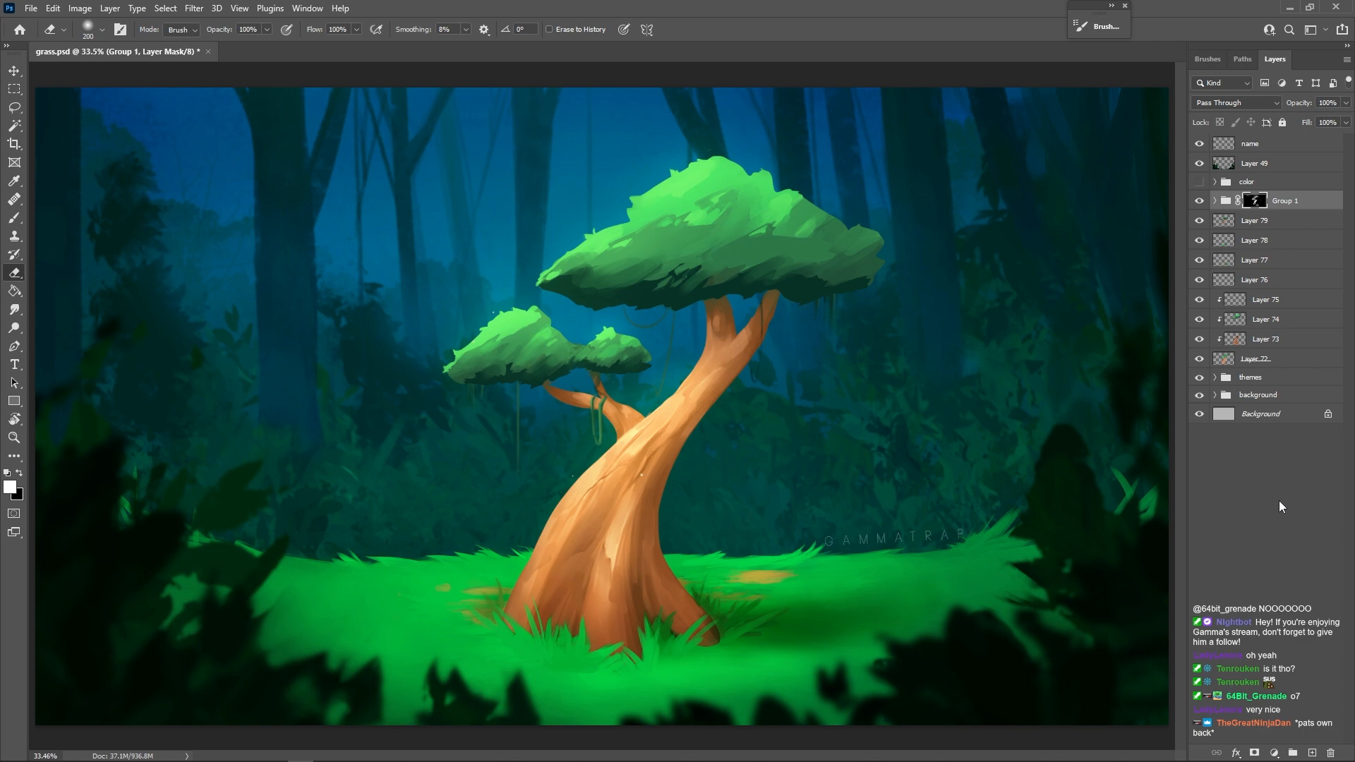
{"action": "key", "text": "bracketleft"}
{"action": "key", "text": "bracketleft"}
{"action": "key", "text": "bracketleft"}
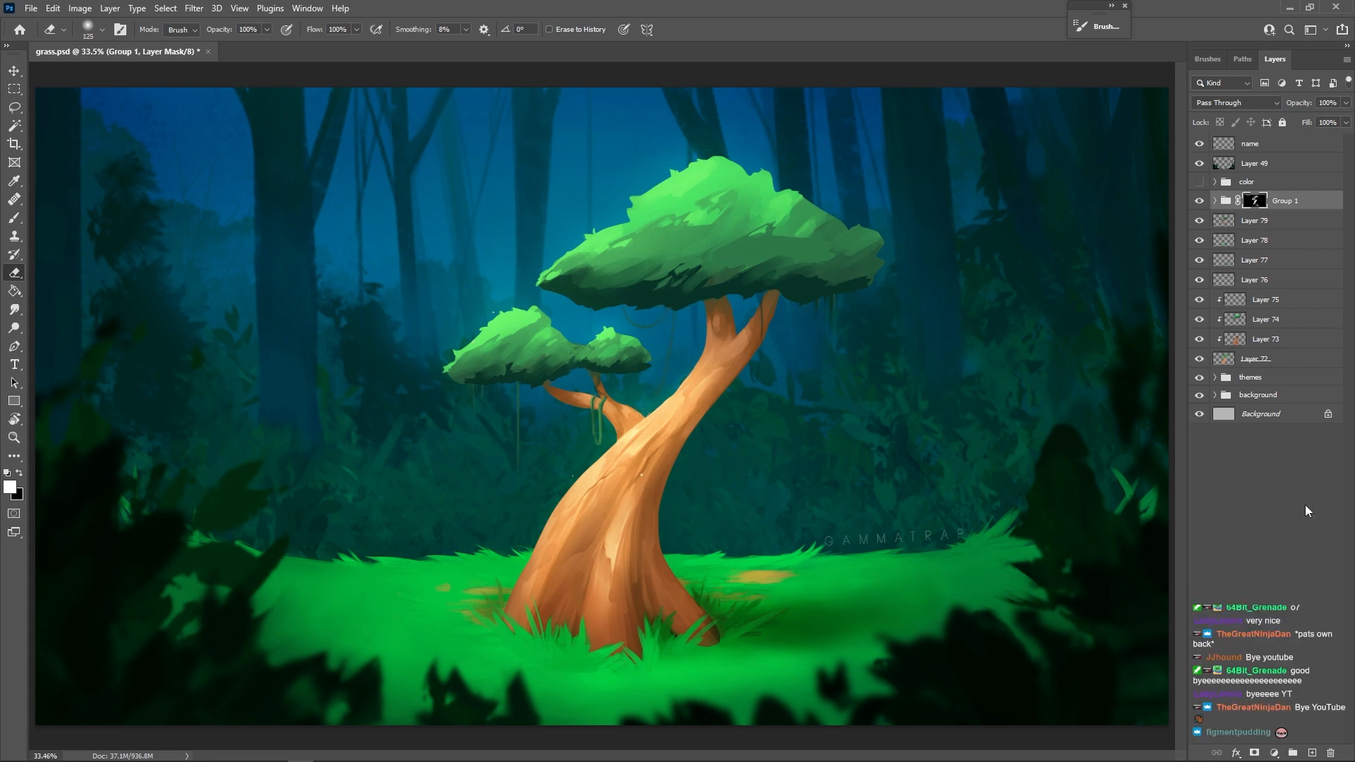